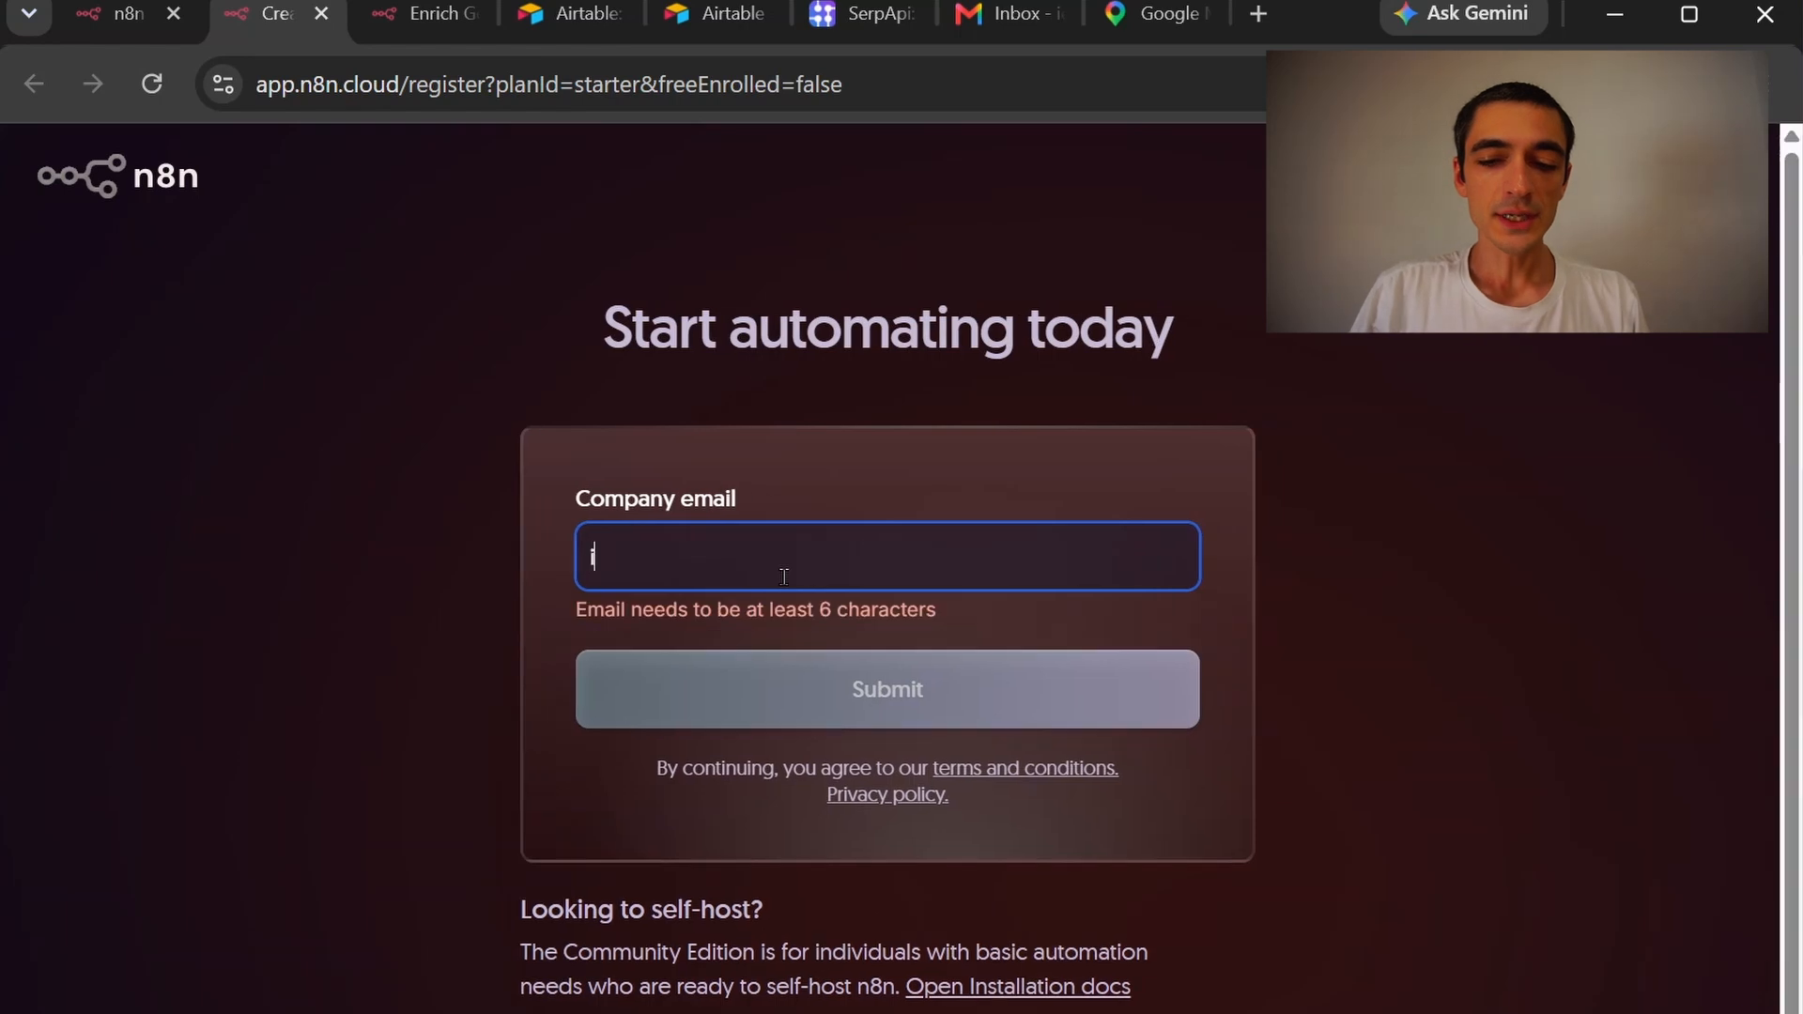
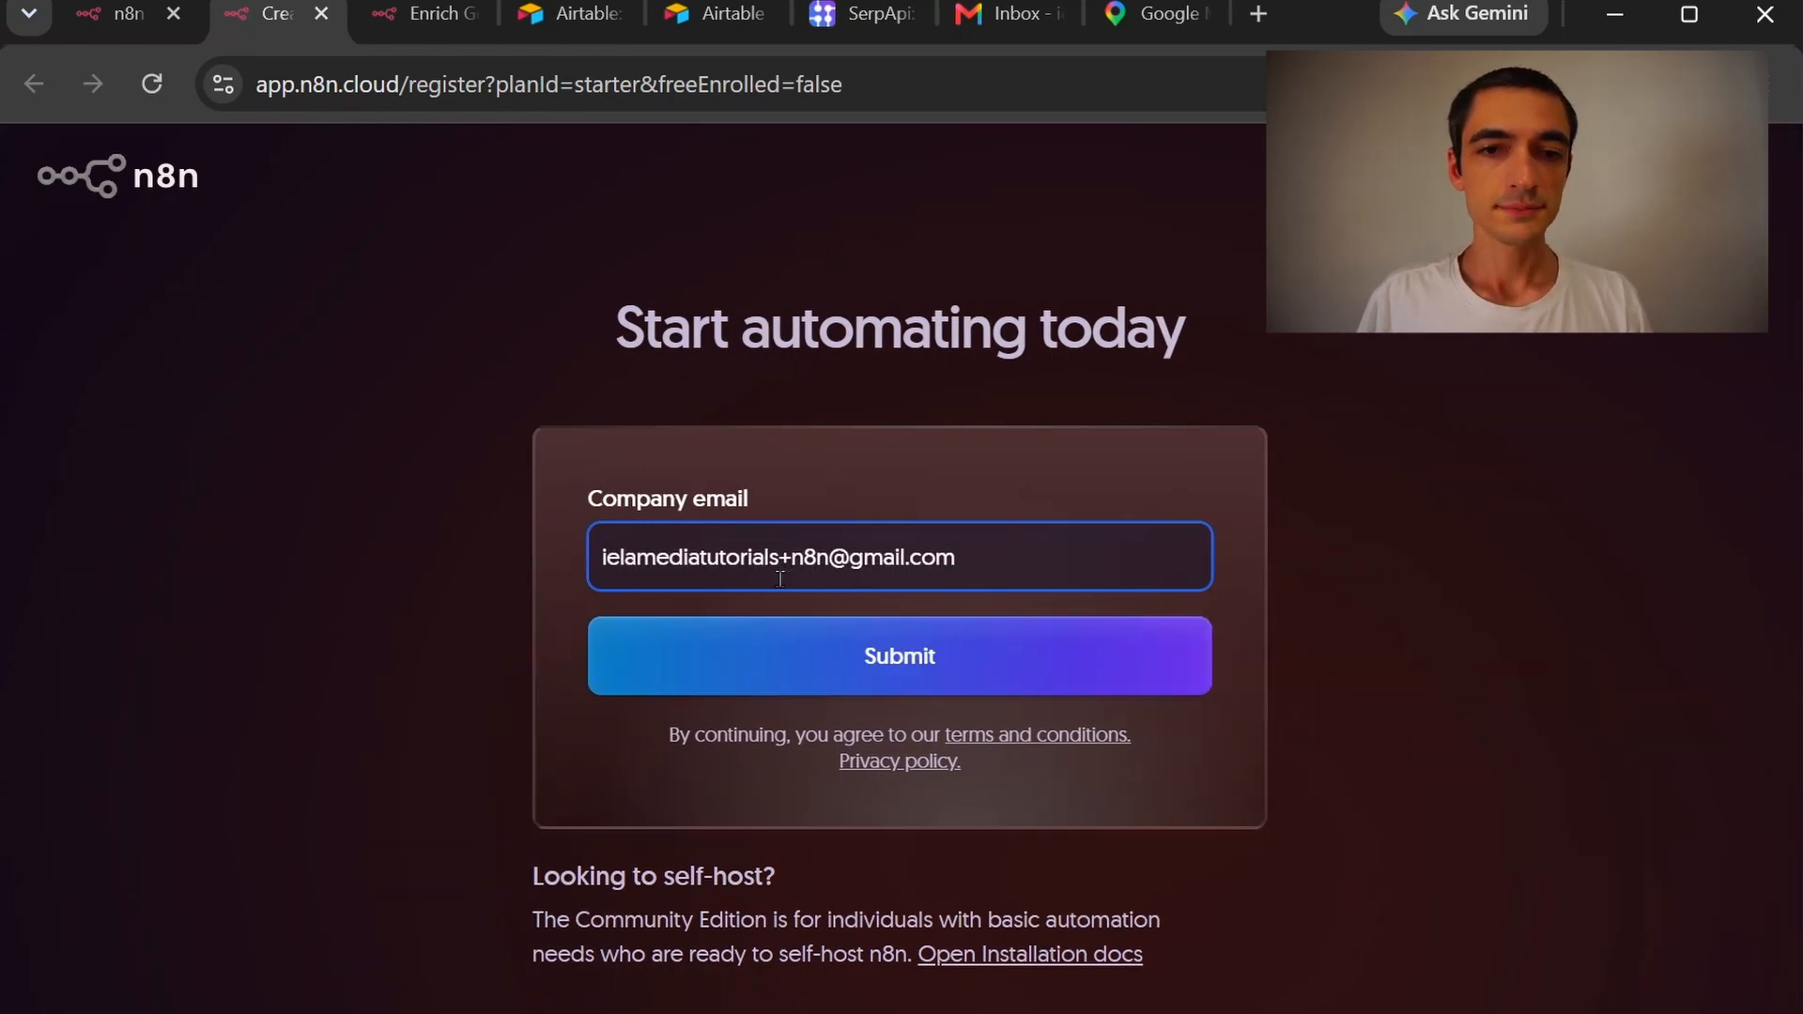
# Submit the company email to start n8n sign-up, then go to the Gmail inbox
pyautogui.click(843, 639)
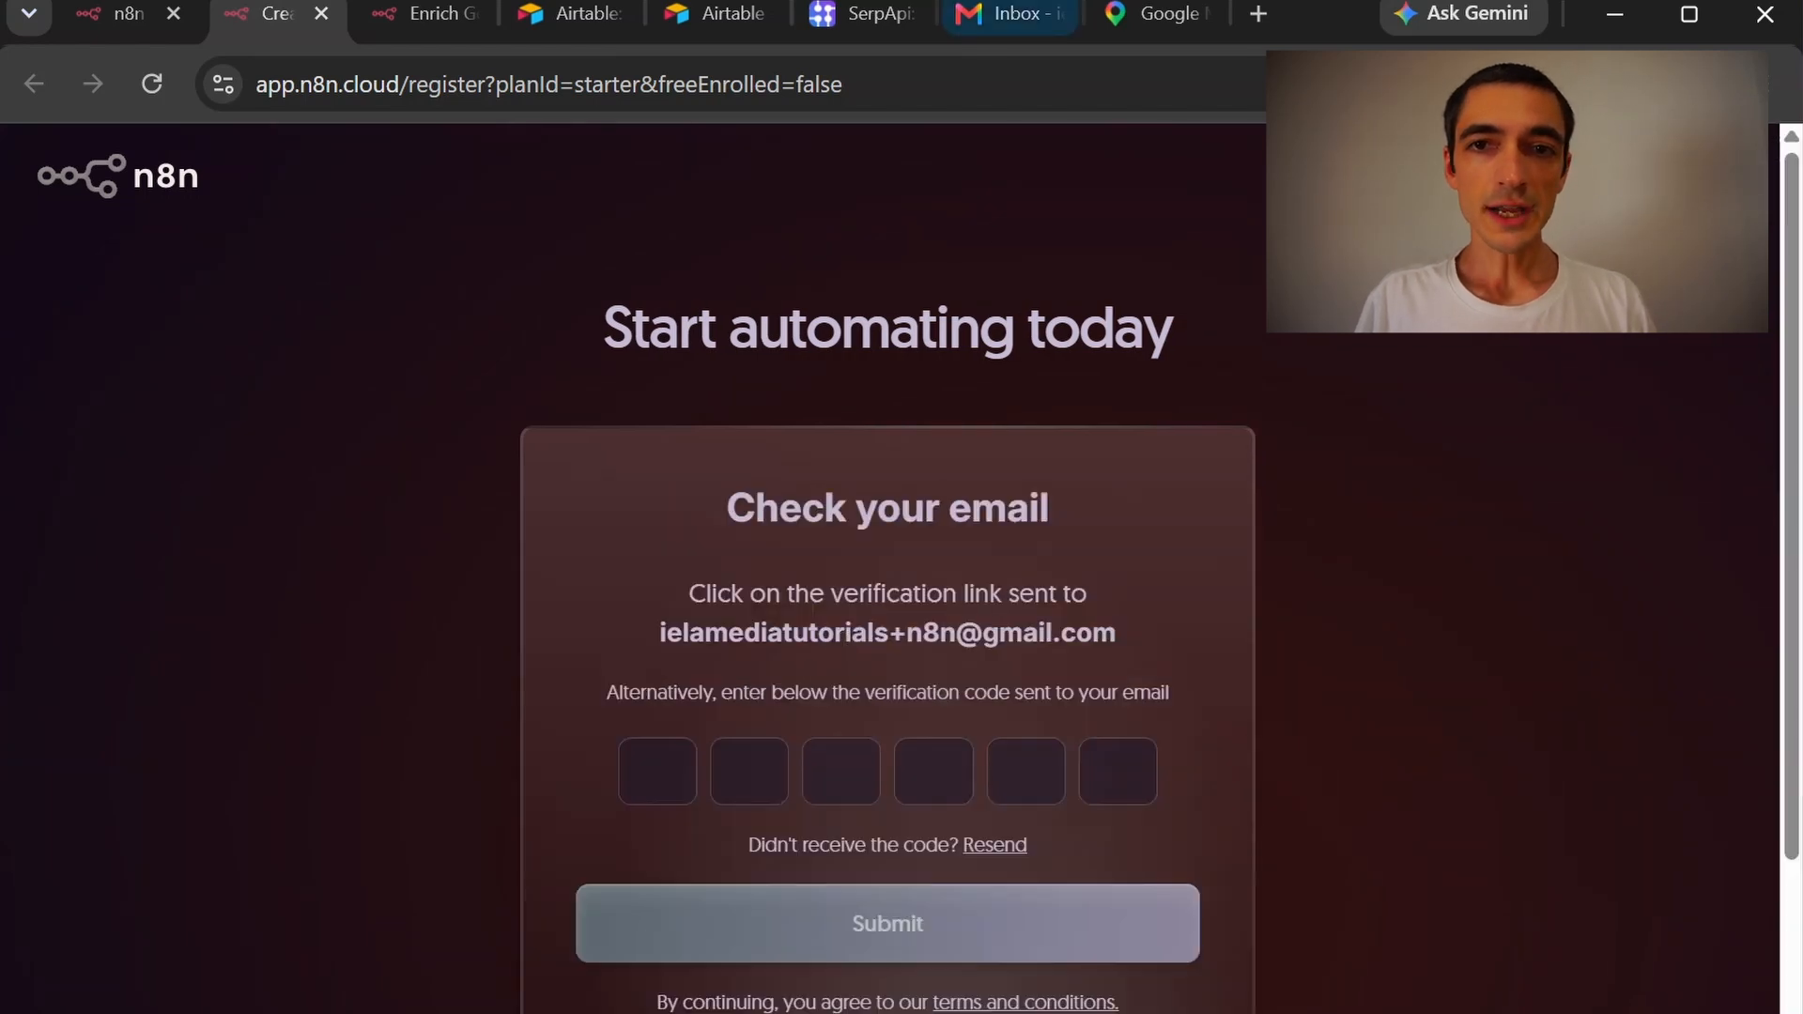
pyautogui.click(1017, 15)
# Open the n8n verification email in Gmail and copy its six-digit code
pyautogui.click(576, 269)
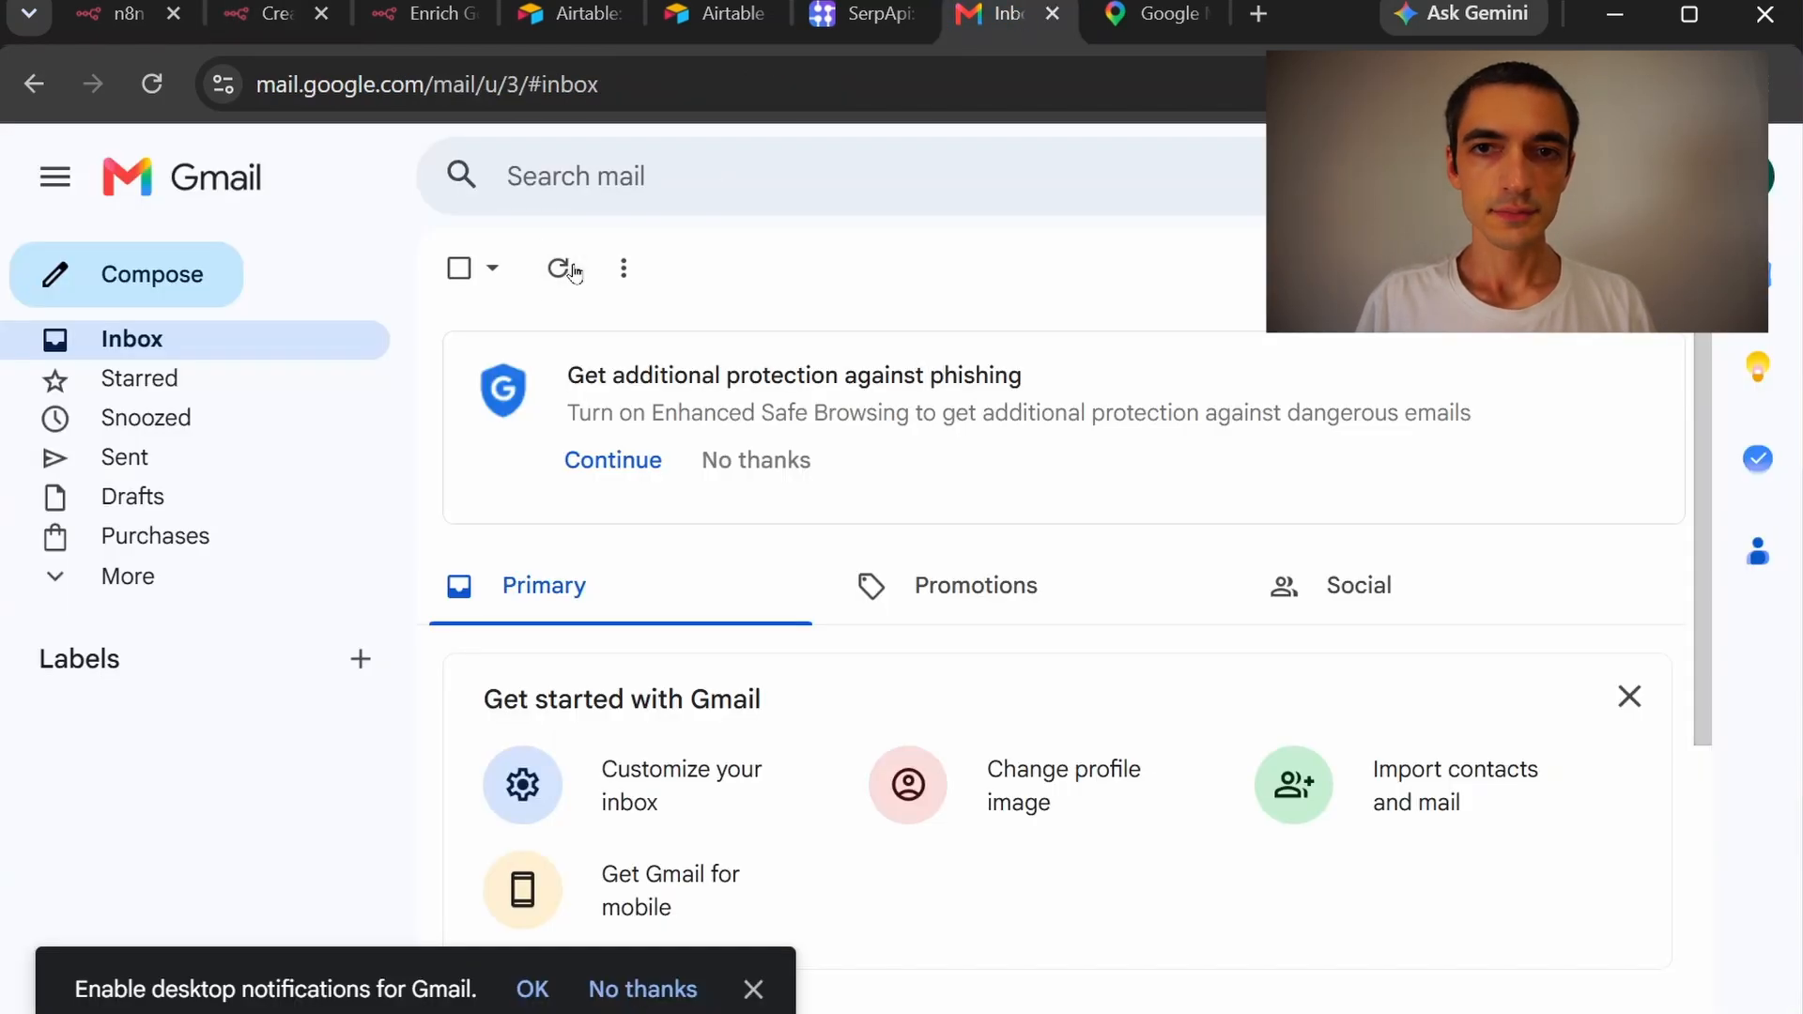
pyautogui.click(753, 986)
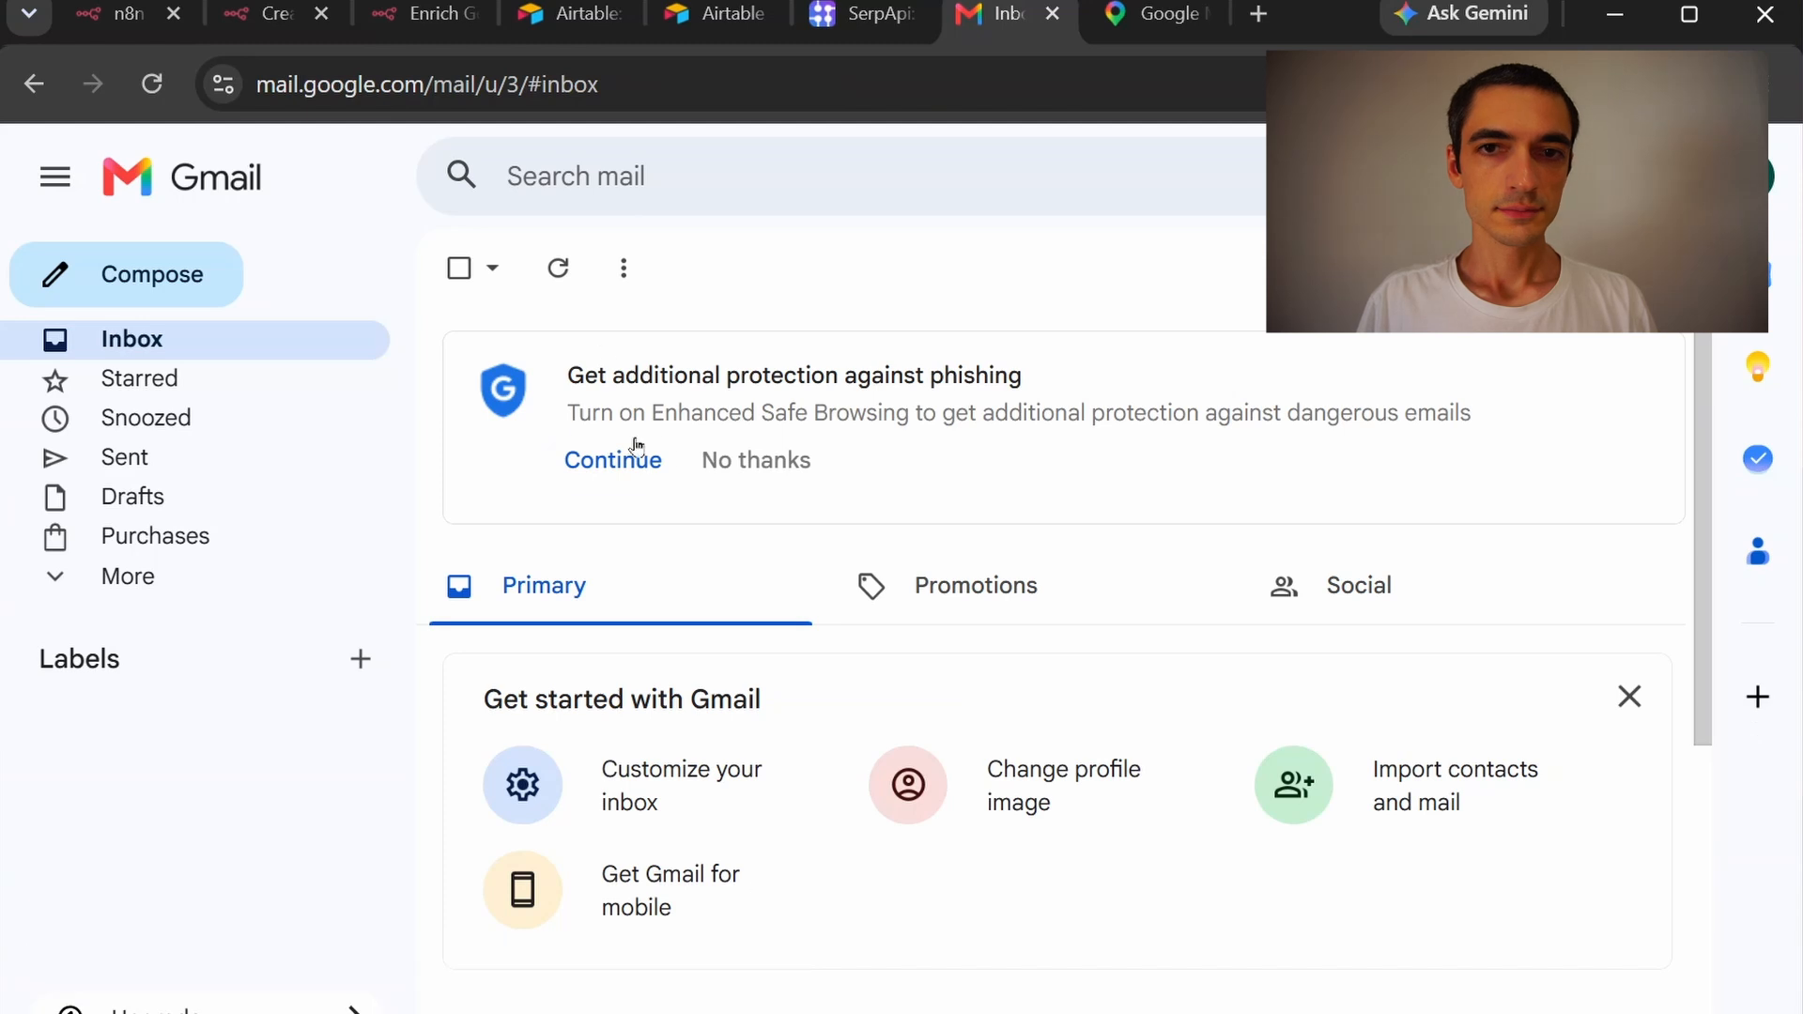
pyautogui.scroll(-1, 668, 455)
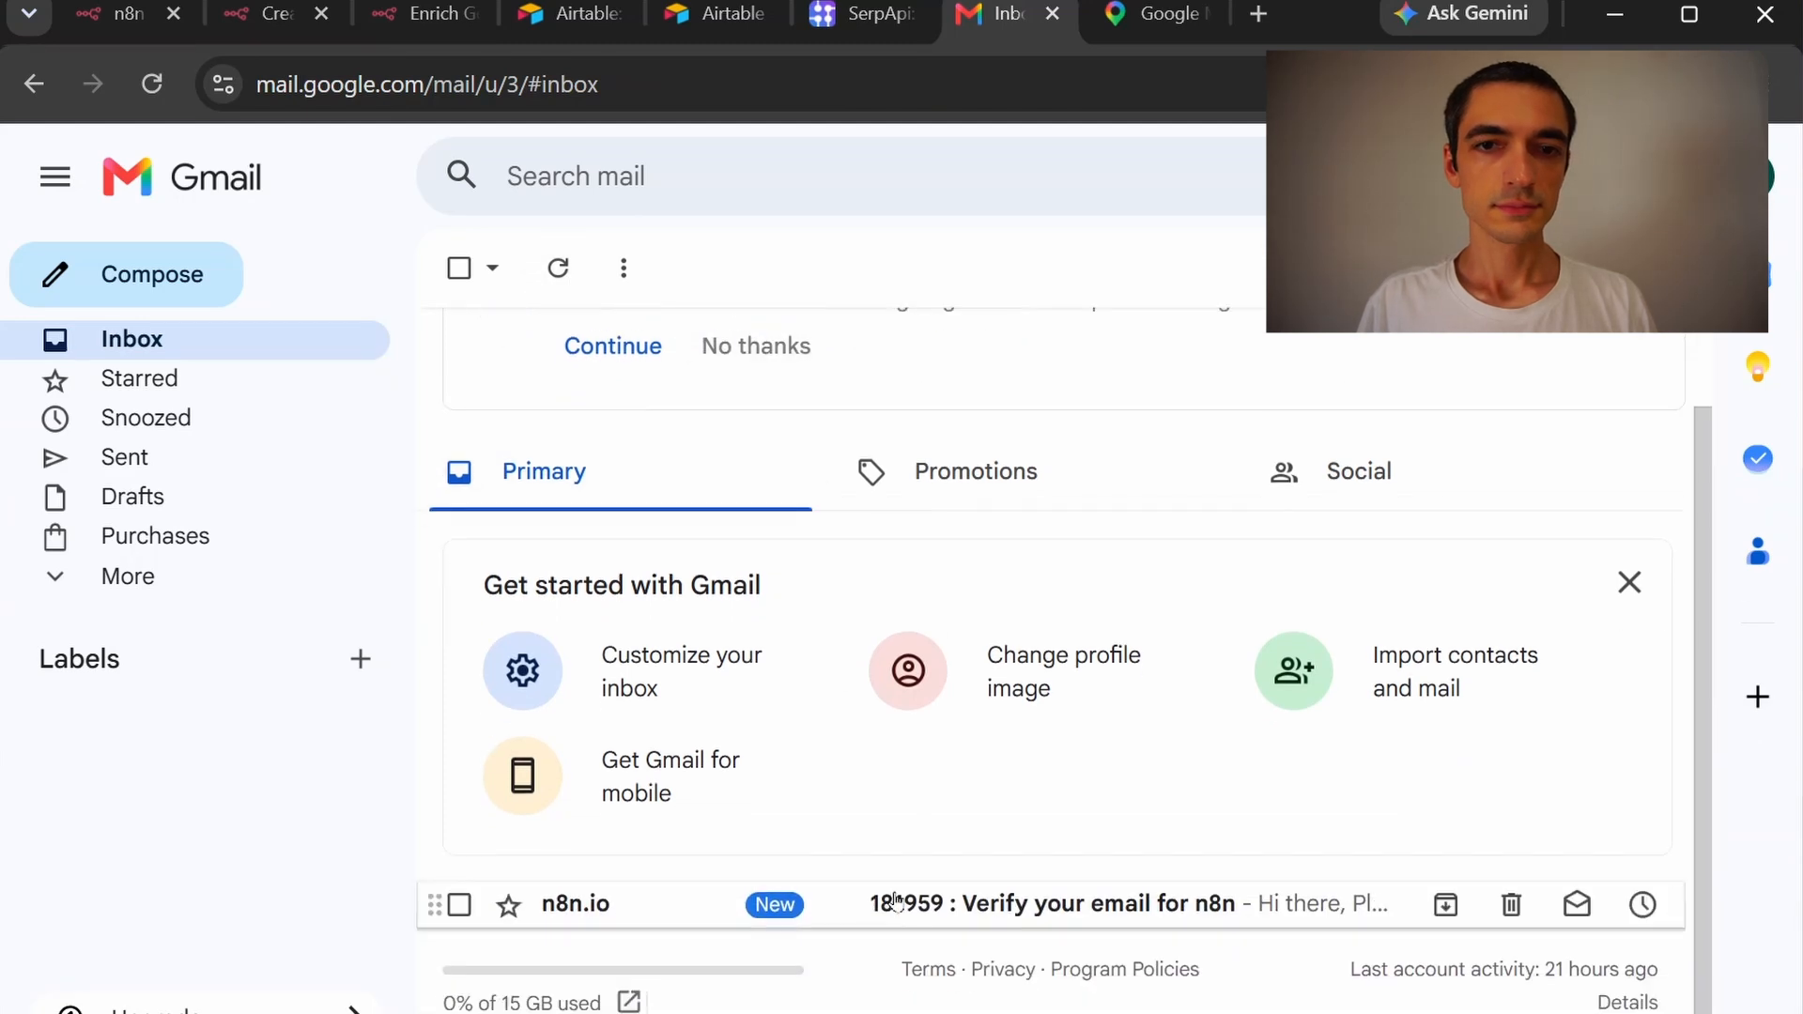
pyautogui.click(915, 918)
pyautogui.scroll(-2, 892, 808)
pyautogui.moveTo(883, 711); pyautogui.dragTo(616, 690)
pyautogui.hotkey('ctrl', 'c')
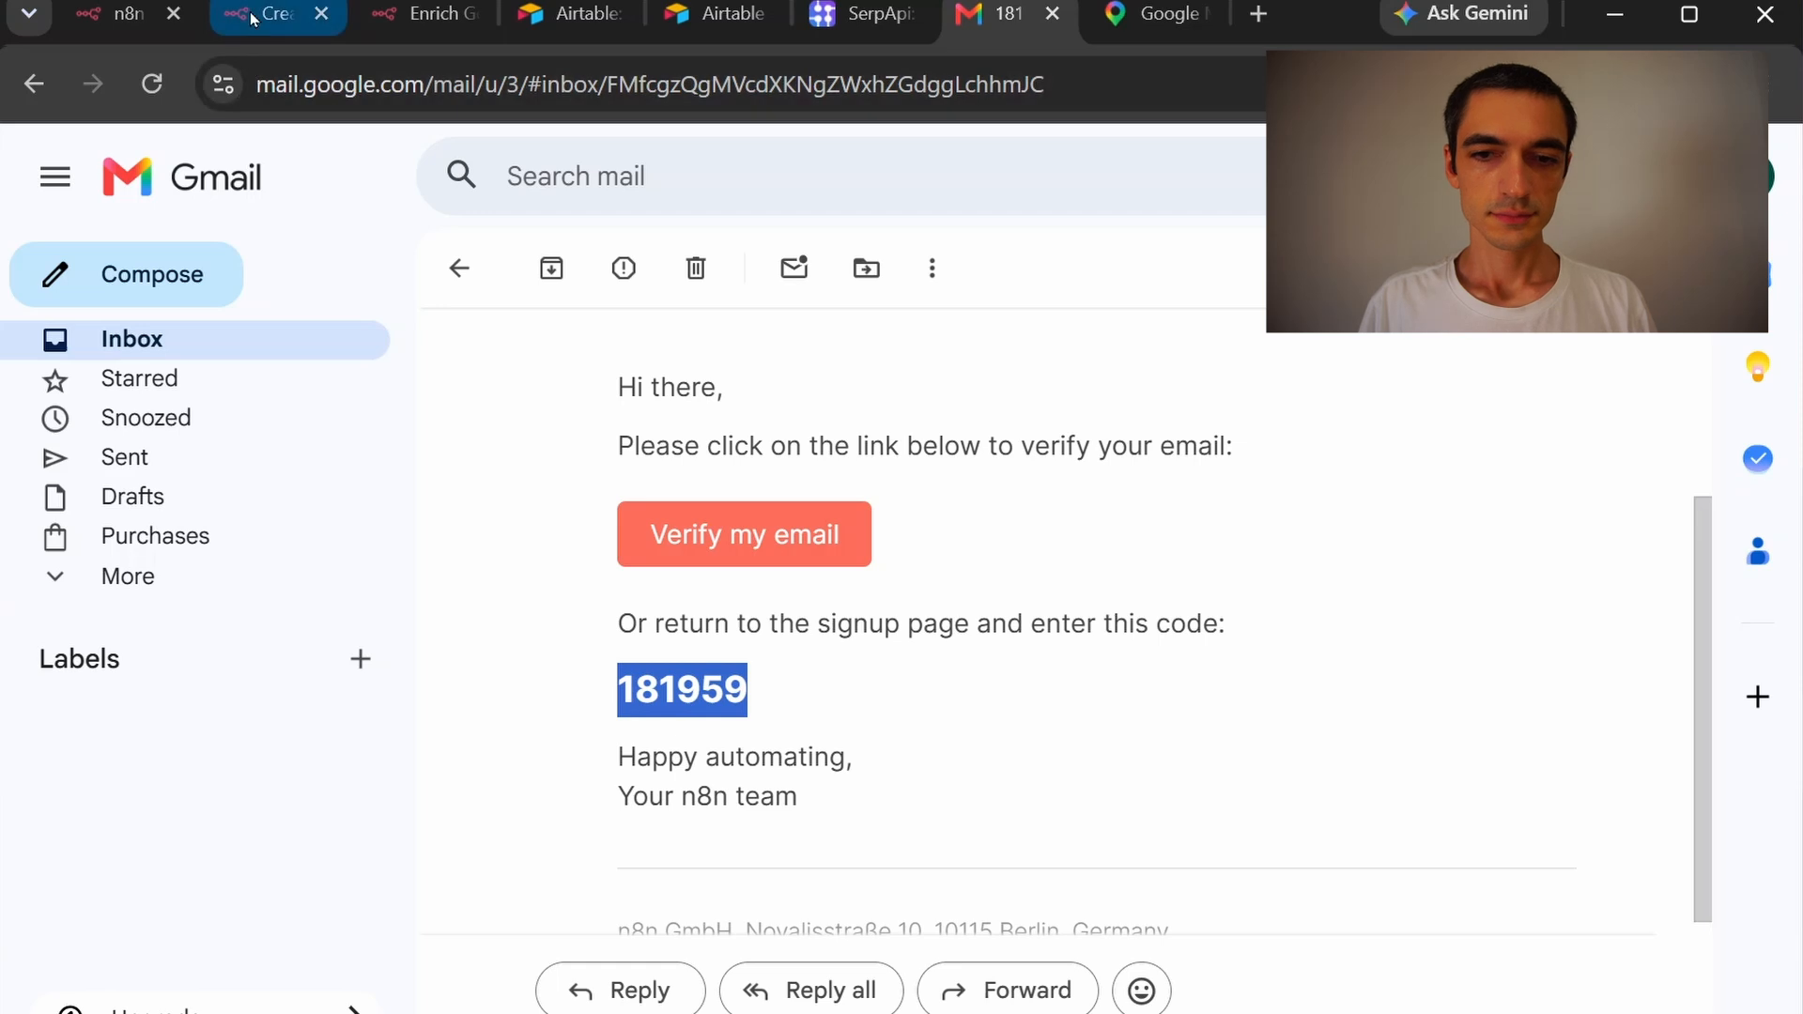
# Paste the verification code into the n8n sign-up code boxes
pyautogui.click(251, 19)
pyautogui.click(646, 788)
pyautogui.hotkey('ctrl', 'v')
# Submit the code, then fill in the full name, password and account name
pyautogui.click(789, 950)
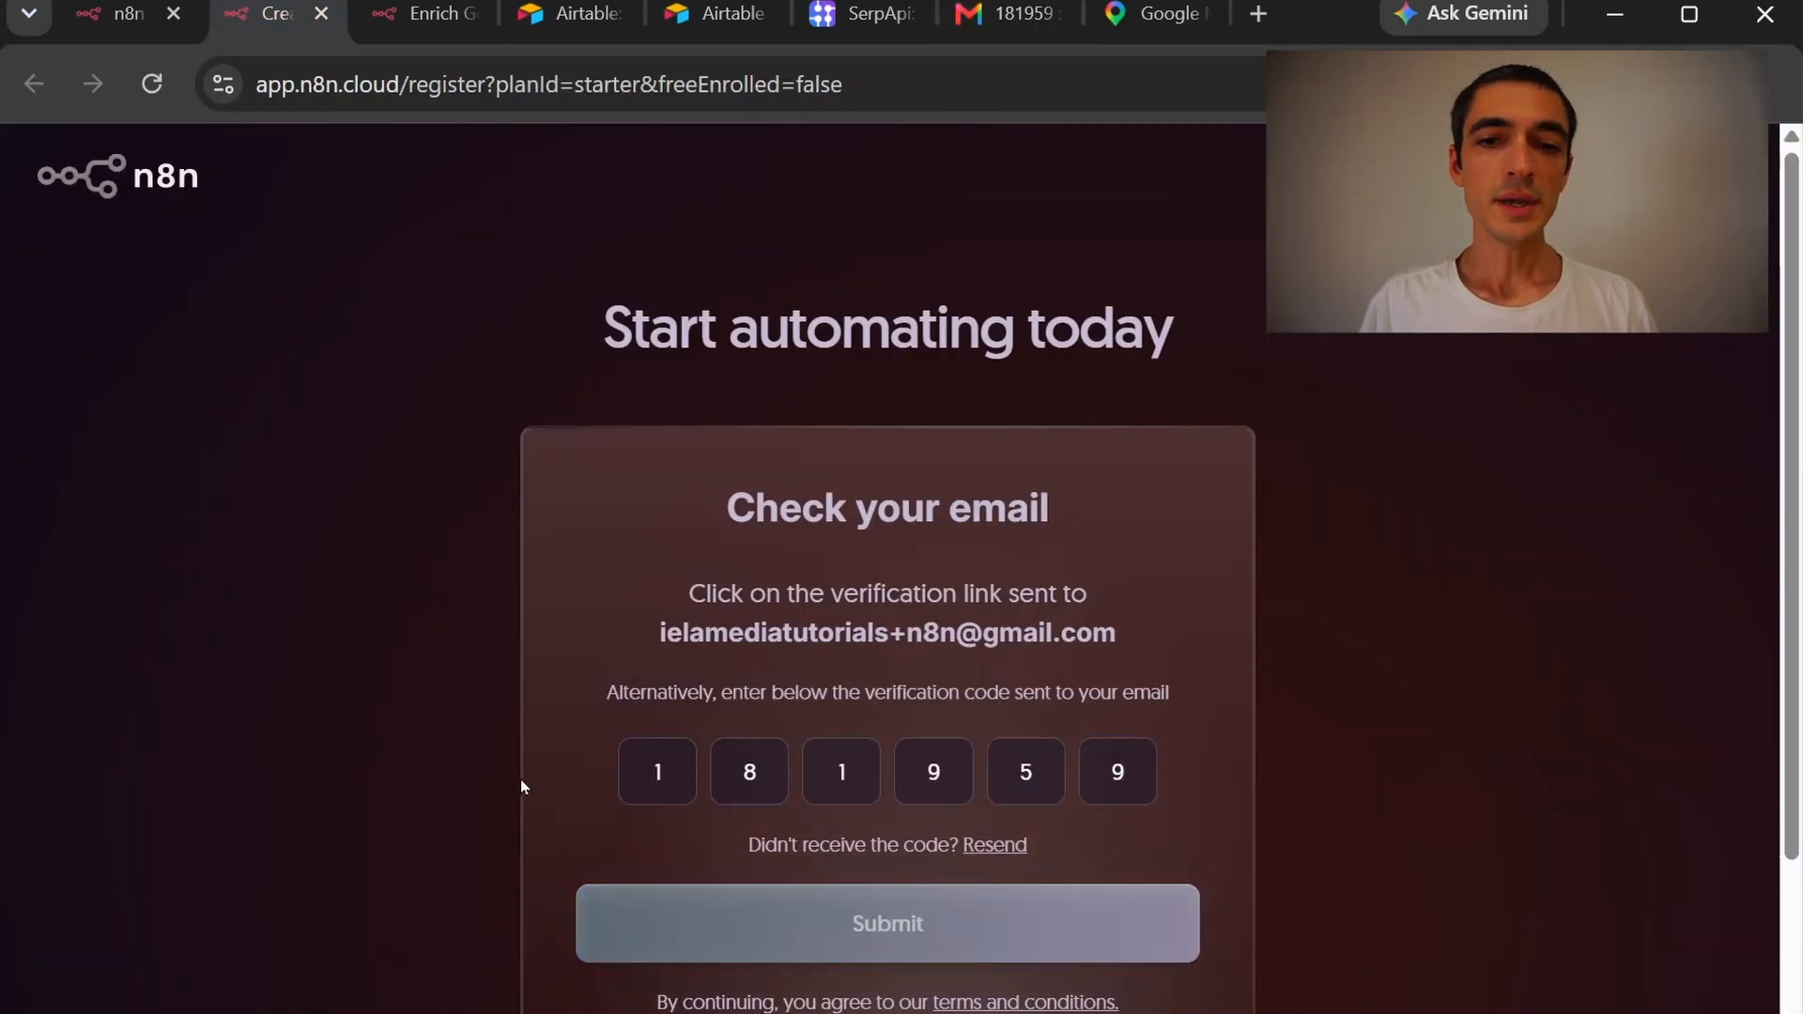
pyautogui.click(665, 577)
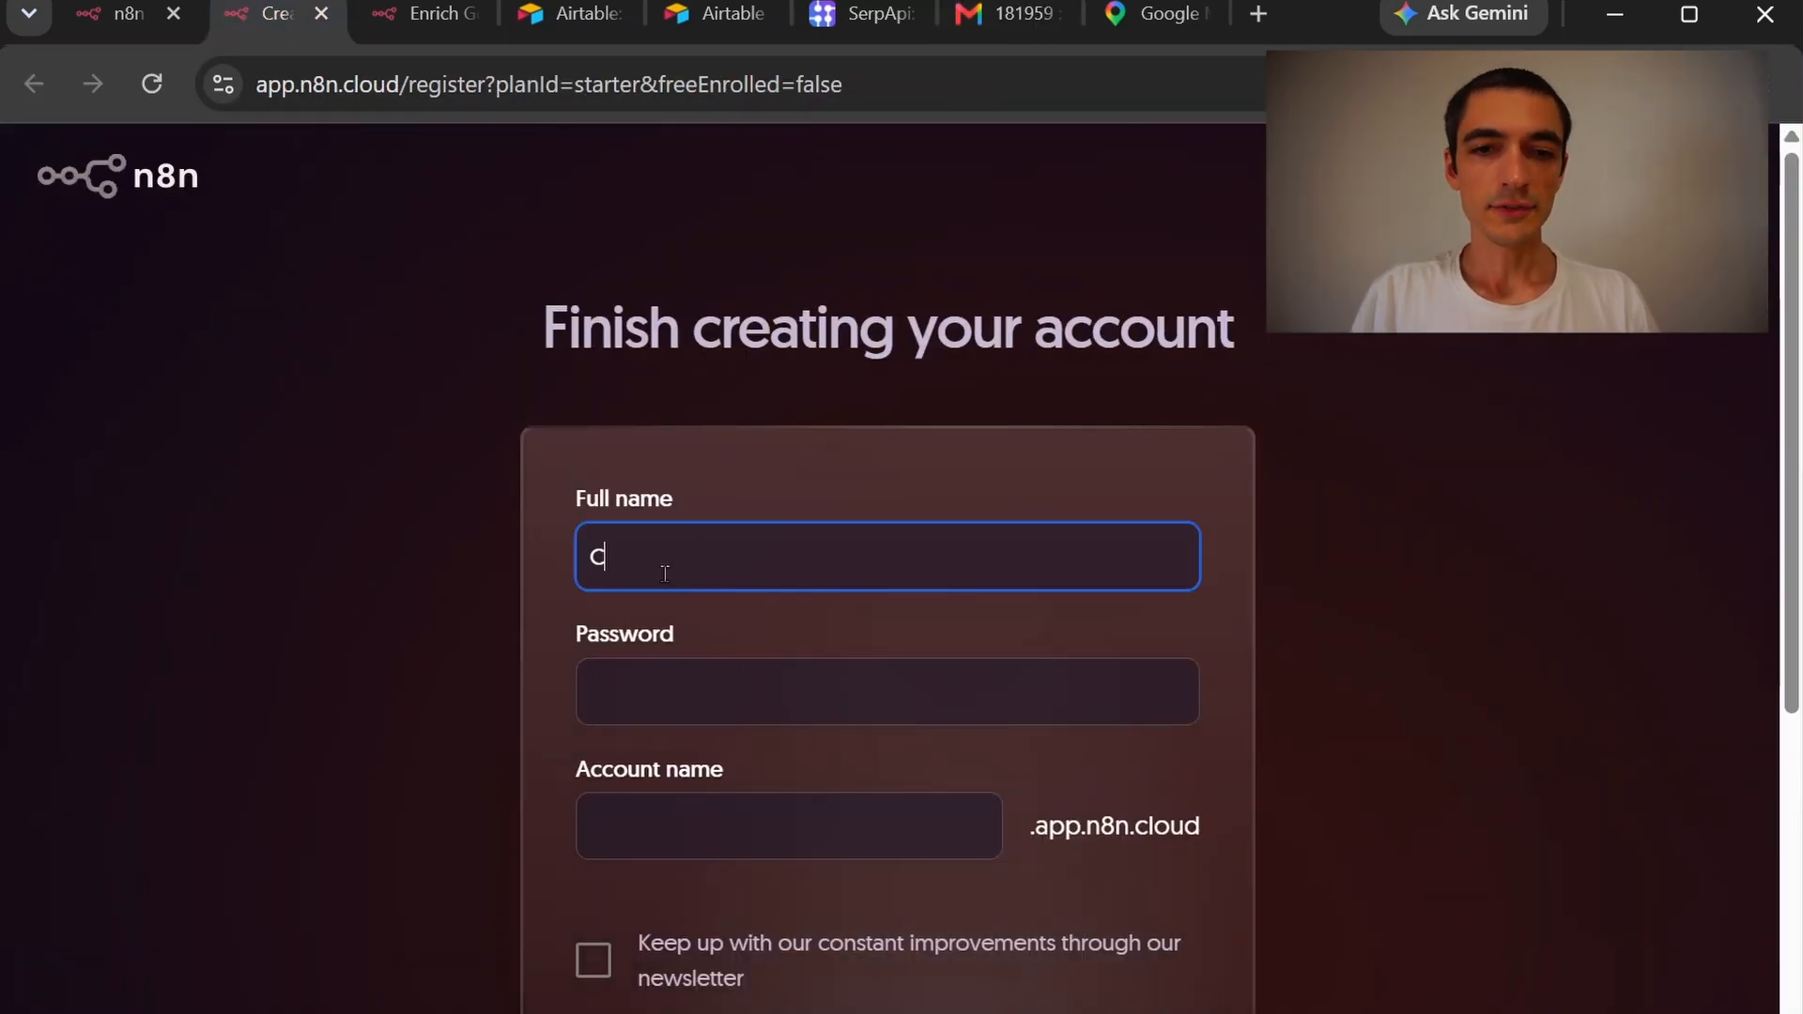
pyautogui.press('Tab')
pyautogui.write('*********')
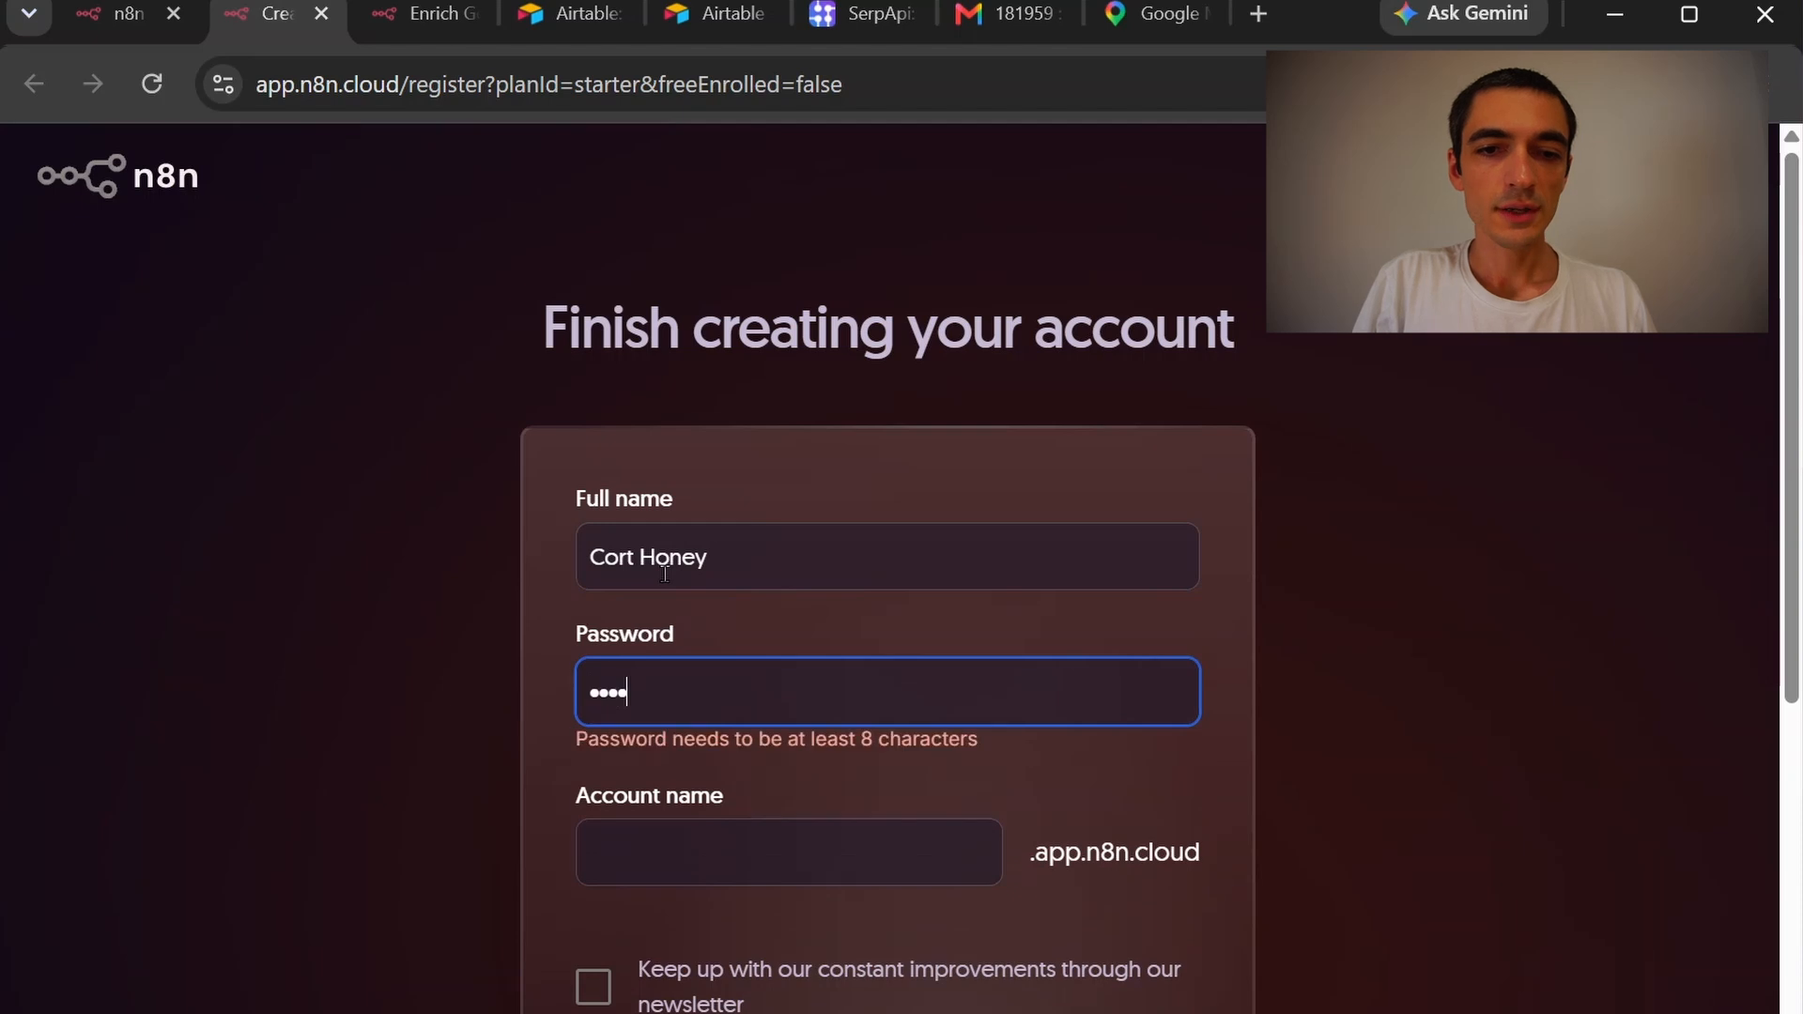
pyautogui.press('Tab')
pyautogui.write('ielamediatutorial')
pyautogui.click(507, 674)
# Pass the human verification check and start the free 14-day trial
pyautogui.scroll(-4, 503, 692)
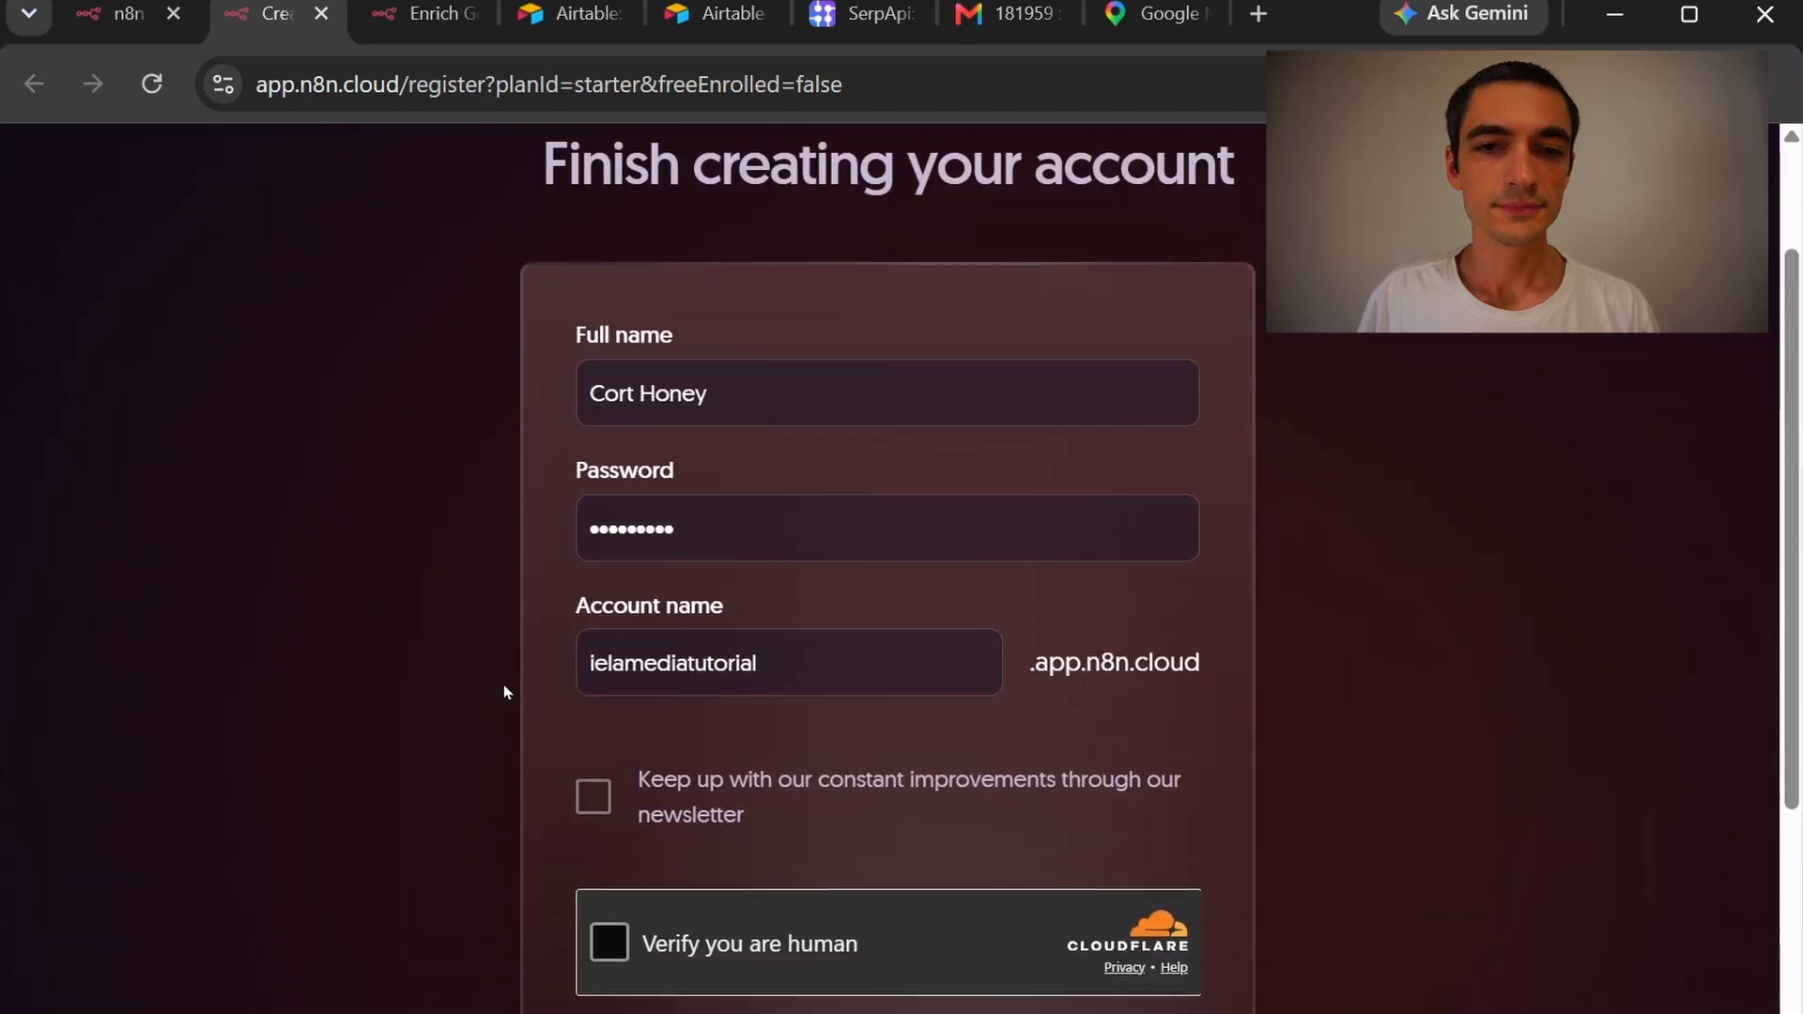
pyautogui.click(616, 795)
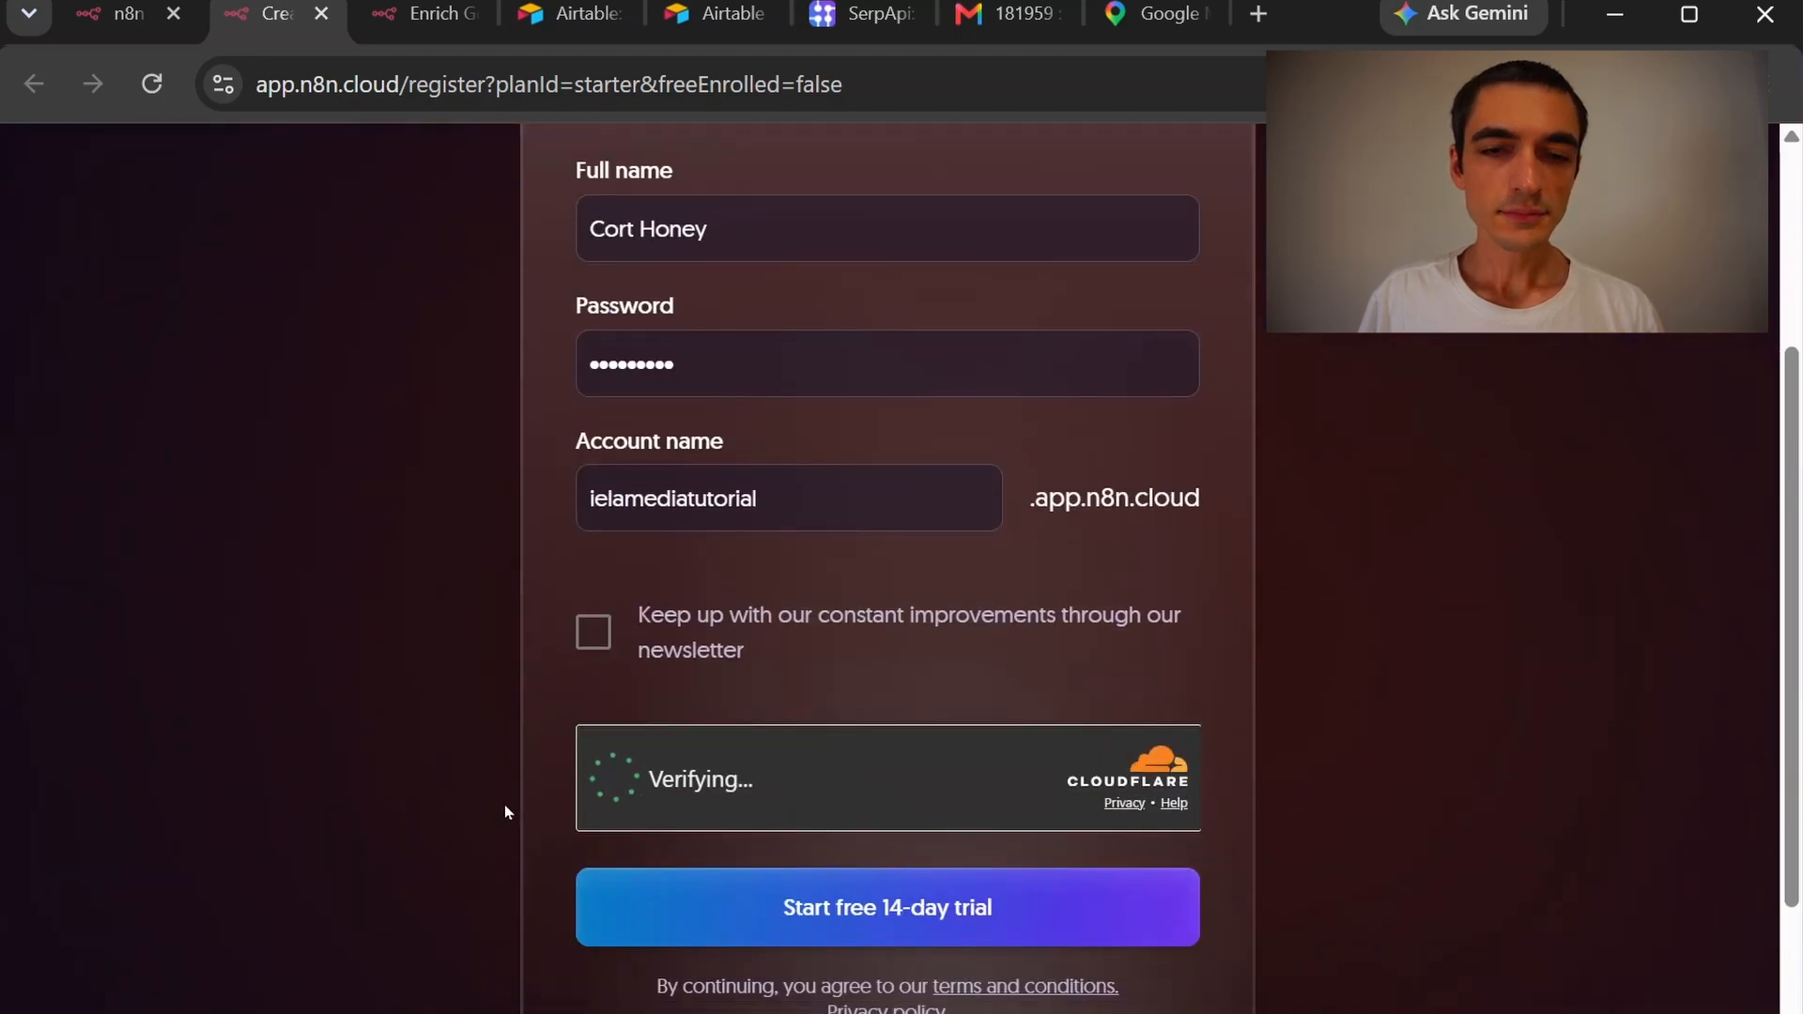
pyautogui.click(762, 913)
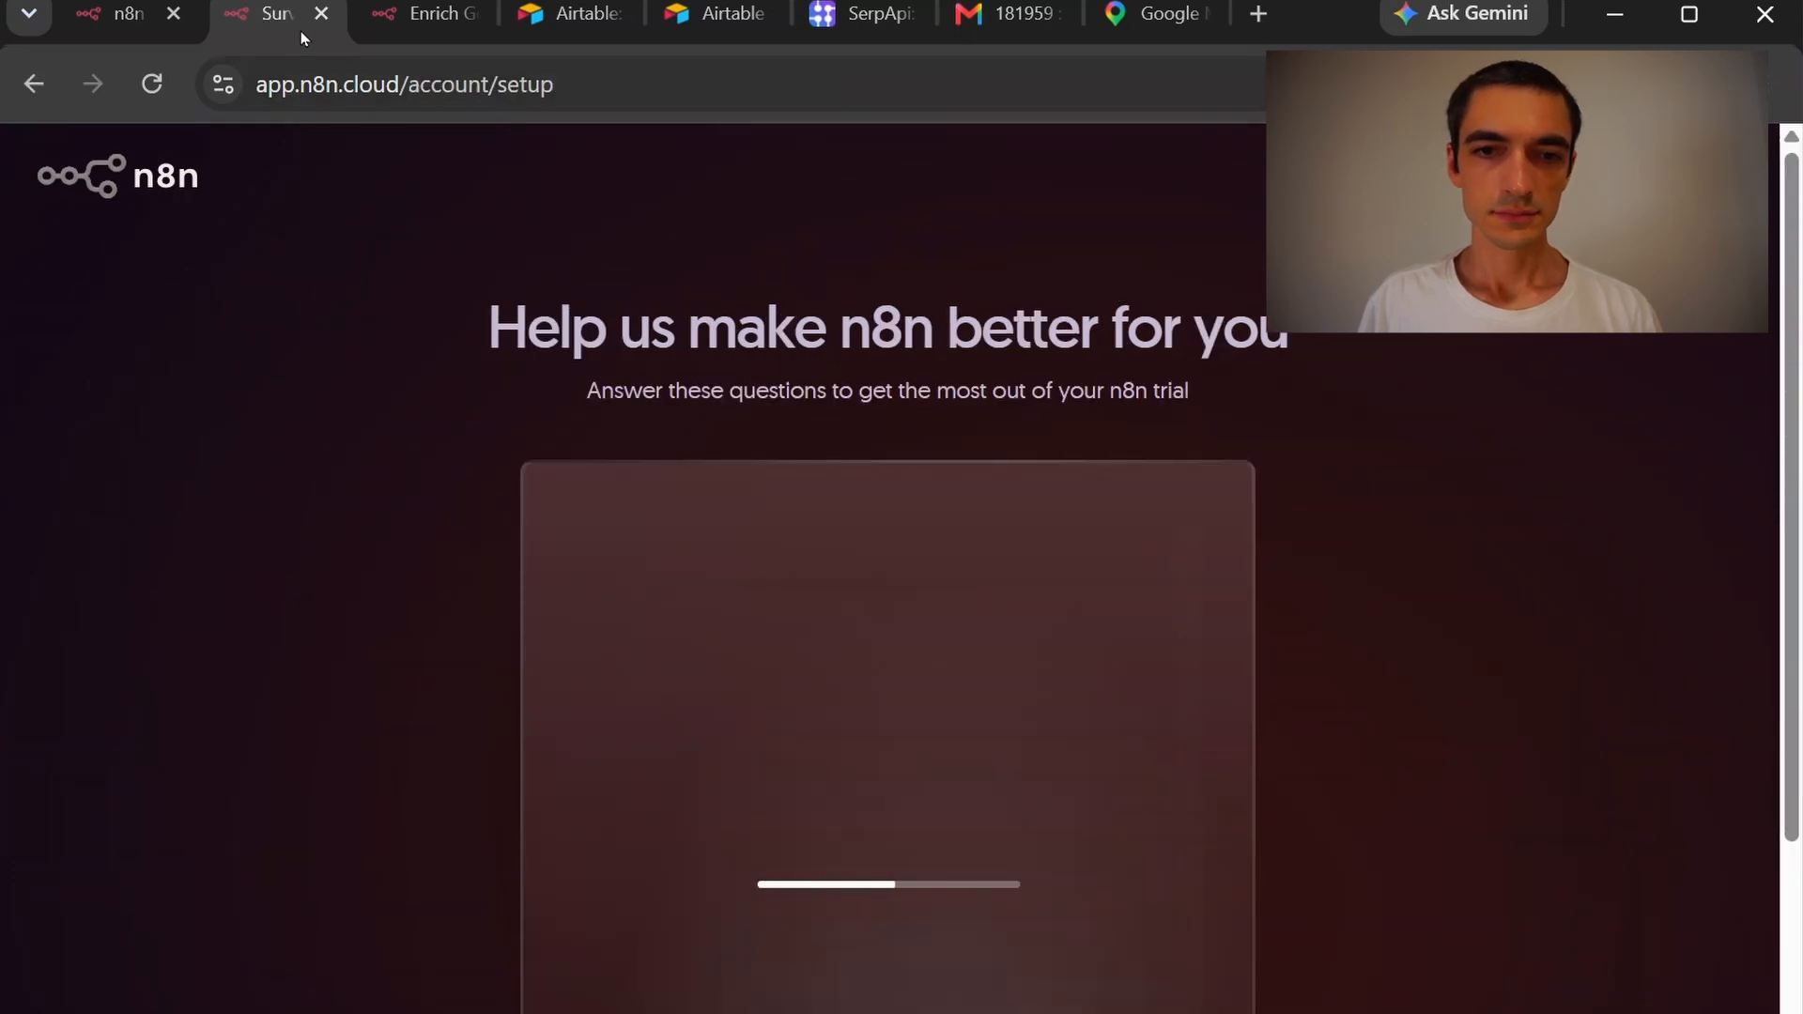
# Close the setup survey and start the Starter plan free trial
pyautogui.click(321, 13)
pyautogui.click(127, 13)
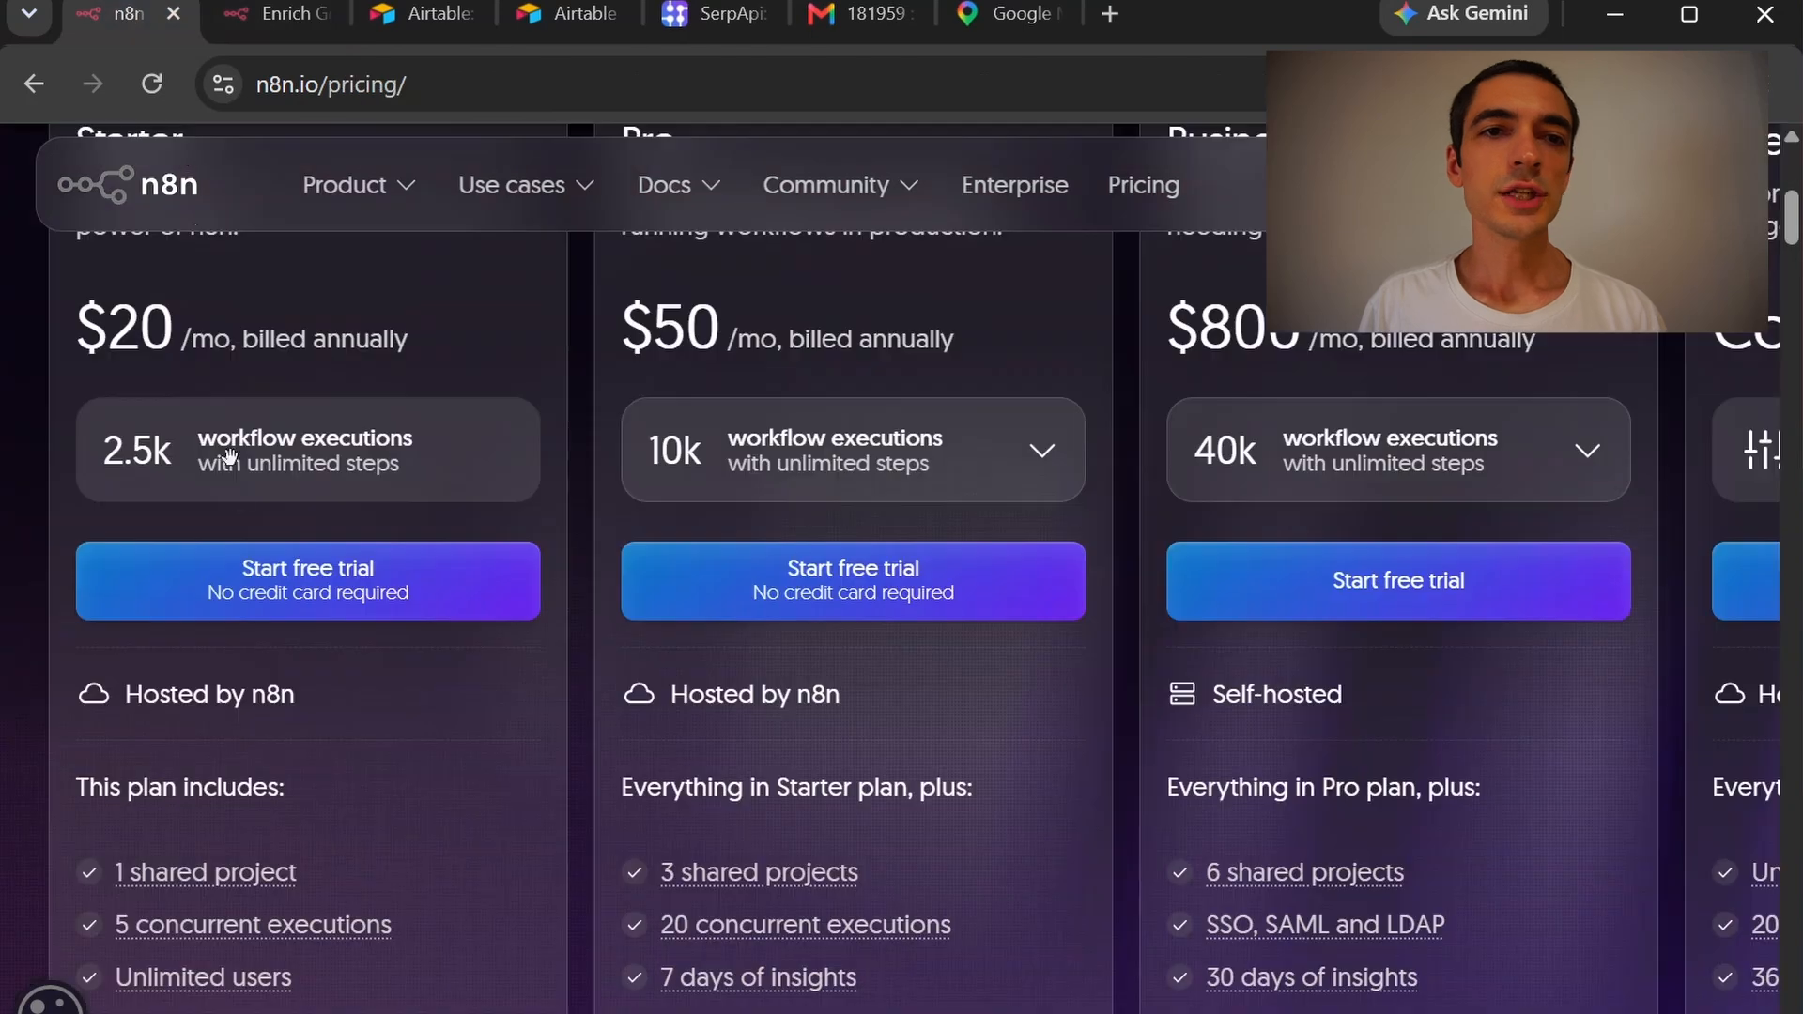
pyautogui.click(267, 592)
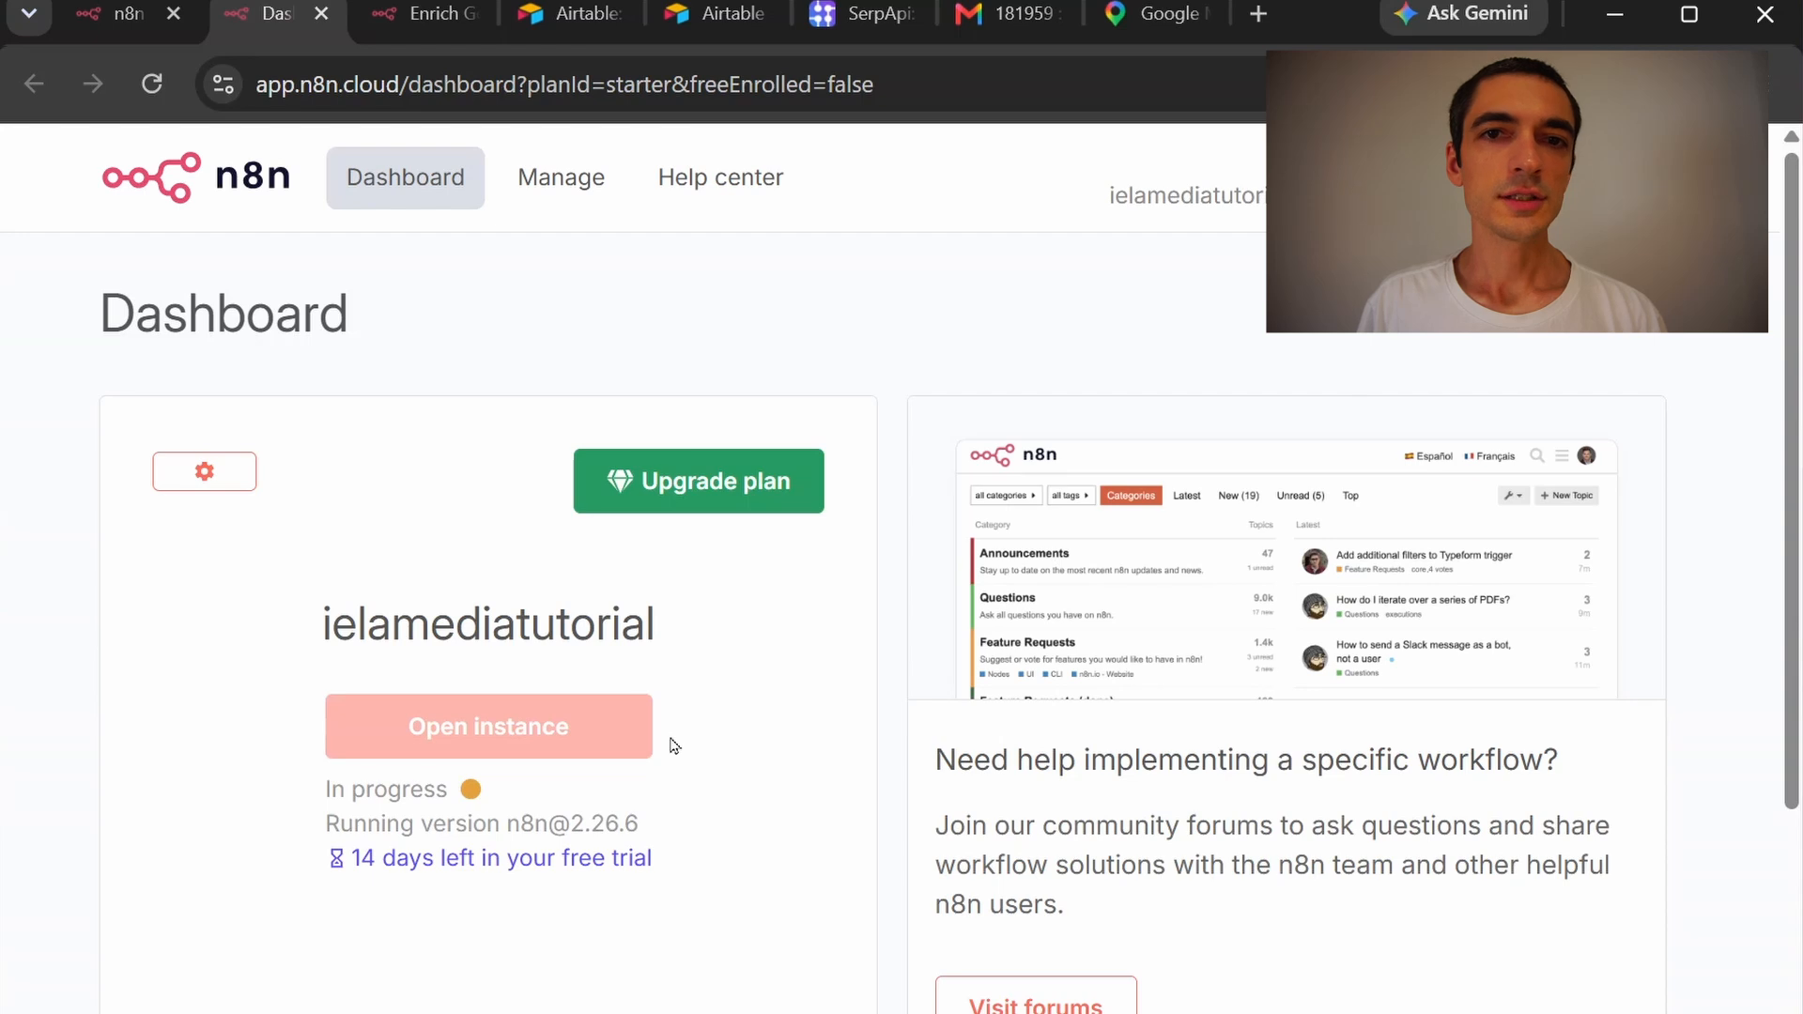
# Wait for the cloud instance to finish provisioning, then open it
pyautogui.moveTo(328, 791); pyautogui.dragTo(463, 801)
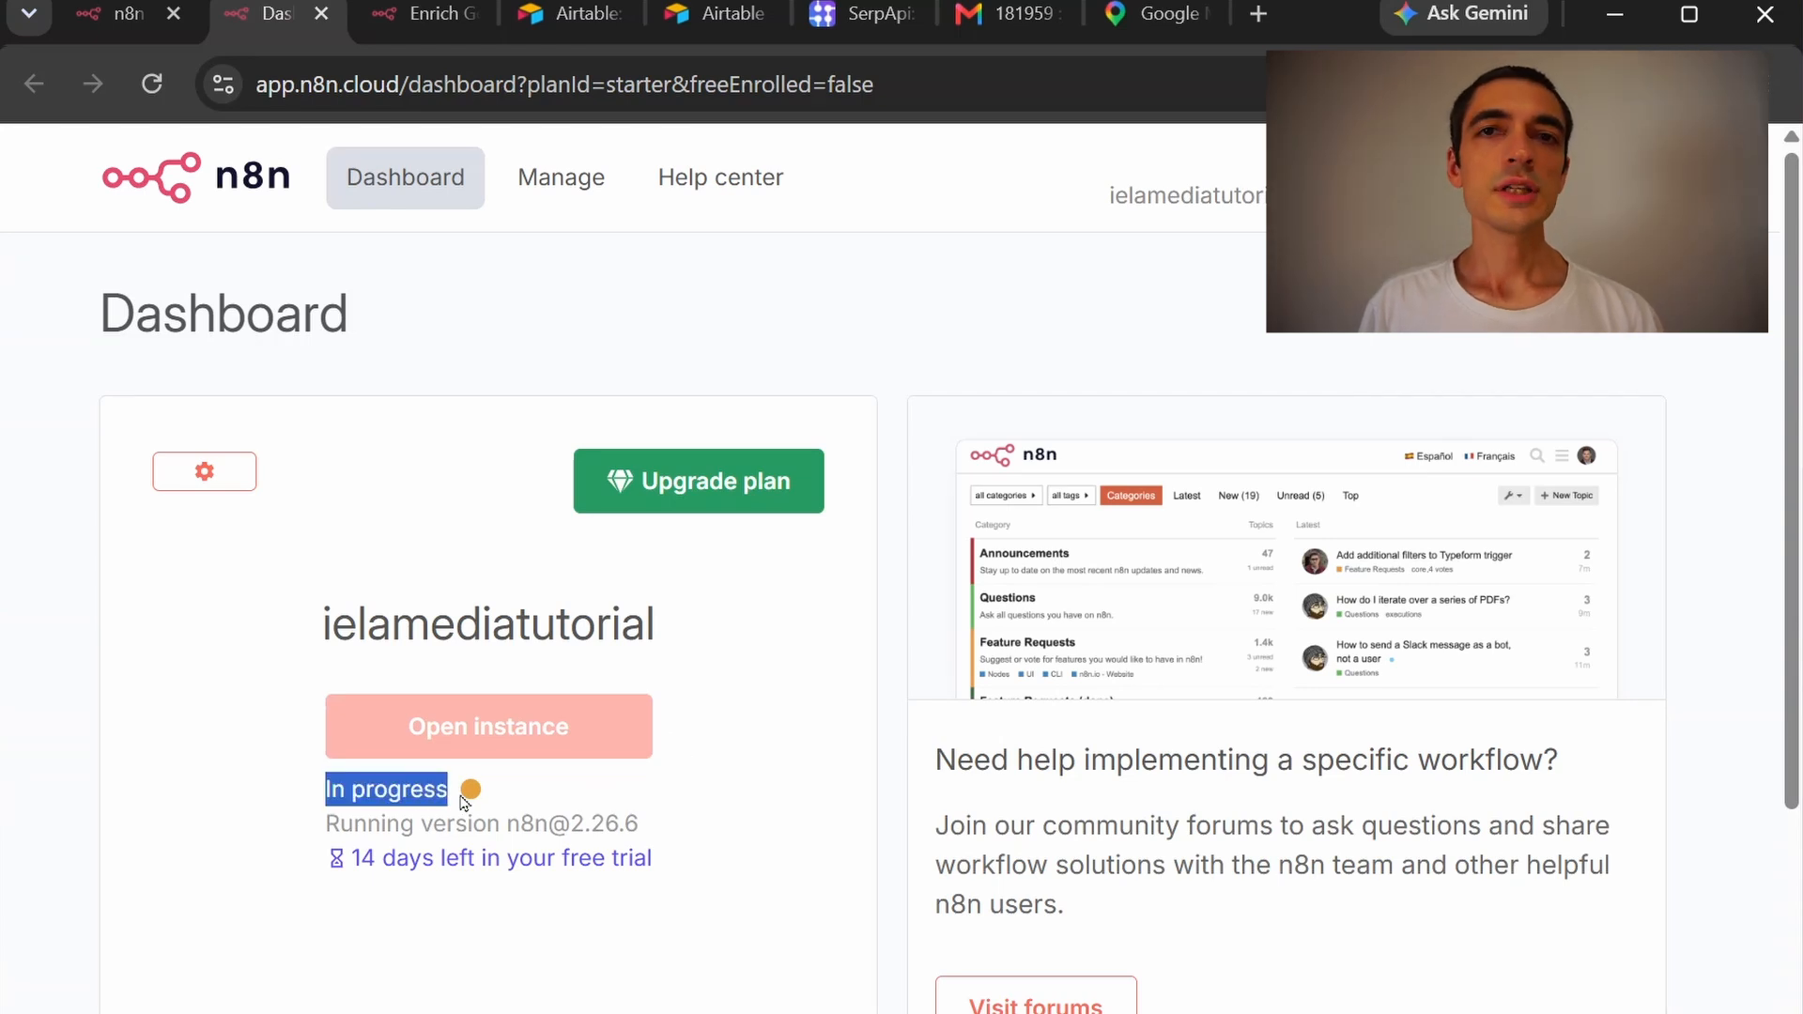
pyautogui.click(820, 809)
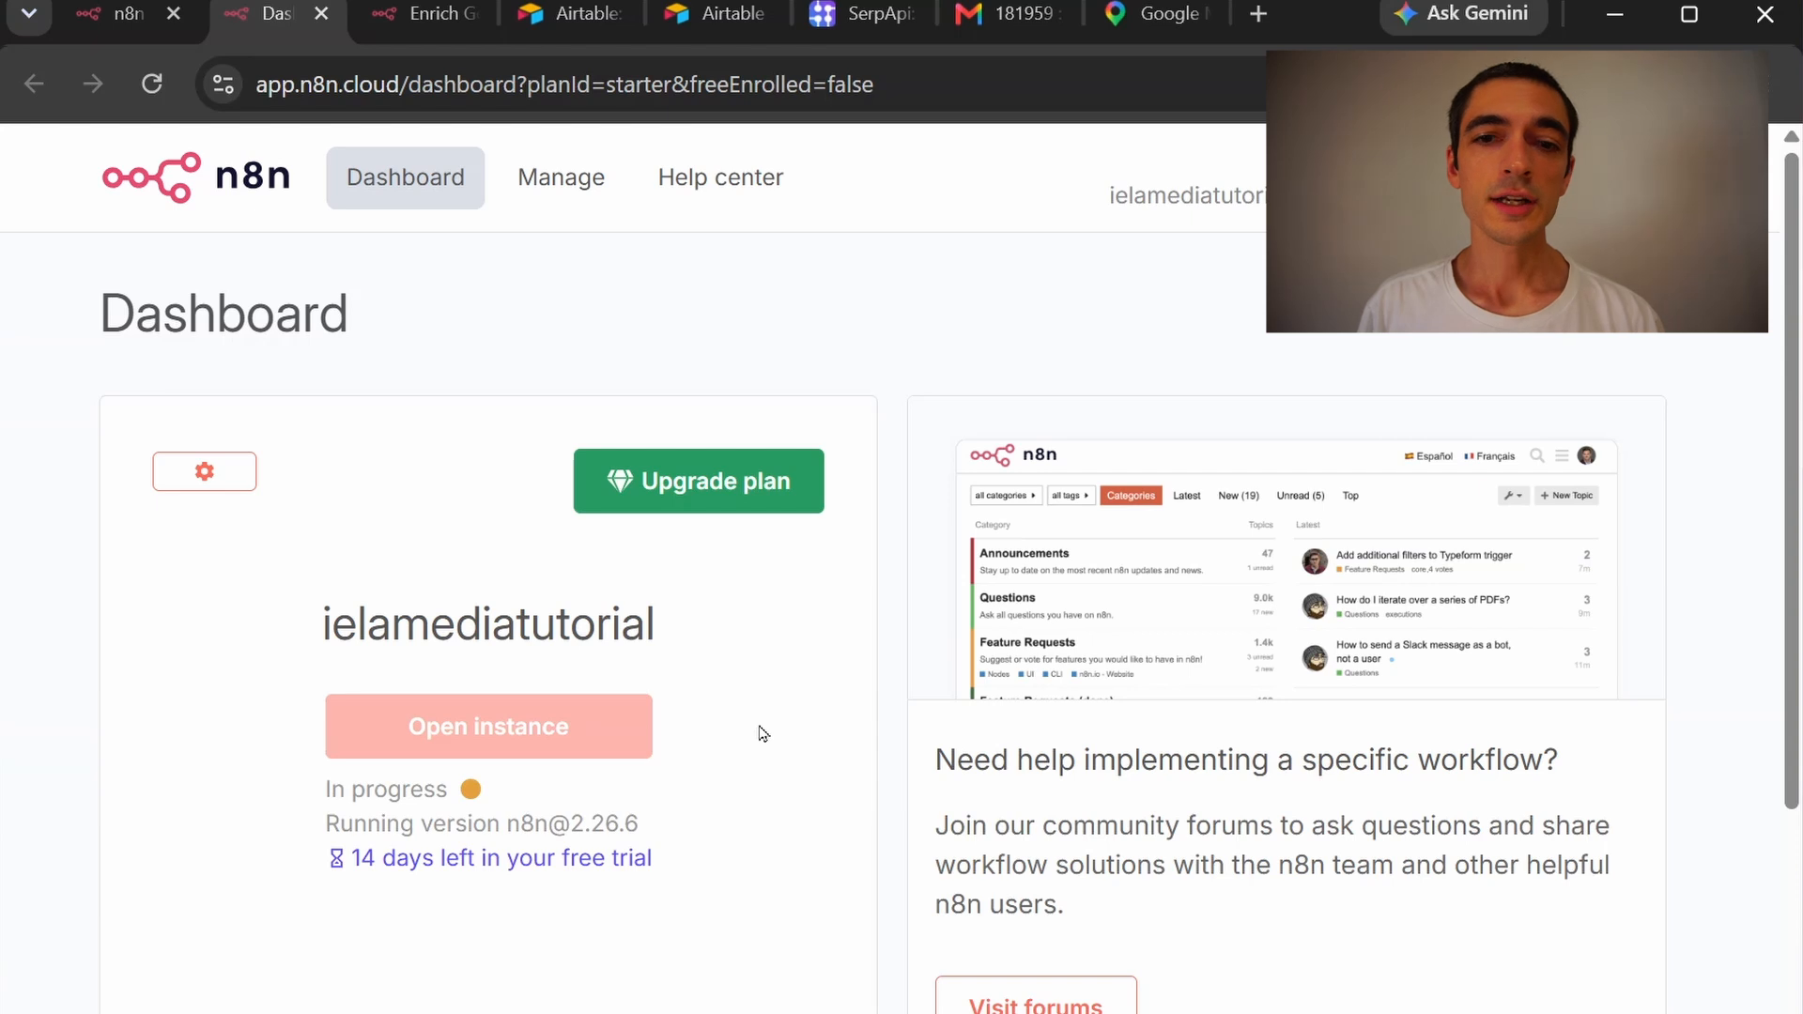
pyautogui.moveTo(320, 800); pyautogui.dragTo(433, 823)
pyautogui.click(275, 788)
pyautogui.click(458, 746)
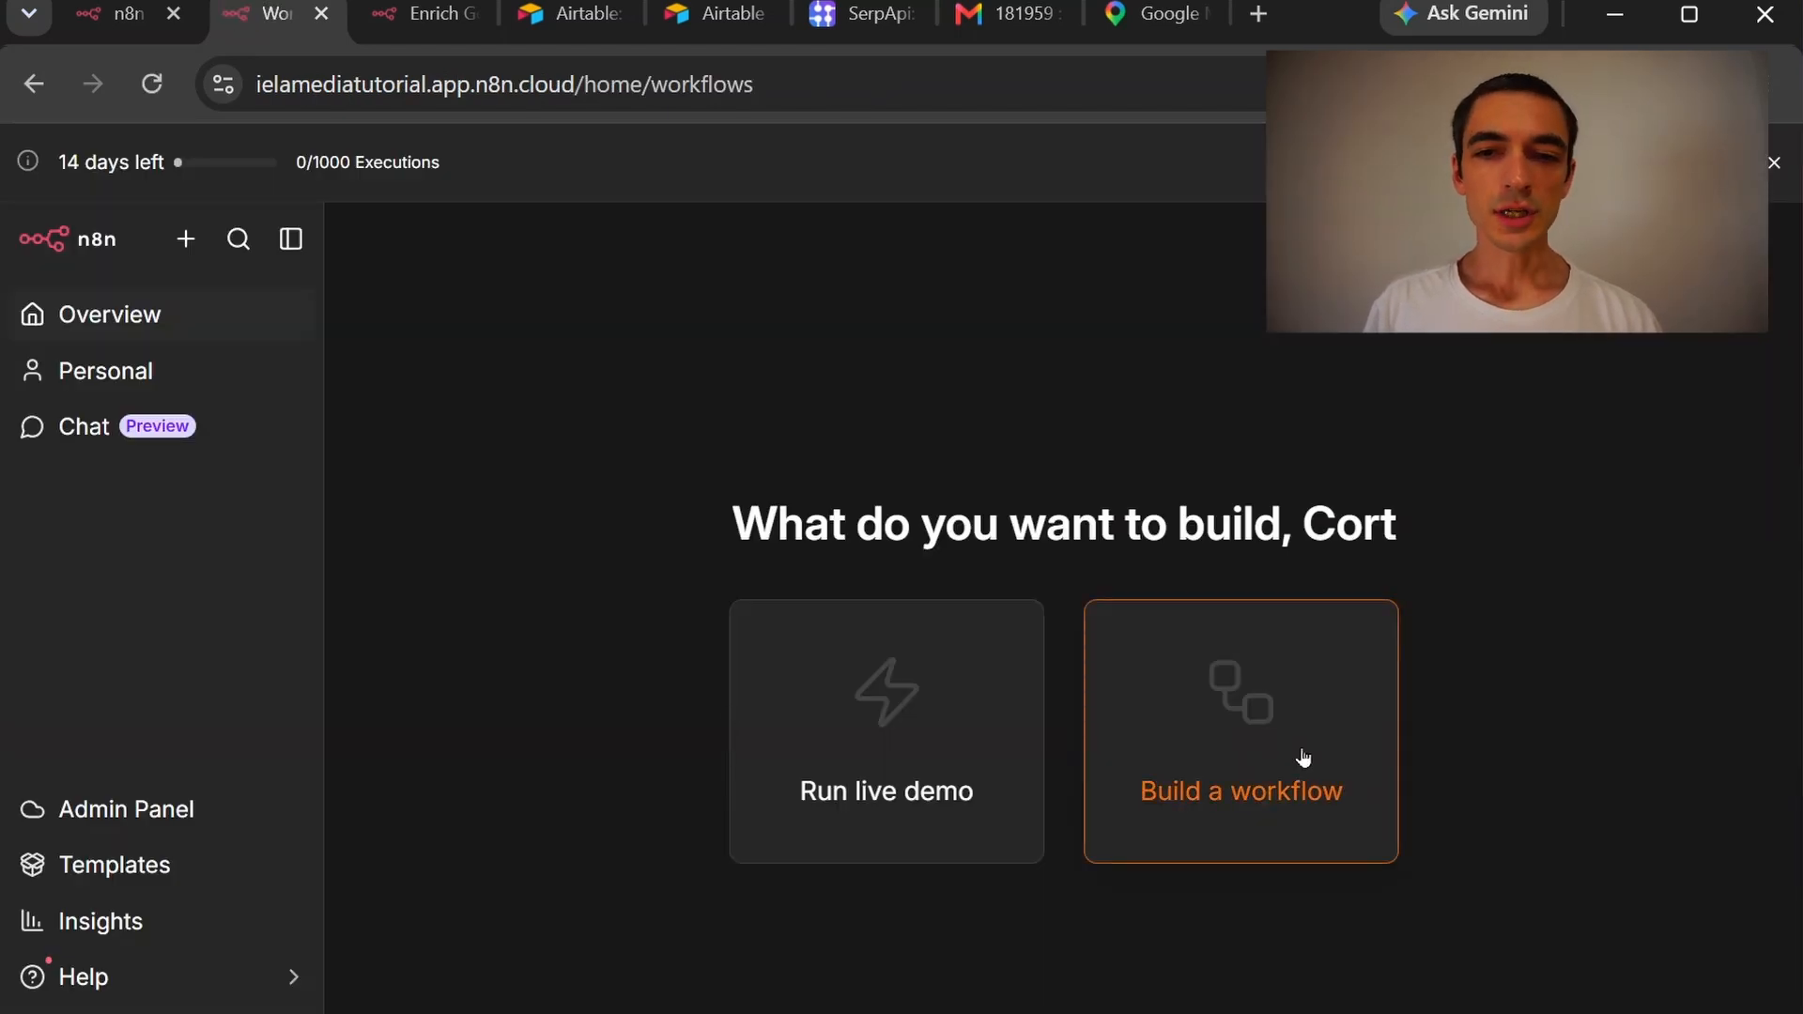
# Create a new workflow and paste in the Enrich Google Maps business leads template JSON
pyautogui.click(1303, 757)
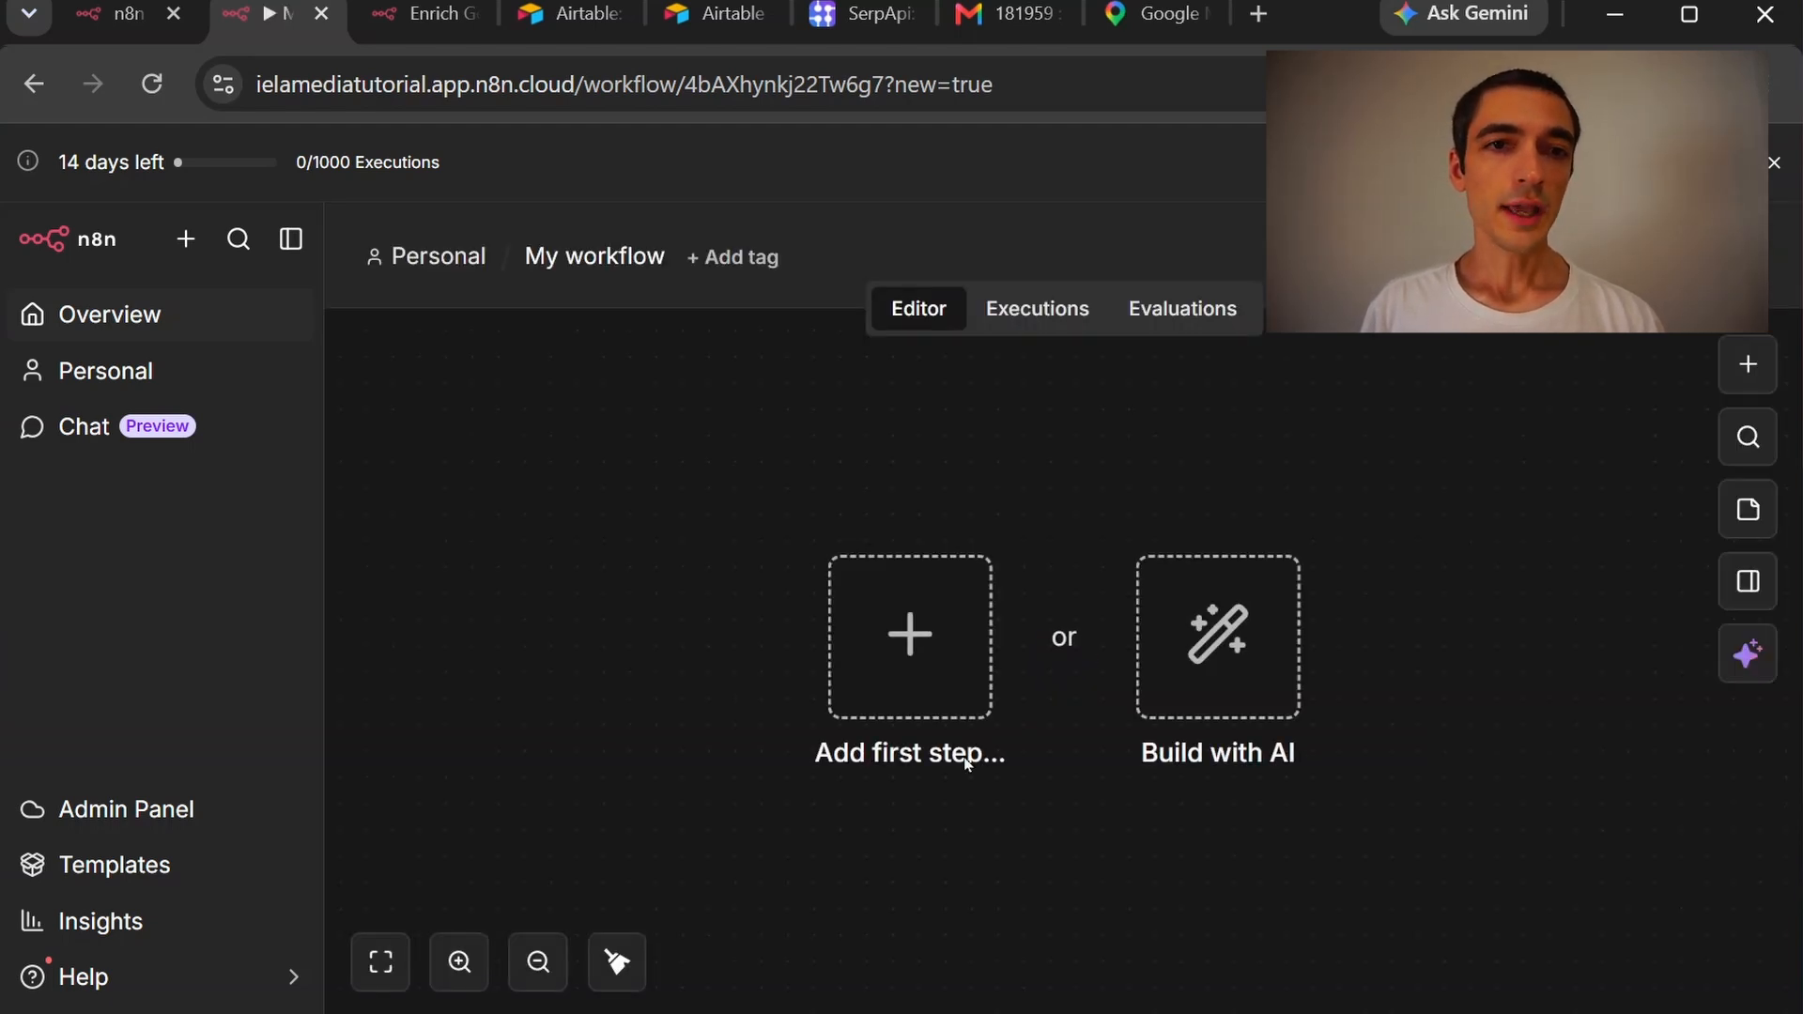
pyautogui.click(437, 19)
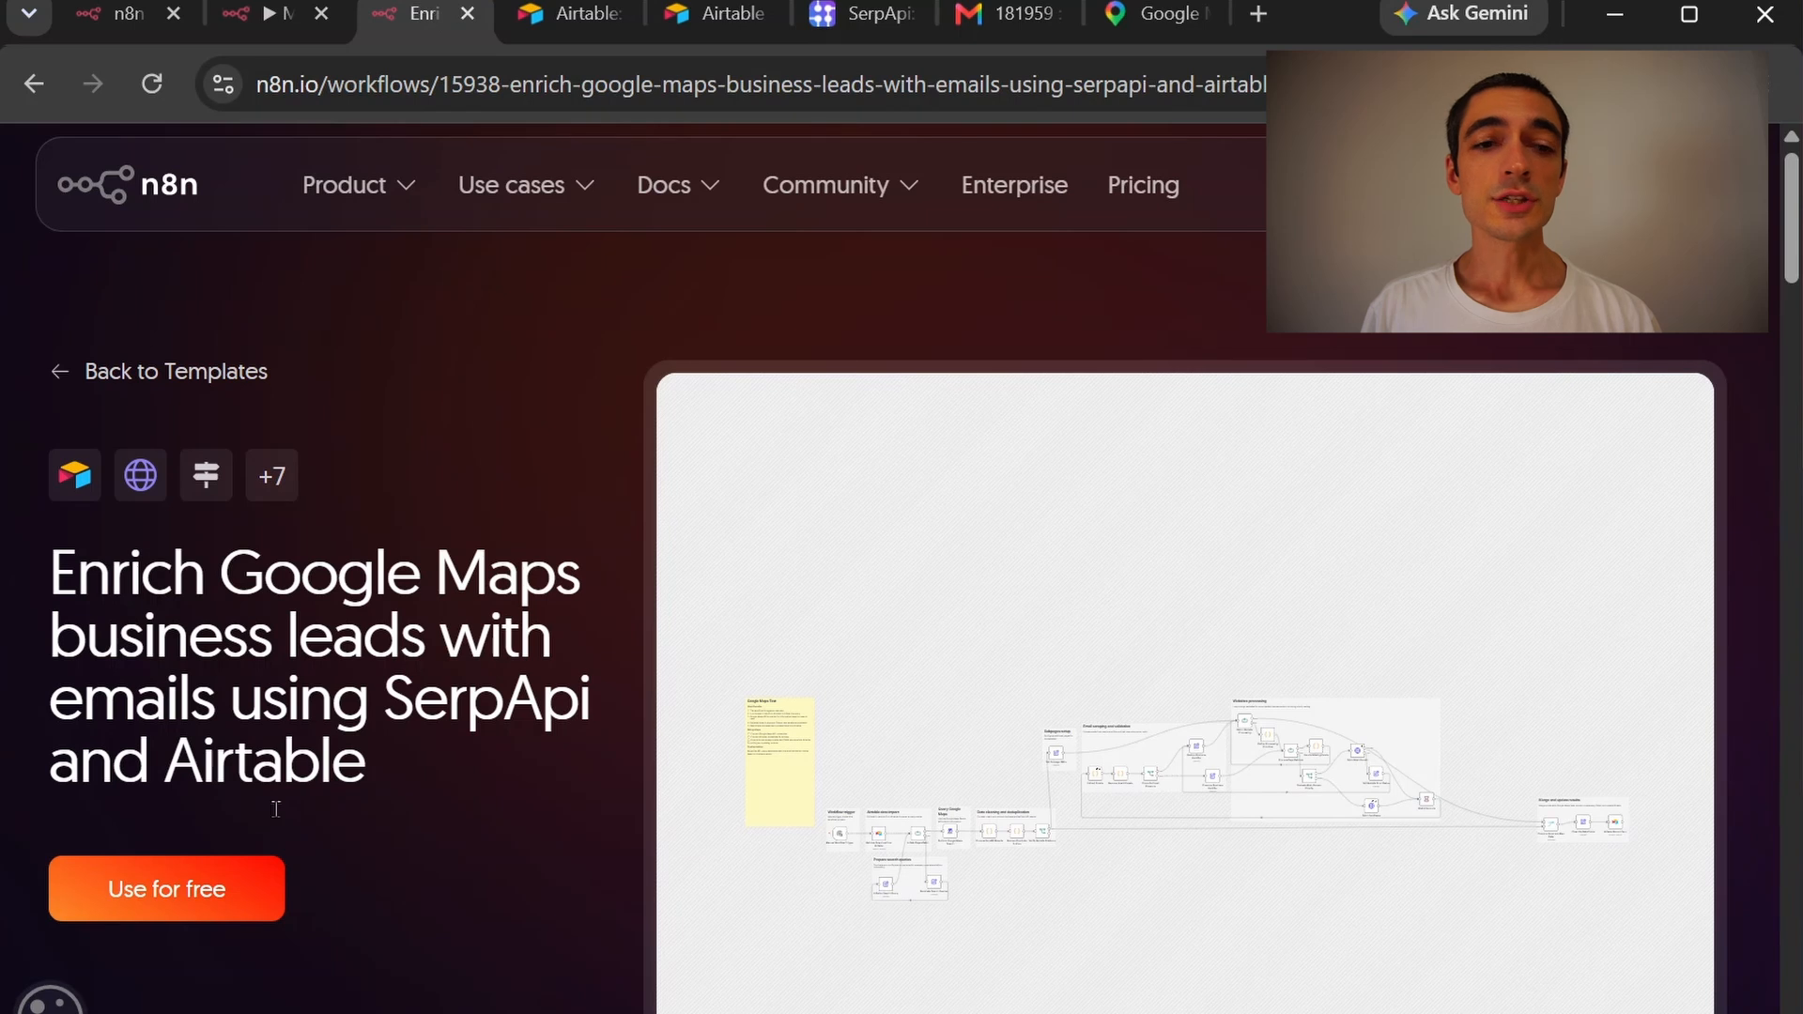
pyautogui.click(214, 904)
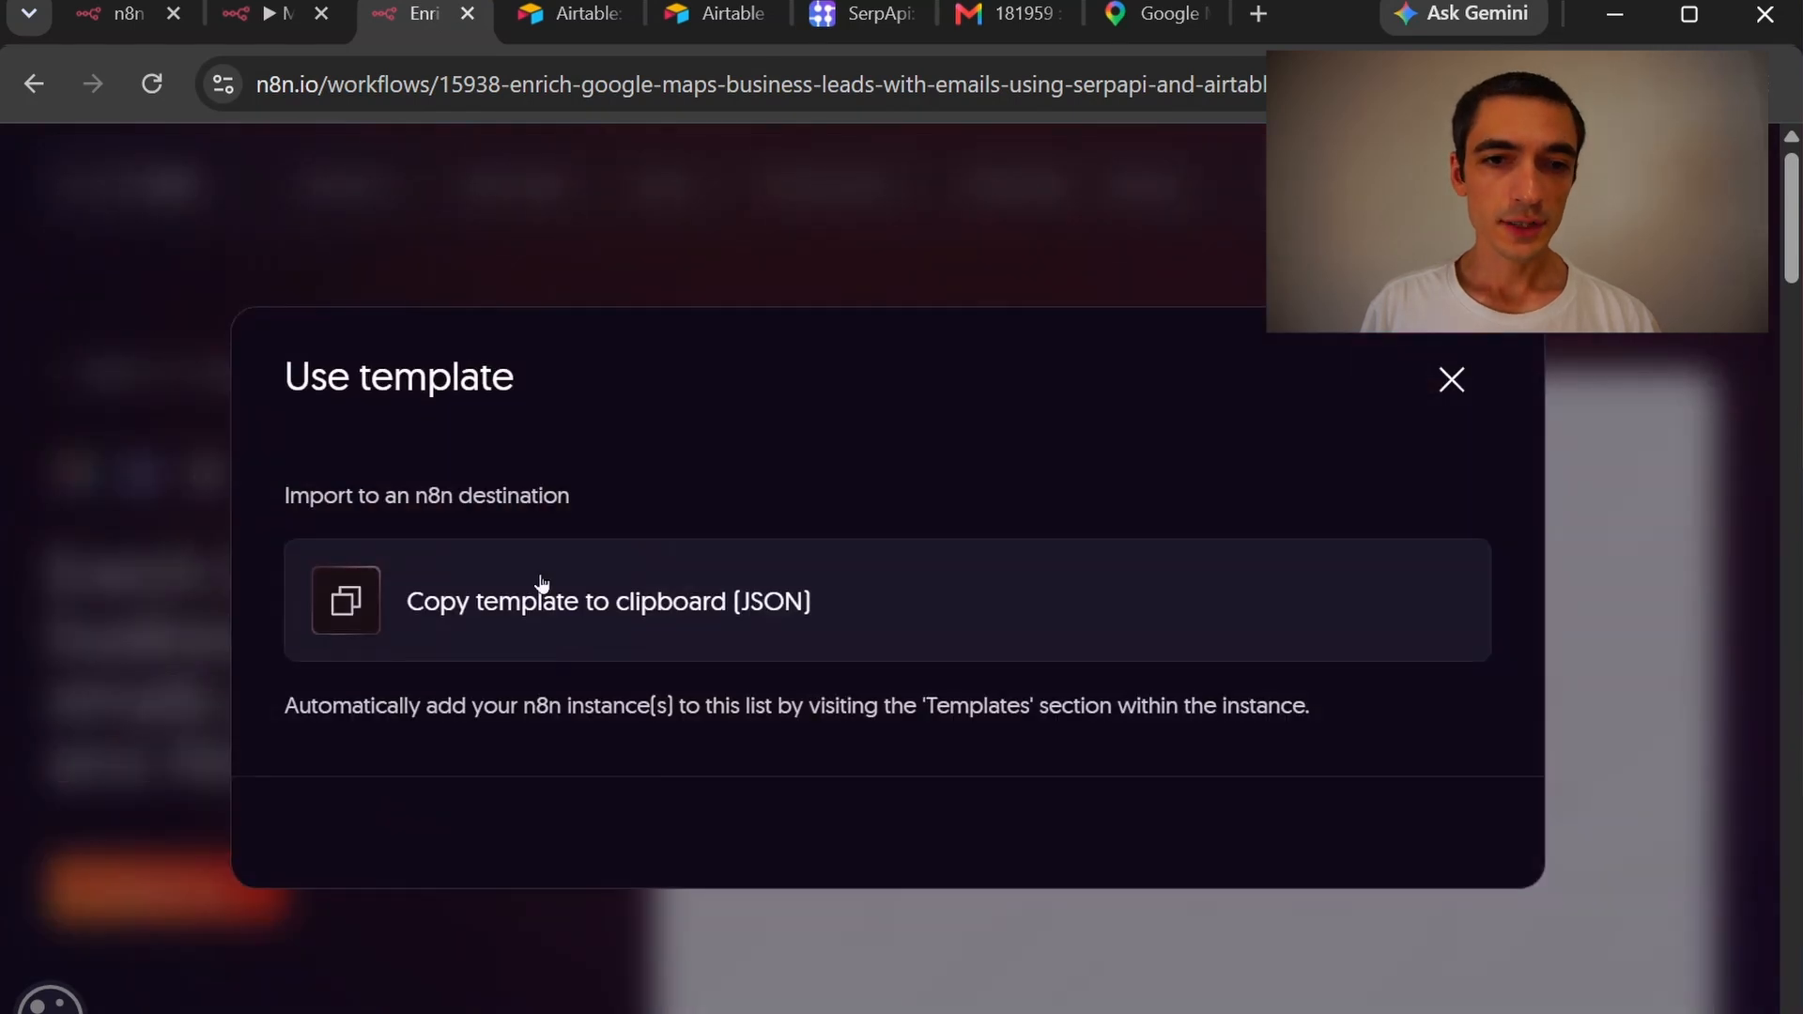
pyautogui.click(558, 583)
pyautogui.click(277, 25)
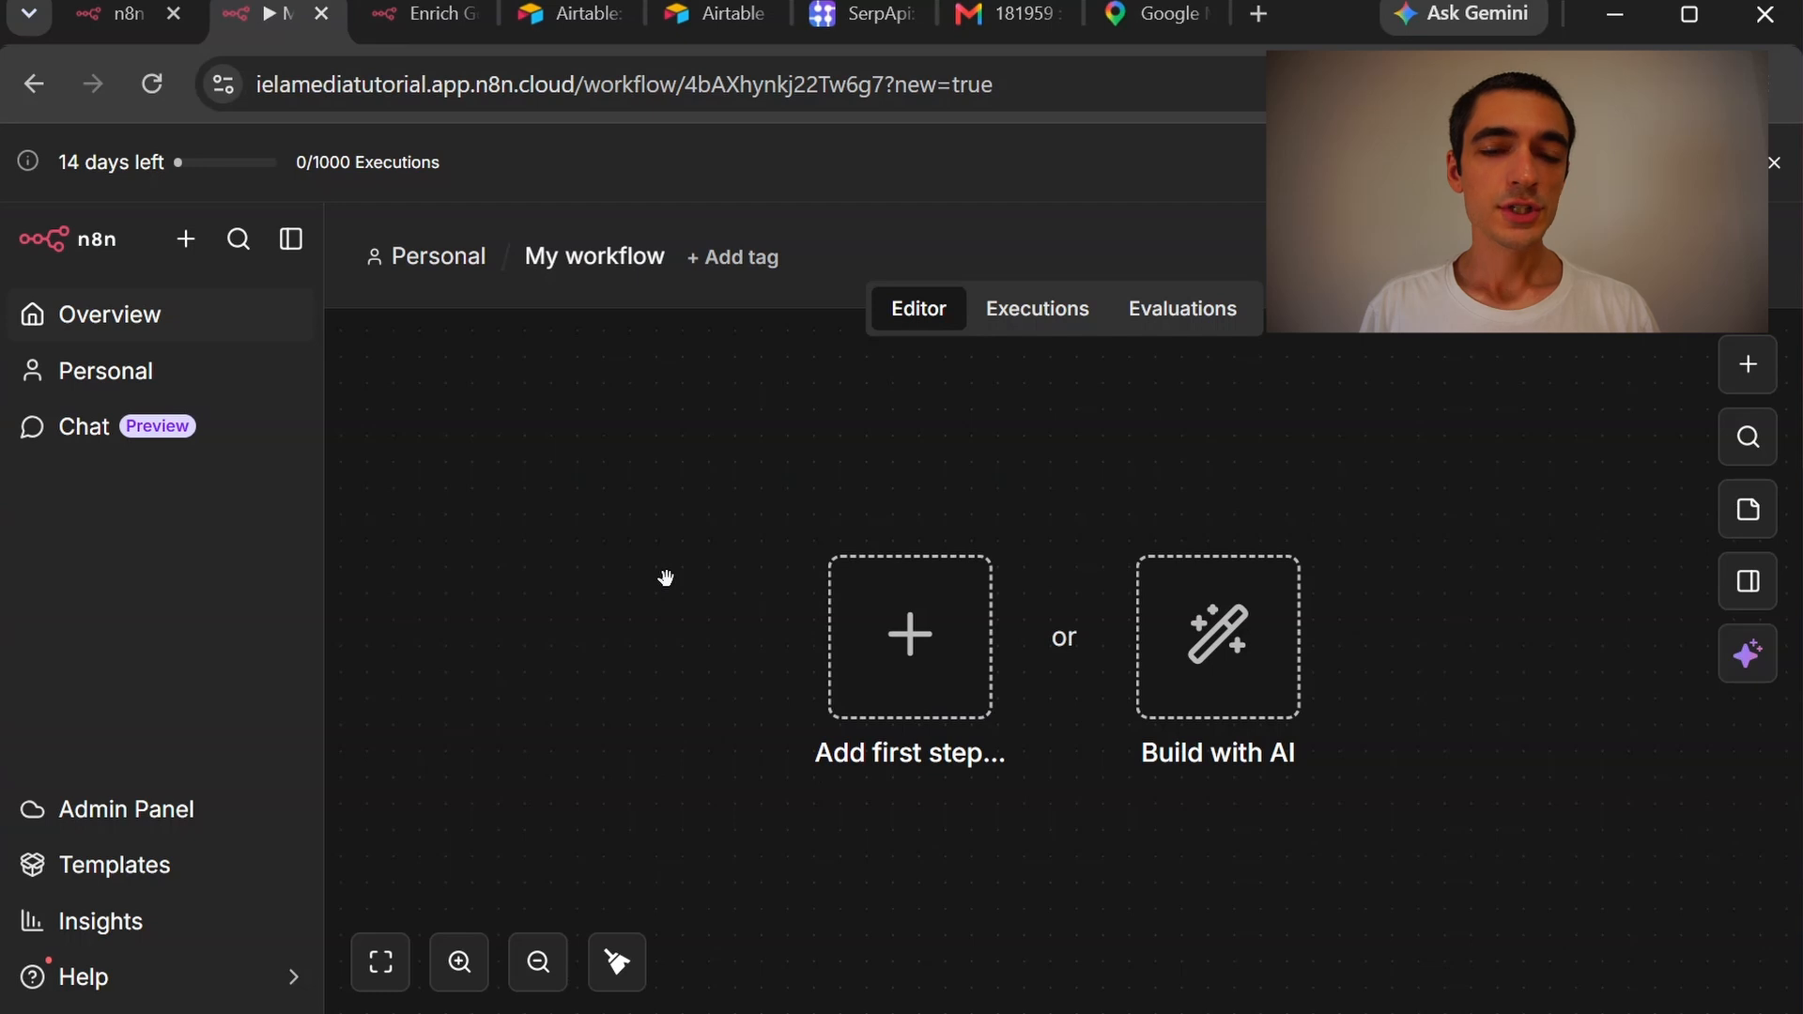
pyautogui.hotkey('ctrl', 'v')
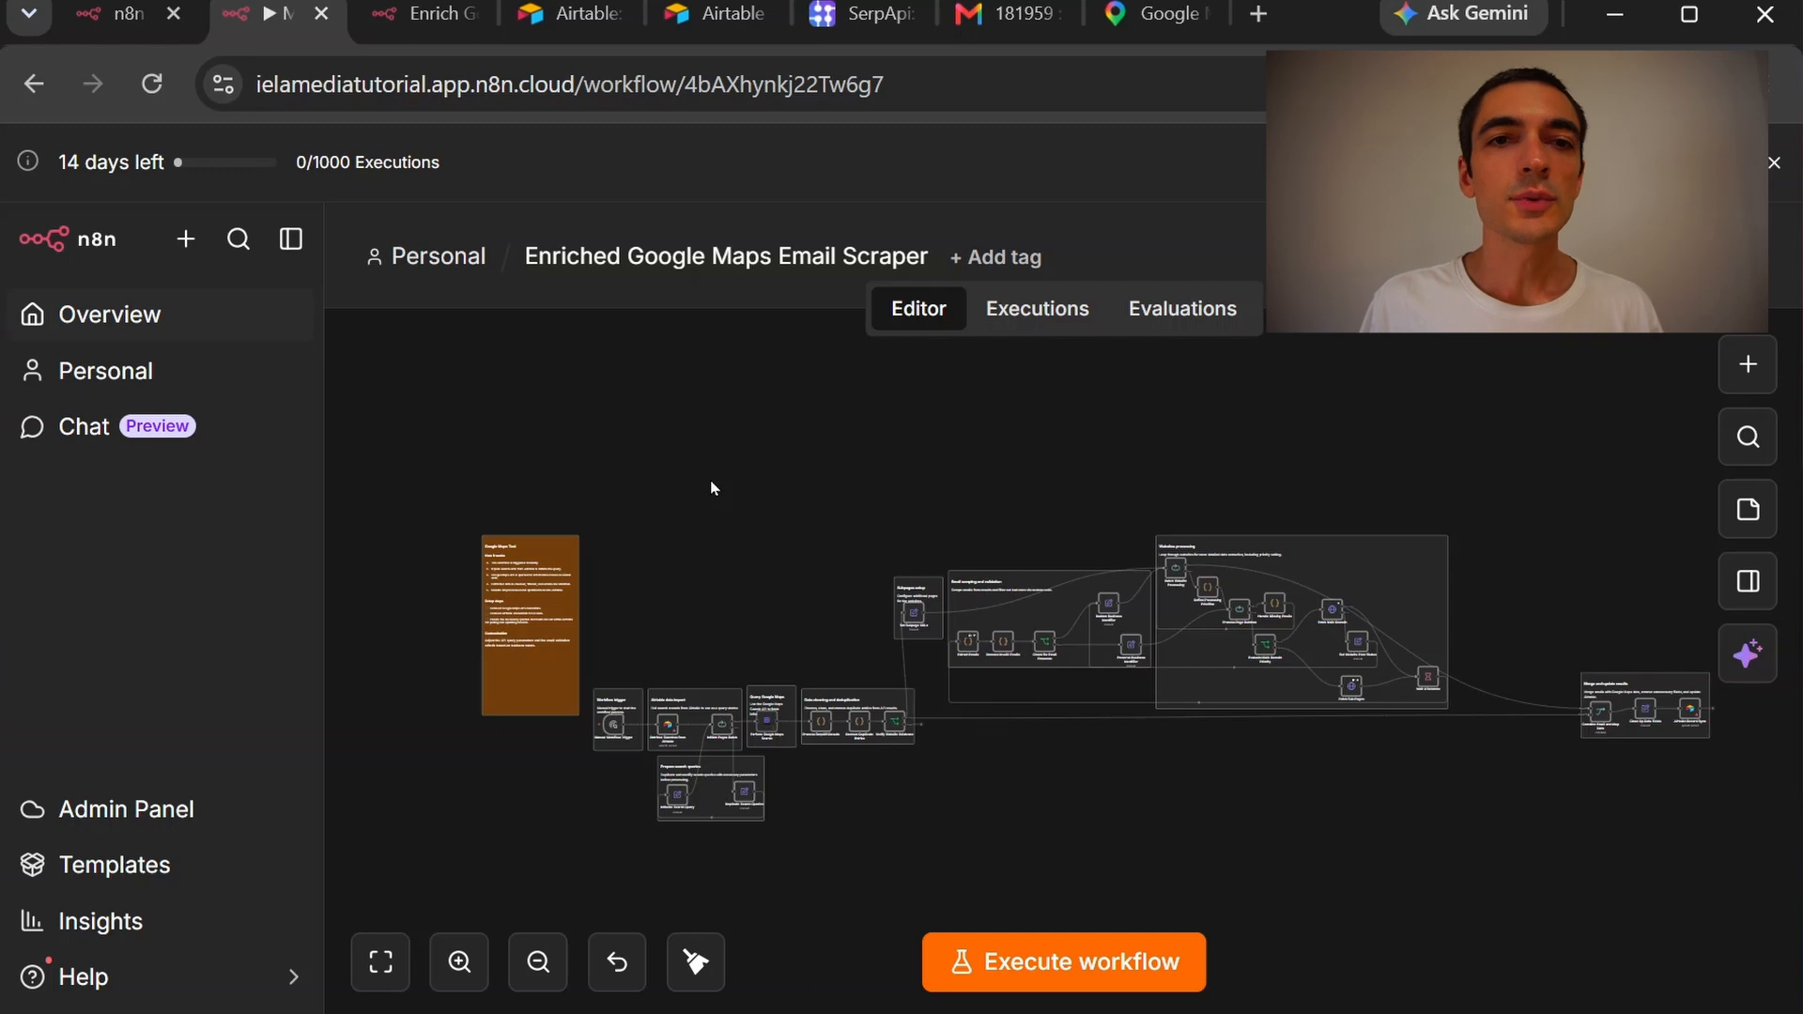
# Start Airtable's free sign-up and continue with the work email
pyautogui.click(573, 12)
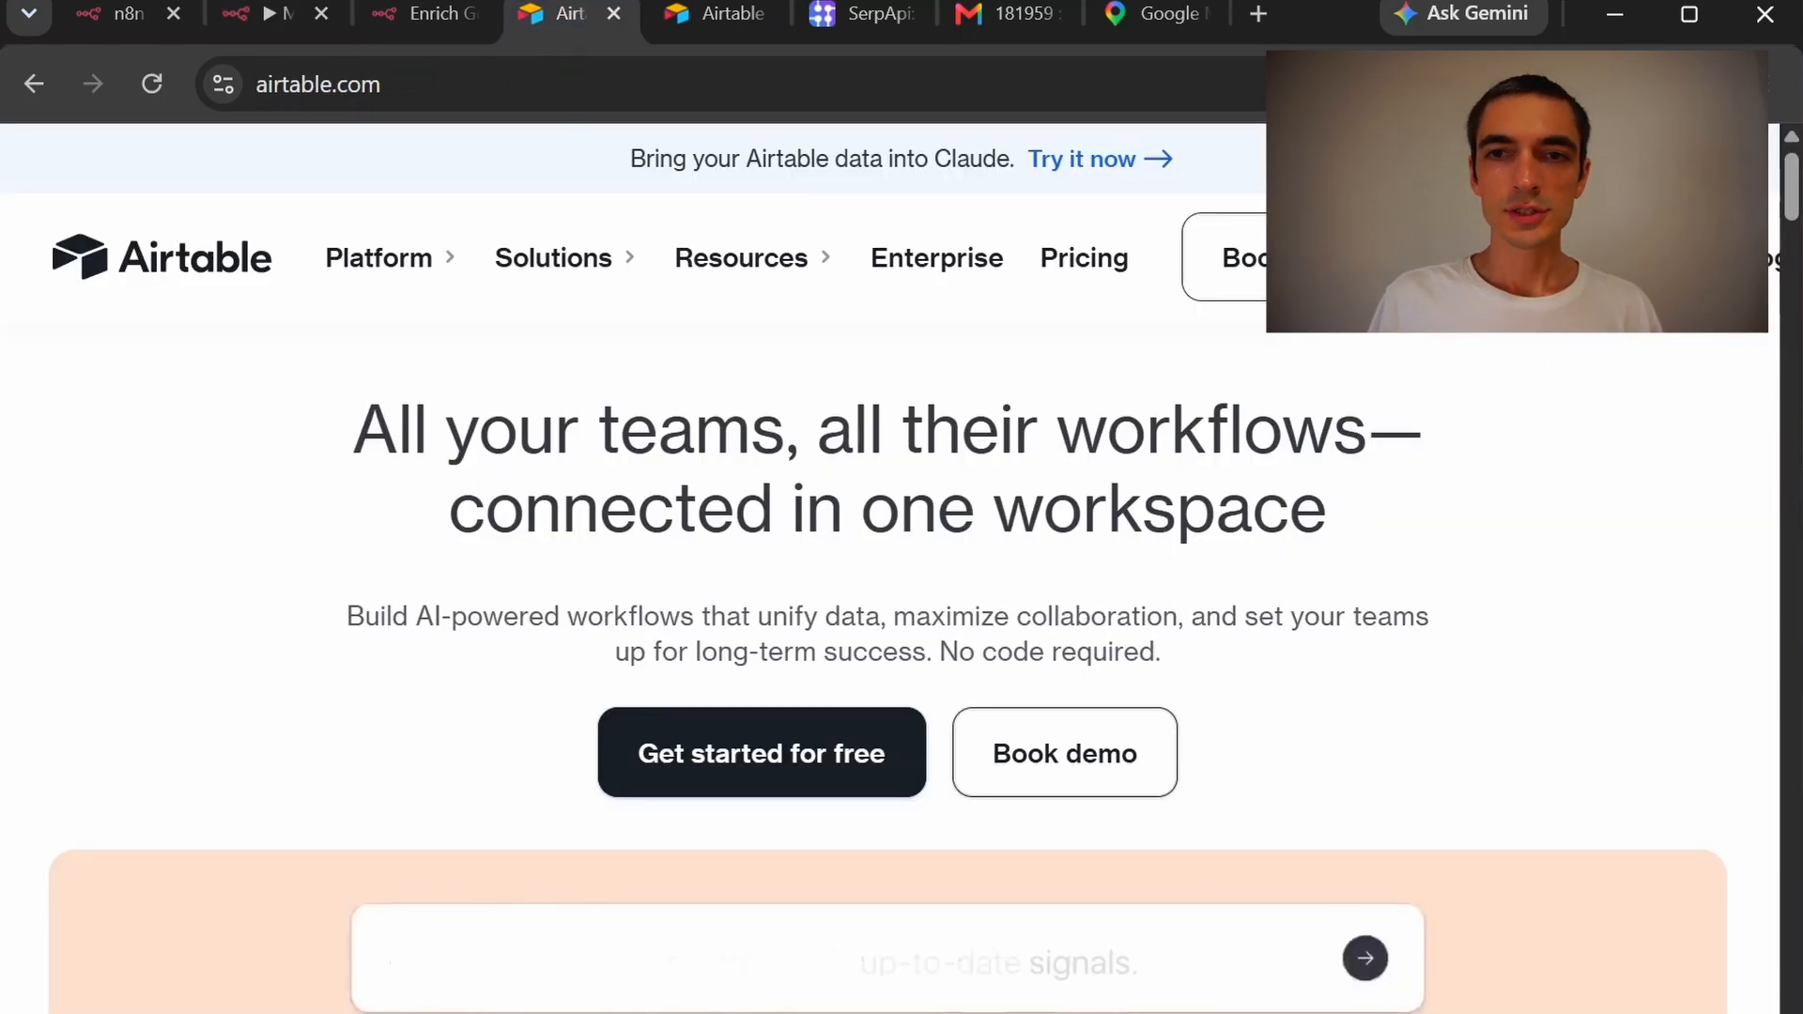
pyautogui.click(1563, 257)
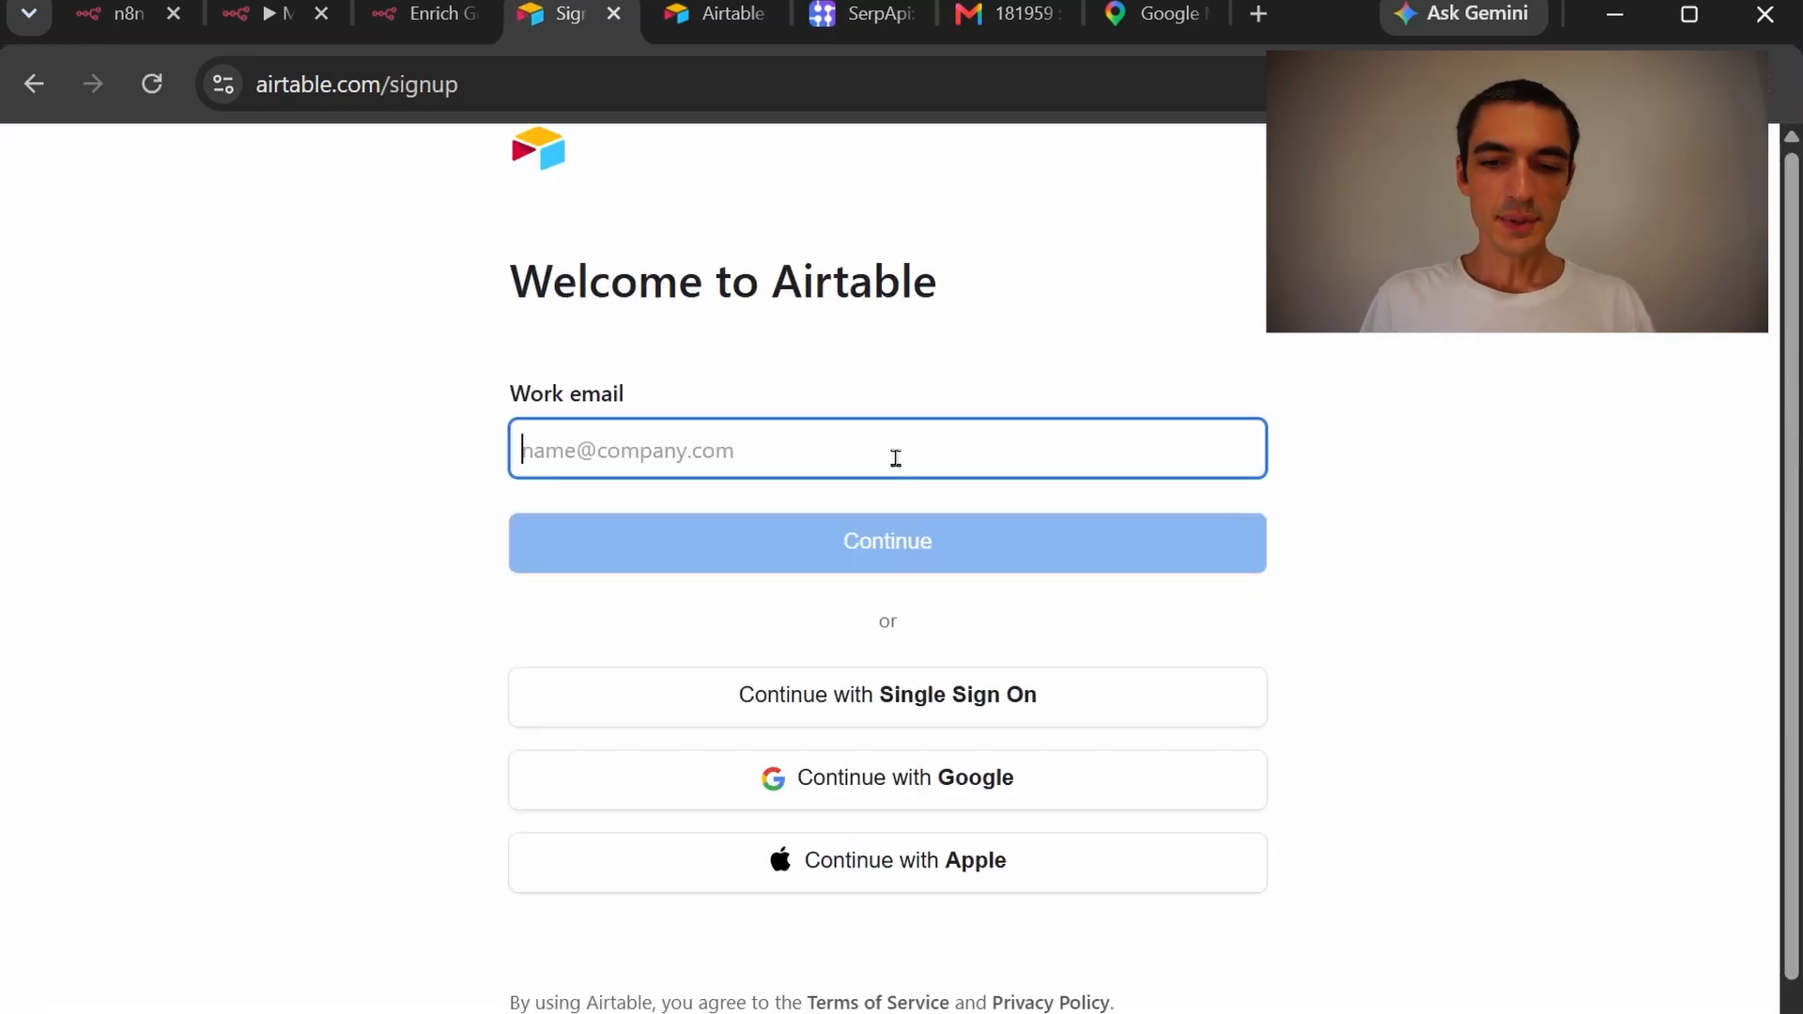
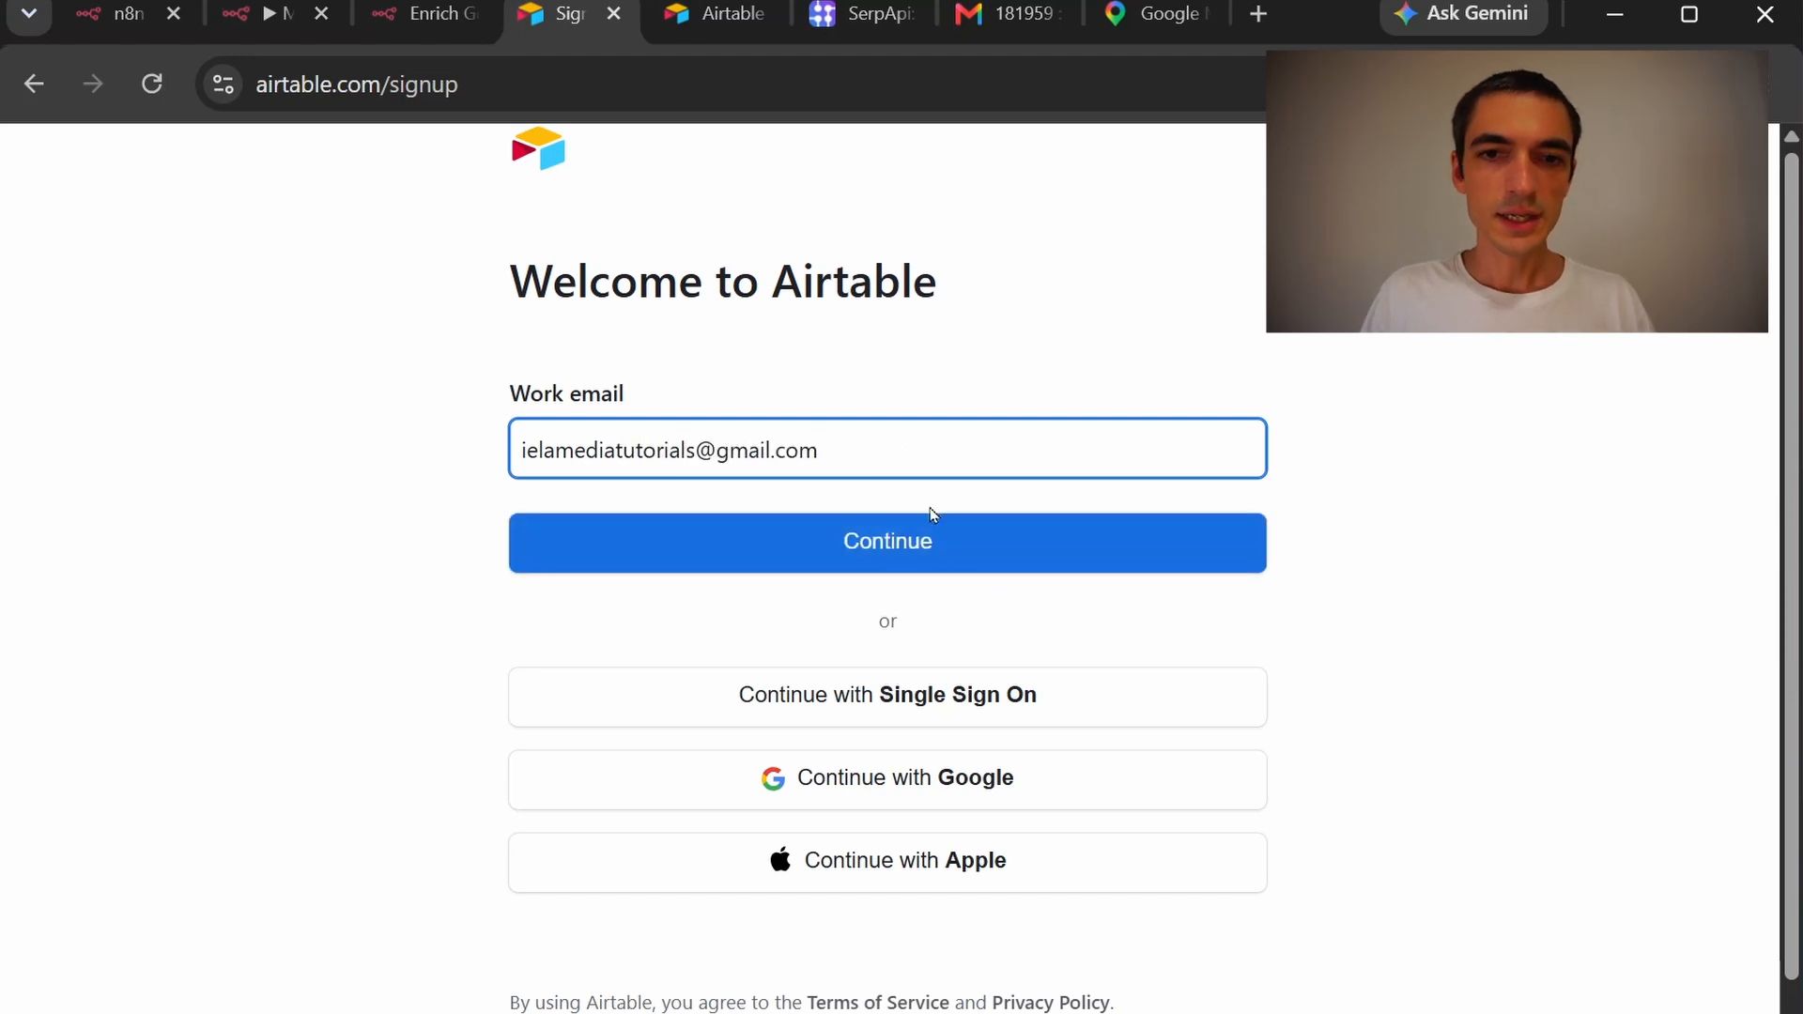
pyautogui.click(950, 554)
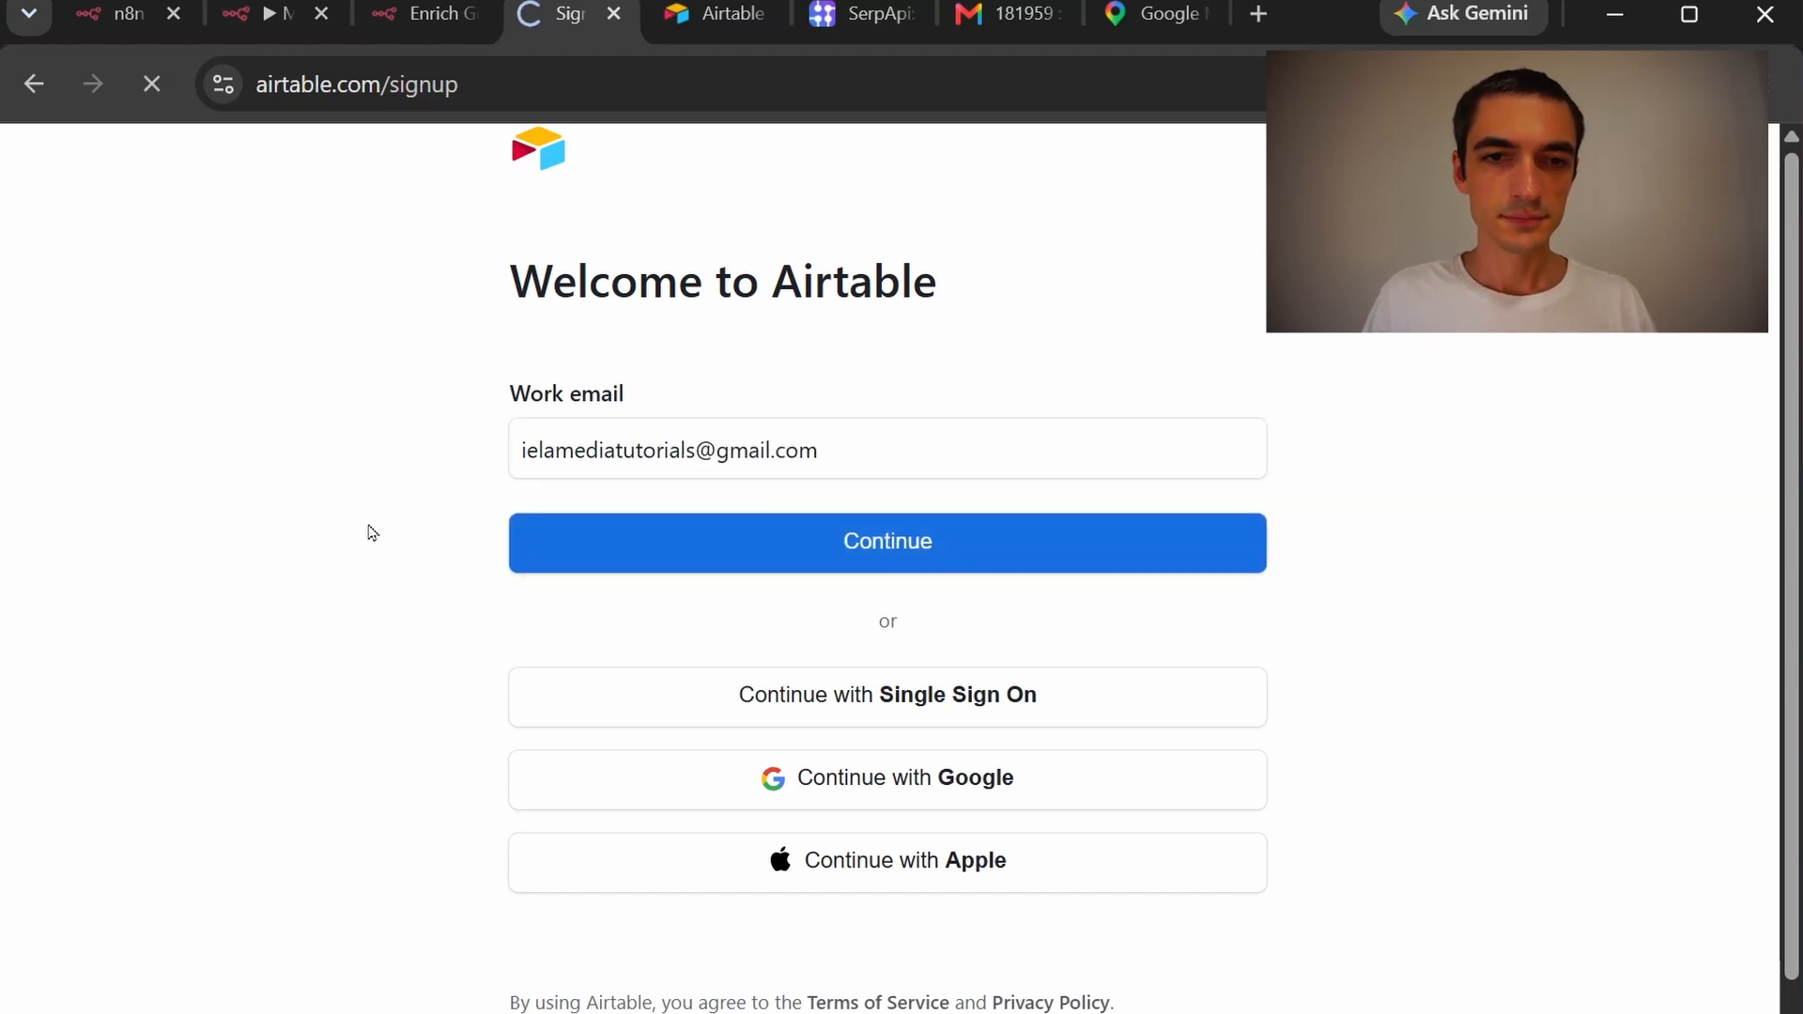
# Enter the full name and password and create the Airtable account
pyautogui.press('Tab')
pyautogui.write('*********')
pyautogui.click(904, 792)
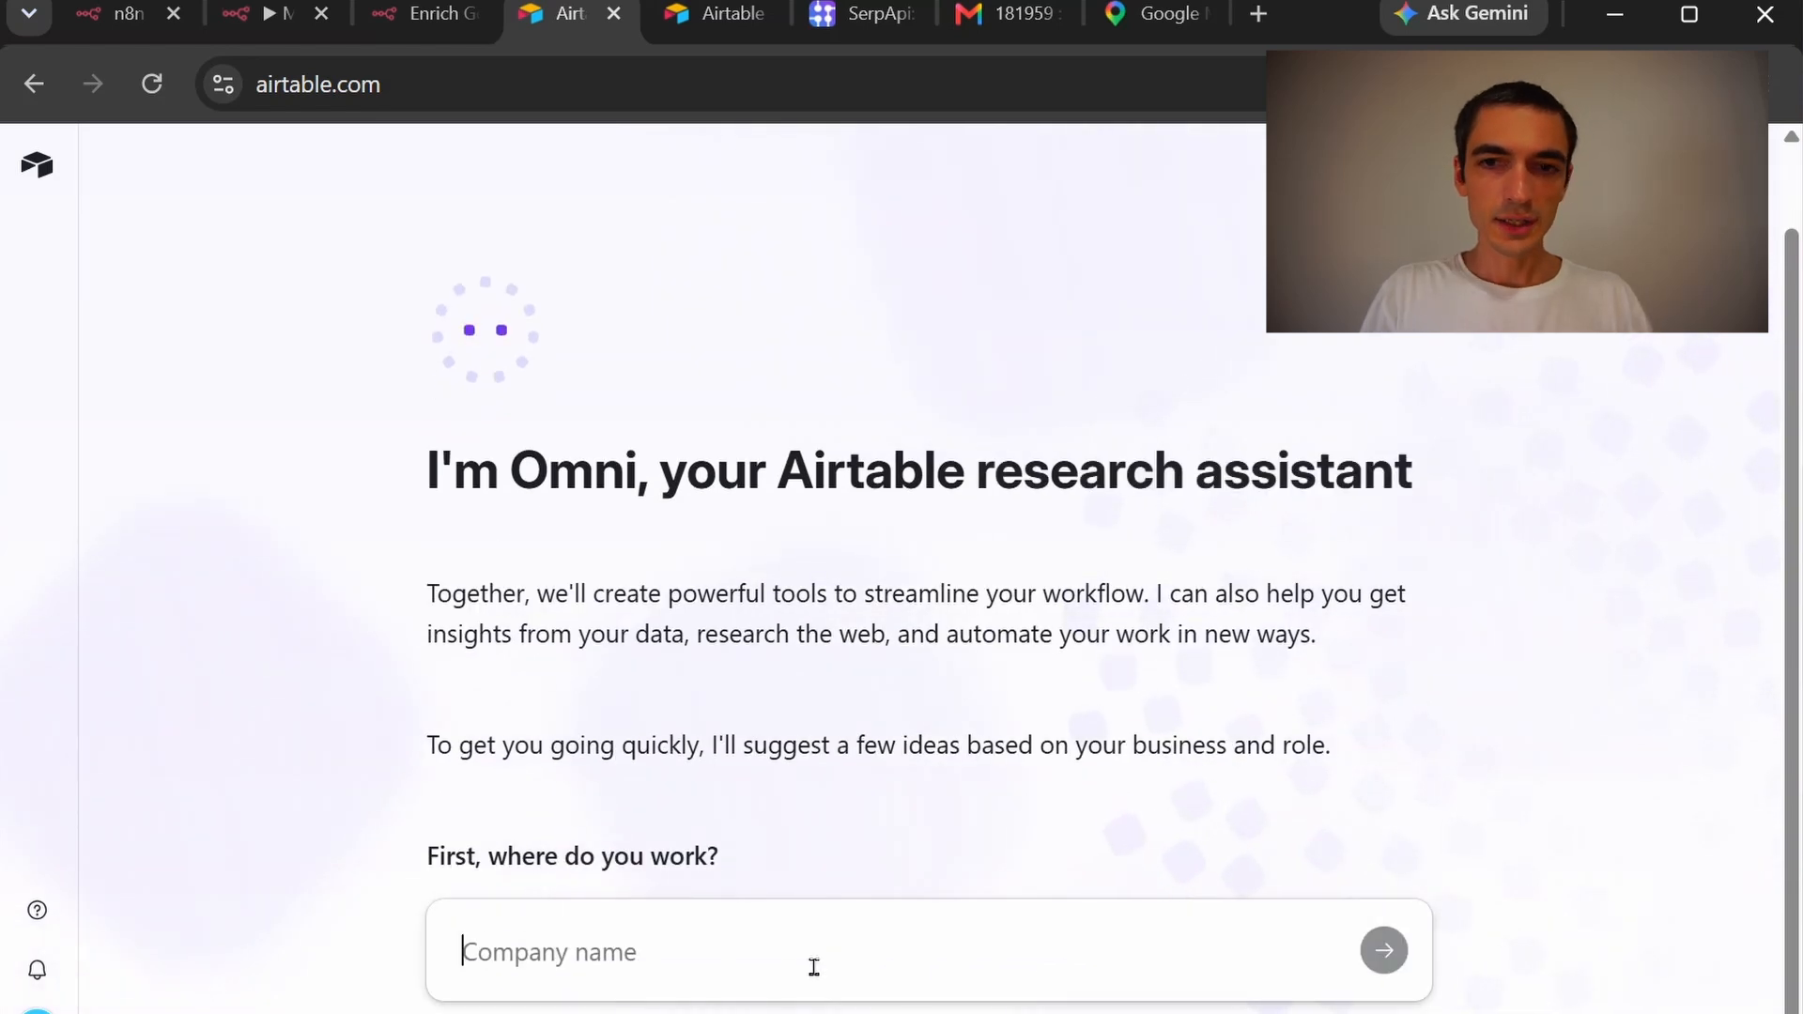
# Answer the onboarding with the company name, Automation industry and Product Development team
pyautogui.write('Iela Media')
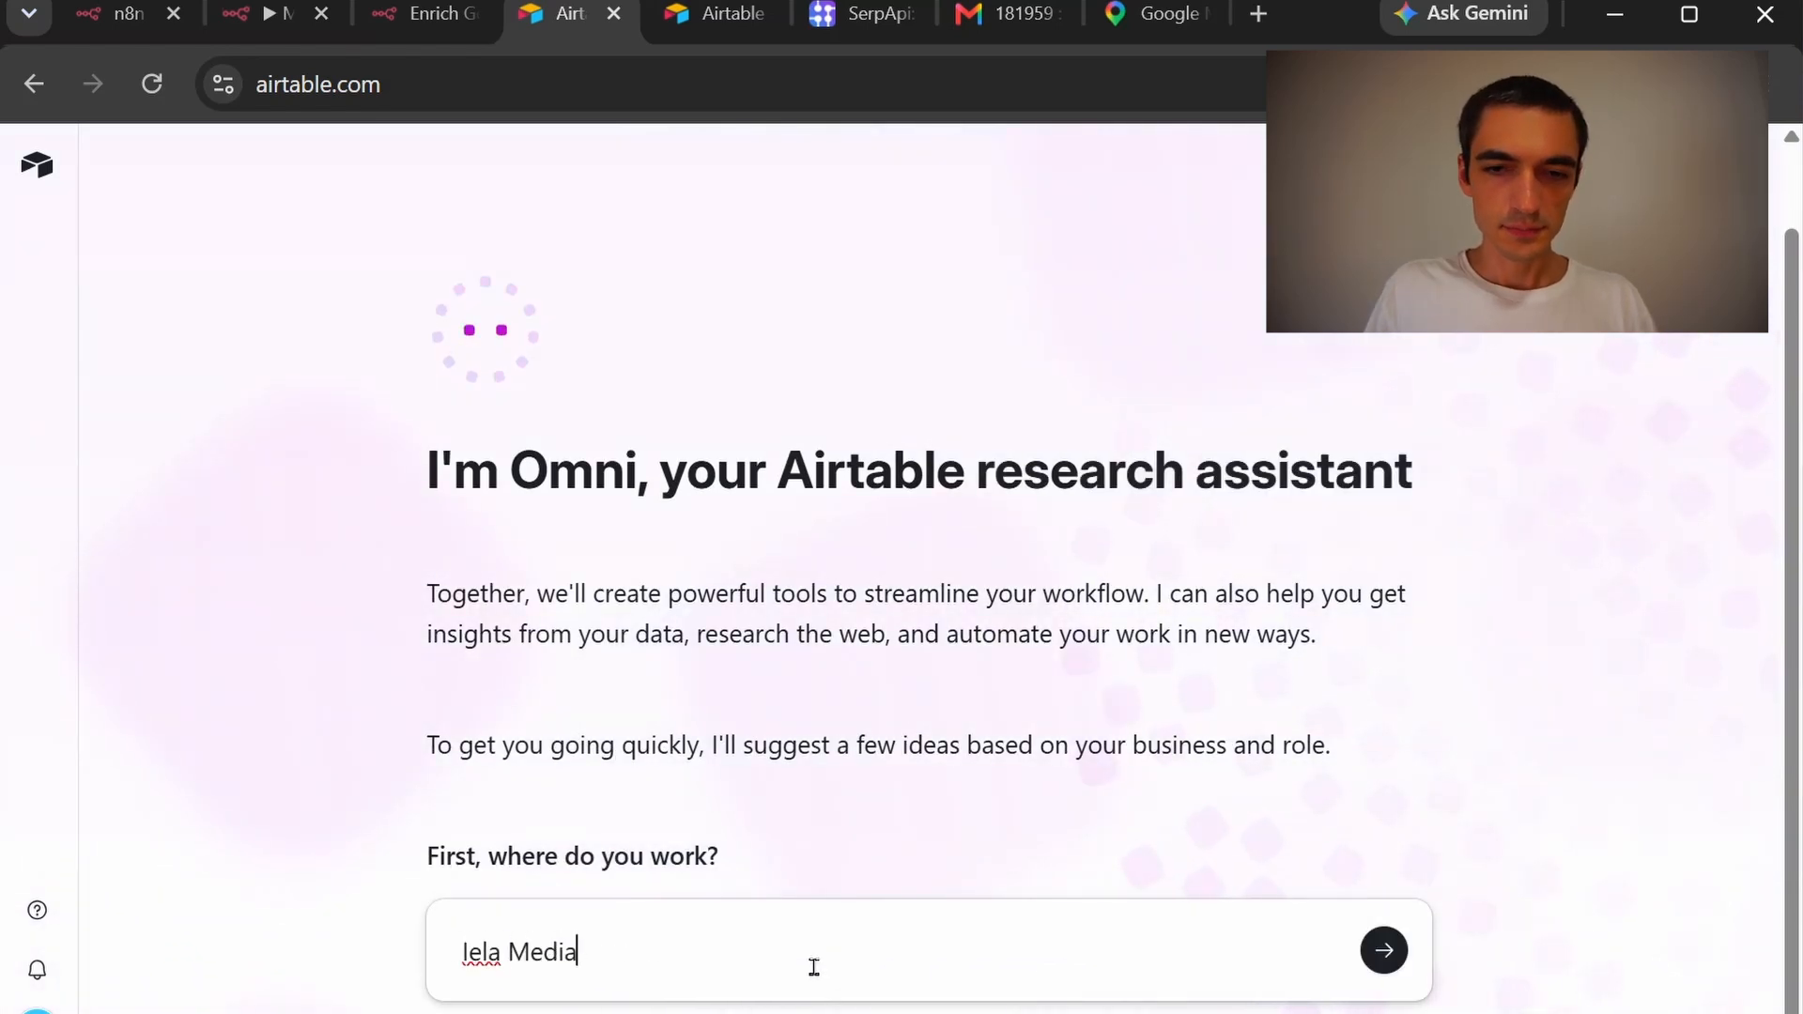
pyautogui.click(1383, 950)
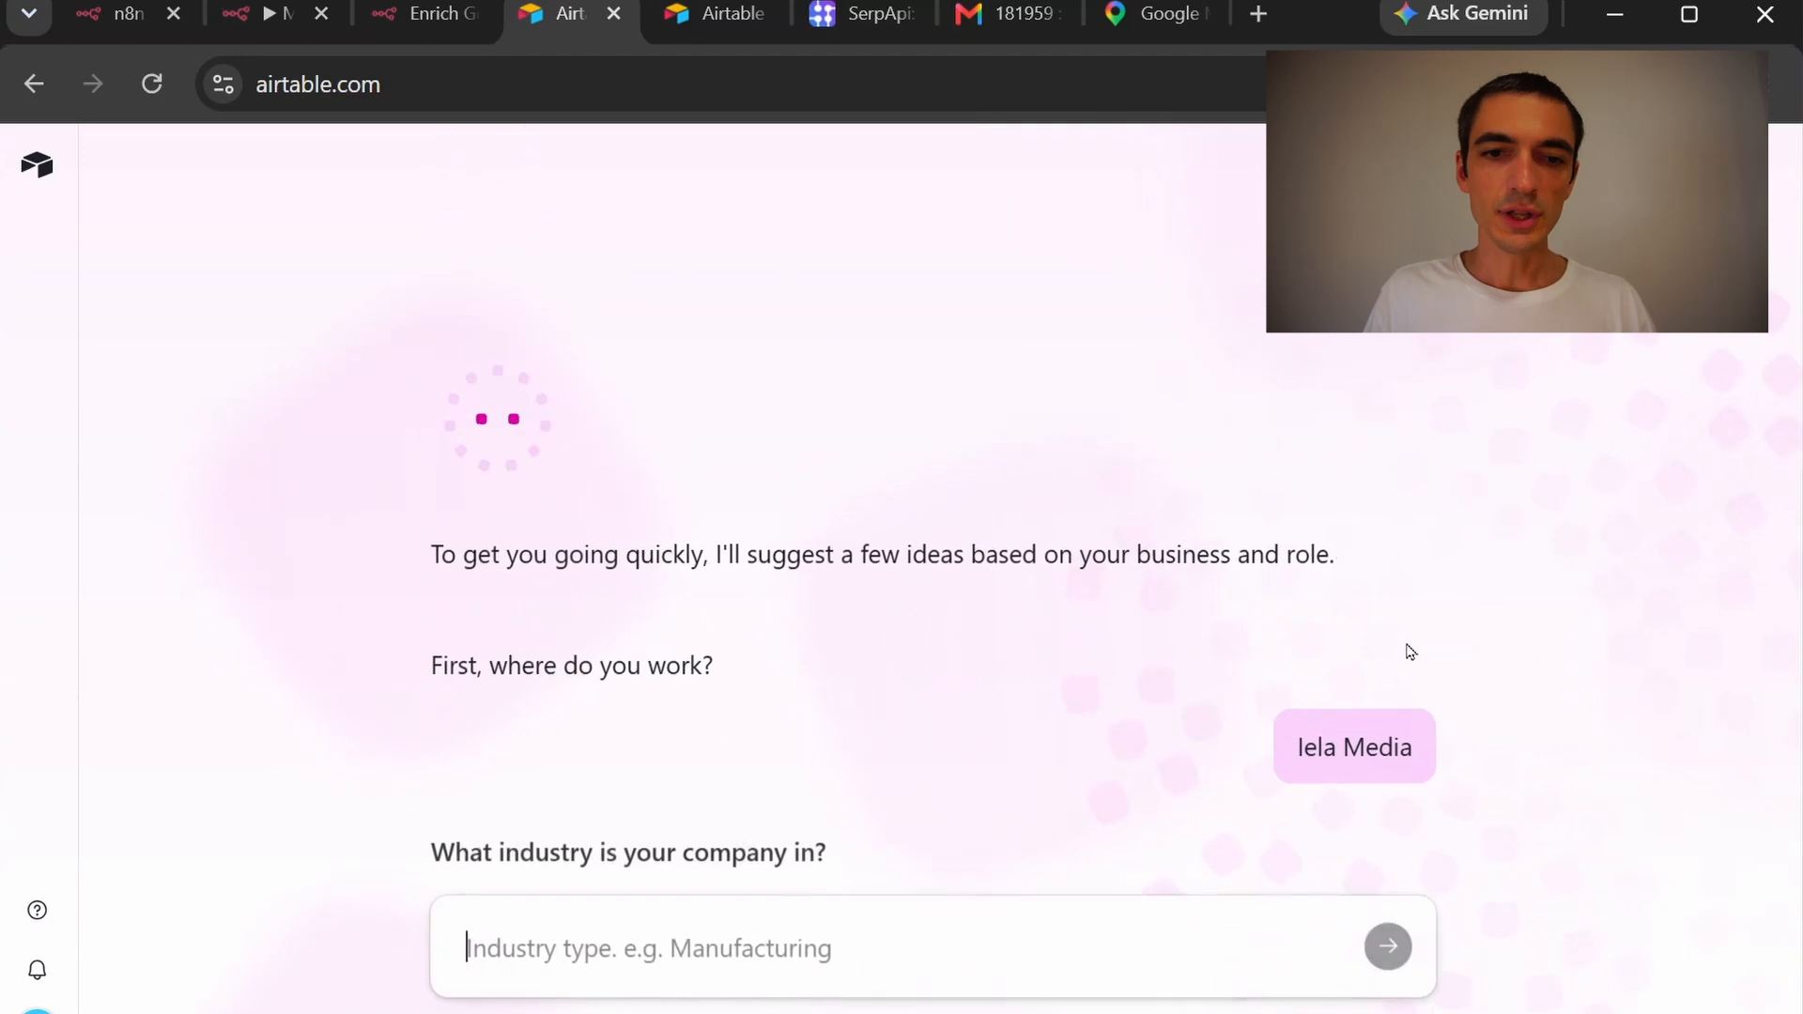
pyautogui.write('Automation')
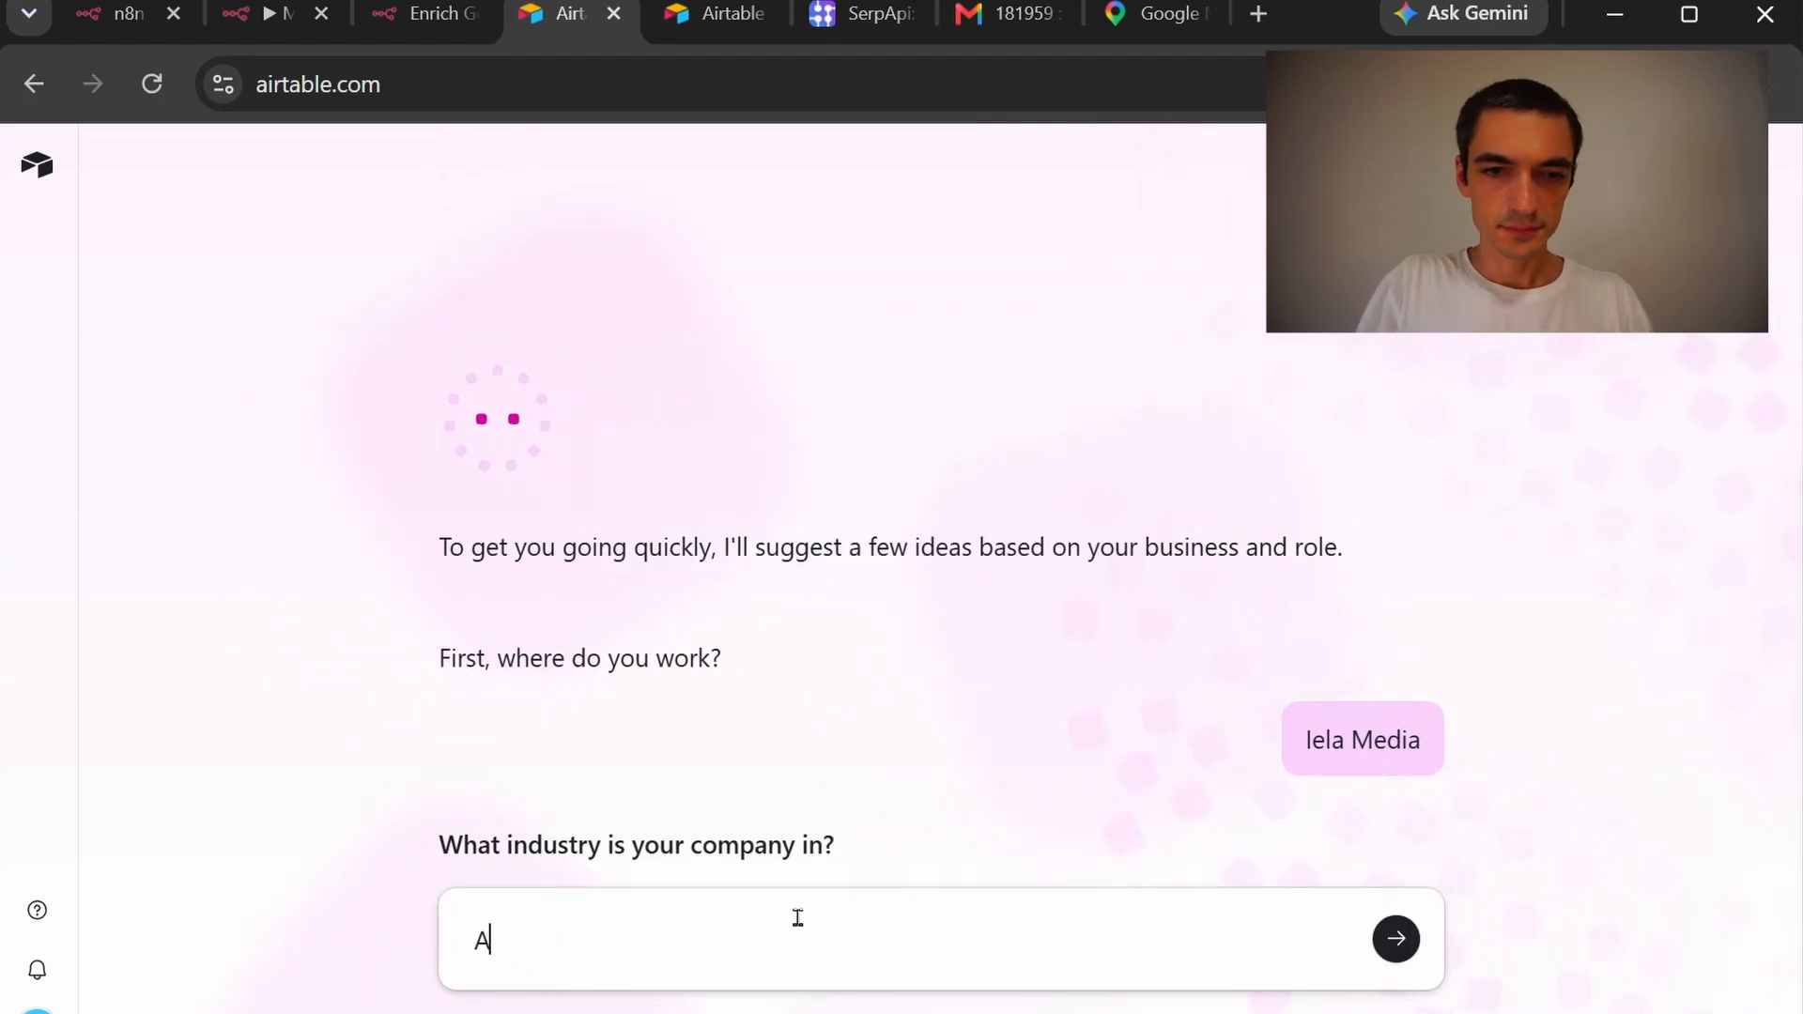
pyautogui.click(1397, 941)
pyautogui.write('Product Development')
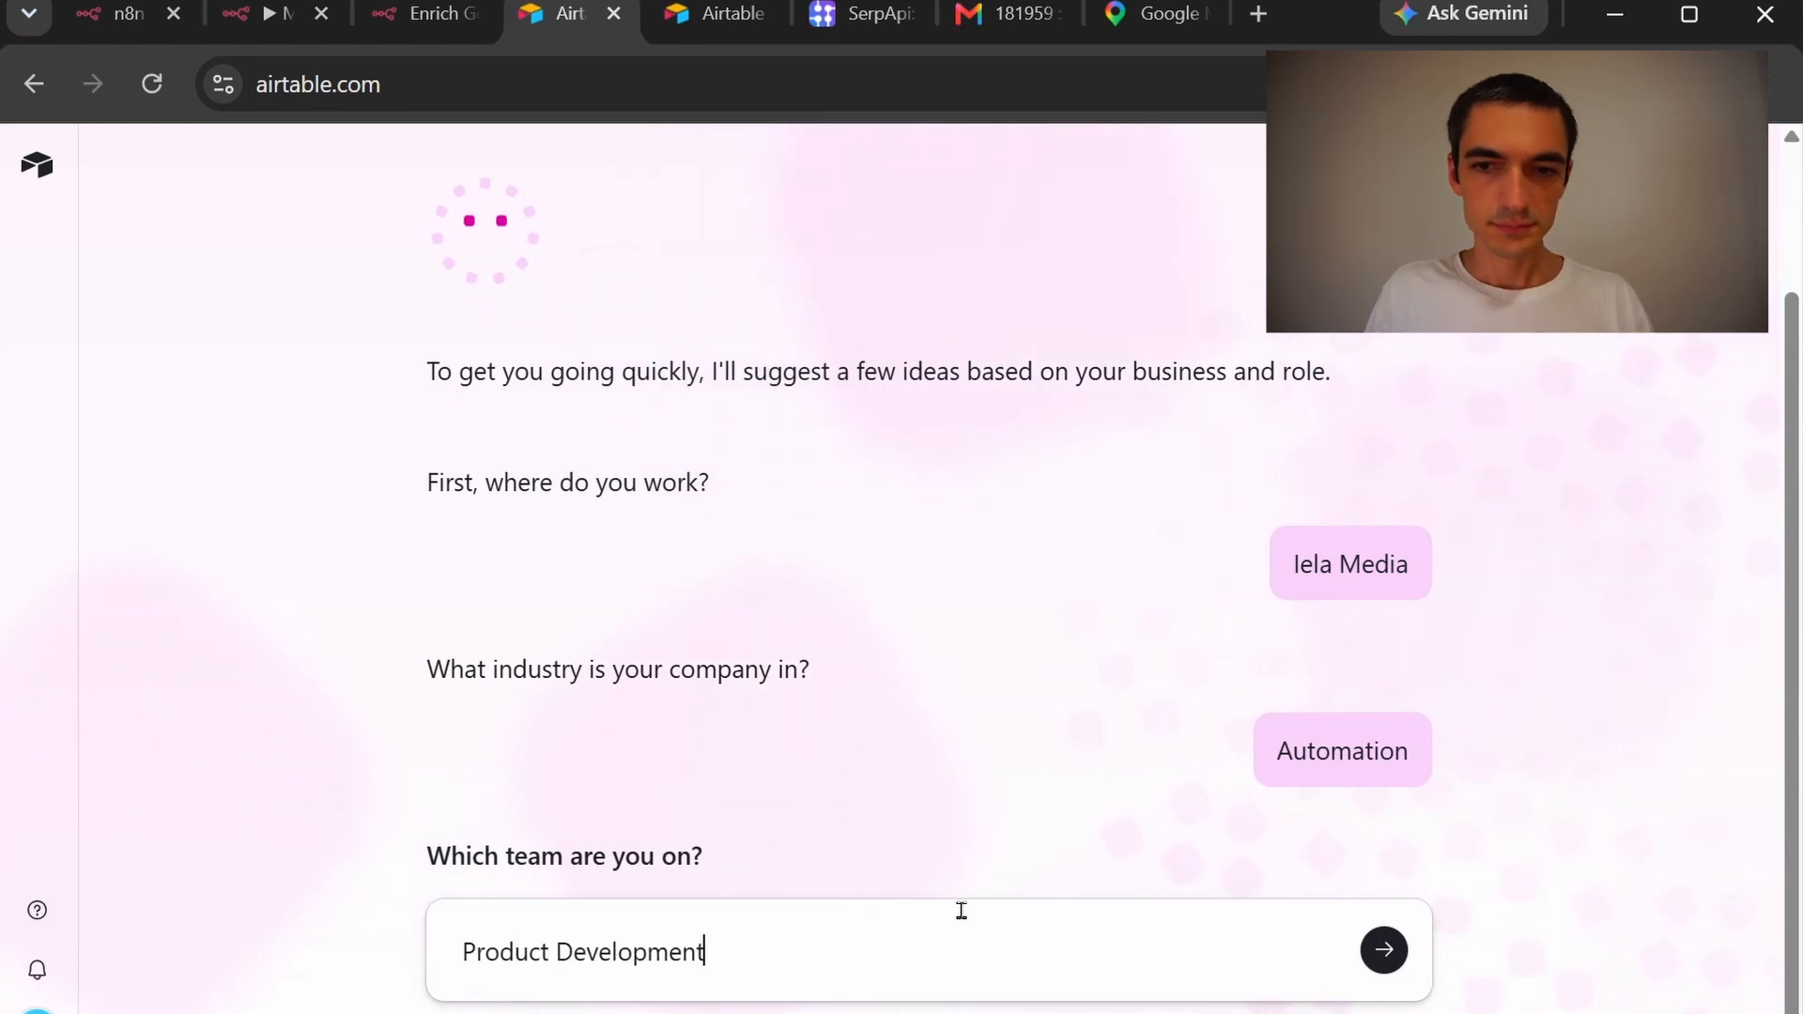
pyautogui.click(1386, 944)
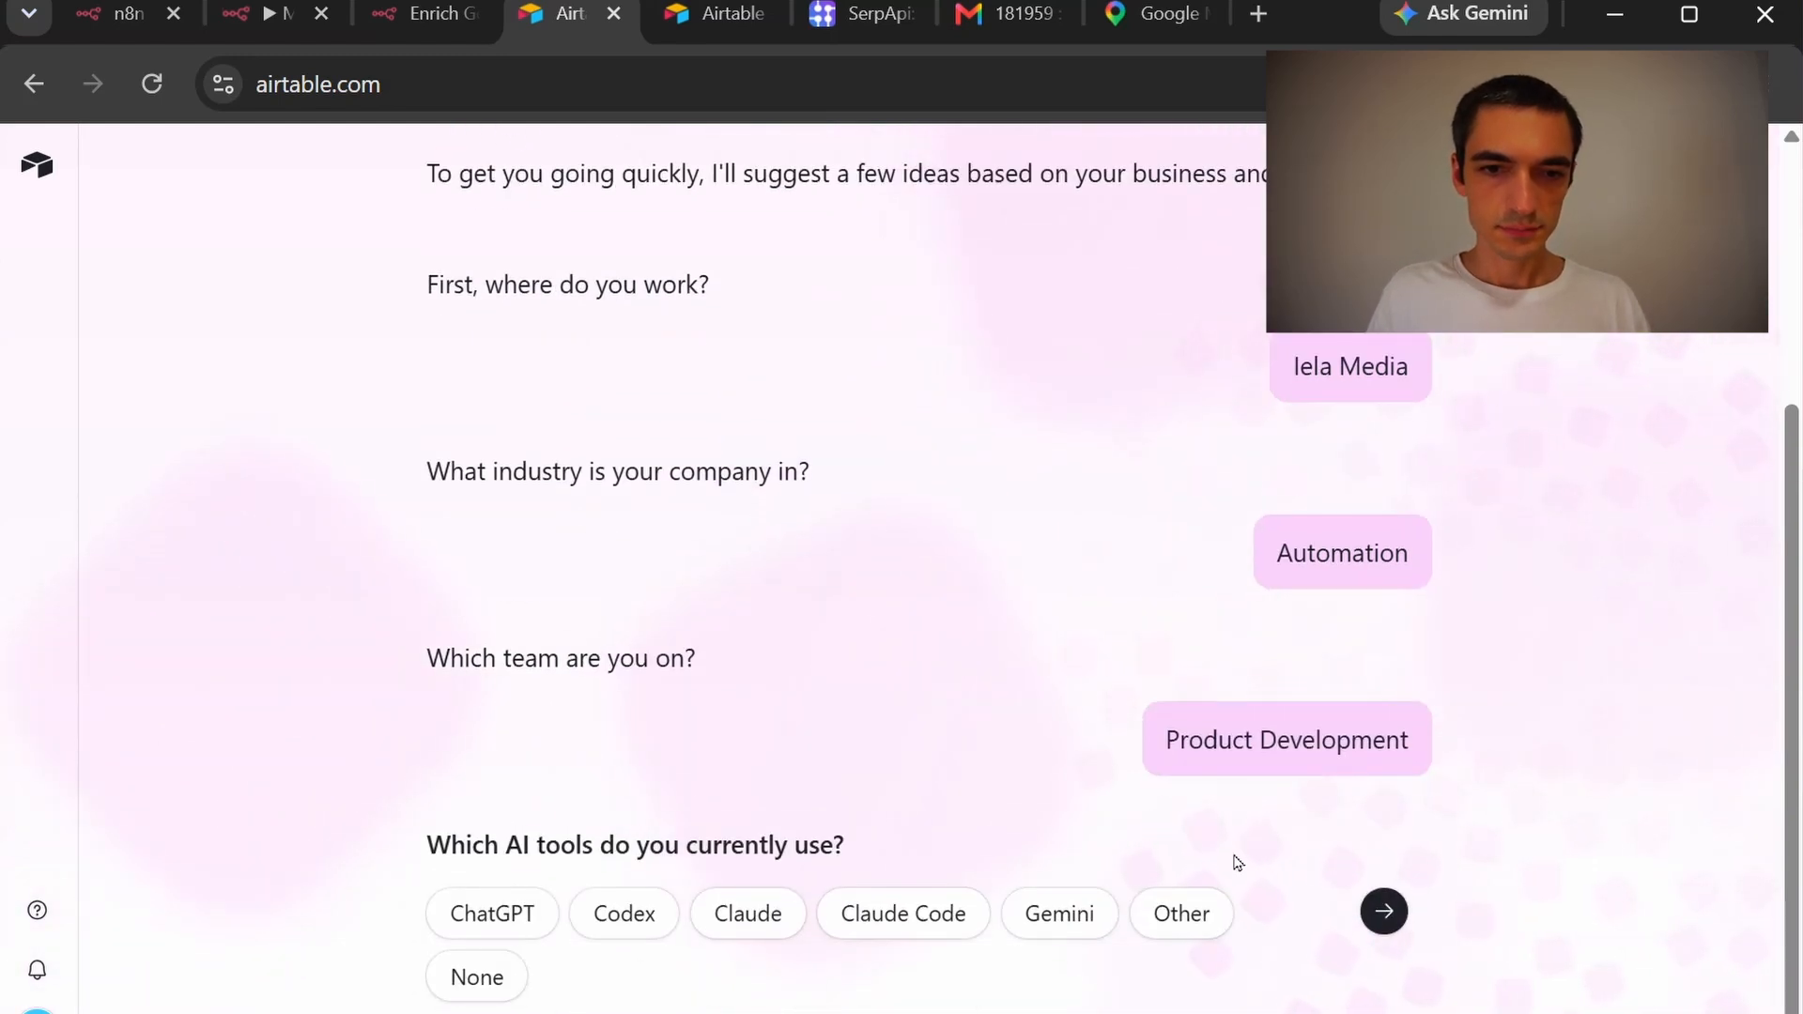
# Select ChatGPT and Claude as current AI tools, then choose a blank app
pyautogui.click(486, 906)
pyautogui.click(749, 919)
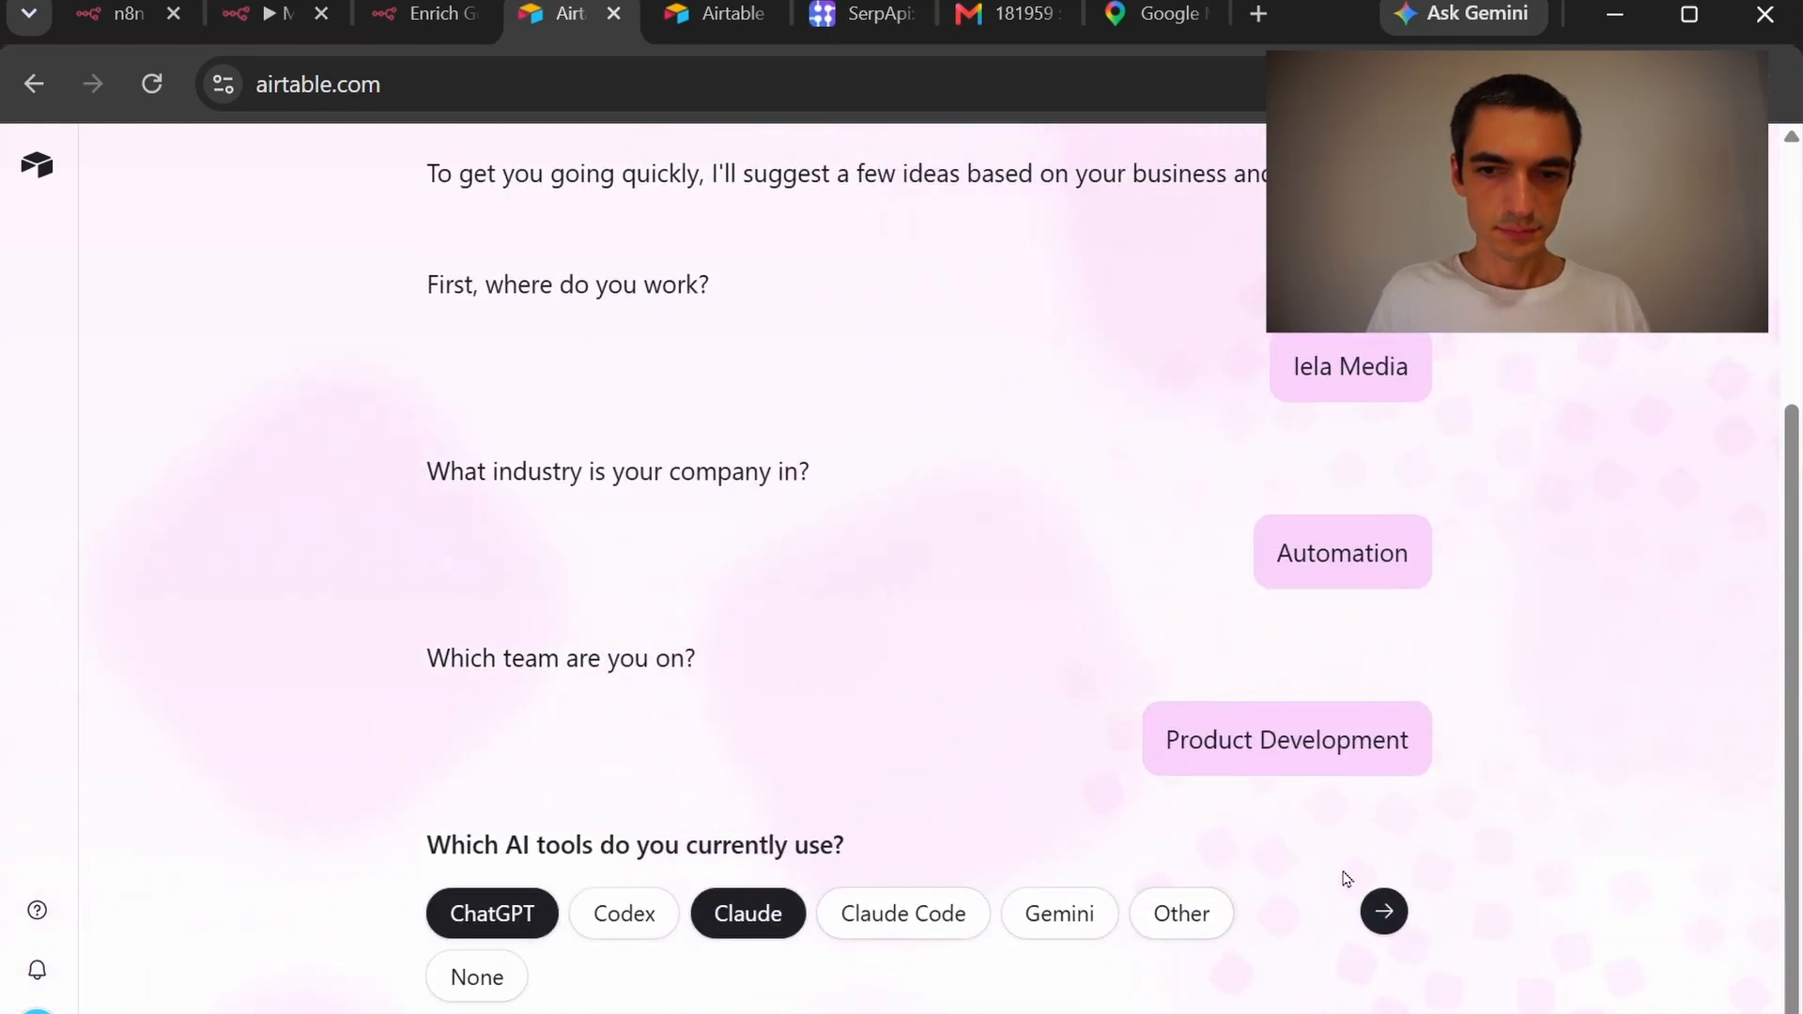
pyautogui.click(1382, 918)
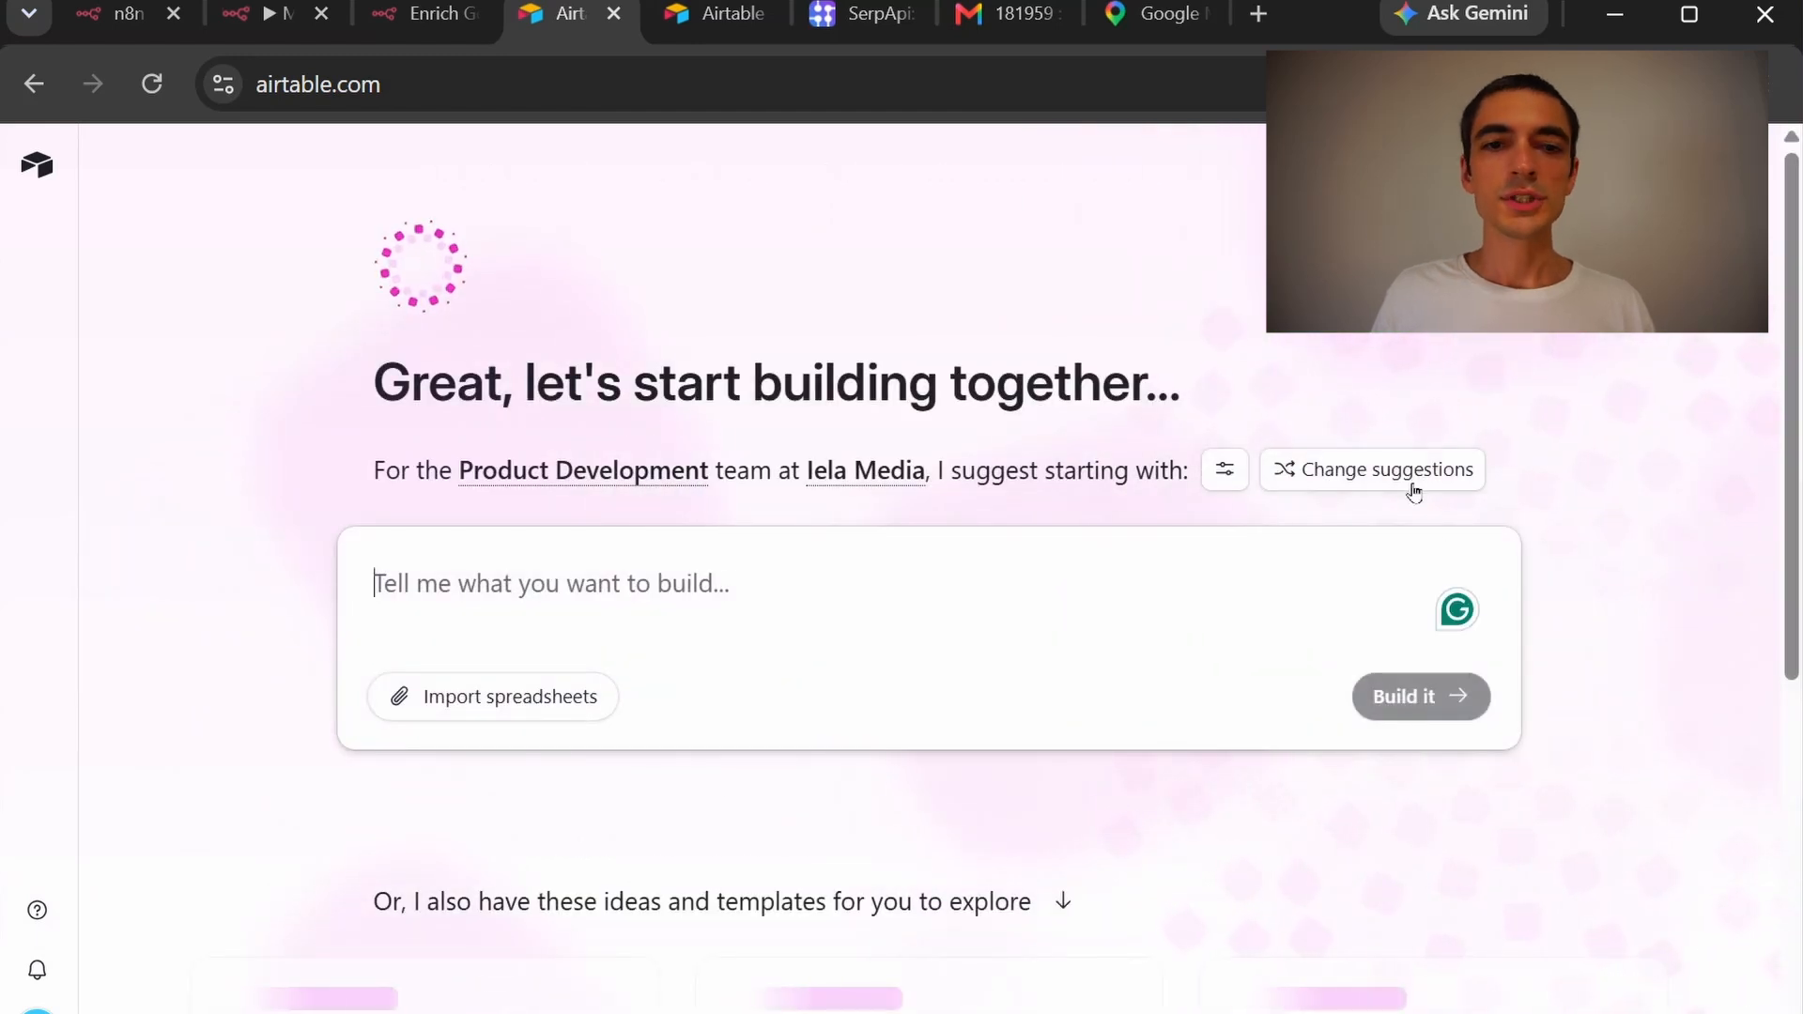
pyautogui.click(1633, 171)
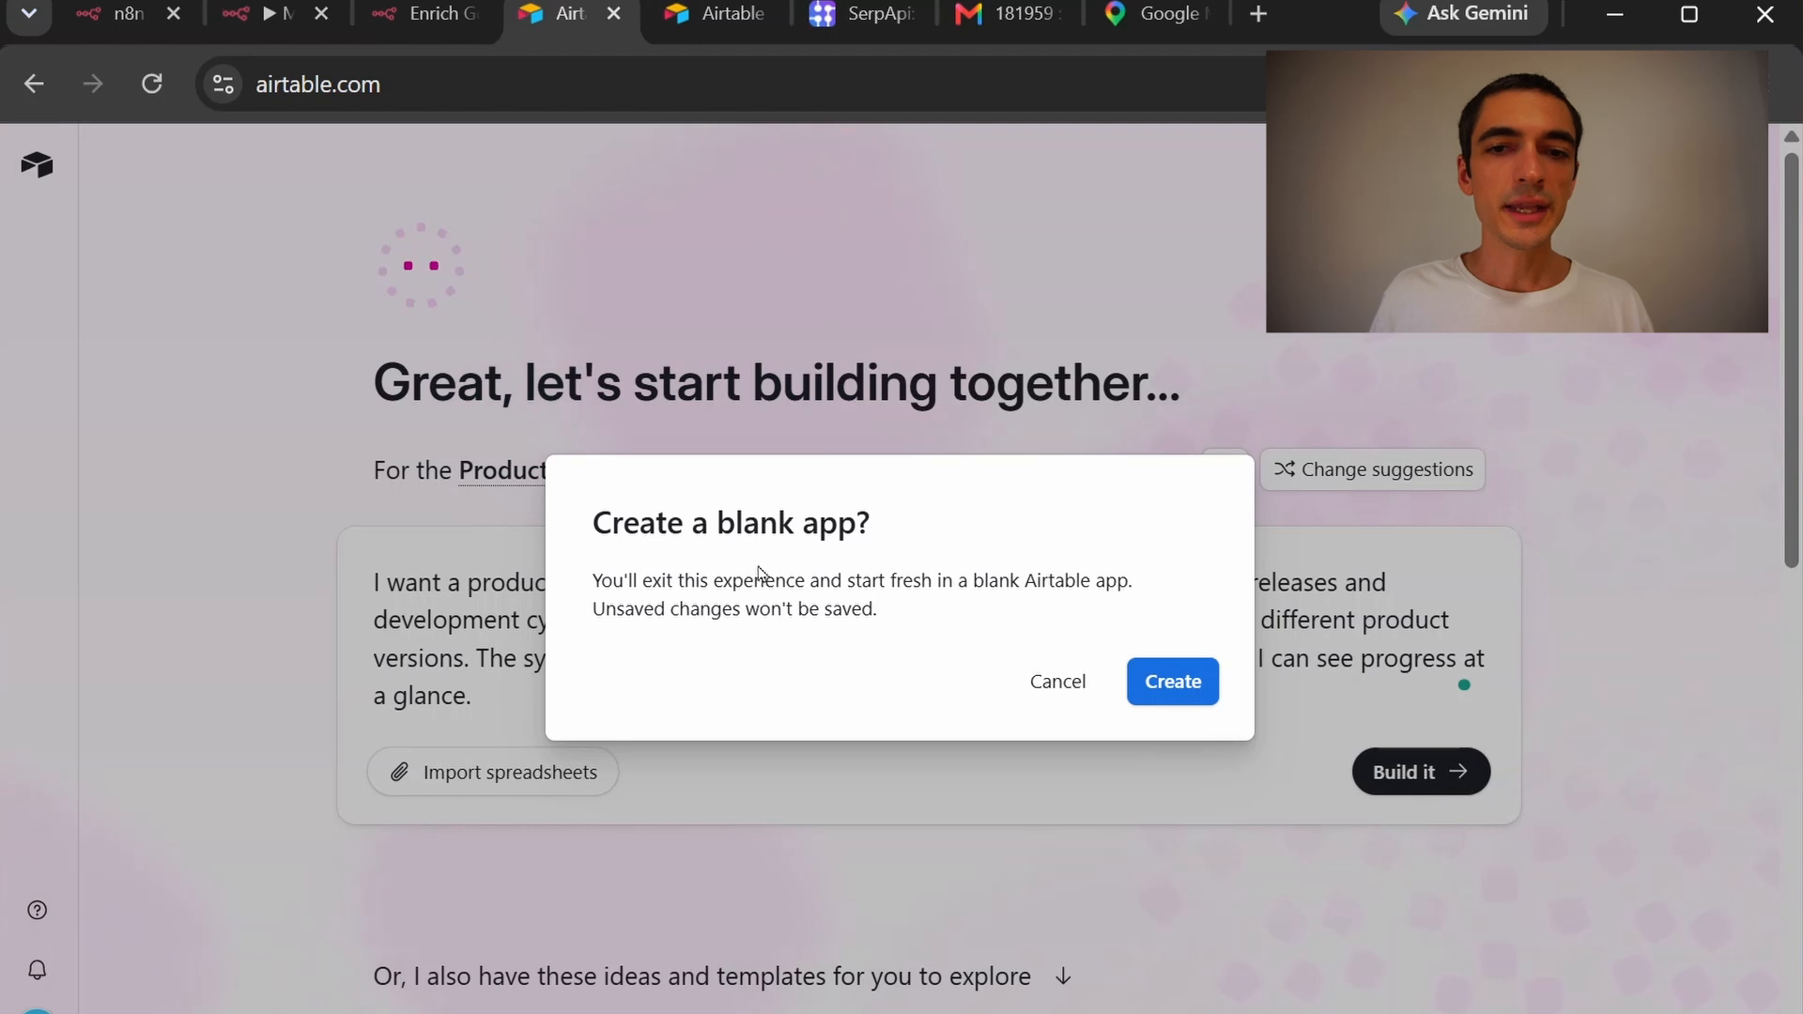
# Create the blank app, dismiss the promotional popups and hide the AI chat panel
pyautogui.click(1190, 693)
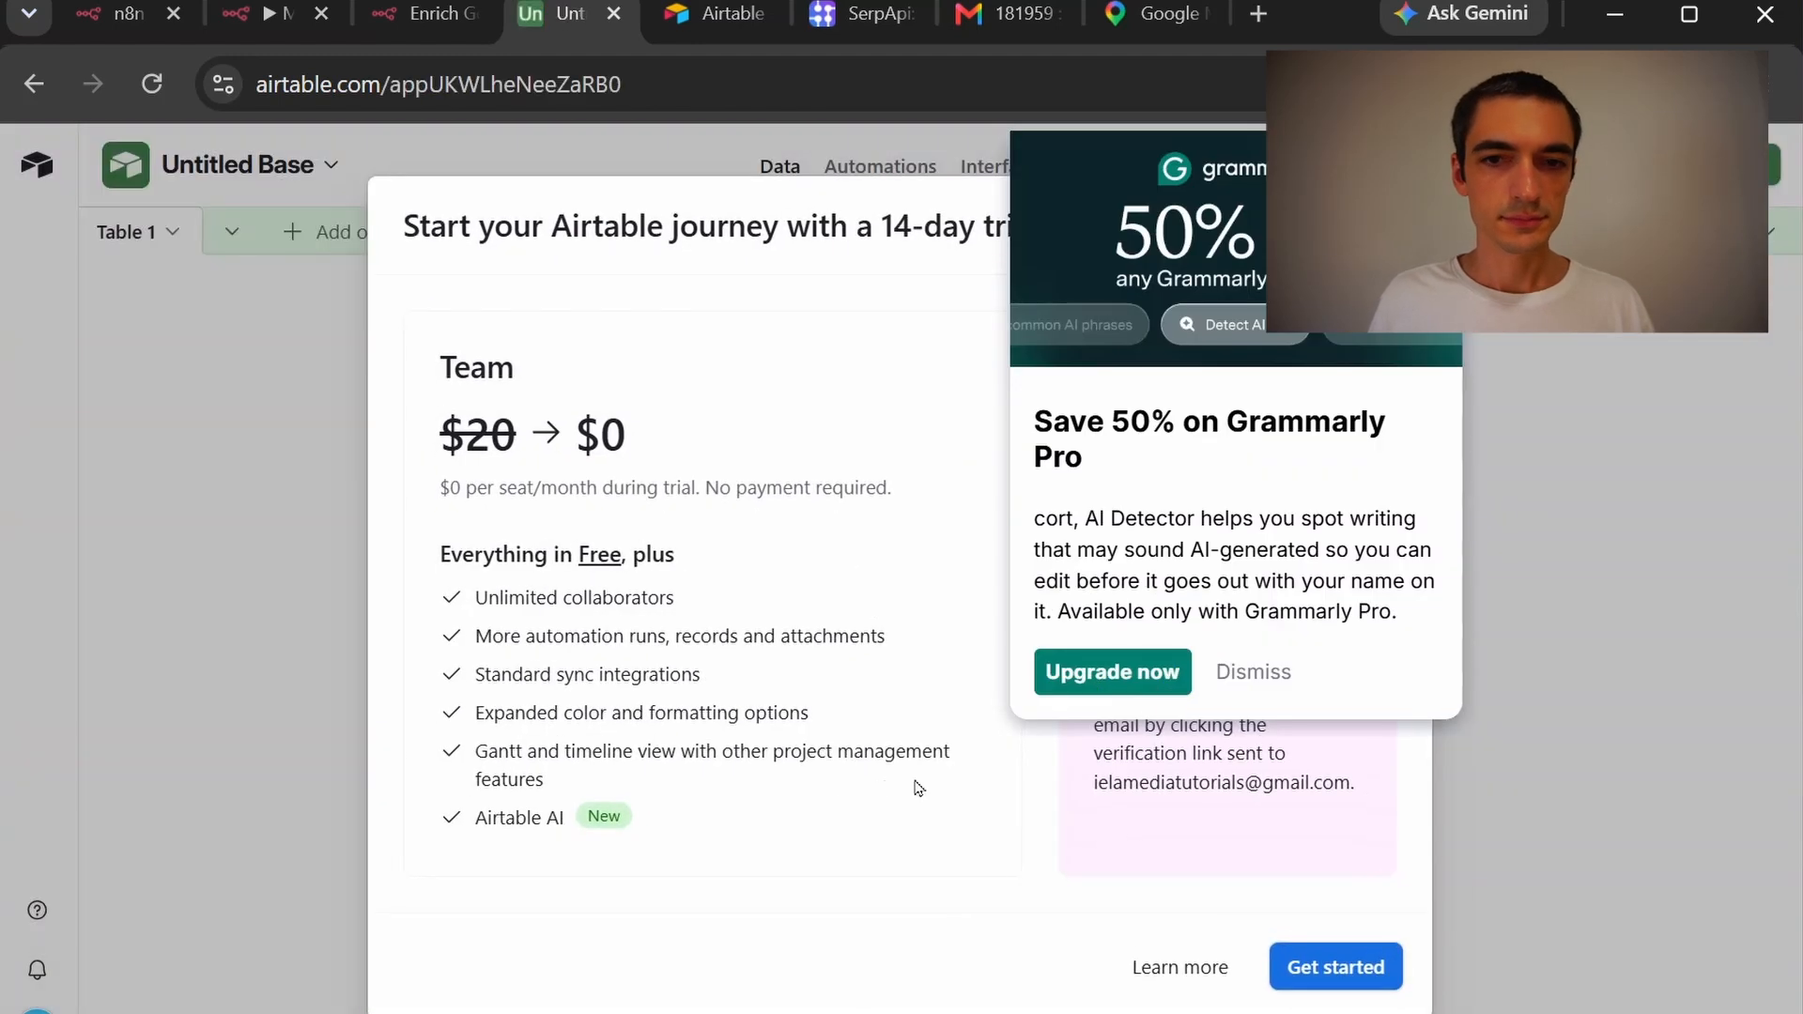
pyautogui.click(1230, 672)
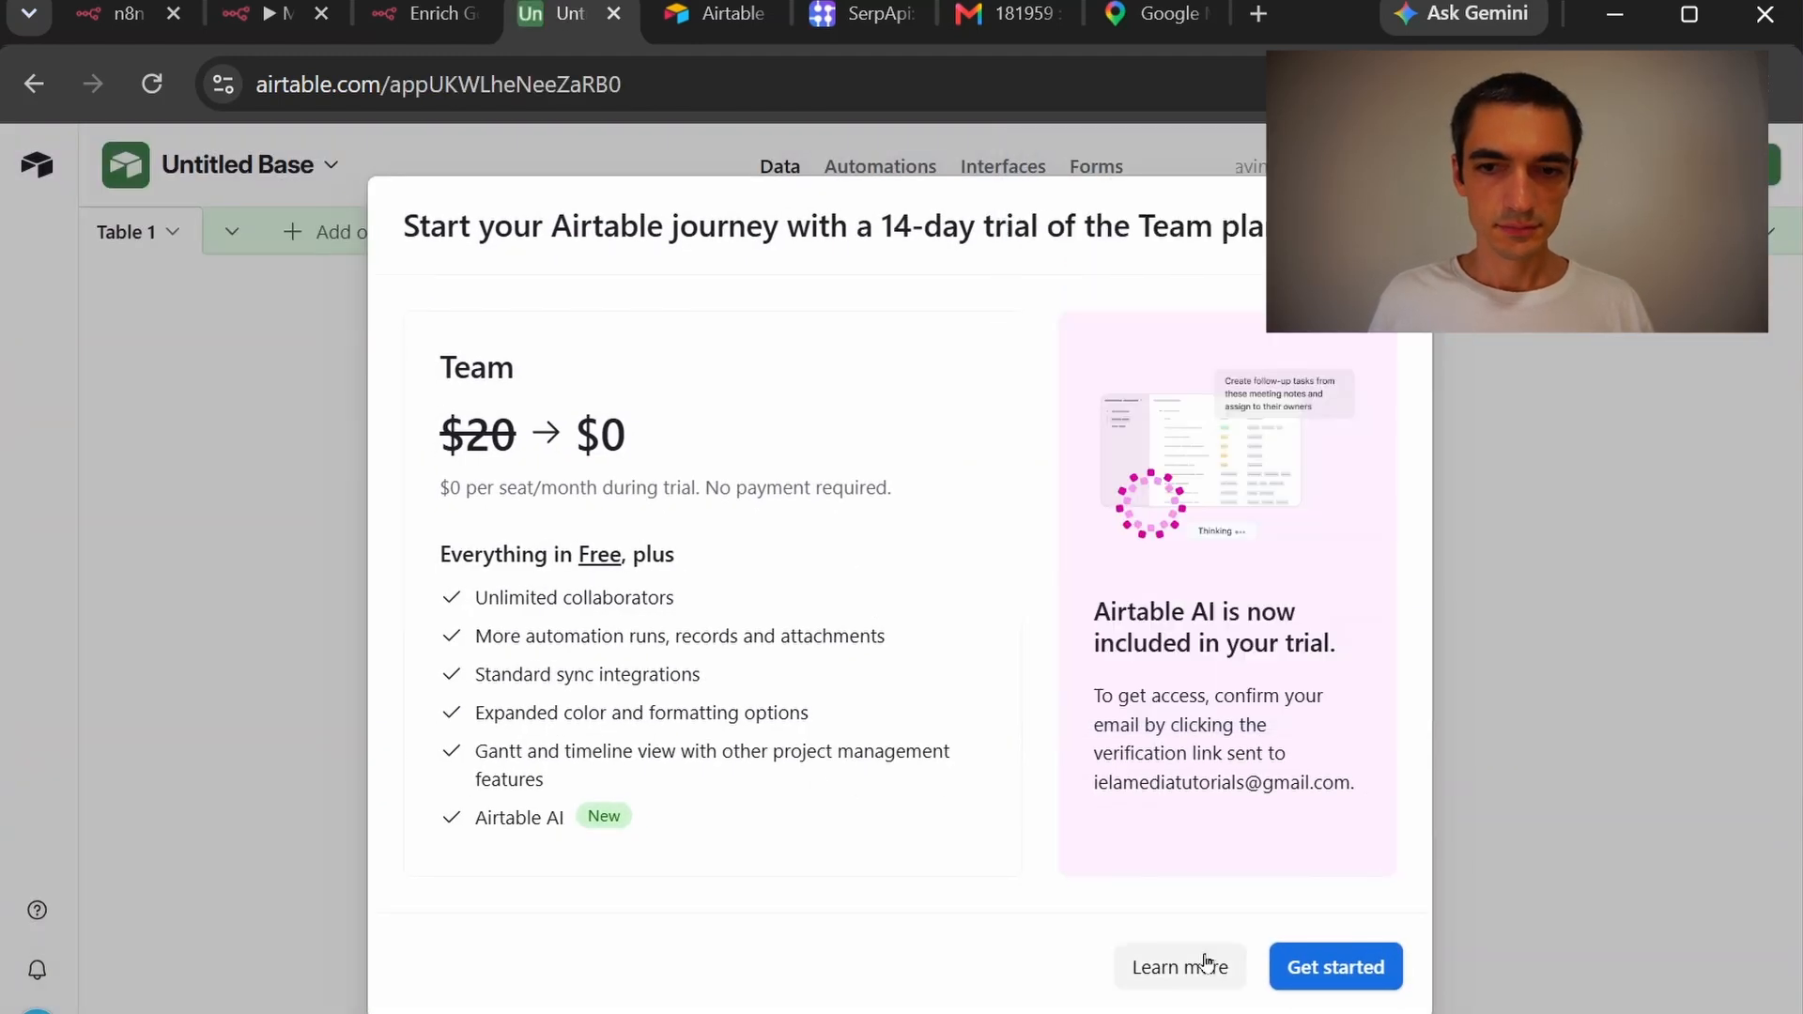
pyautogui.click(1324, 969)
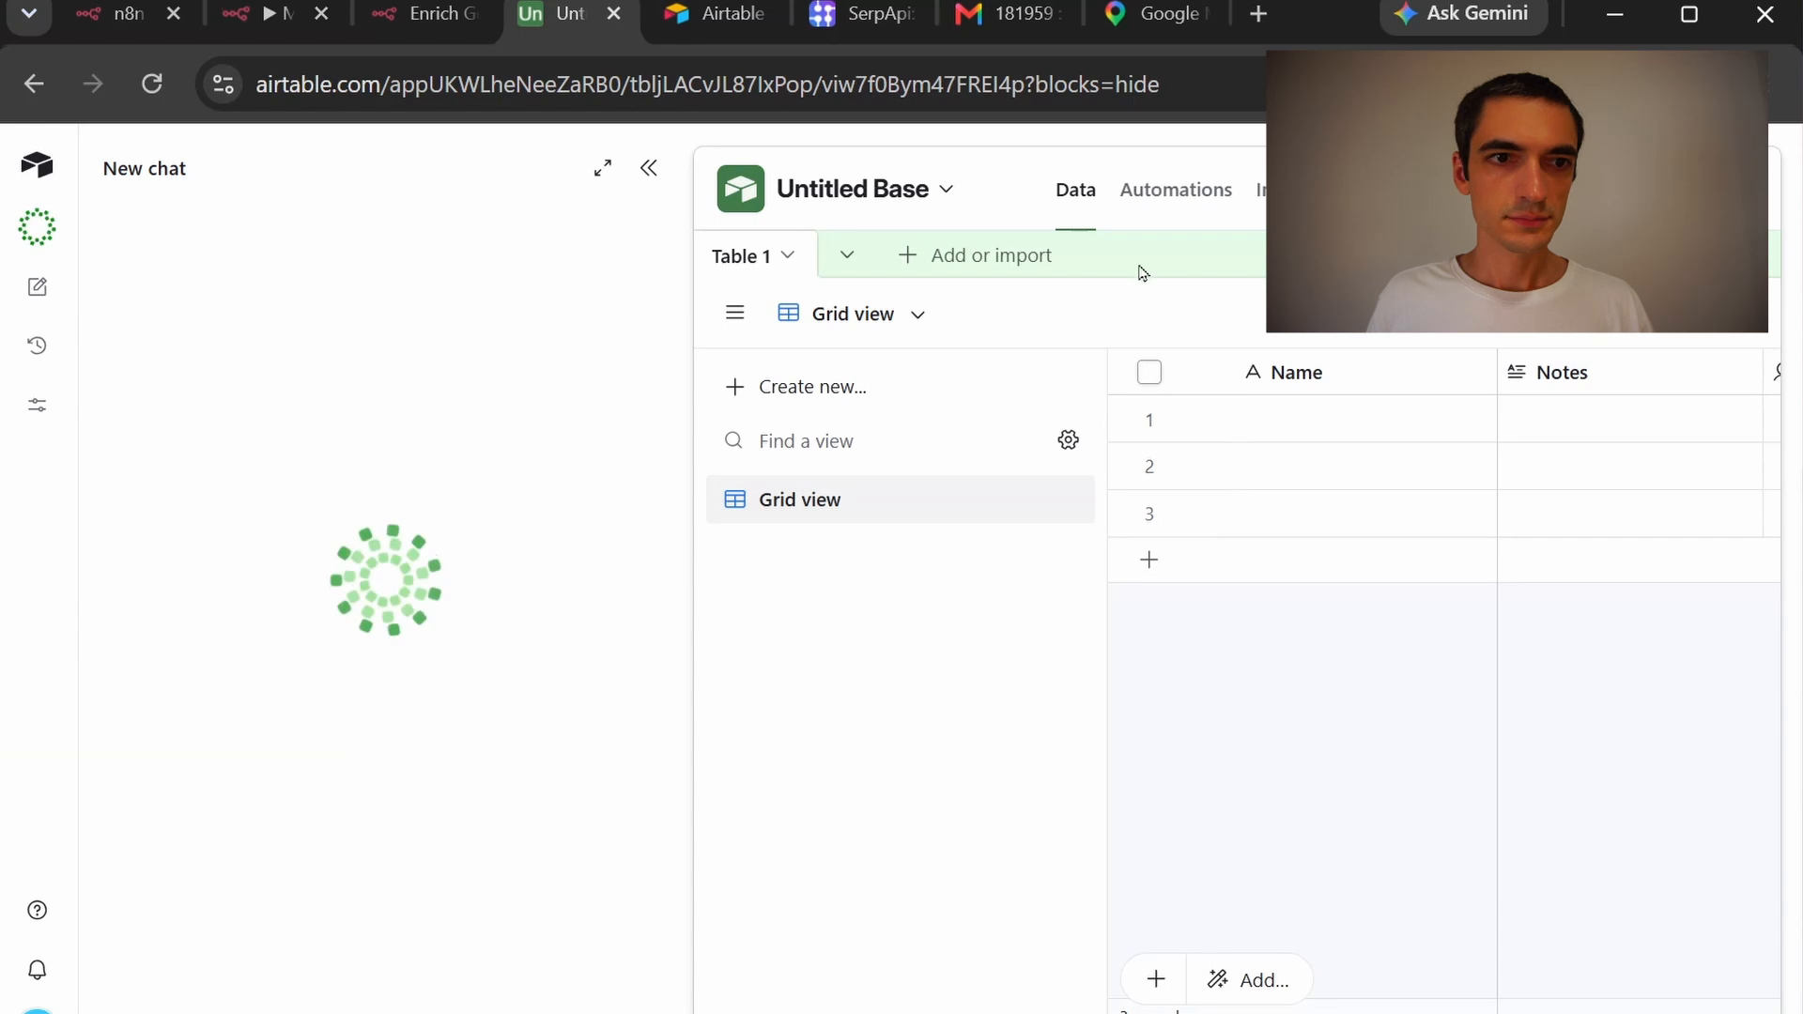
pyautogui.click(647, 169)
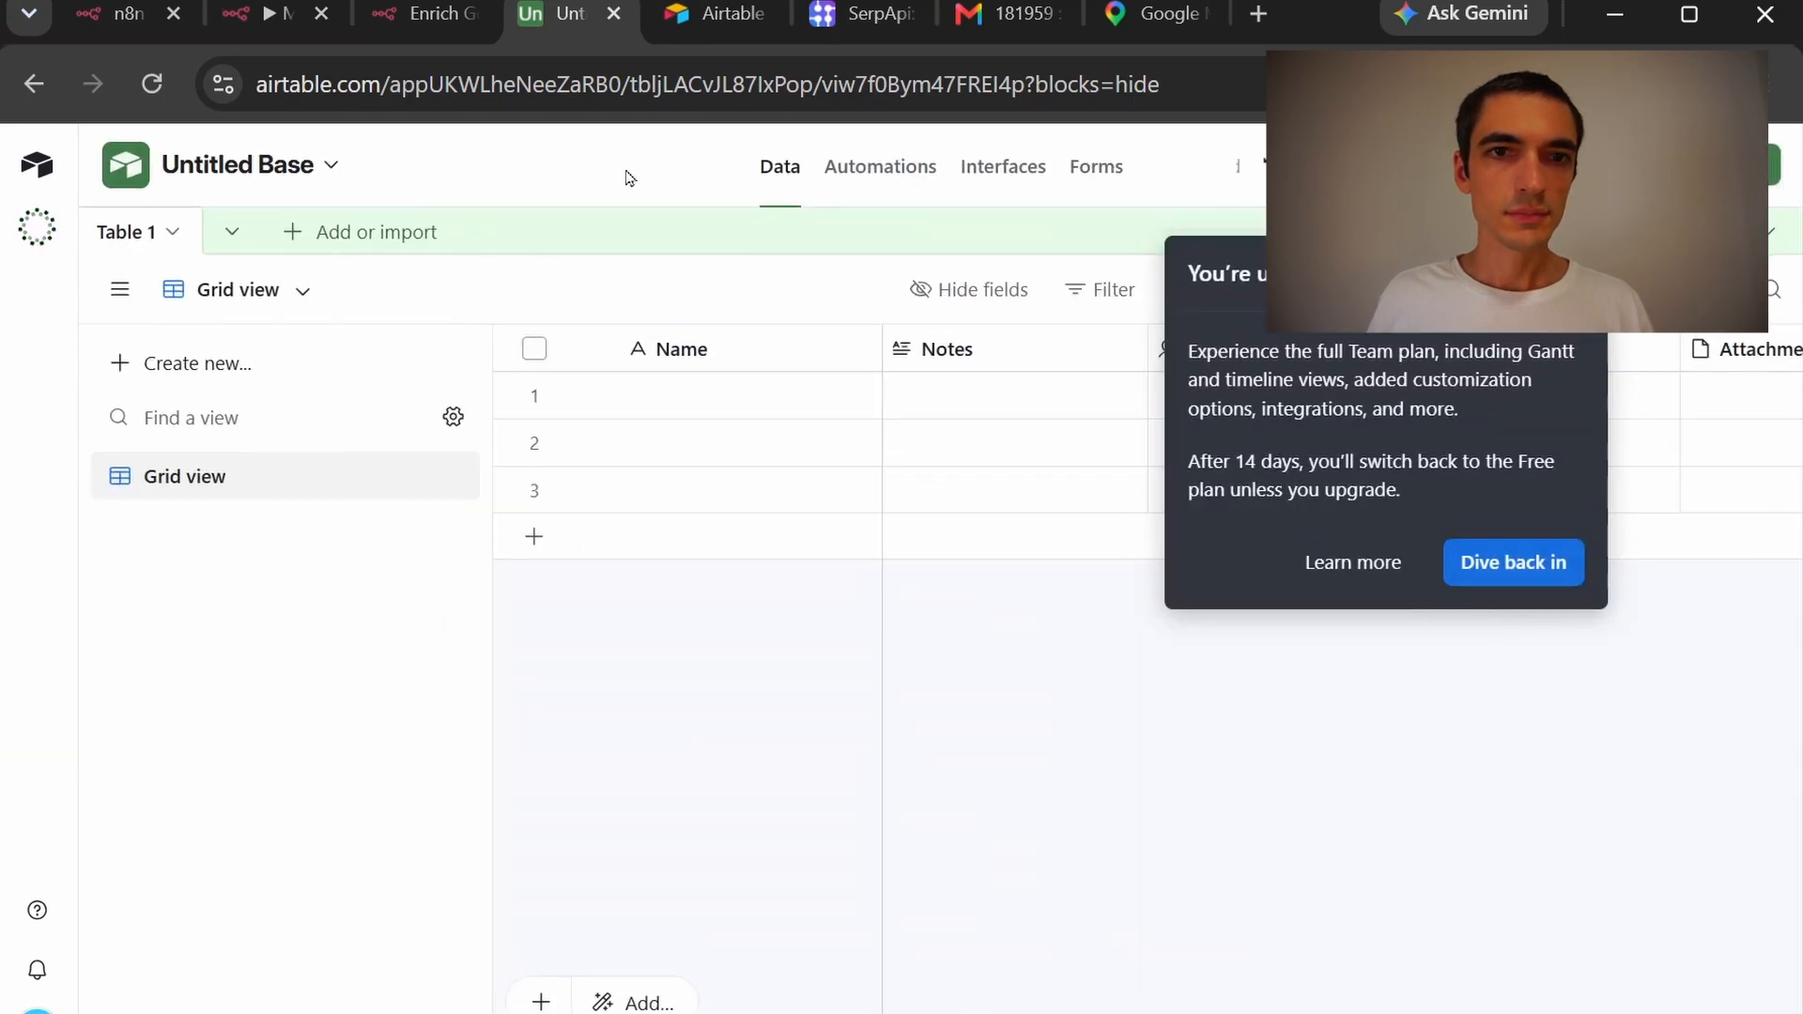
# Copy the shared Google Maps Scraper base into the workspace and hide the chat panel
pyautogui.click(707, 29)
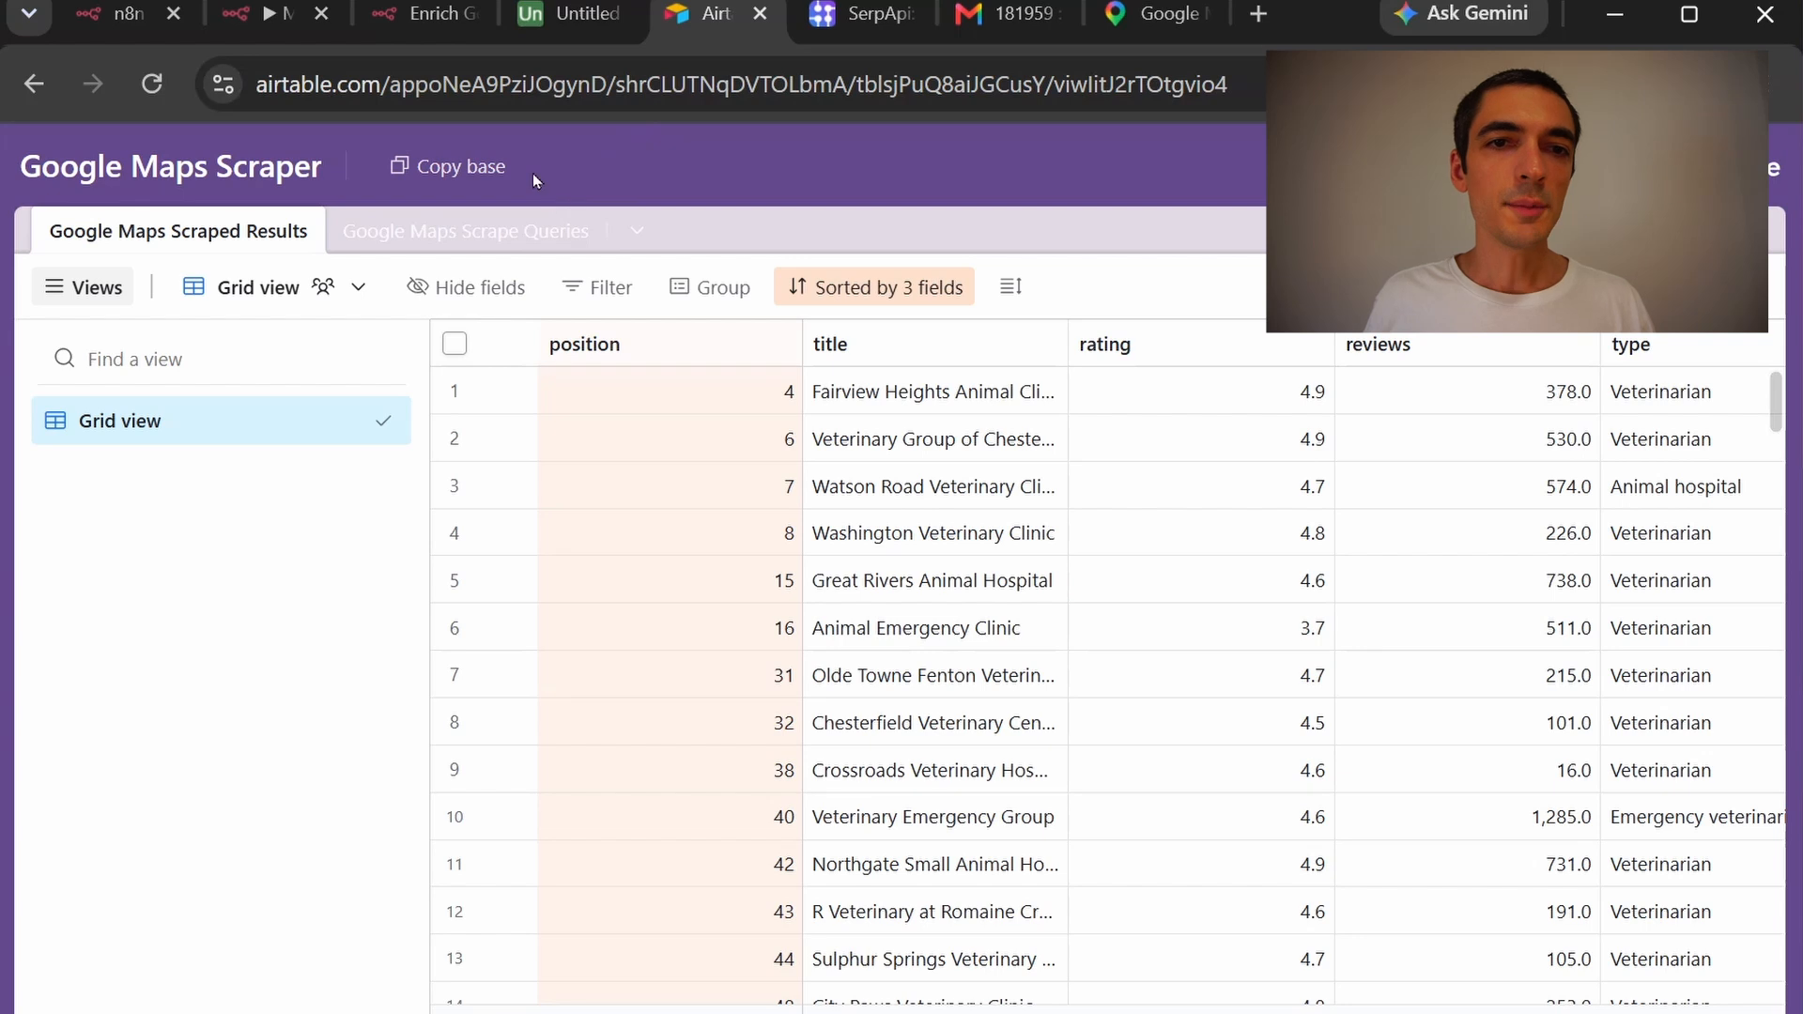
pyautogui.click(464, 167)
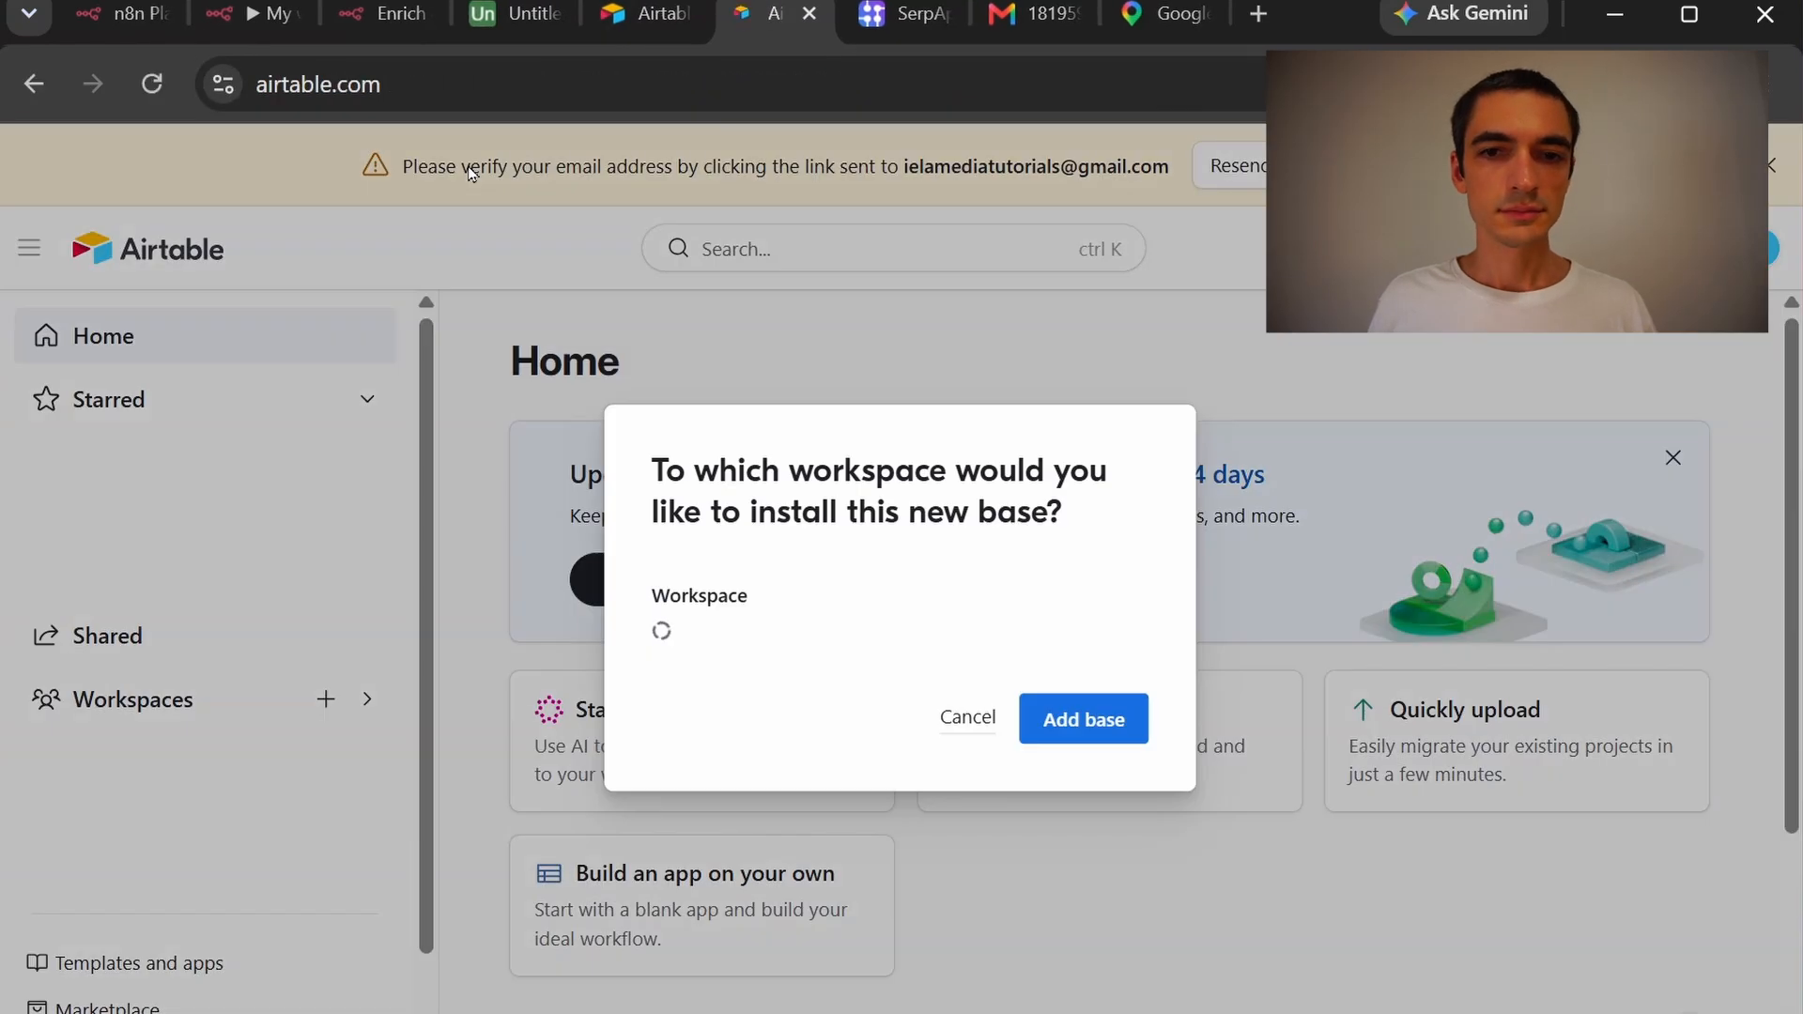
pyautogui.click(1084, 732)
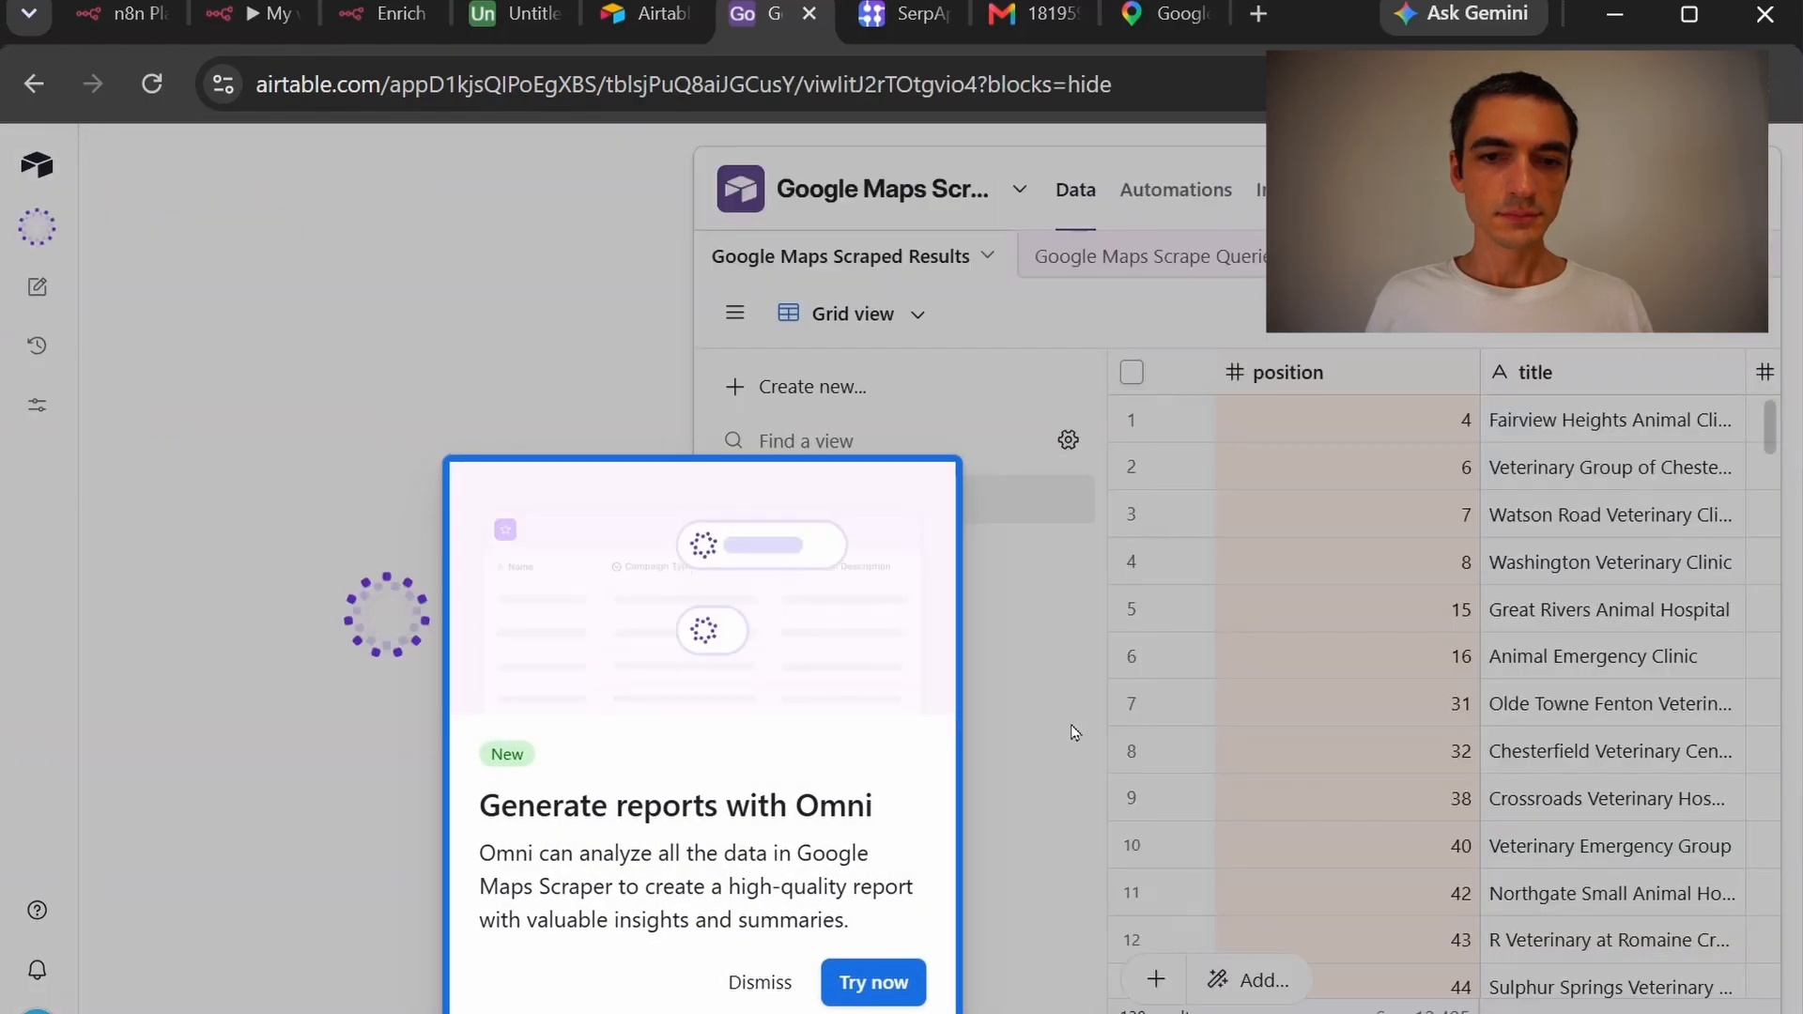
pyautogui.click(754, 981)
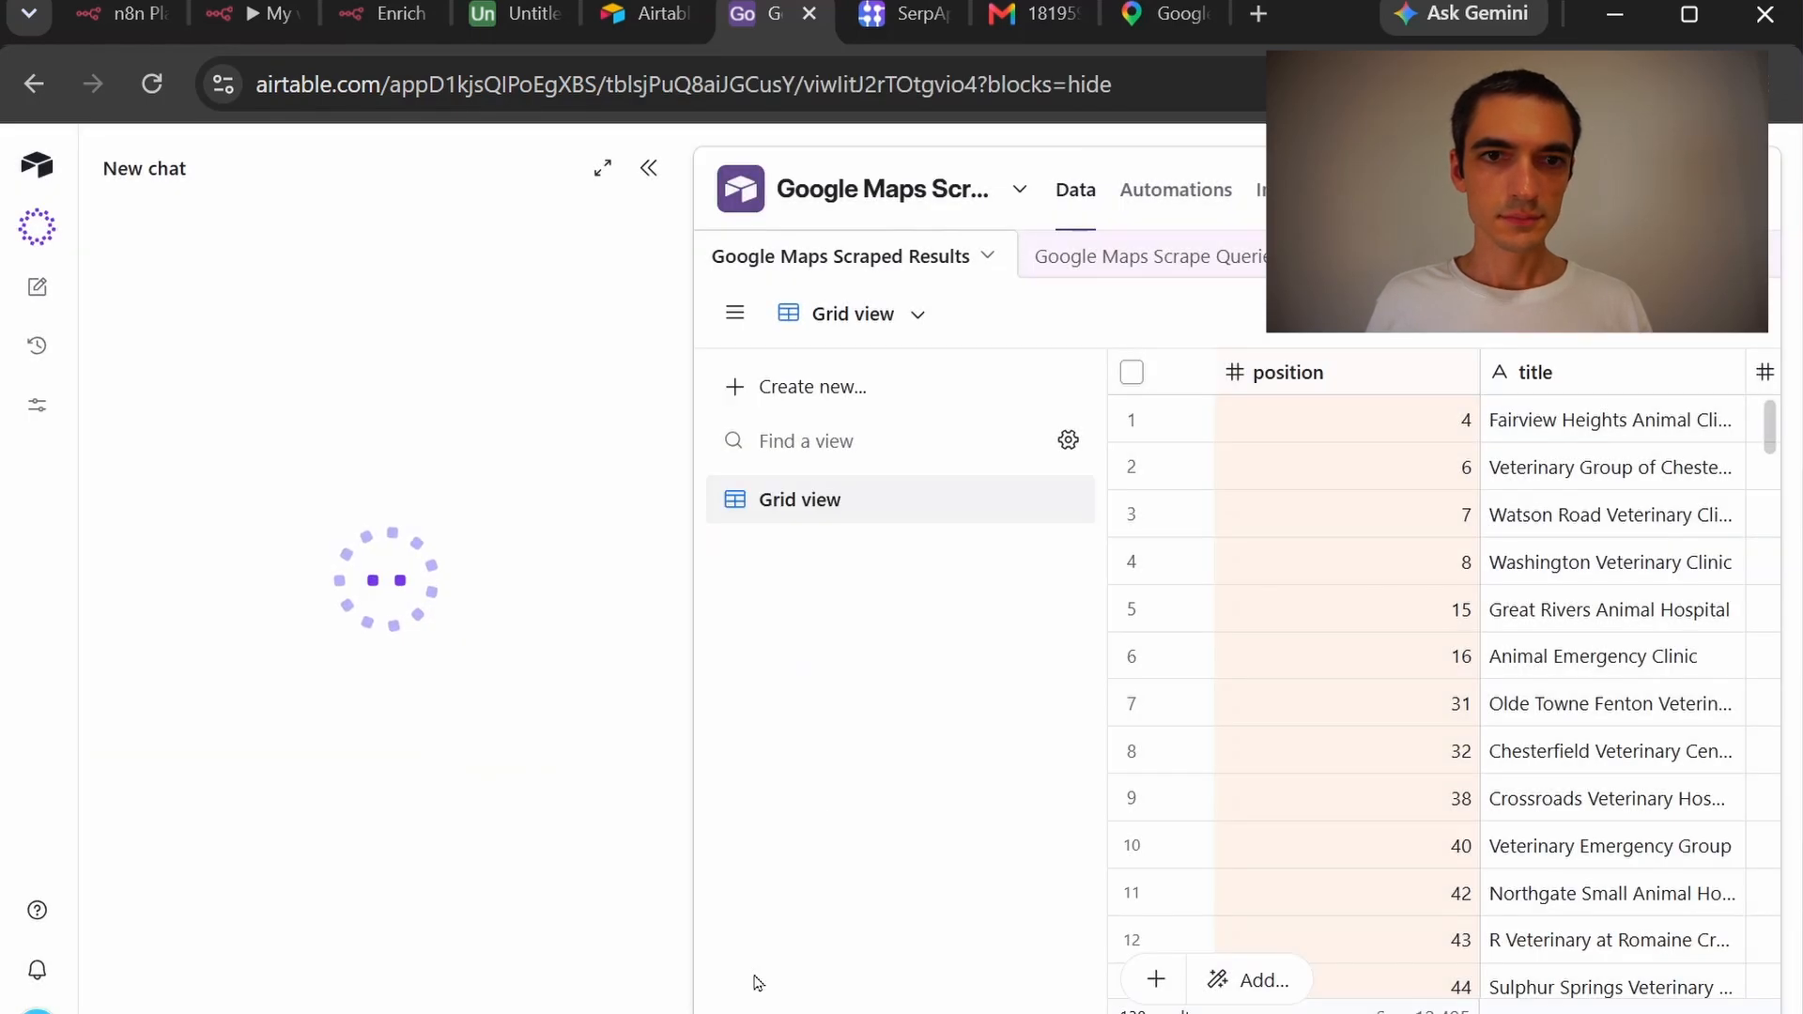
pyautogui.click(648, 168)
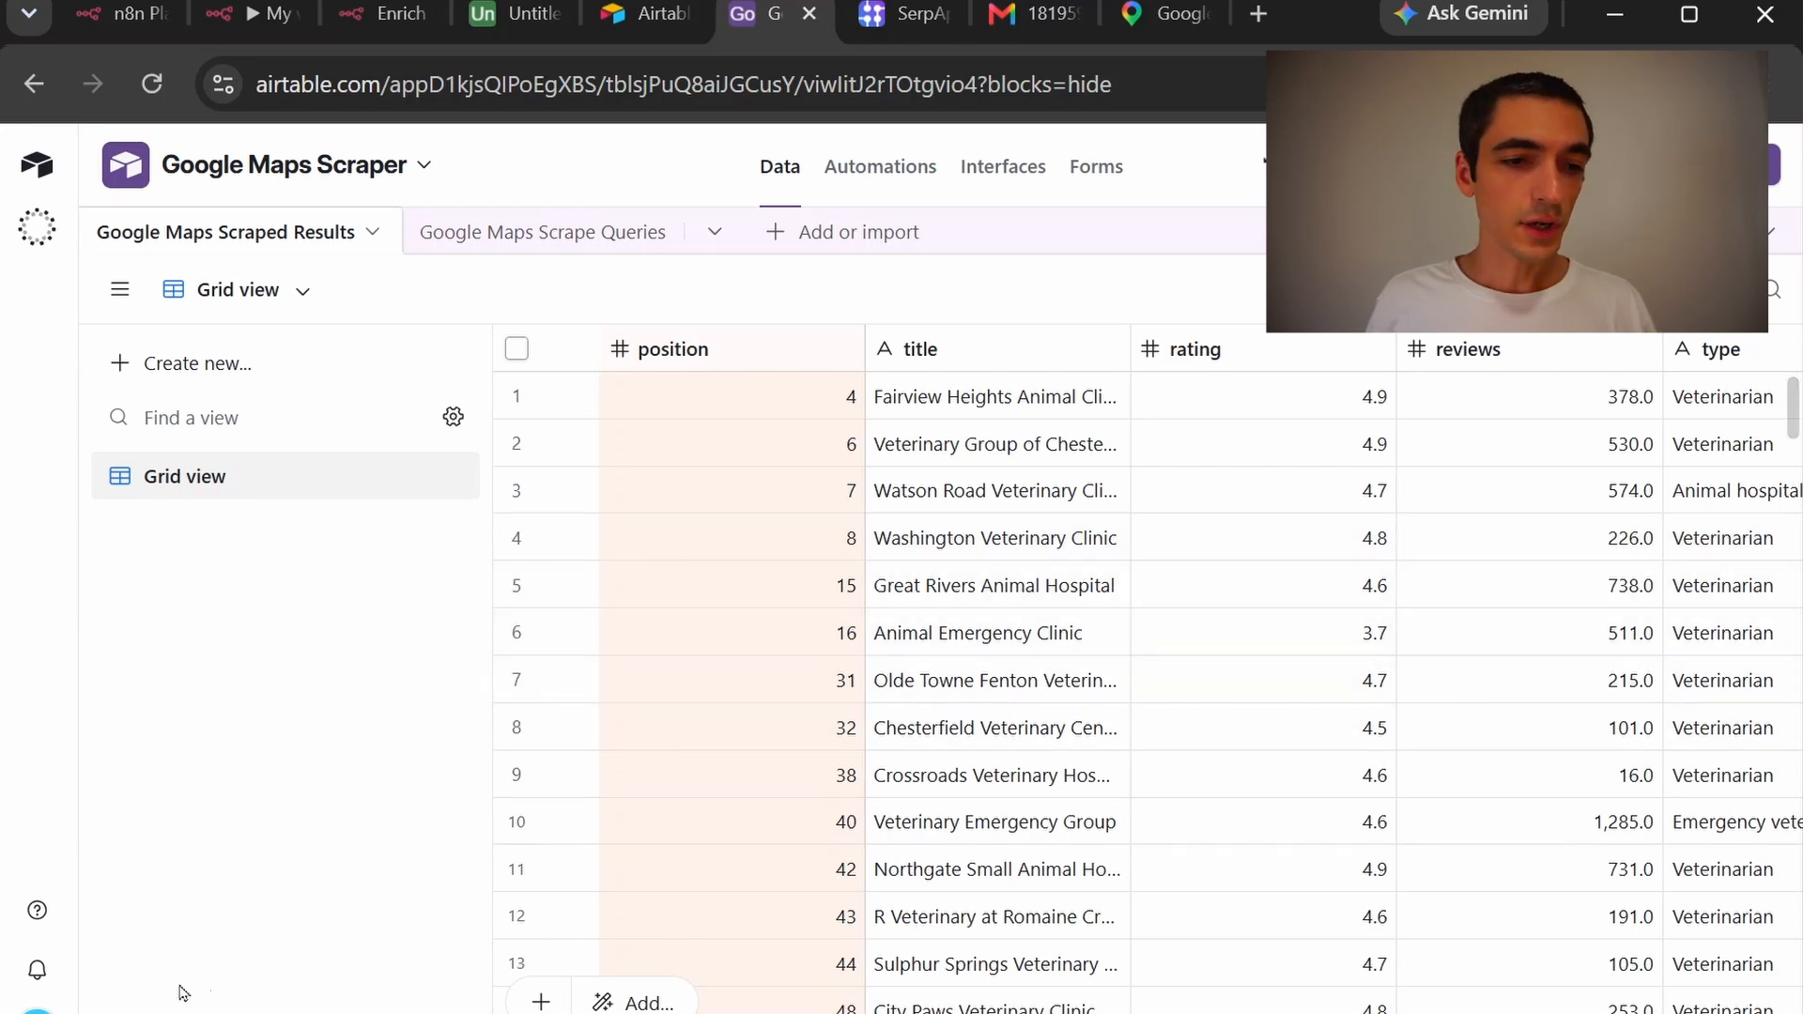
# Start a new personal access token named N8N from the Builder Hub
pyautogui.click(36, 1012)
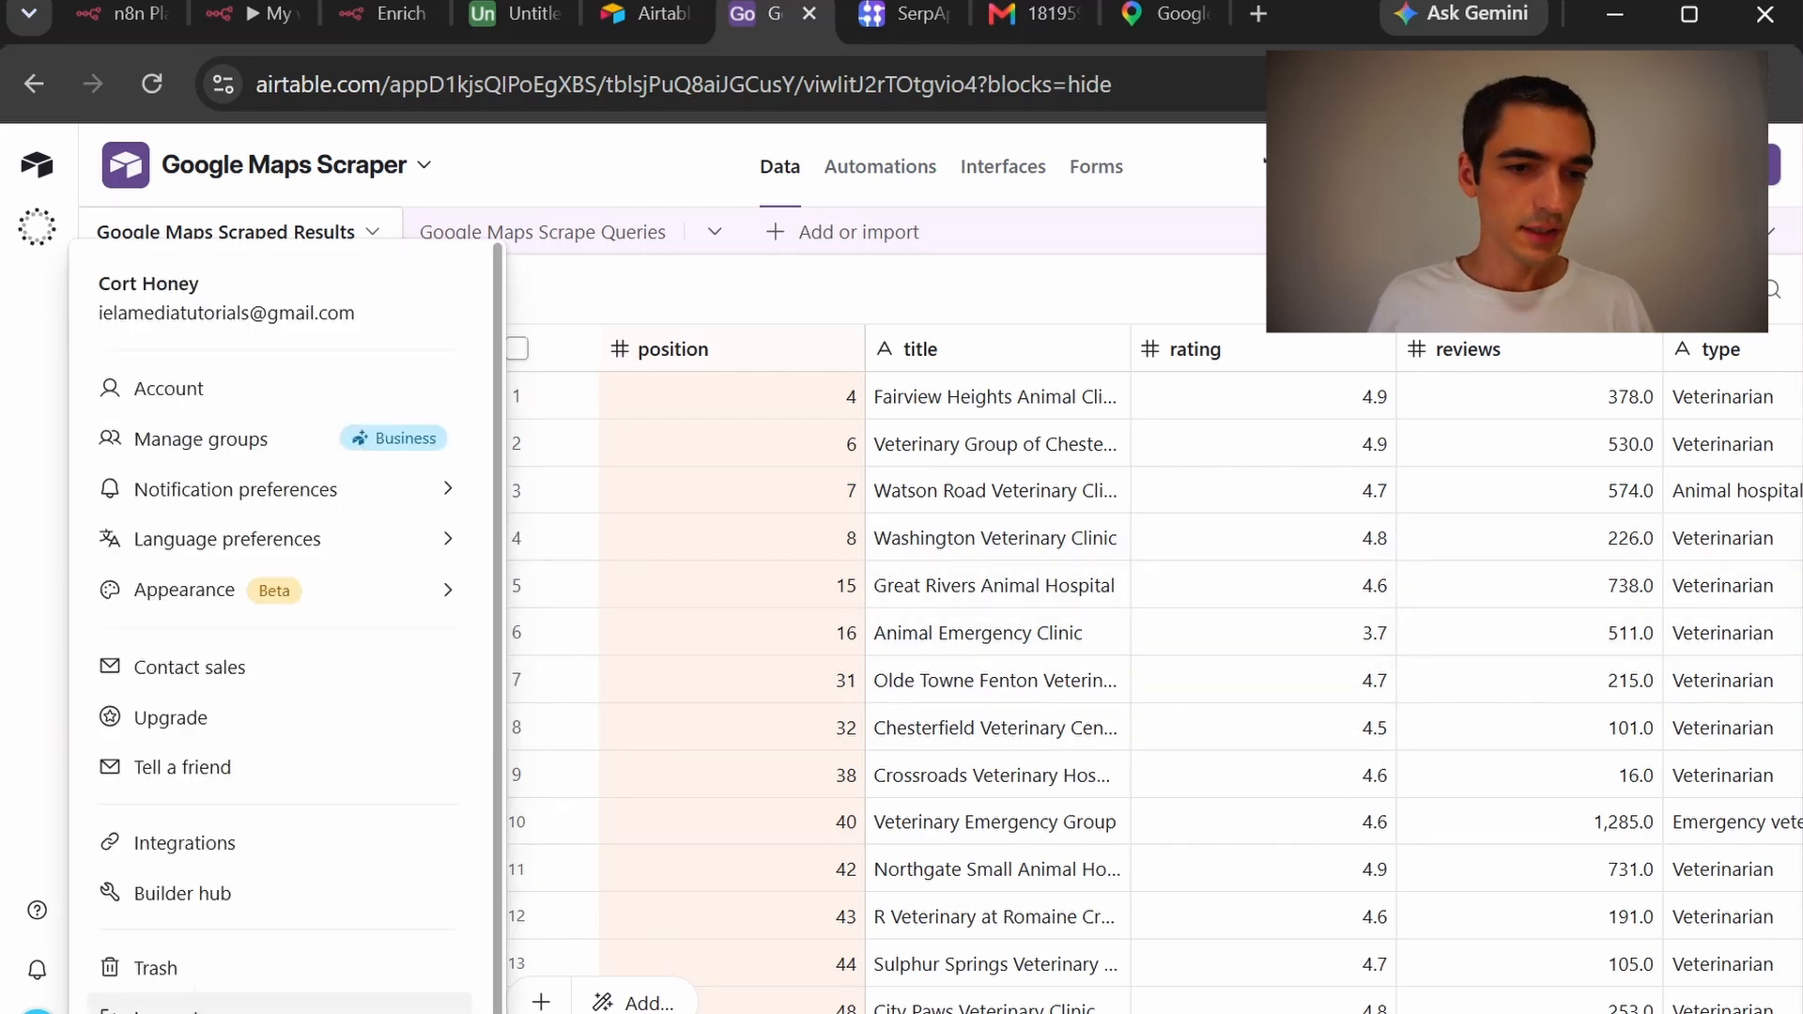
pyautogui.click(228, 894)
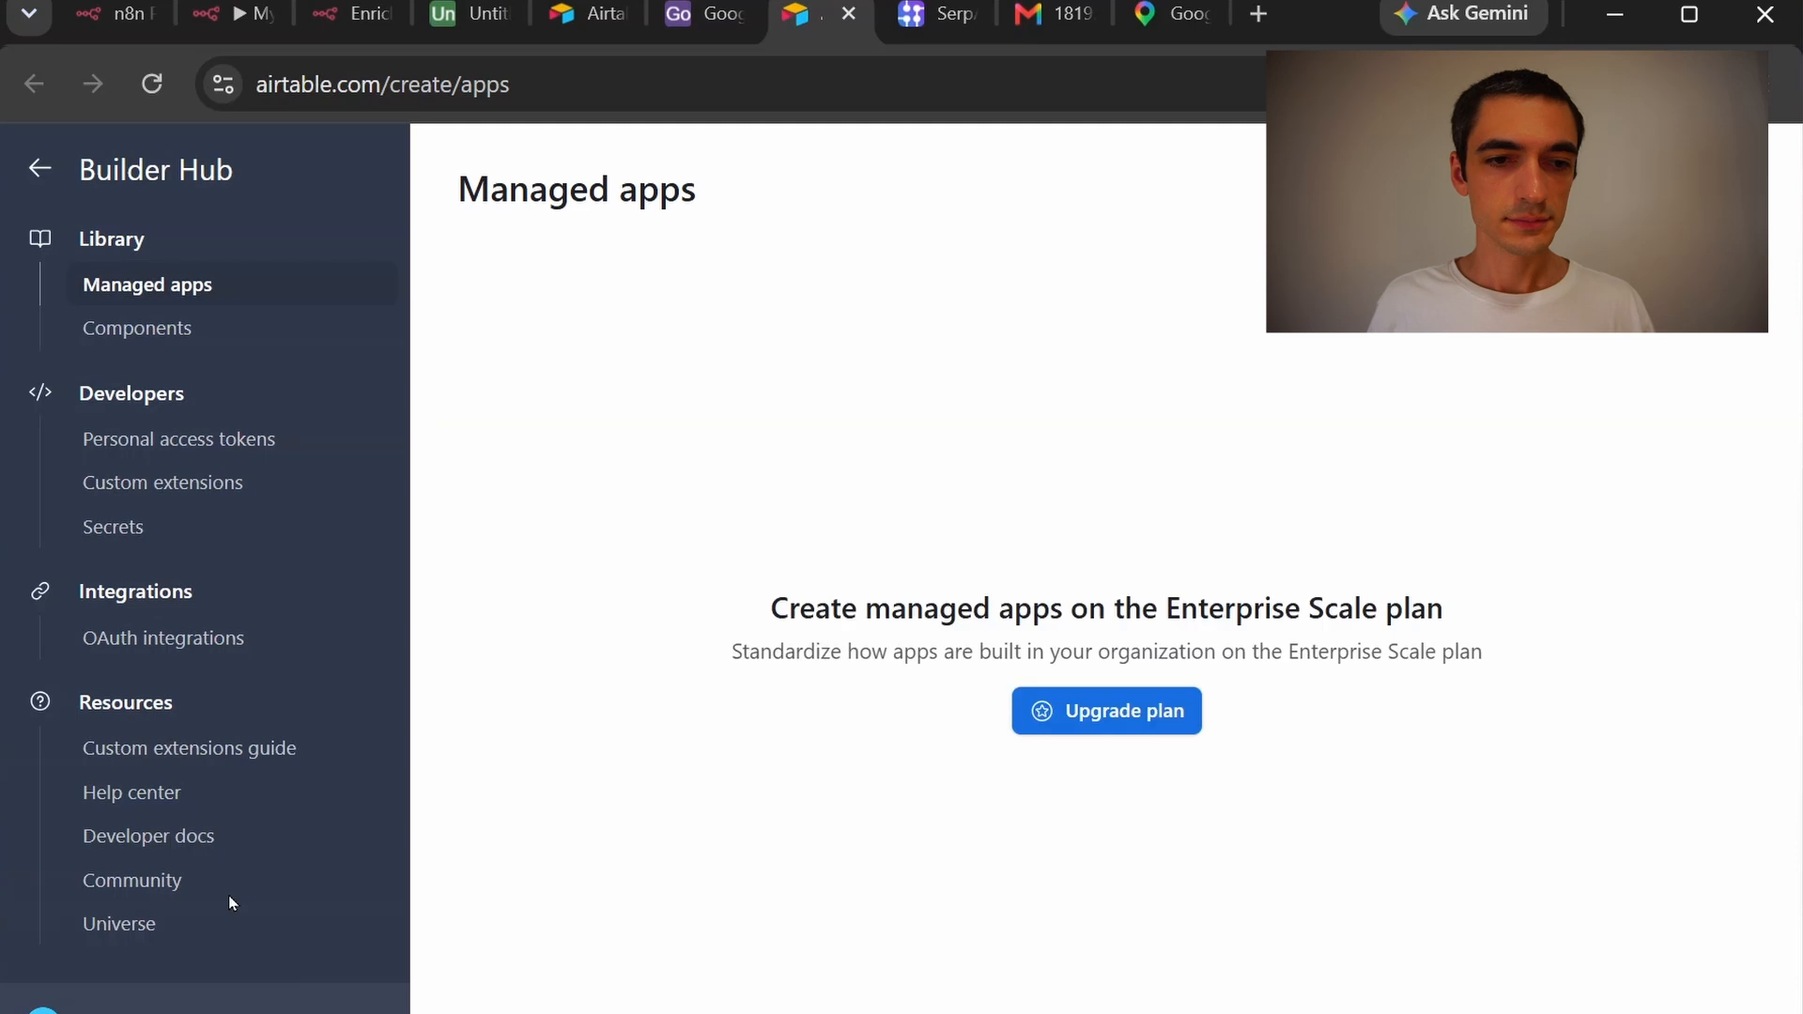
pyautogui.click(293, 457)
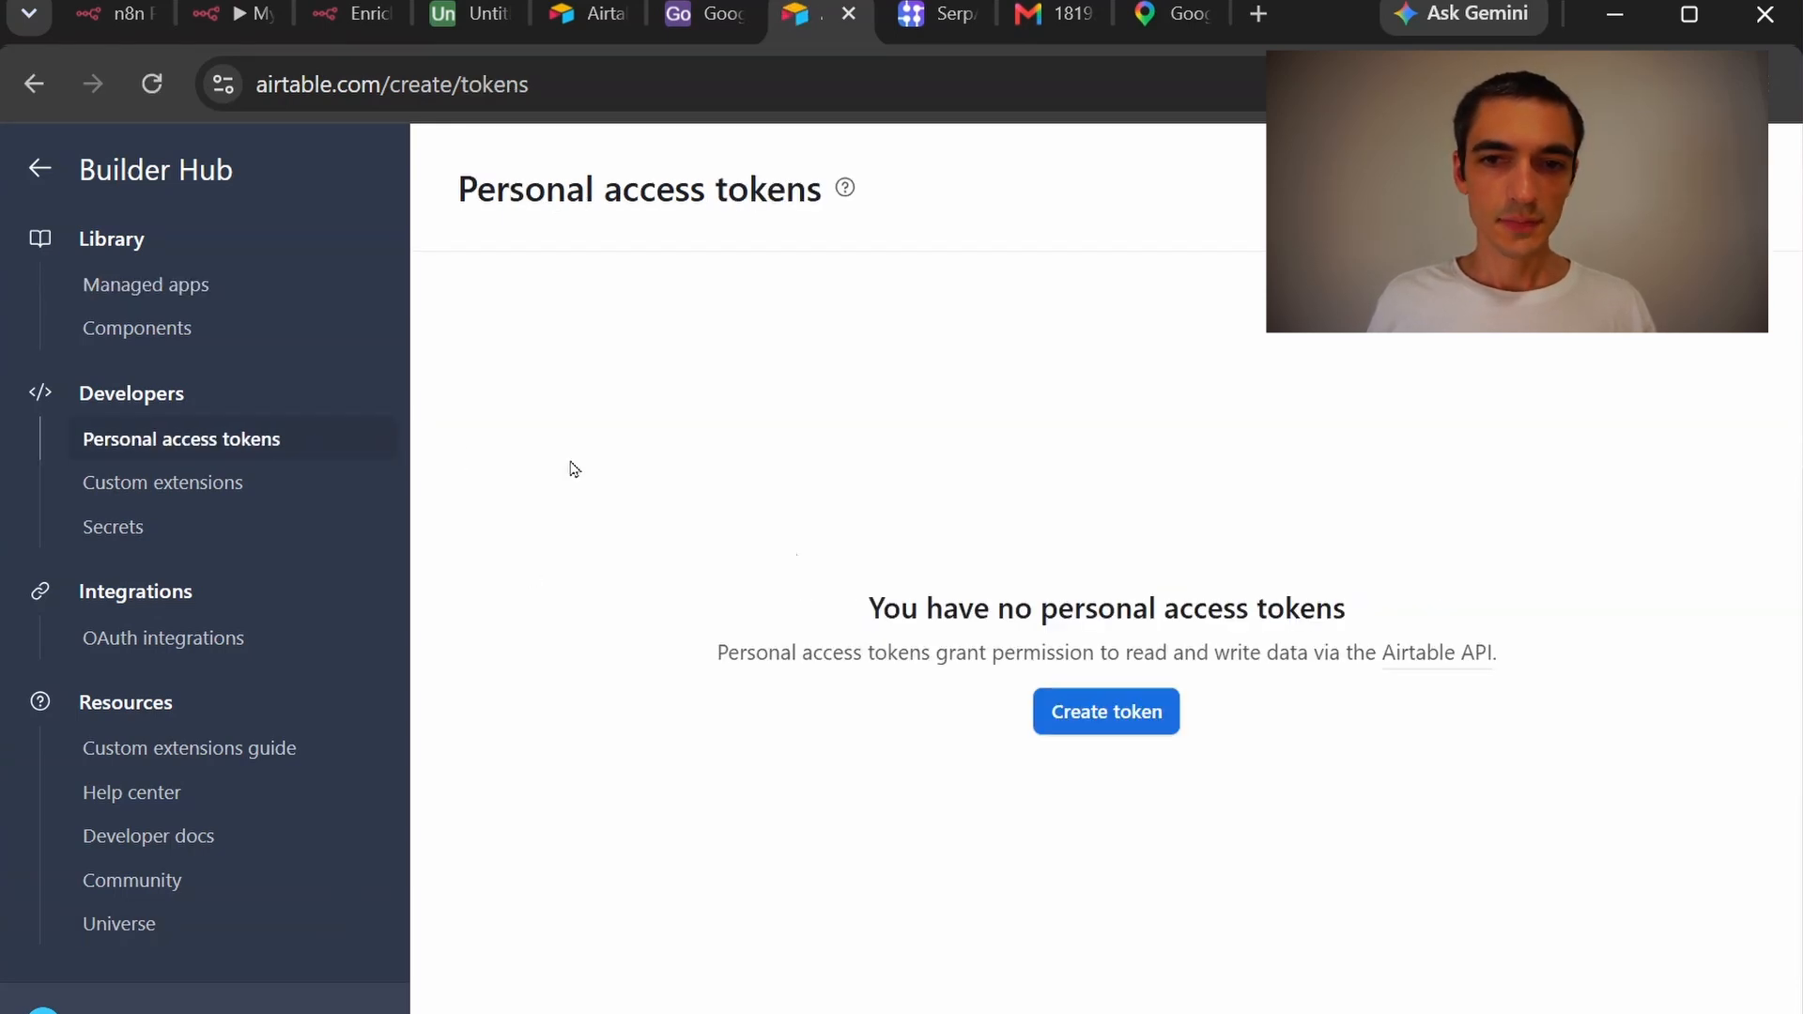
pyautogui.click(1155, 718)
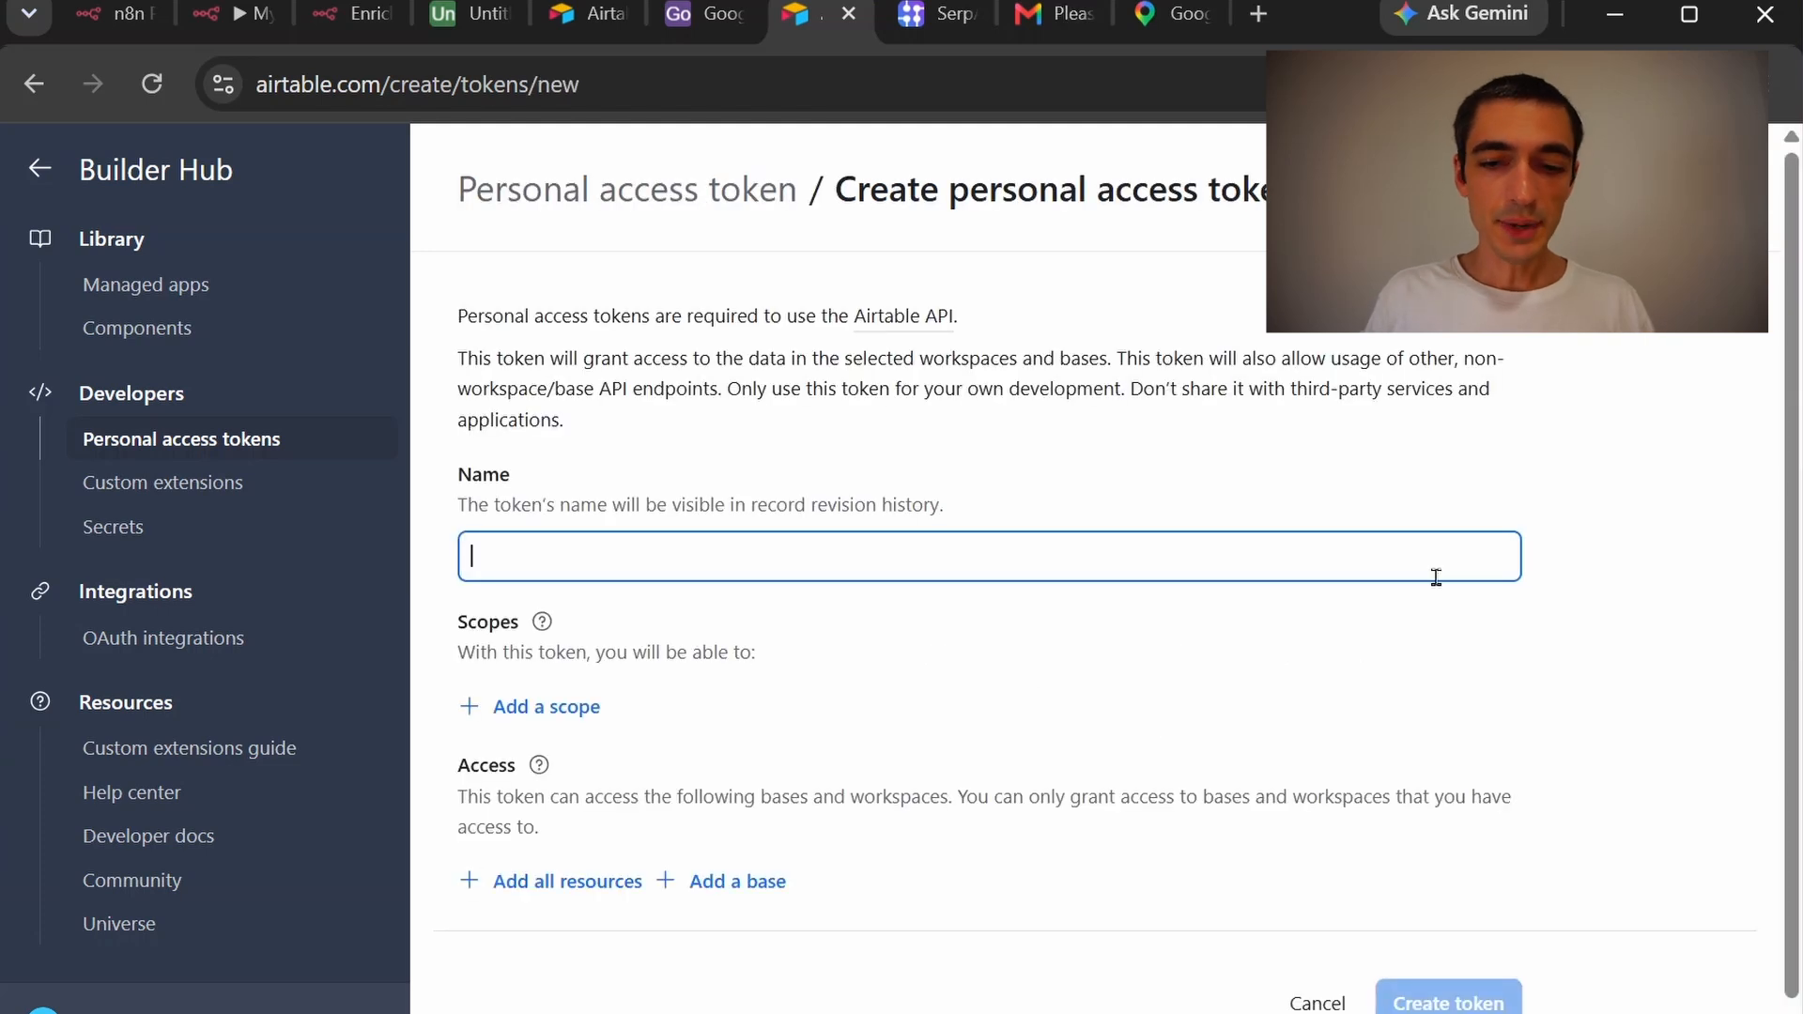
pyautogui.write('N8N')
# Grant data.records:read, data.records:write and schema.bases:read scopes with access to all bases
pyautogui.click(518, 706)
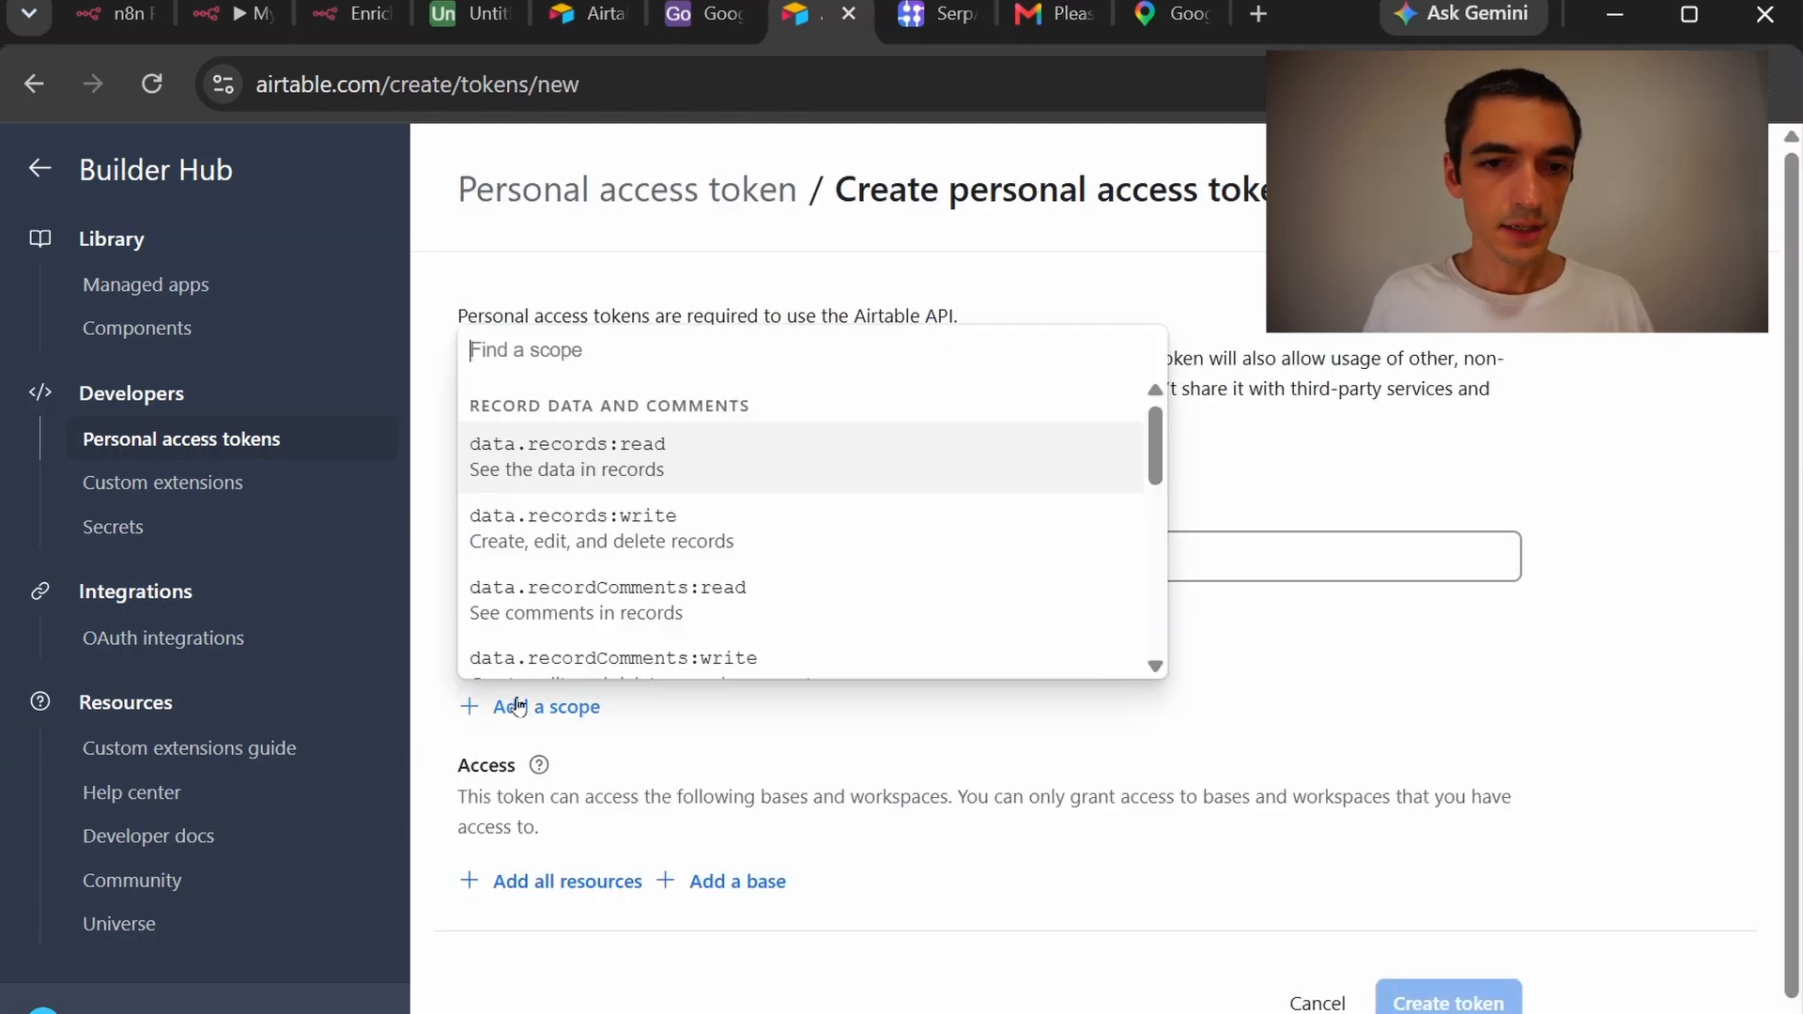
pyautogui.scroll(-1, 627, 441)
pyautogui.click(629, 439)
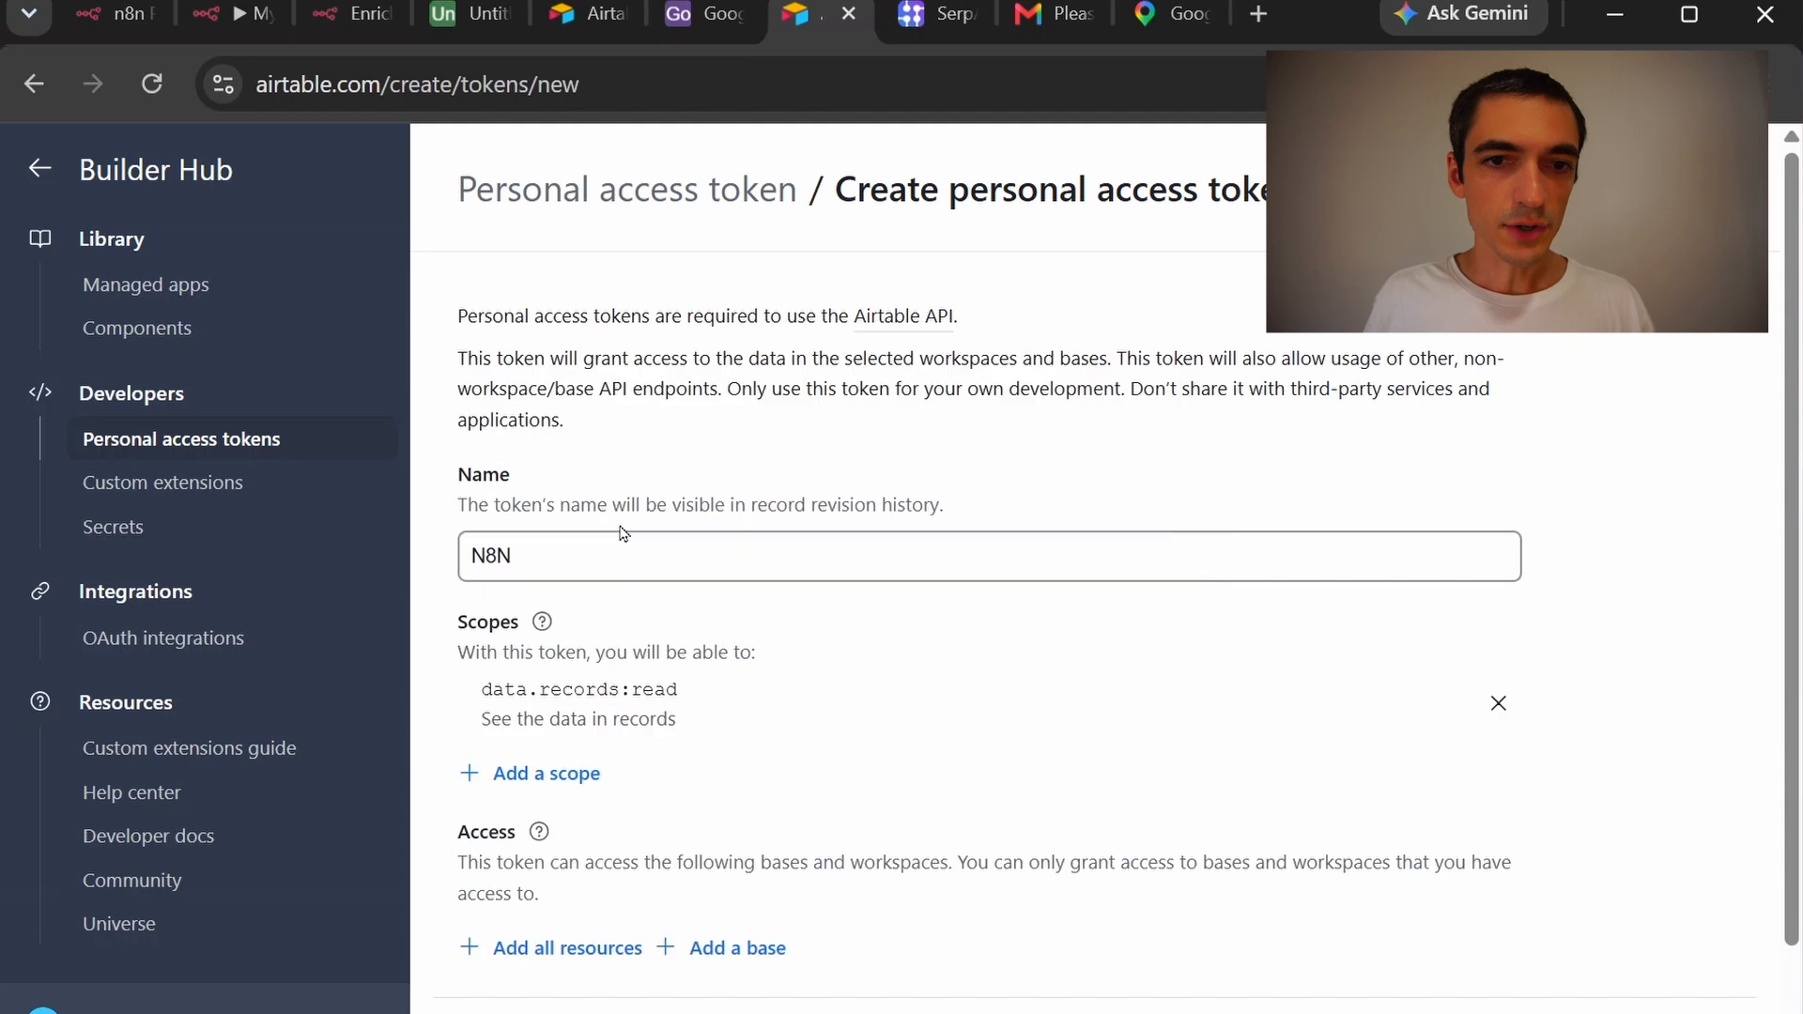
pyautogui.click(557, 773)
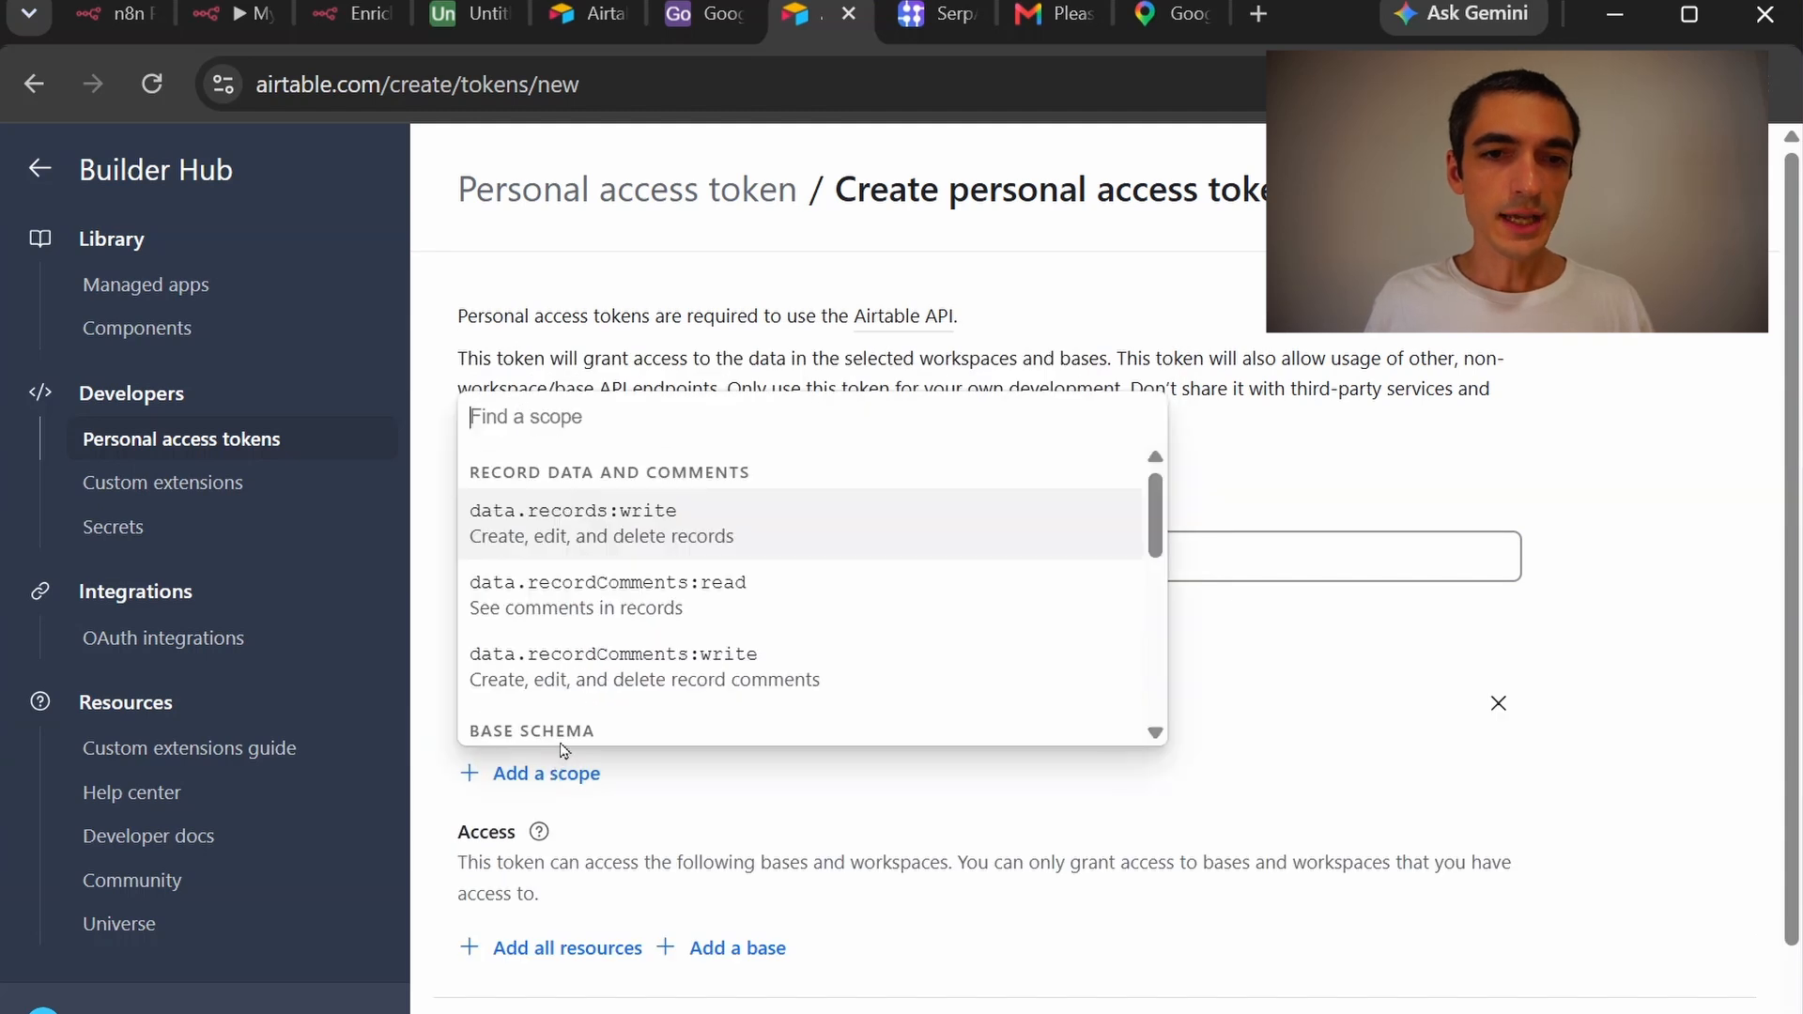
pyautogui.click(612, 533)
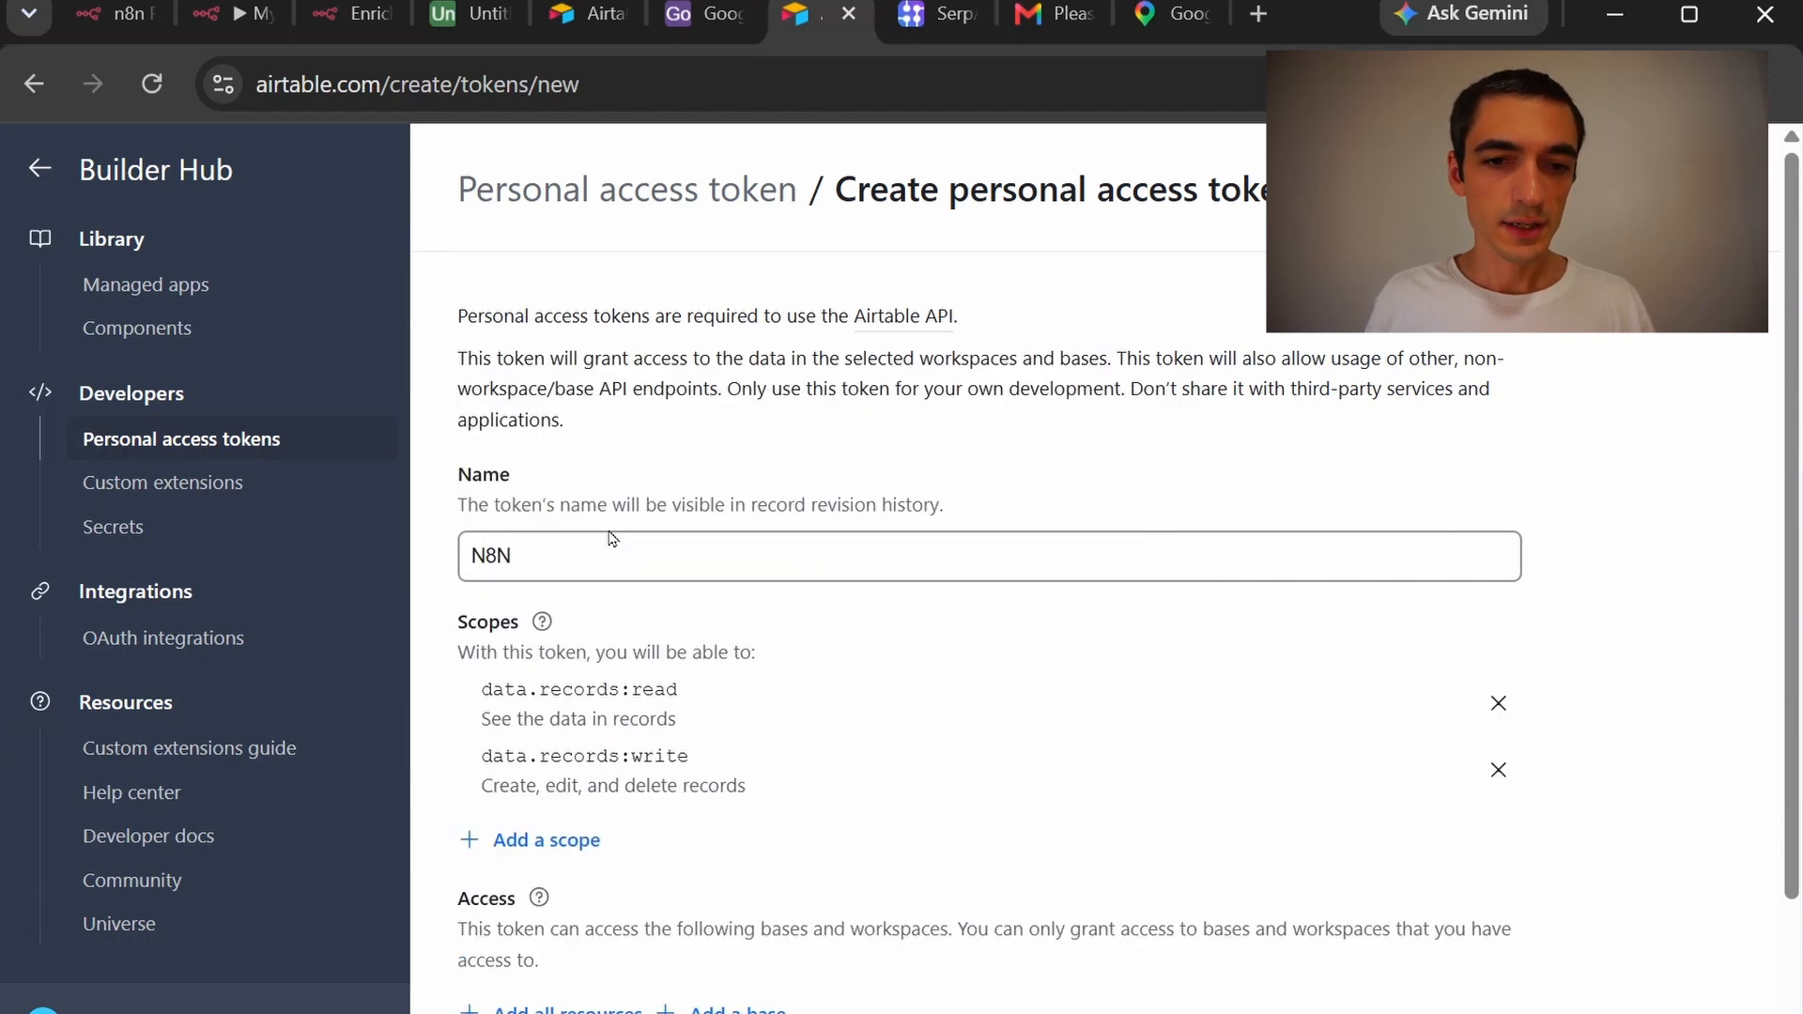
pyautogui.click(568, 844)
pyautogui.click(807, 662)
pyautogui.scroll(-2, 1112, 835)
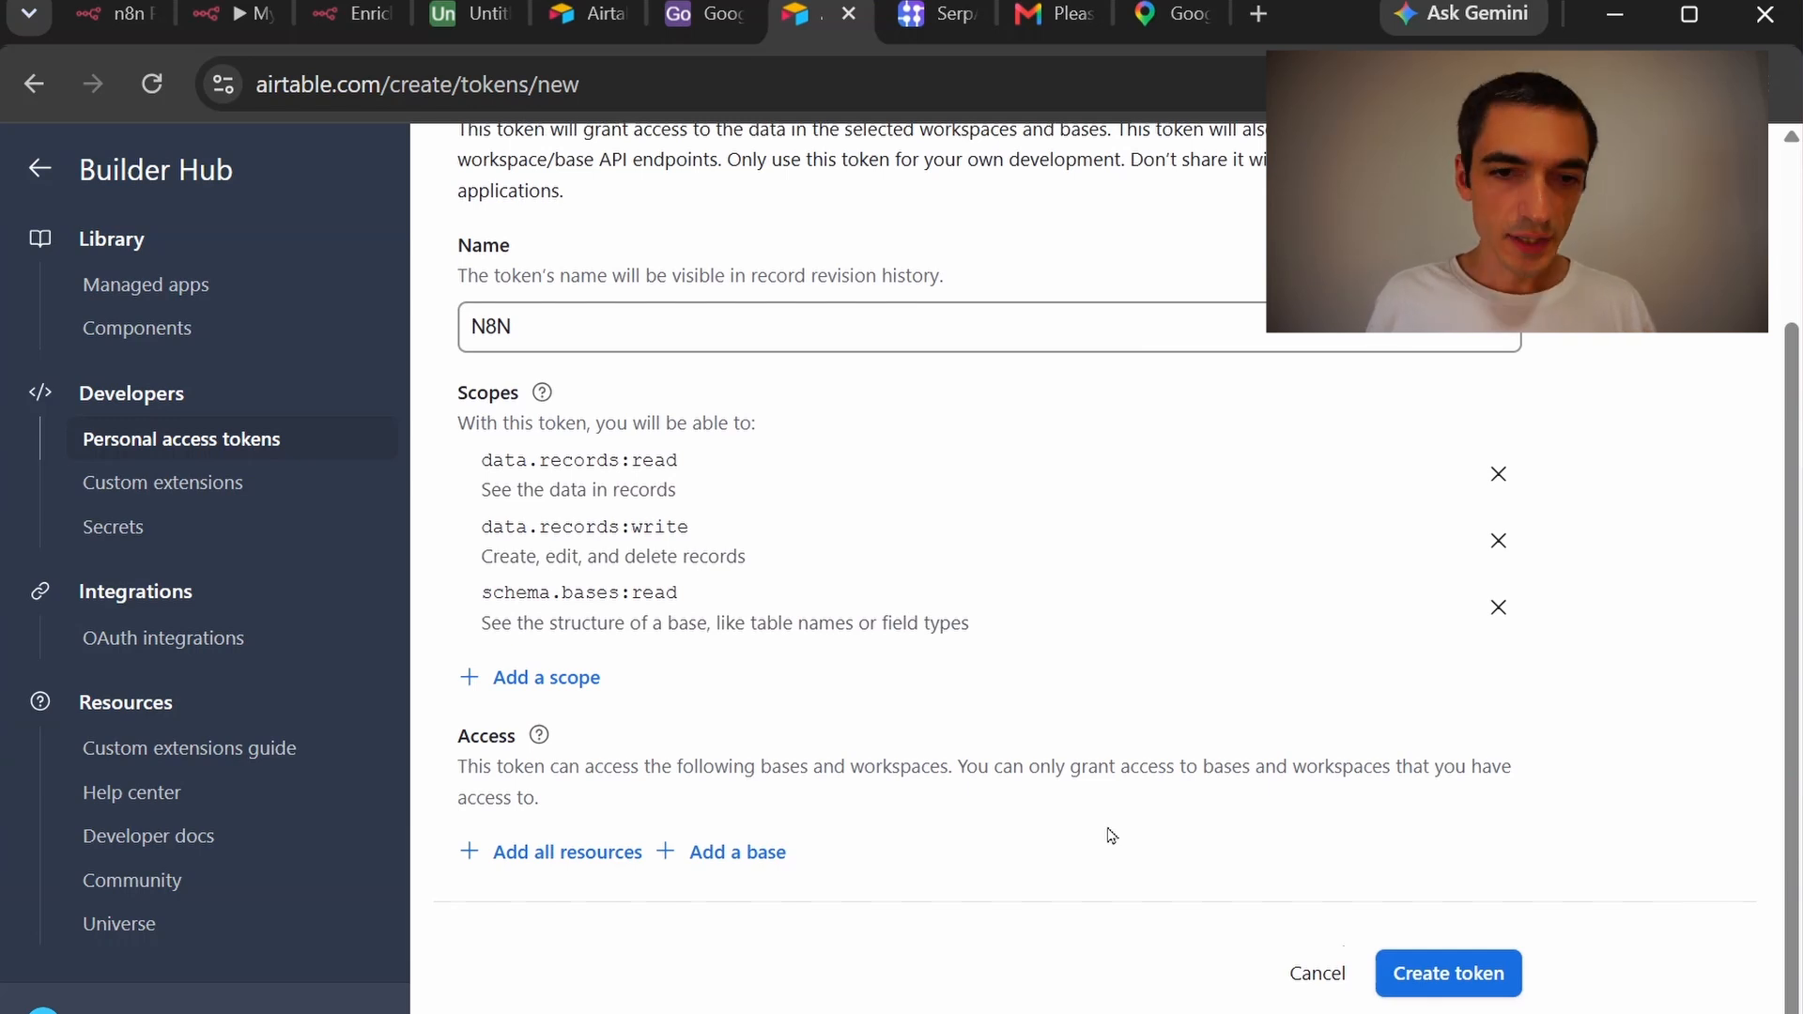
pyautogui.click(620, 833)
pyautogui.scroll(-1, 1104, 667)
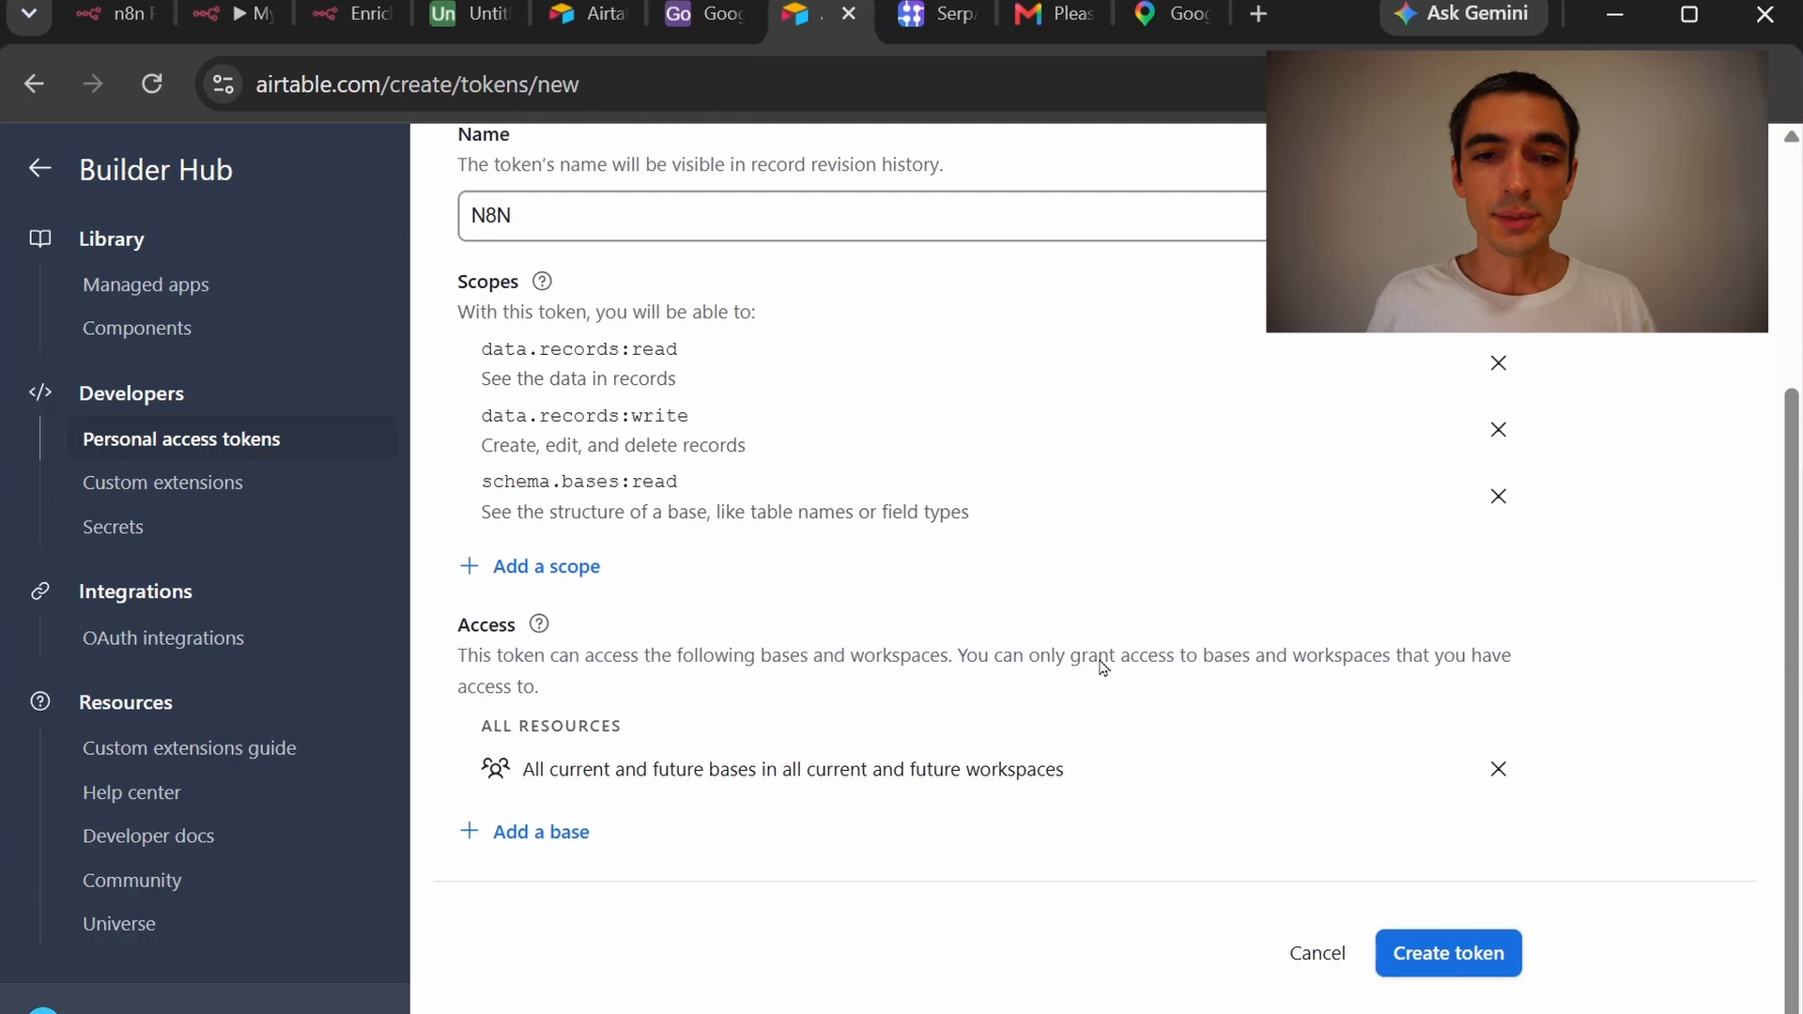
# Create the N8N token and copy it for later use
pyautogui.click(1516, 957)
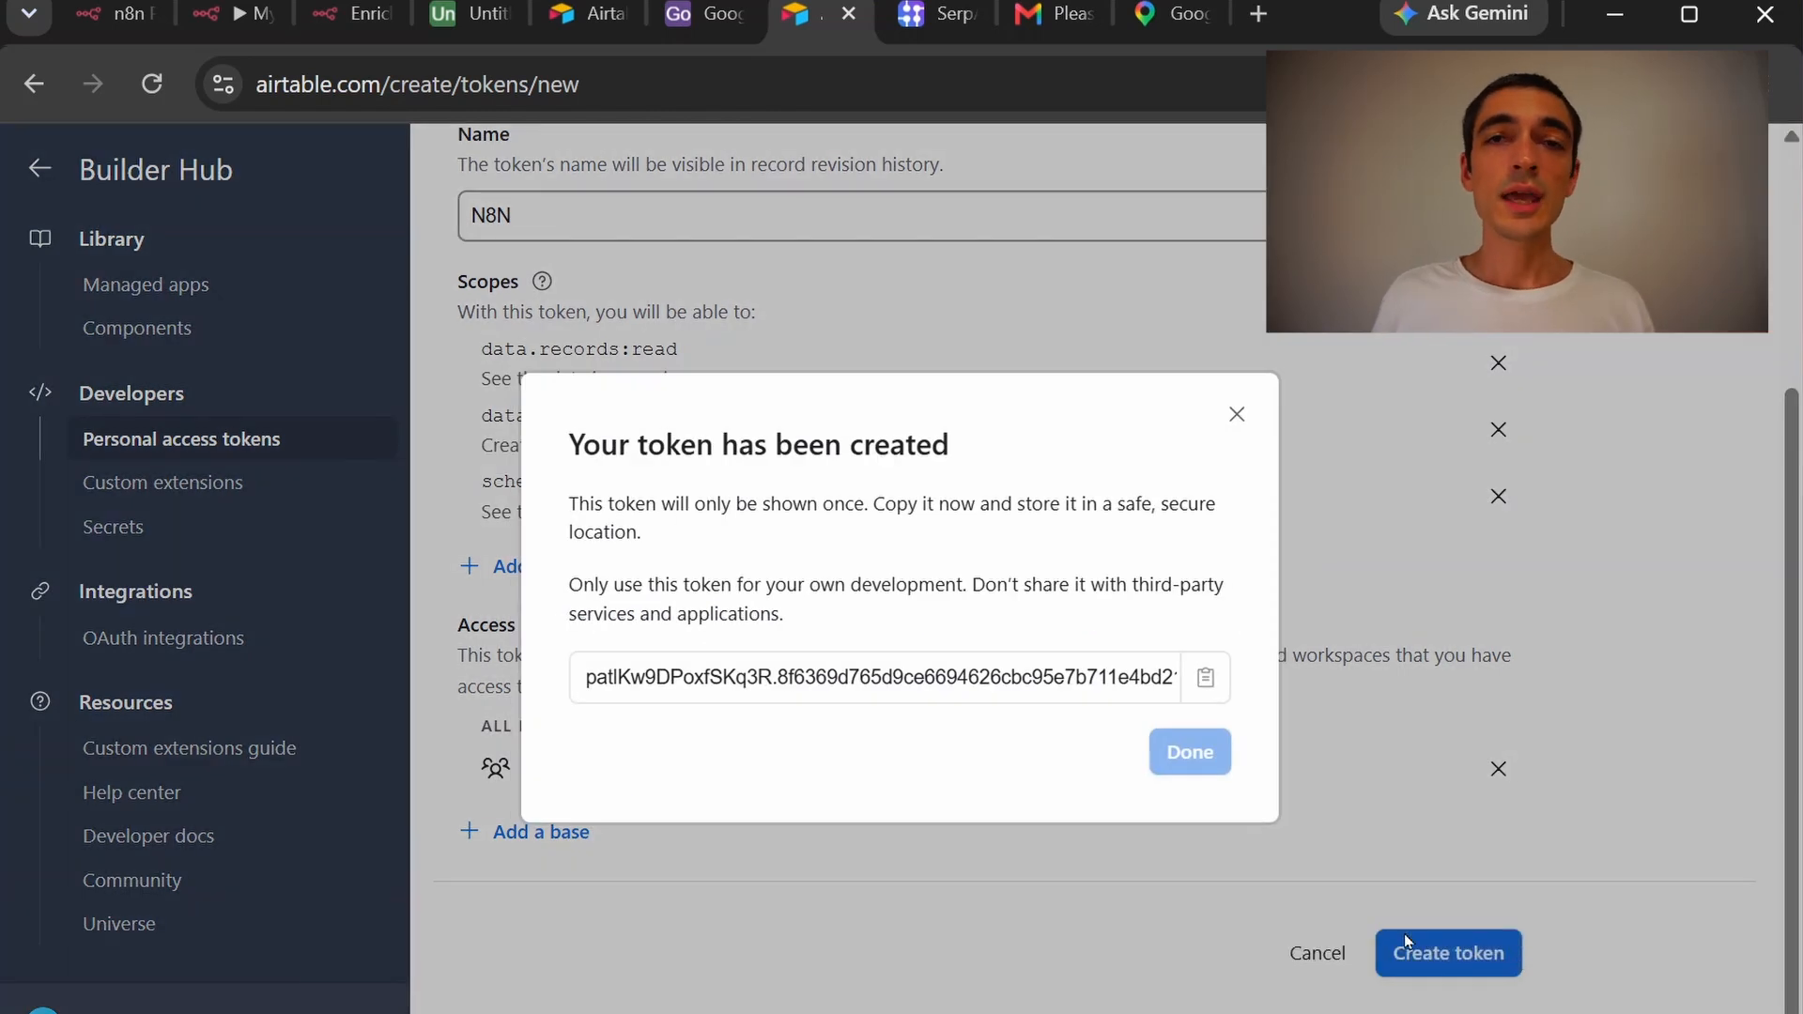
pyautogui.click(1201, 681)
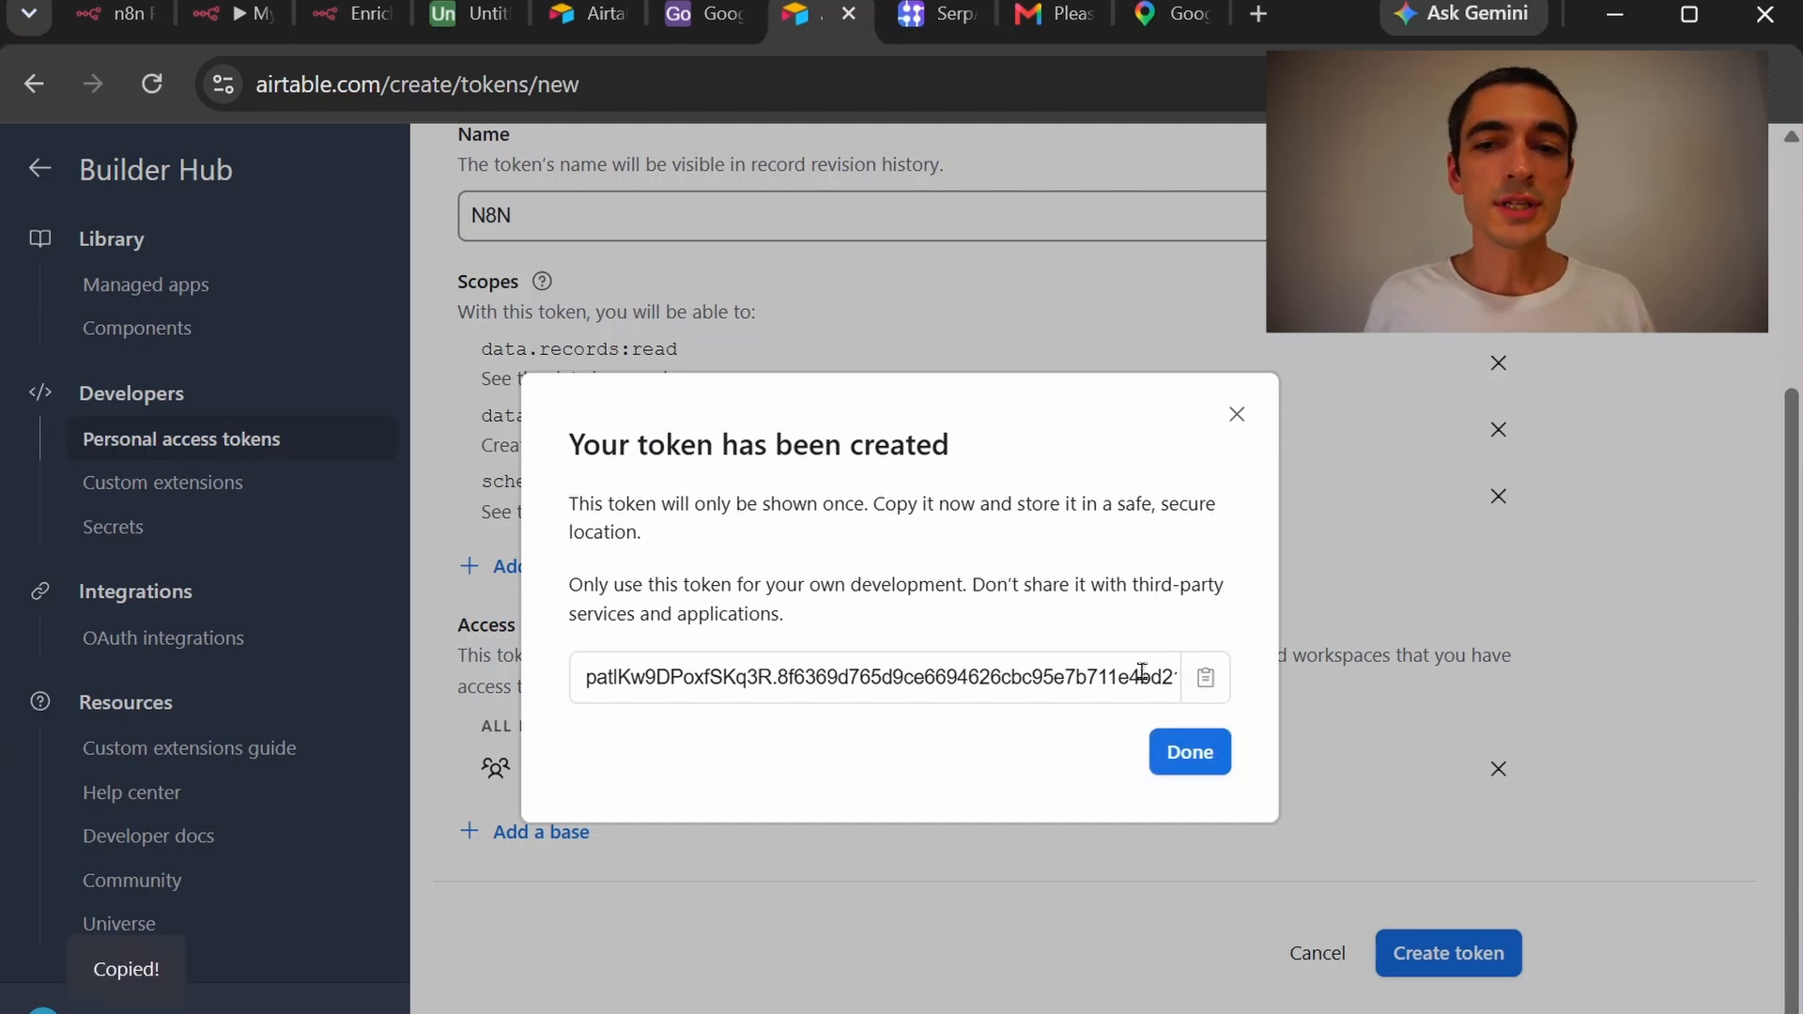
pyautogui.click(1185, 750)
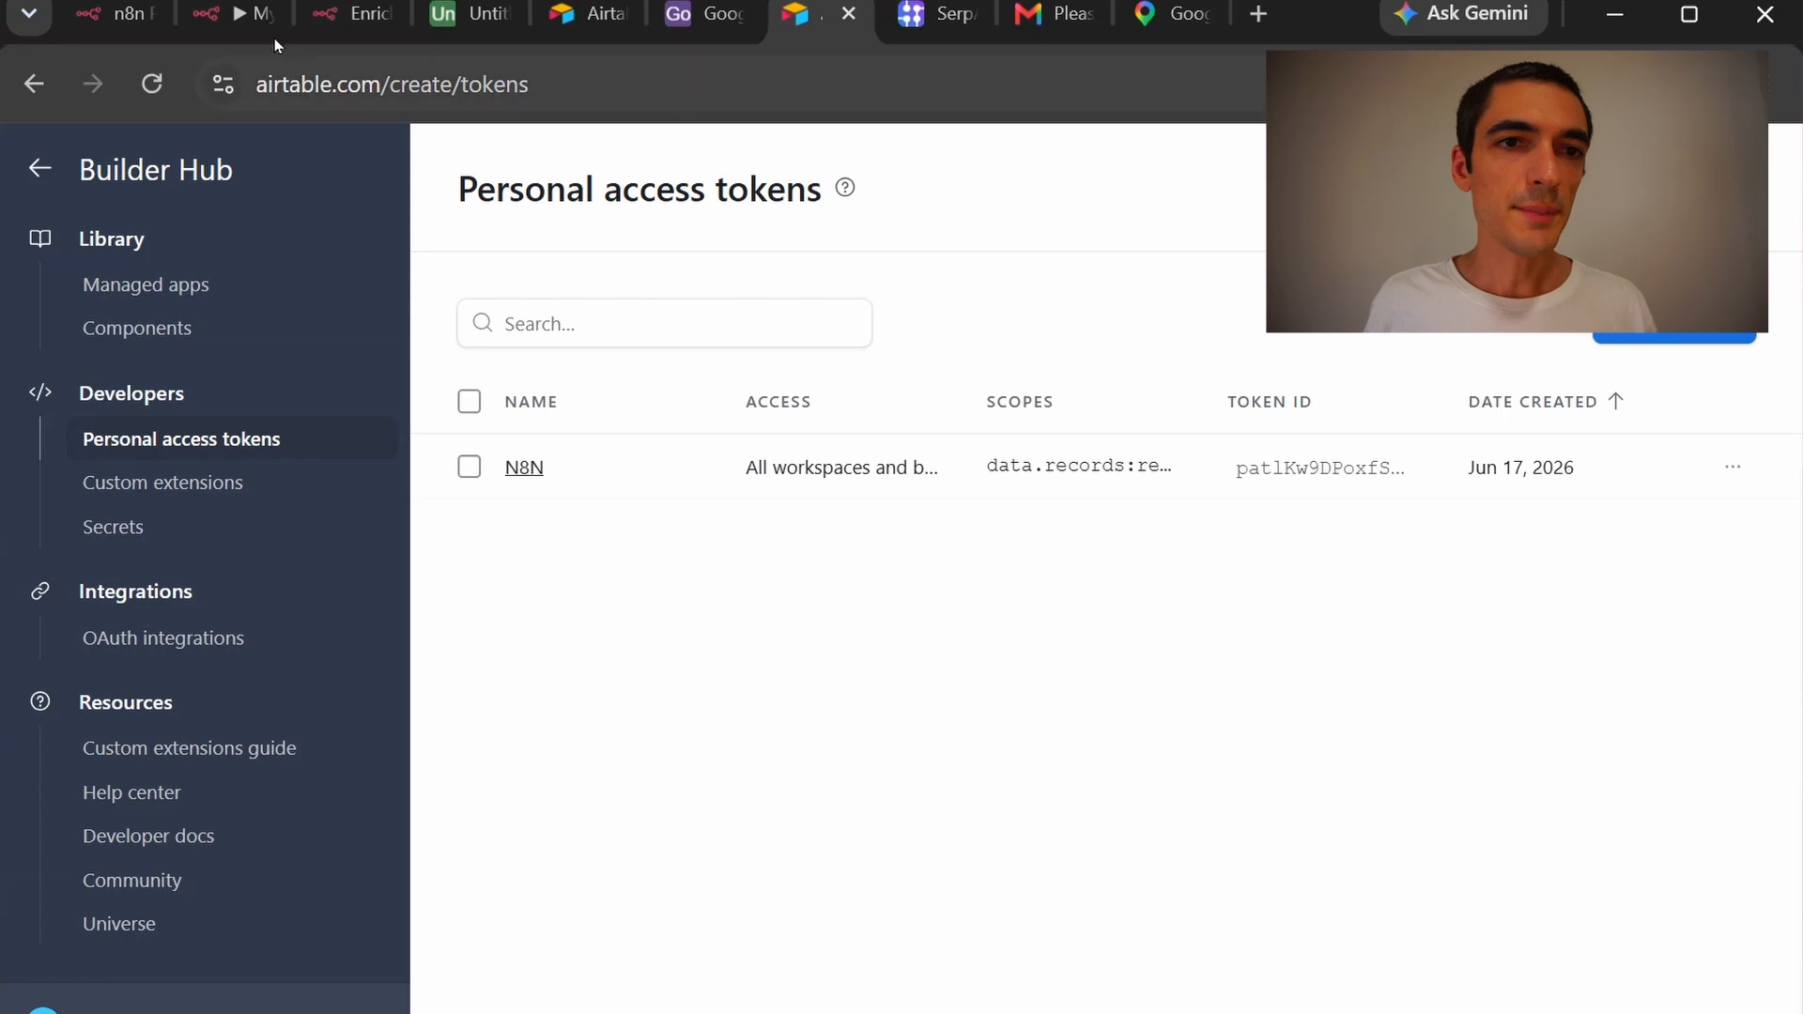
# Add a new Airtable credential to Retrieve Searches from Airtable using the pasted token
pyautogui.click(240, 18)
pyautogui.scroll(6, 563, 731)
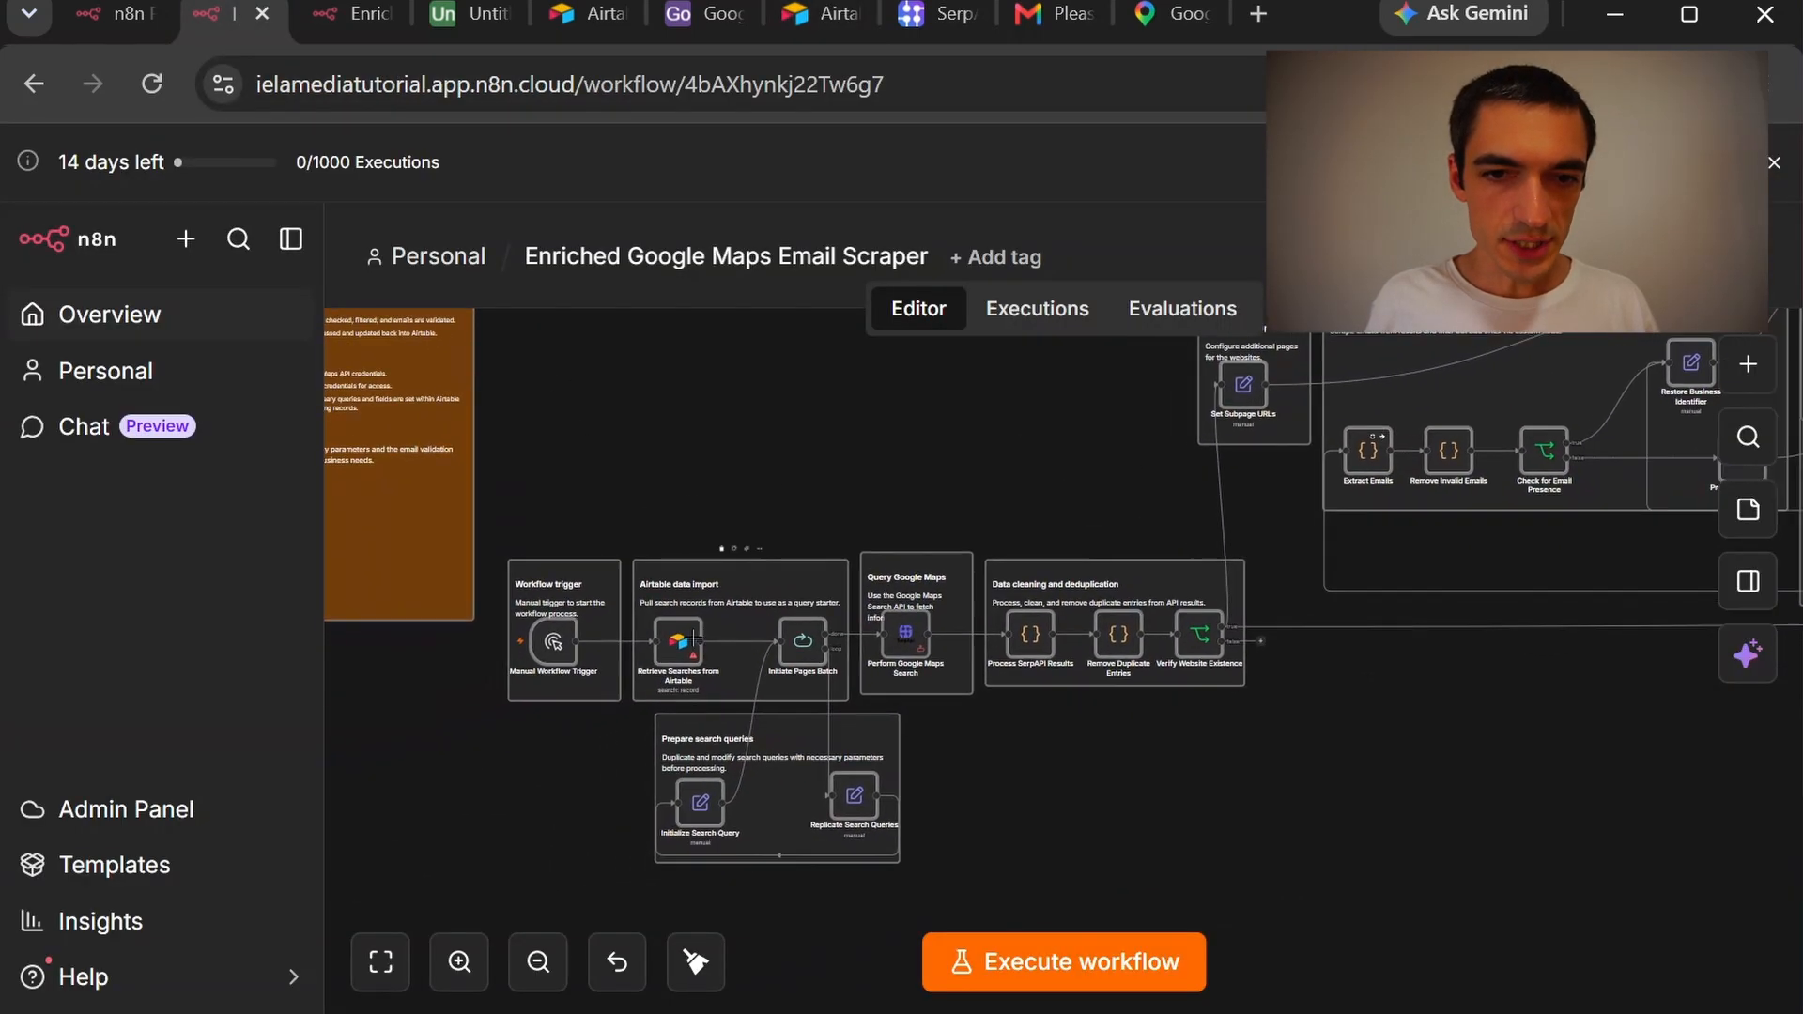
pyautogui.scroll(2, 668, 699)
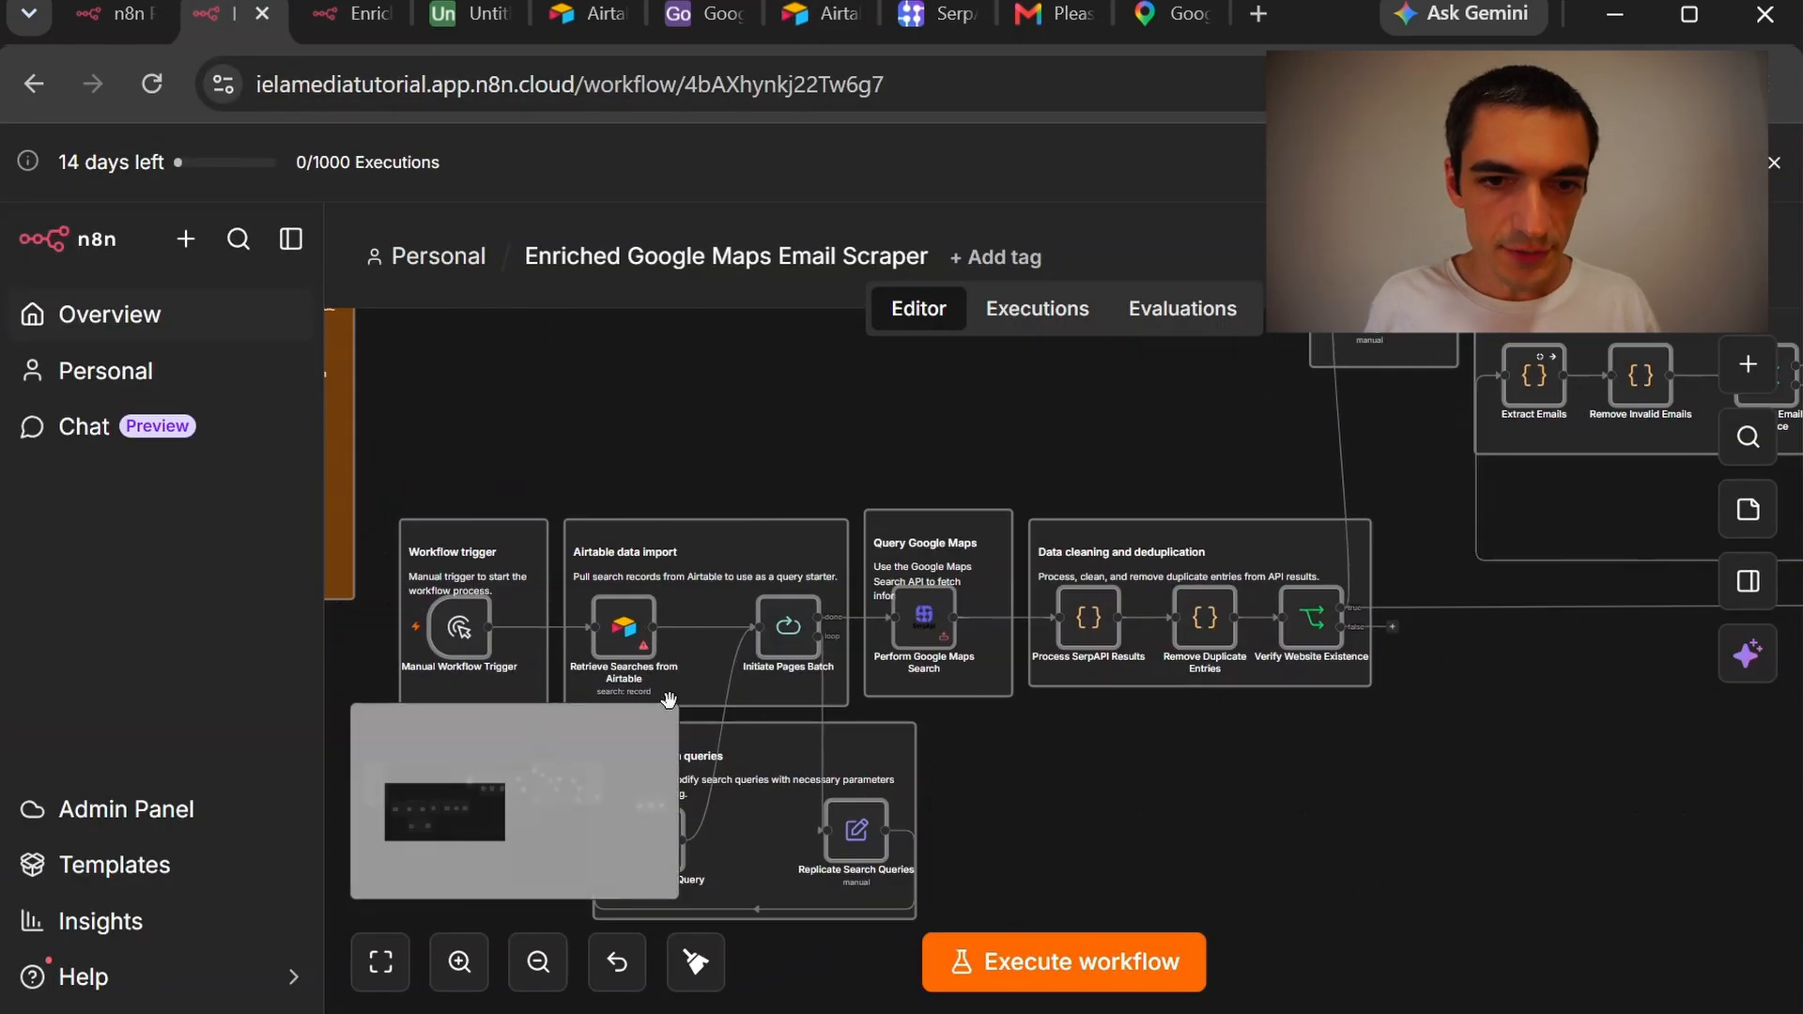
pyautogui.doubleClick(634, 636)
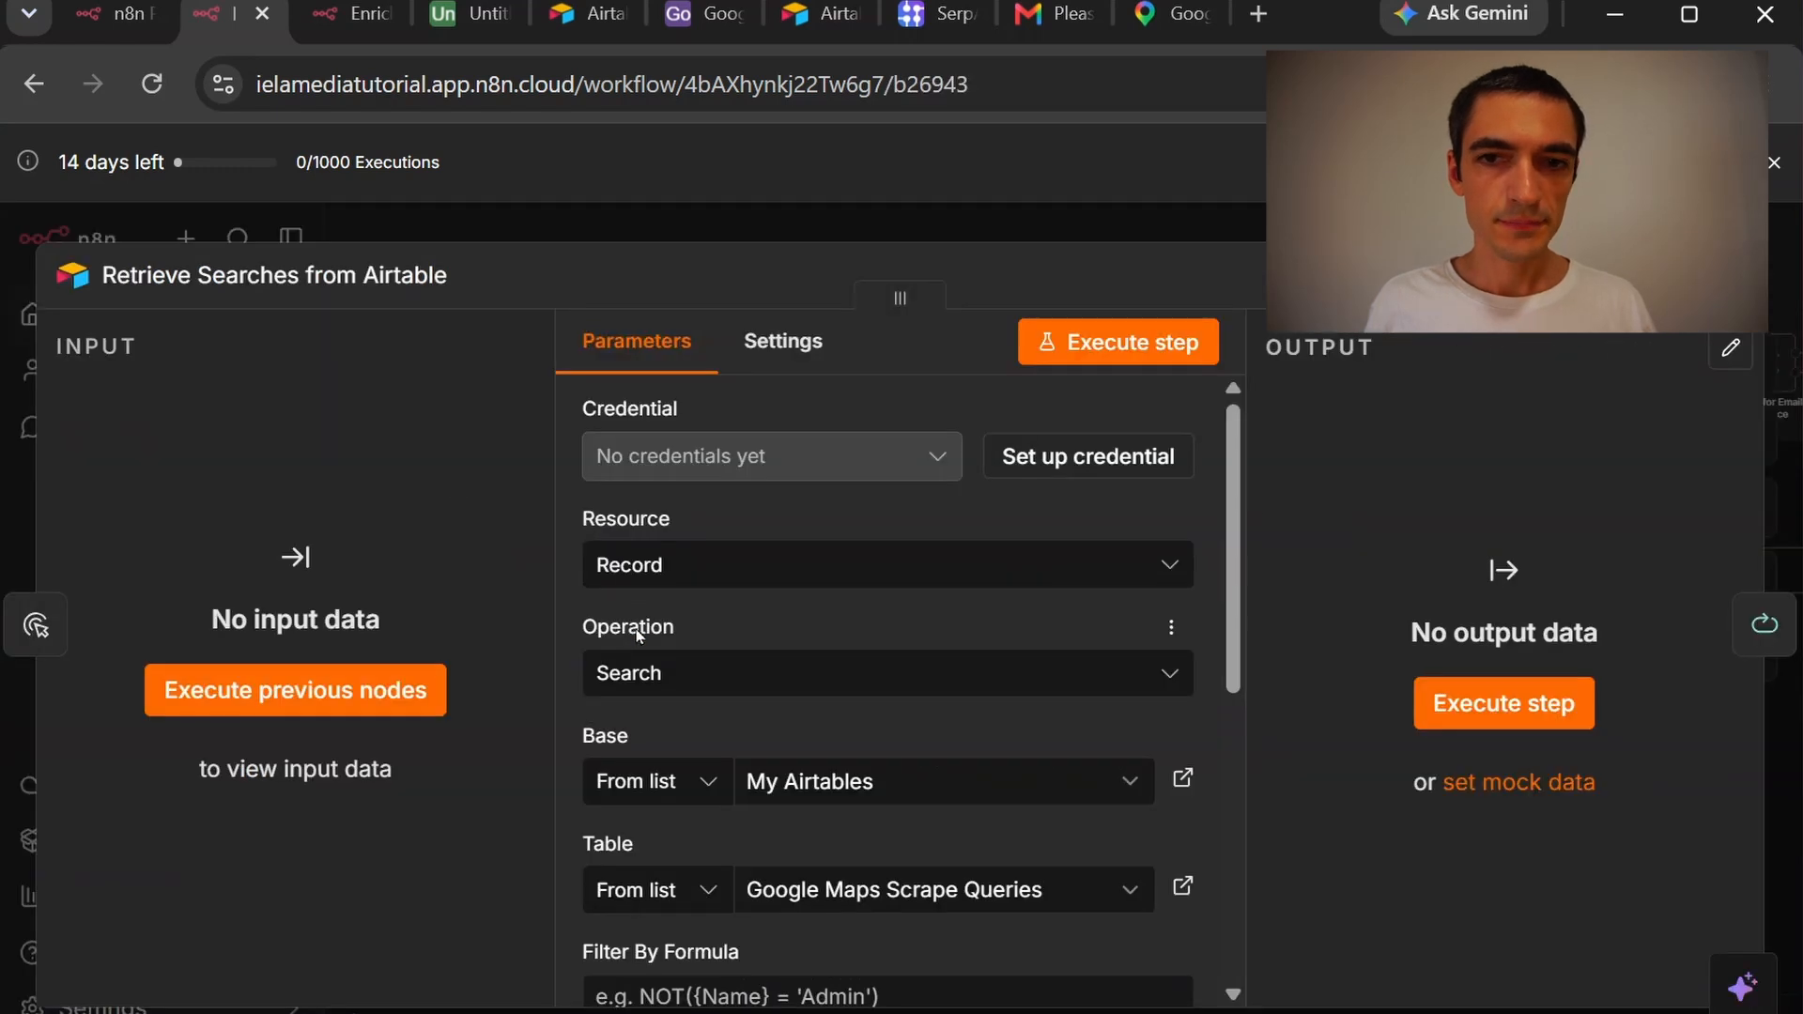
pyautogui.click(1086, 456)
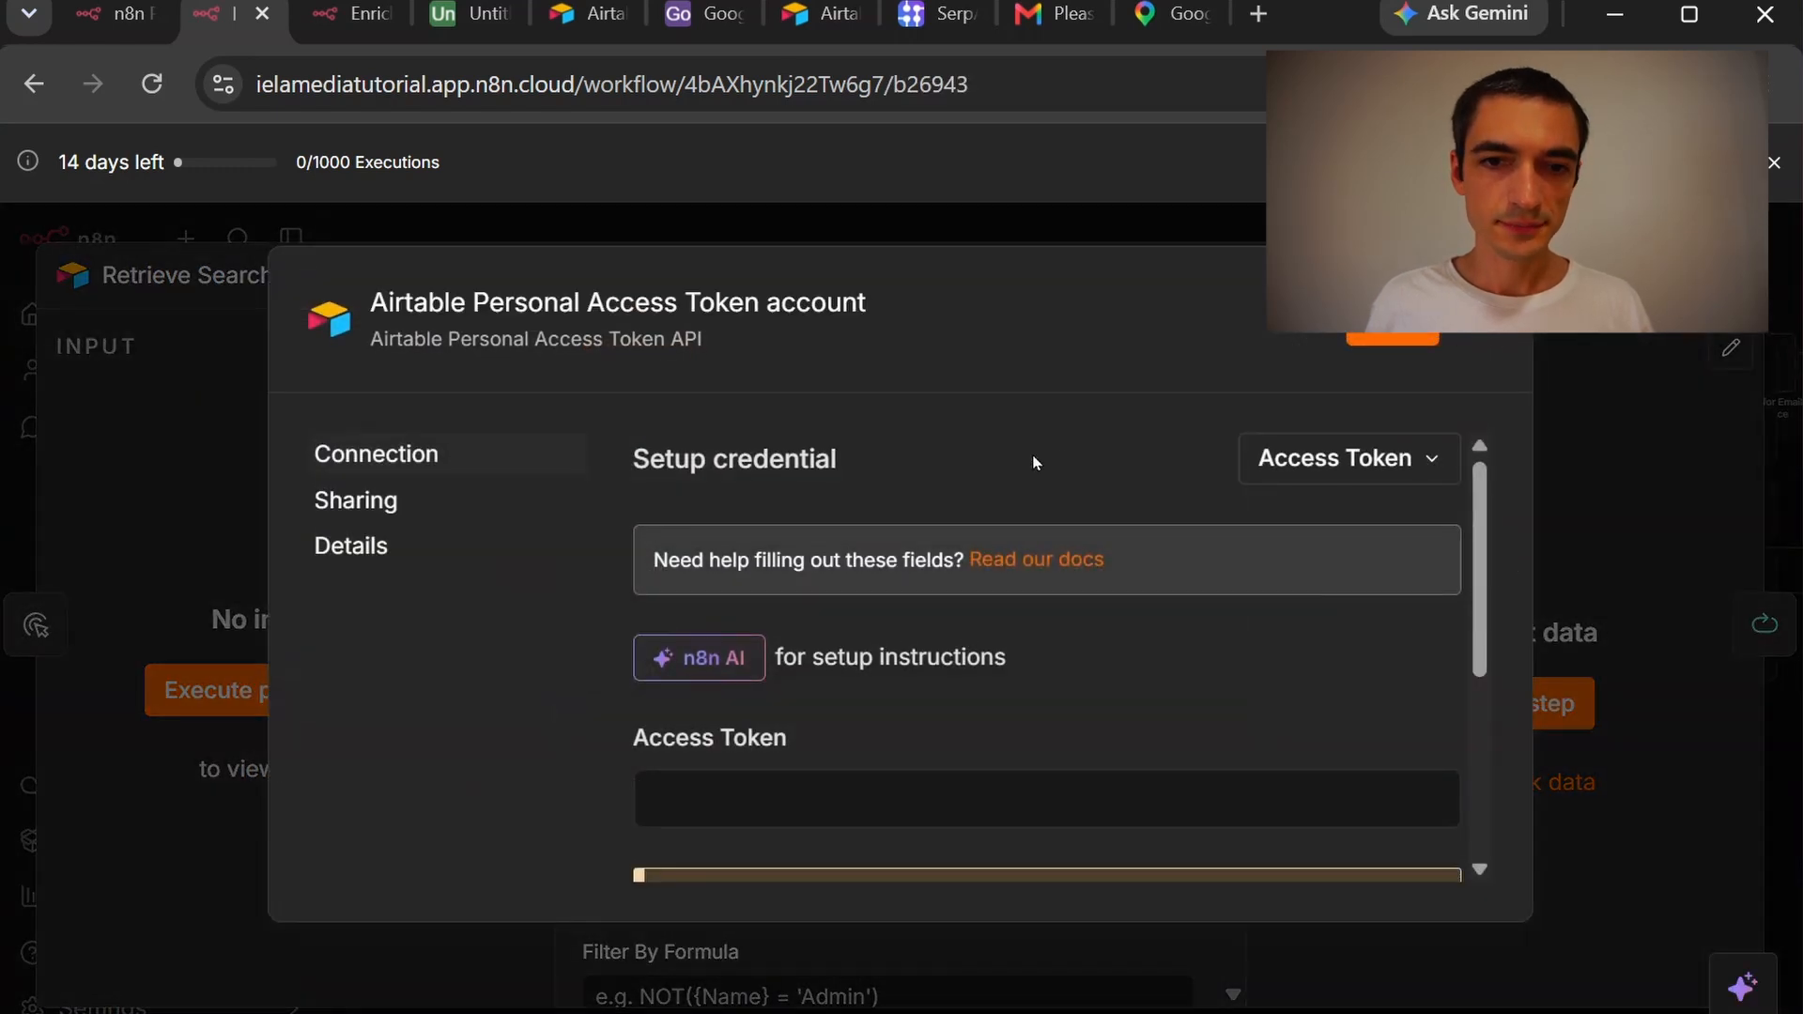
pyautogui.scroll(-2, 922, 456)
pyautogui.click(927, 632)
pyautogui.hotkey('ctrl', 'v')
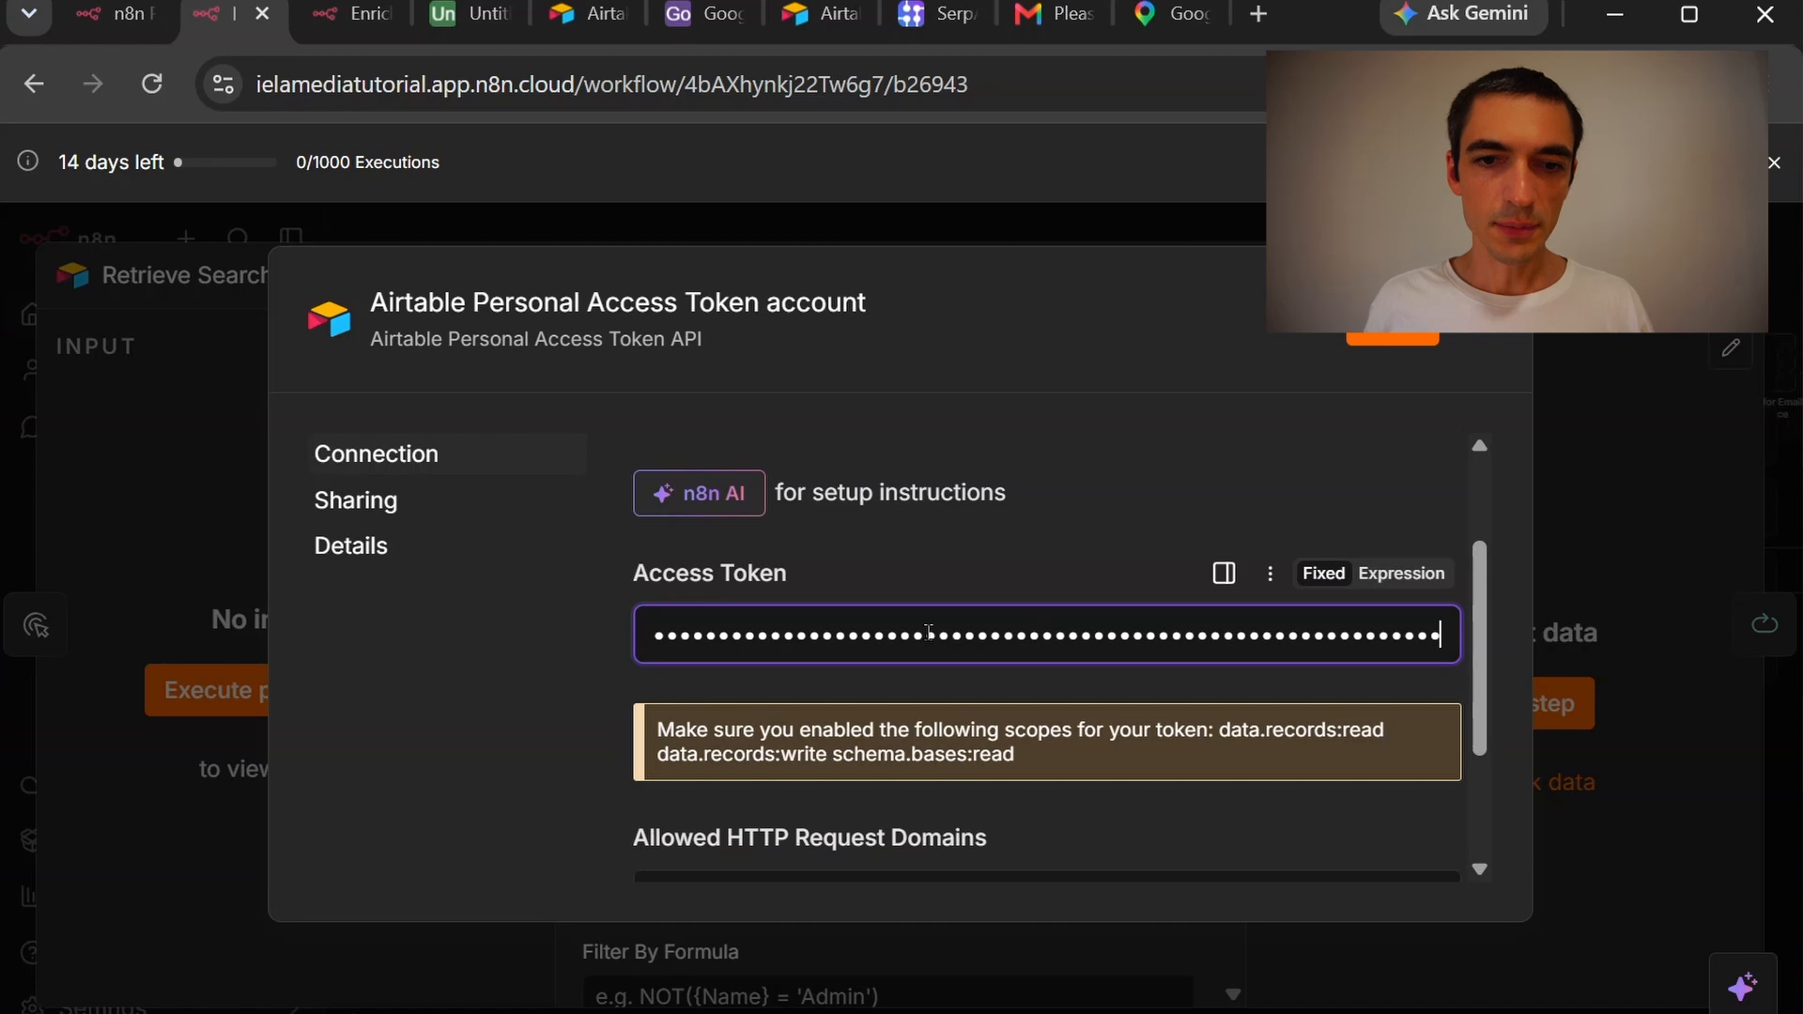
pyautogui.scroll(-3, 937, 718)
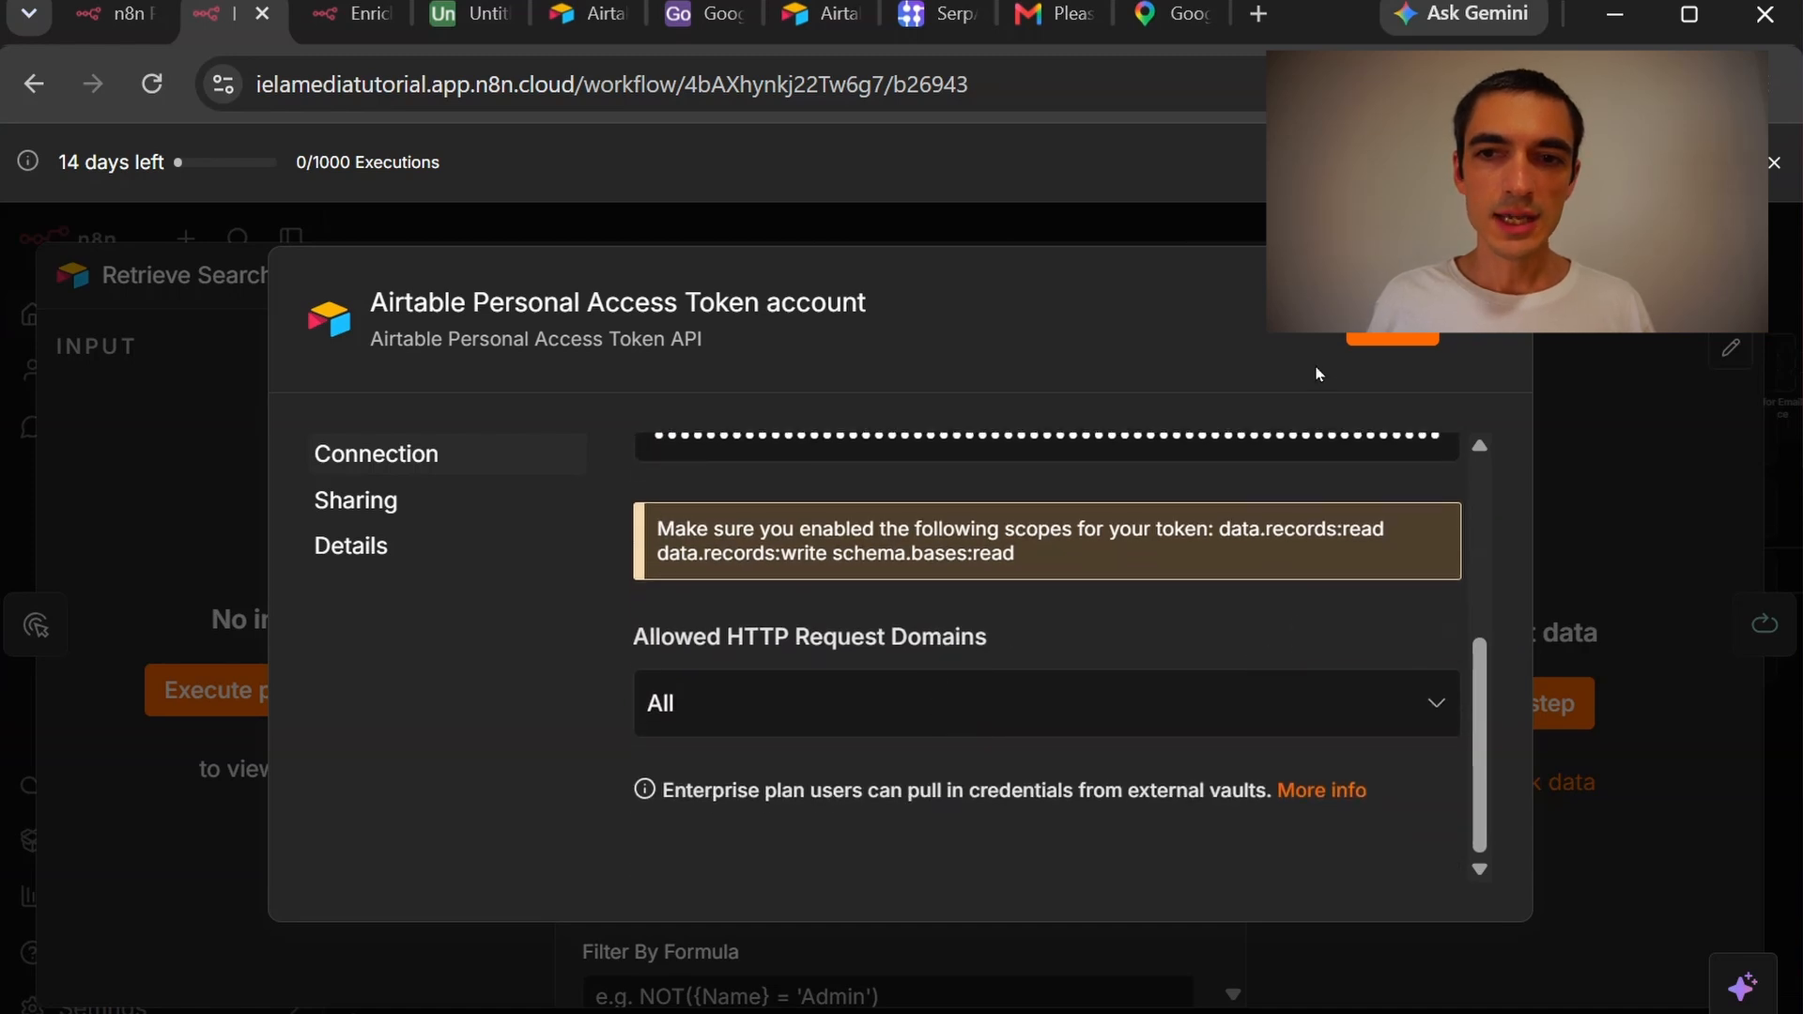
pyautogui.click(1363, 342)
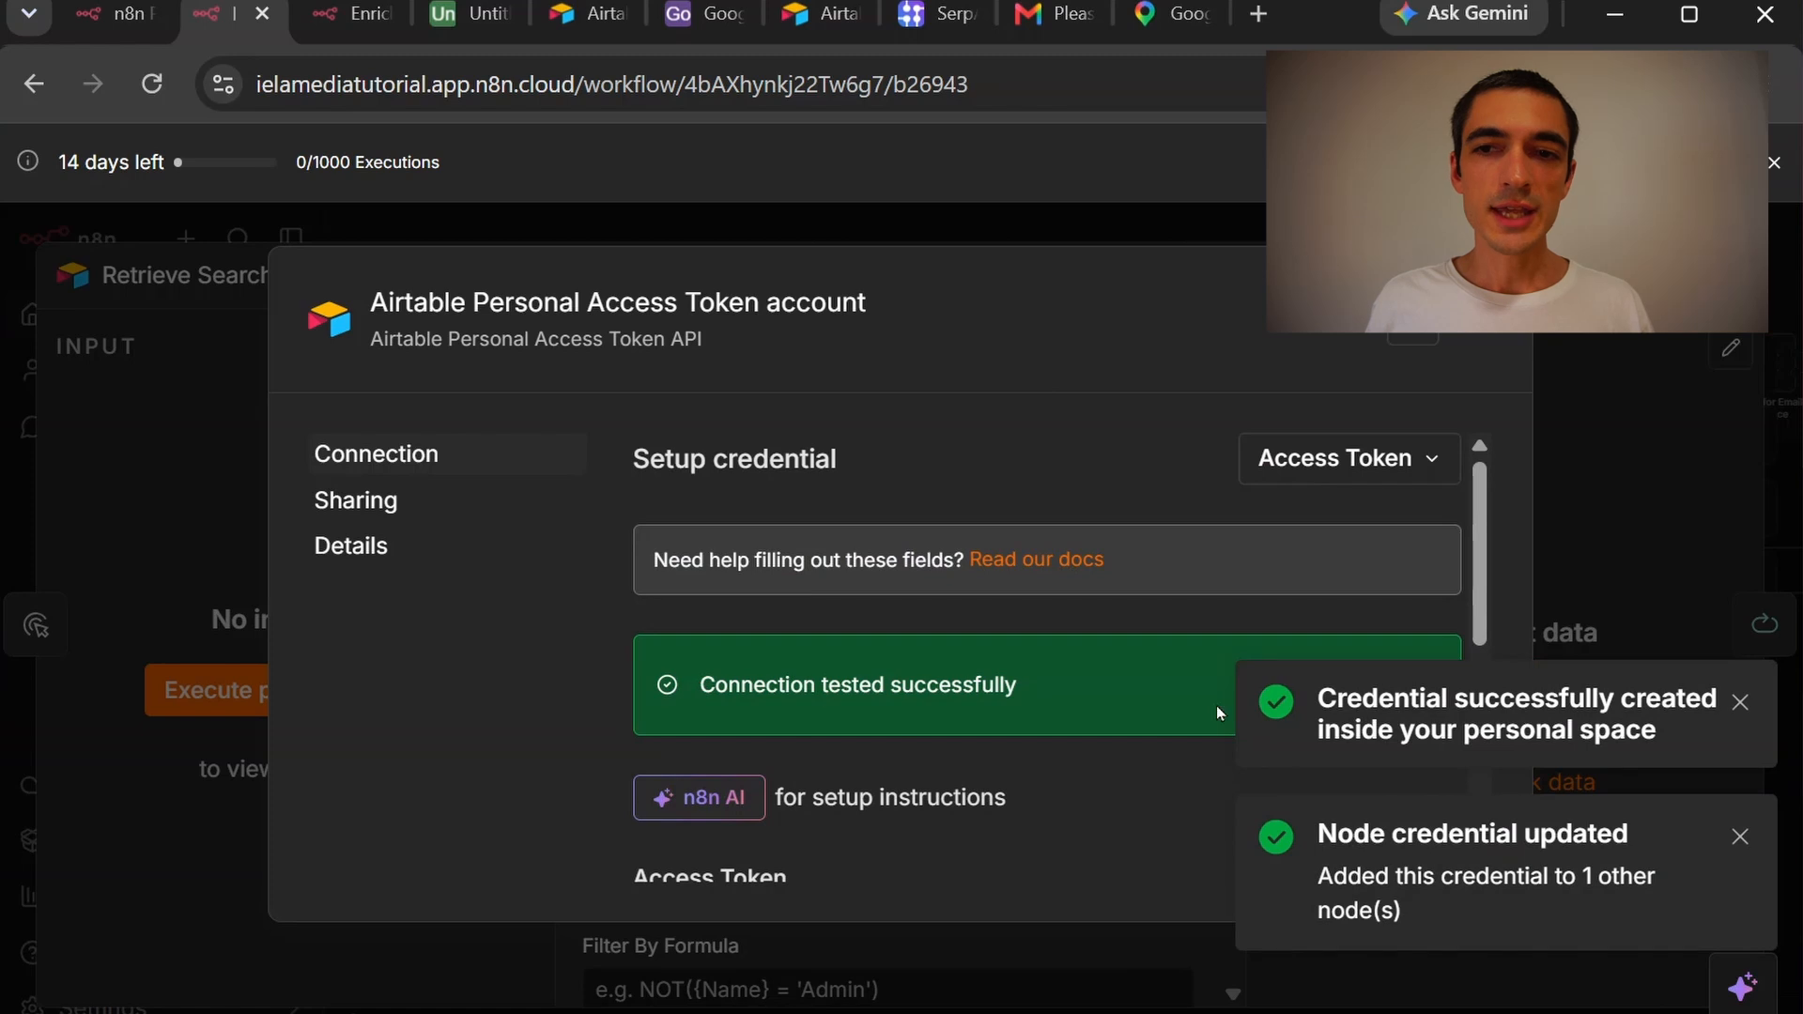
pyautogui.click(1505, 330)
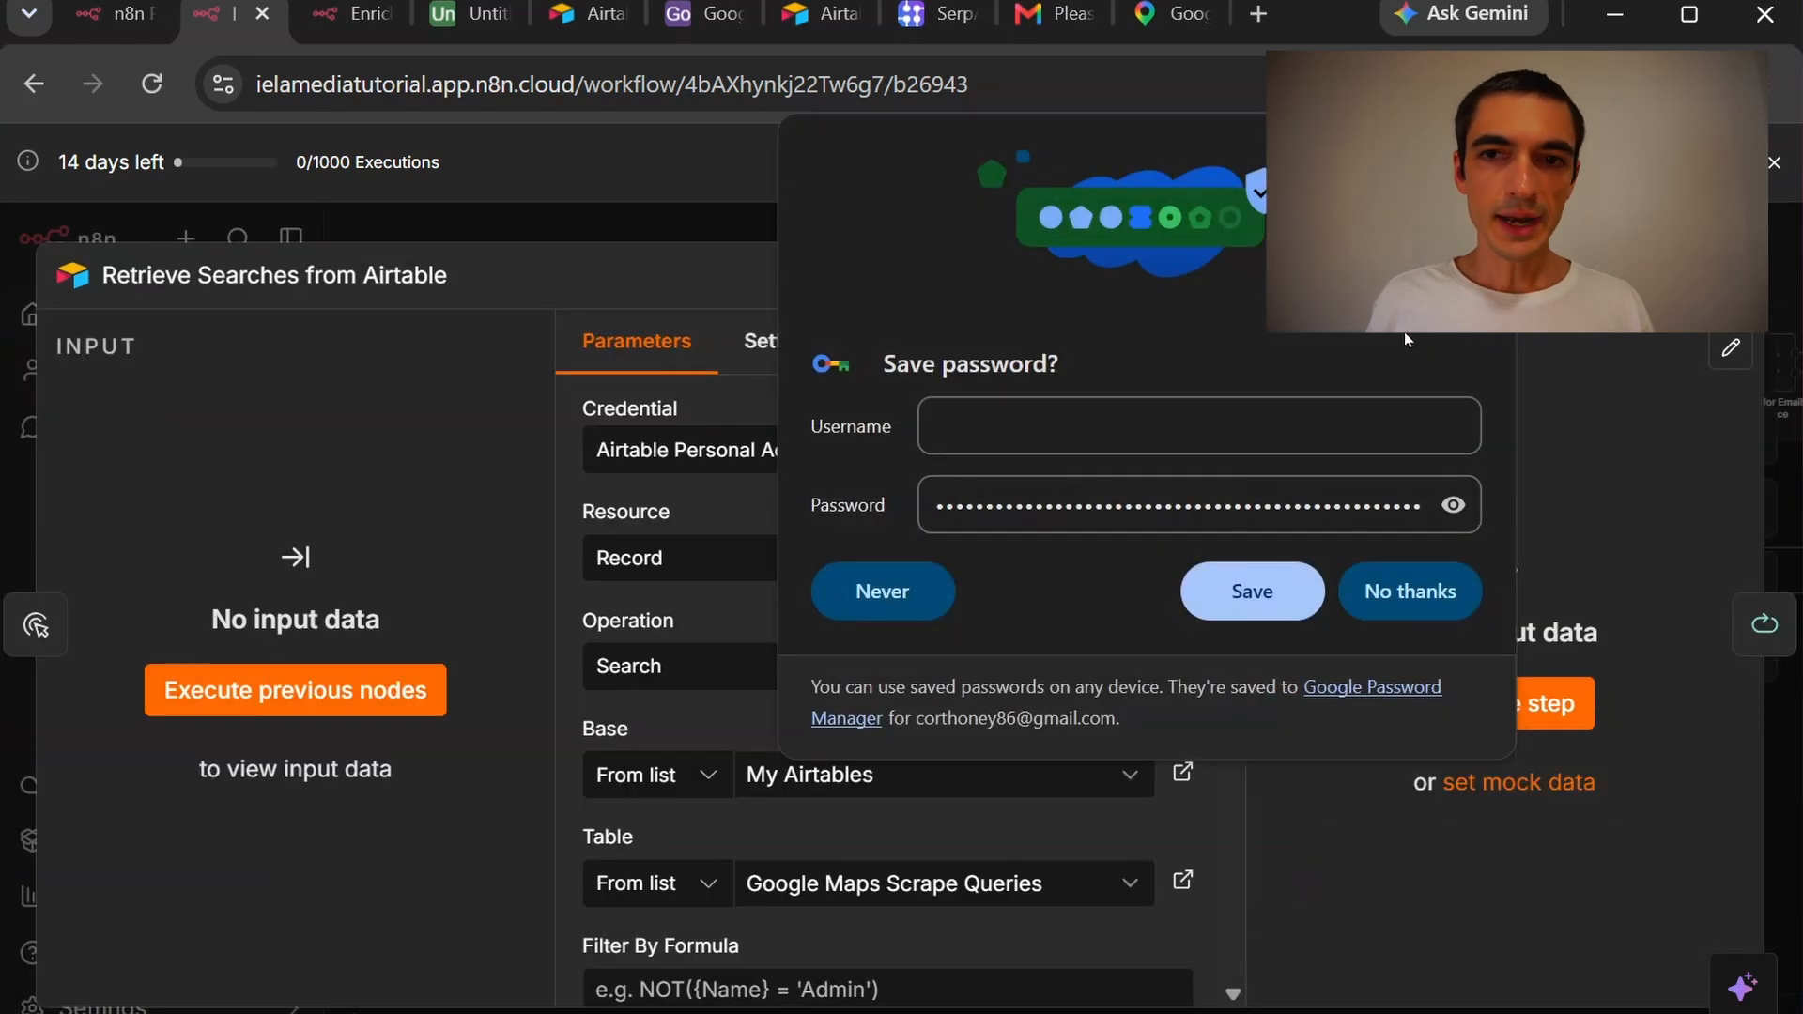
# Set the node's base to Google Maps Scraper and table to Google Maps Scrape Queries
pyautogui.scroll(-2, 953, 582)
pyautogui.click(949, 605)
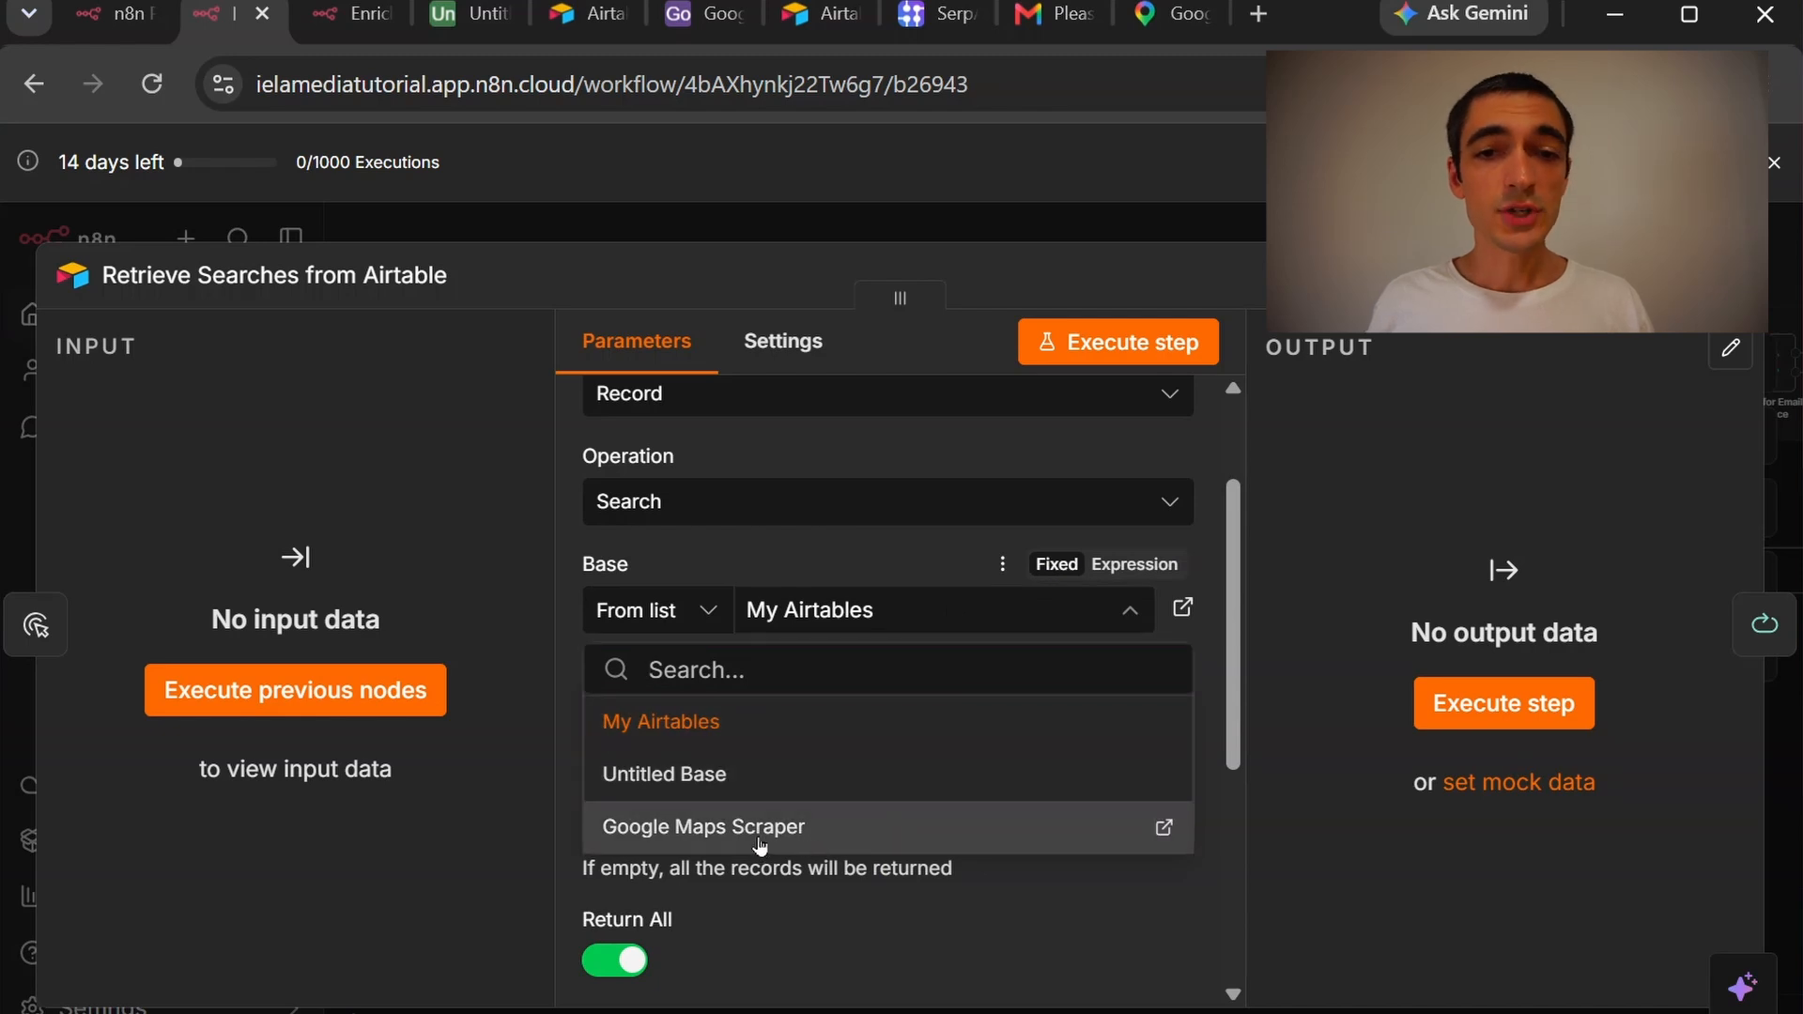
pyautogui.click(805, 843)
pyautogui.click(830, 725)
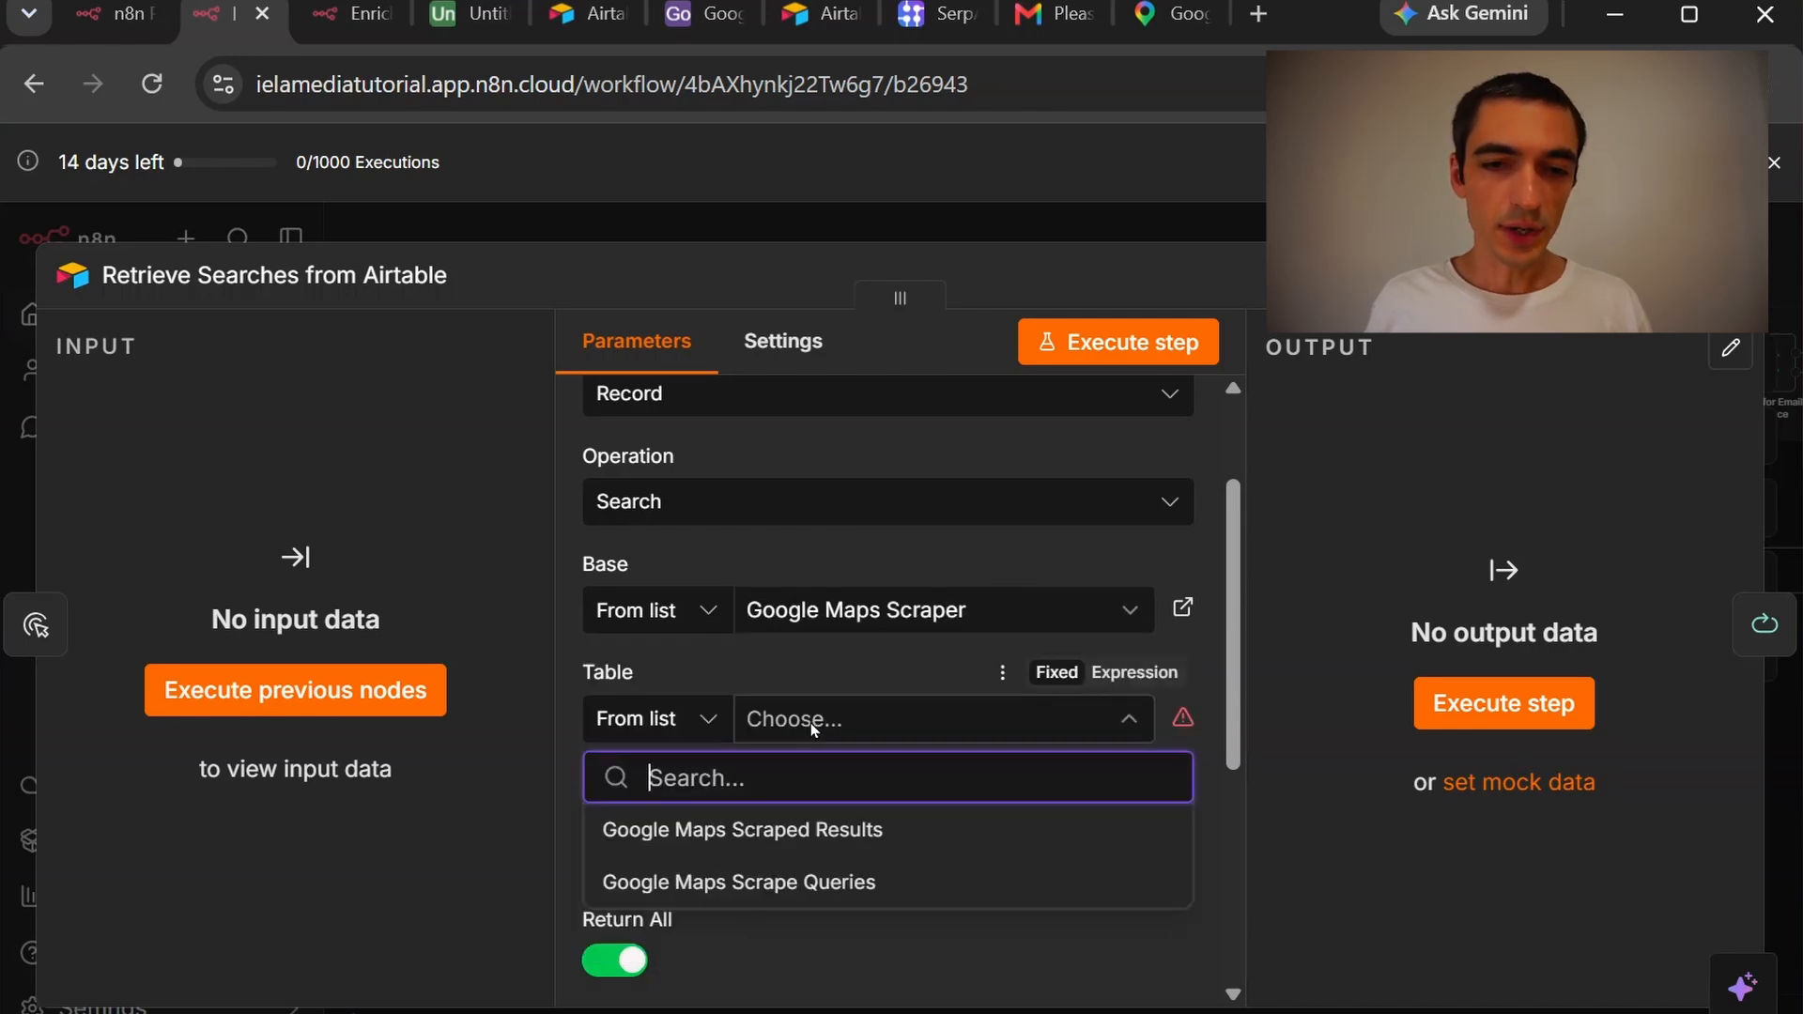
pyautogui.click(857, 879)
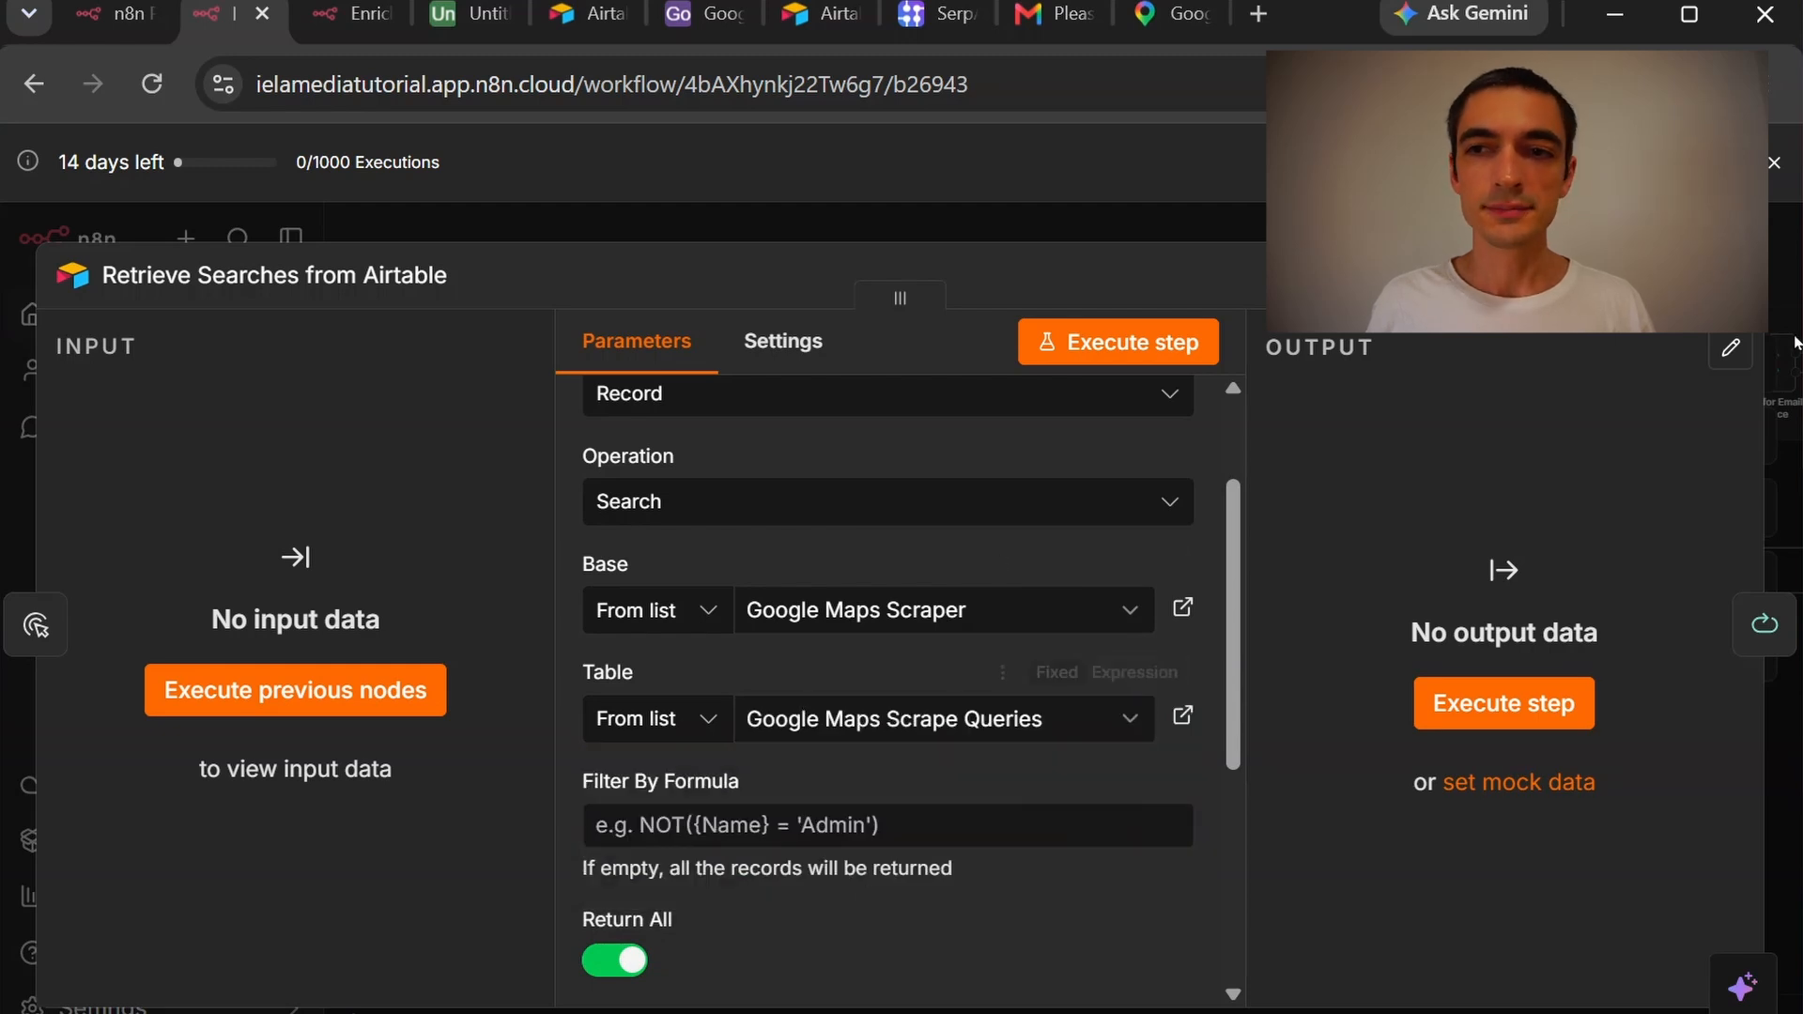
pyautogui.press('Escape')
pyautogui.moveTo(1282, 483); pyautogui.dragTo(17, 449)
pyautogui.moveTo(1694, 735); pyautogui.dragTo(235, 802)
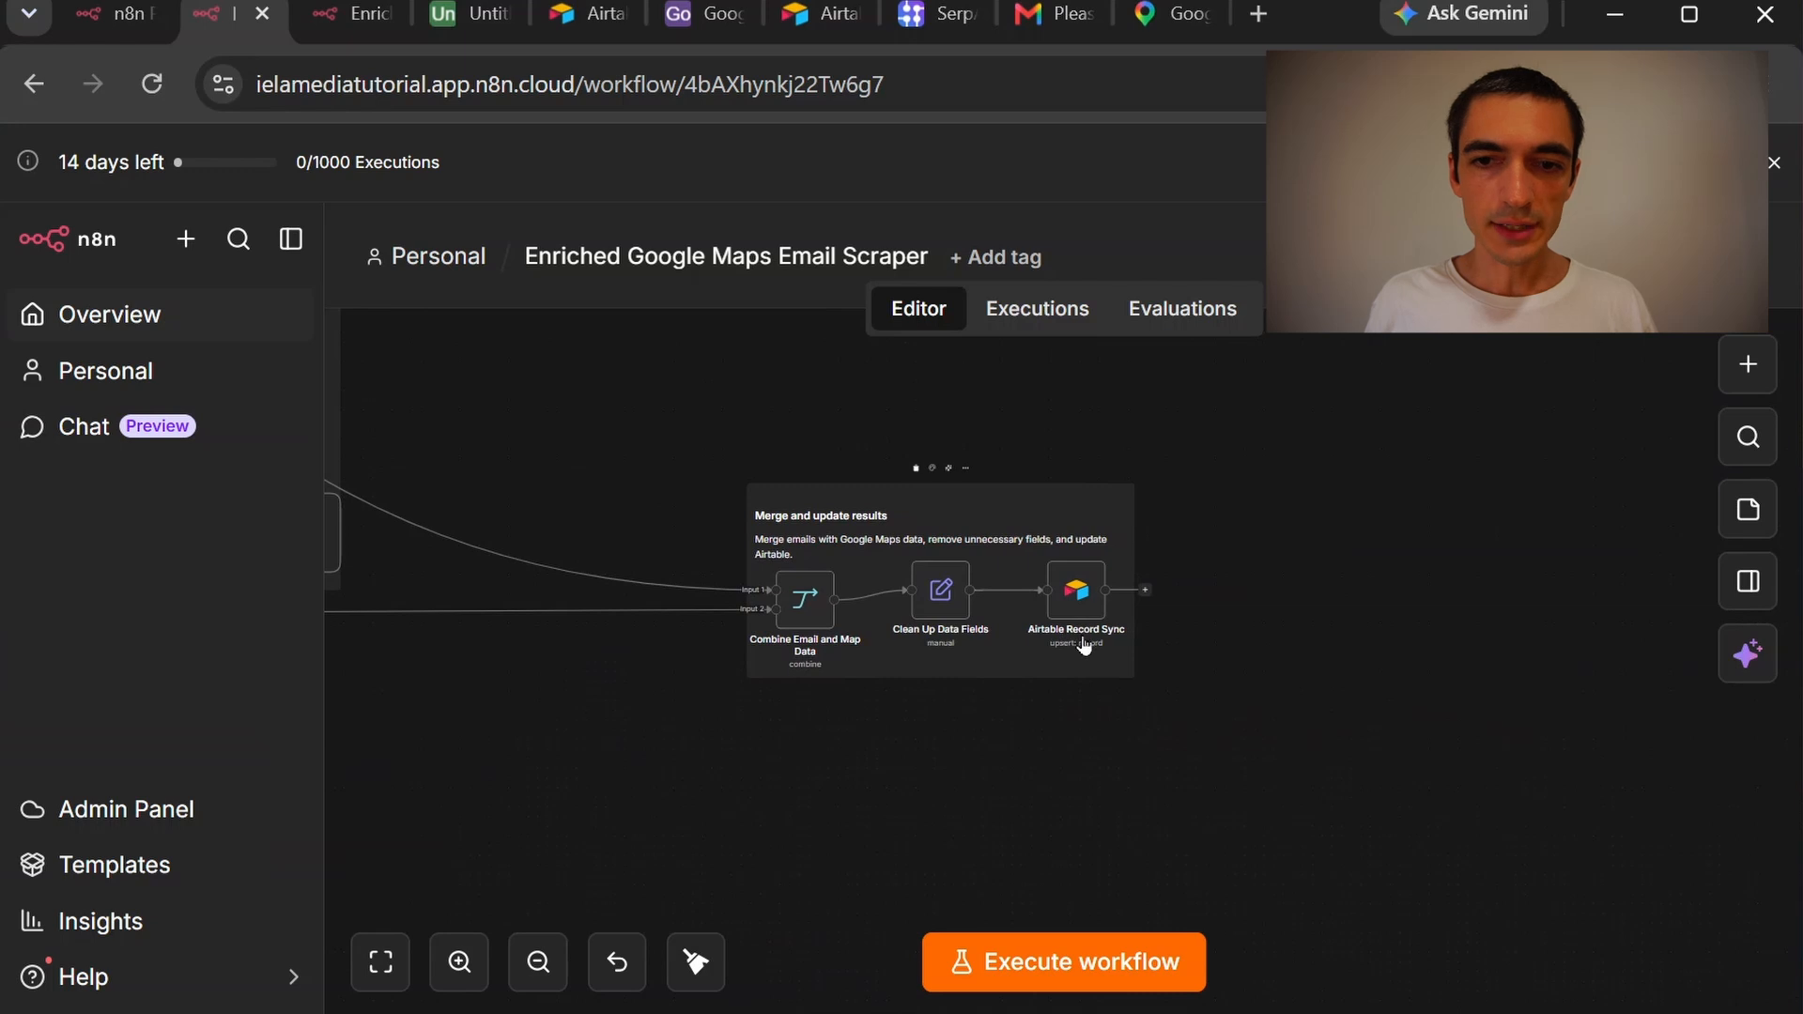
# Set Airtable Record Sync's base to Google Maps Scraper and its table to Google Maps Scraped Results
pyautogui.click(1080, 596)
pyautogui.doubleClick(1080, 594)
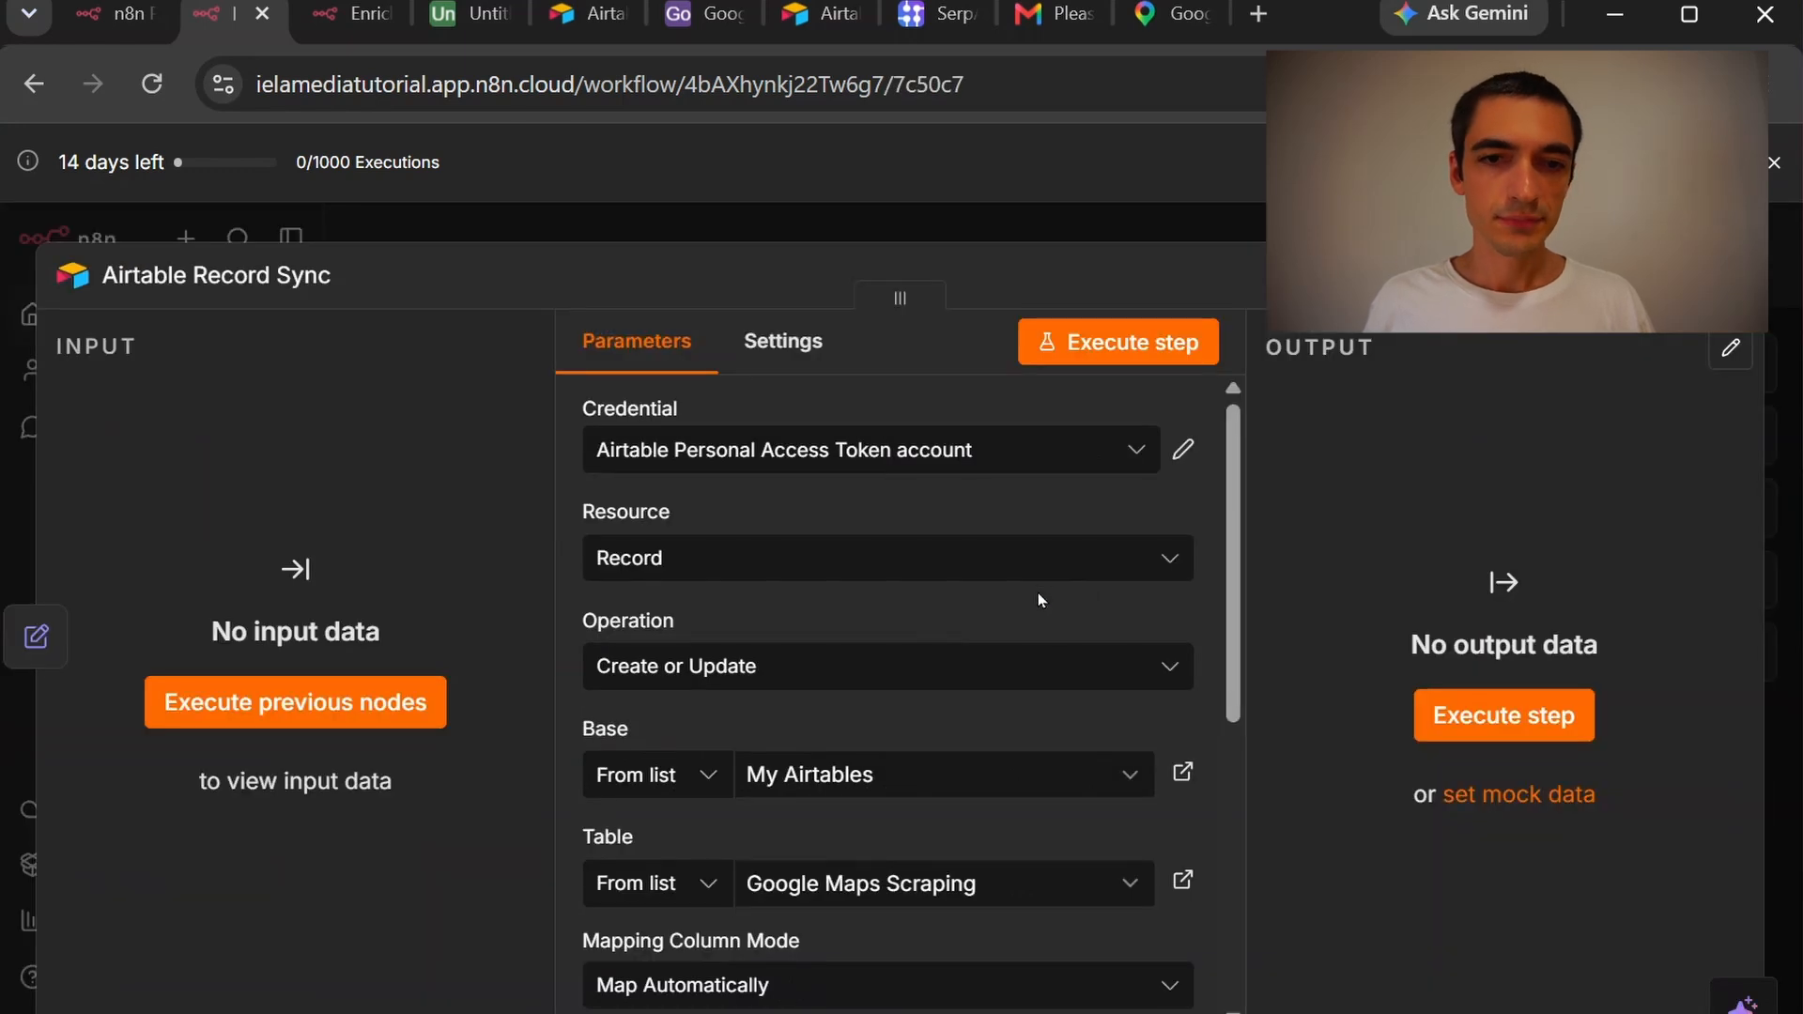
pyautogui.scroll(-2, 977, 606)
pyautogui.click(959, 613)
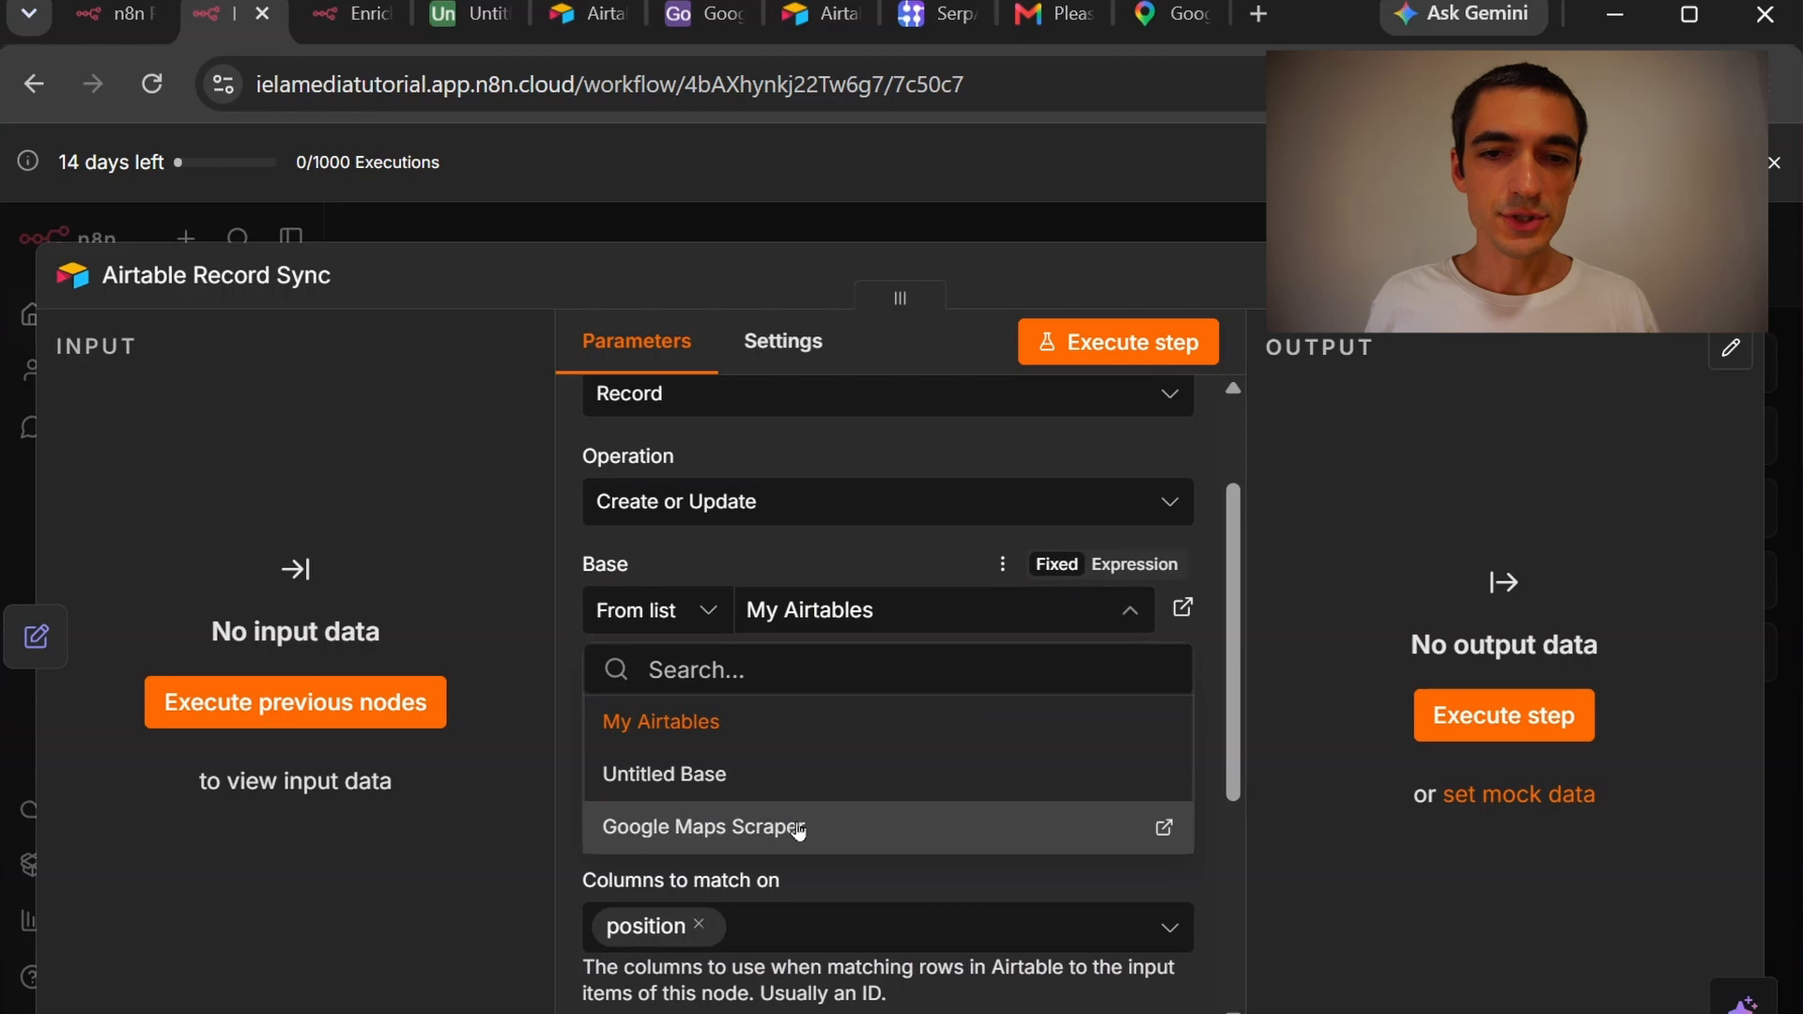
pyautogui.click(803, 830)
pyautogui.click(892, 729)
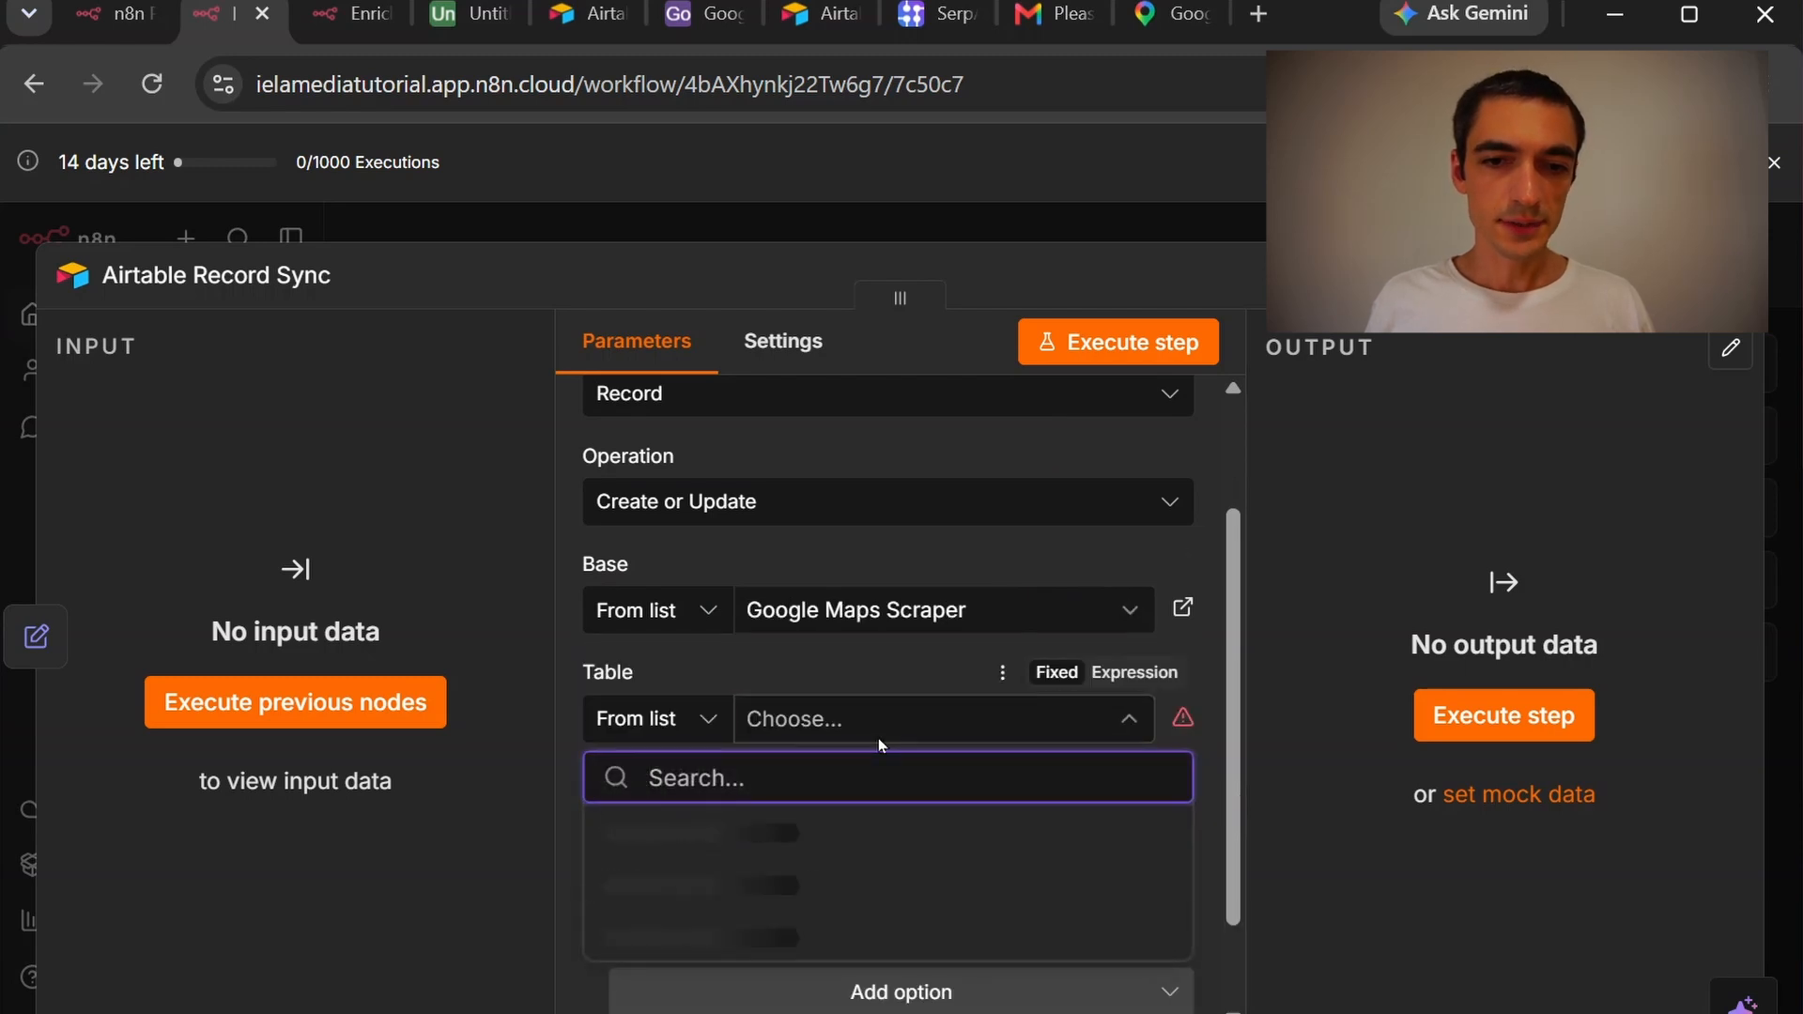
pyautogui.click(892, 832)
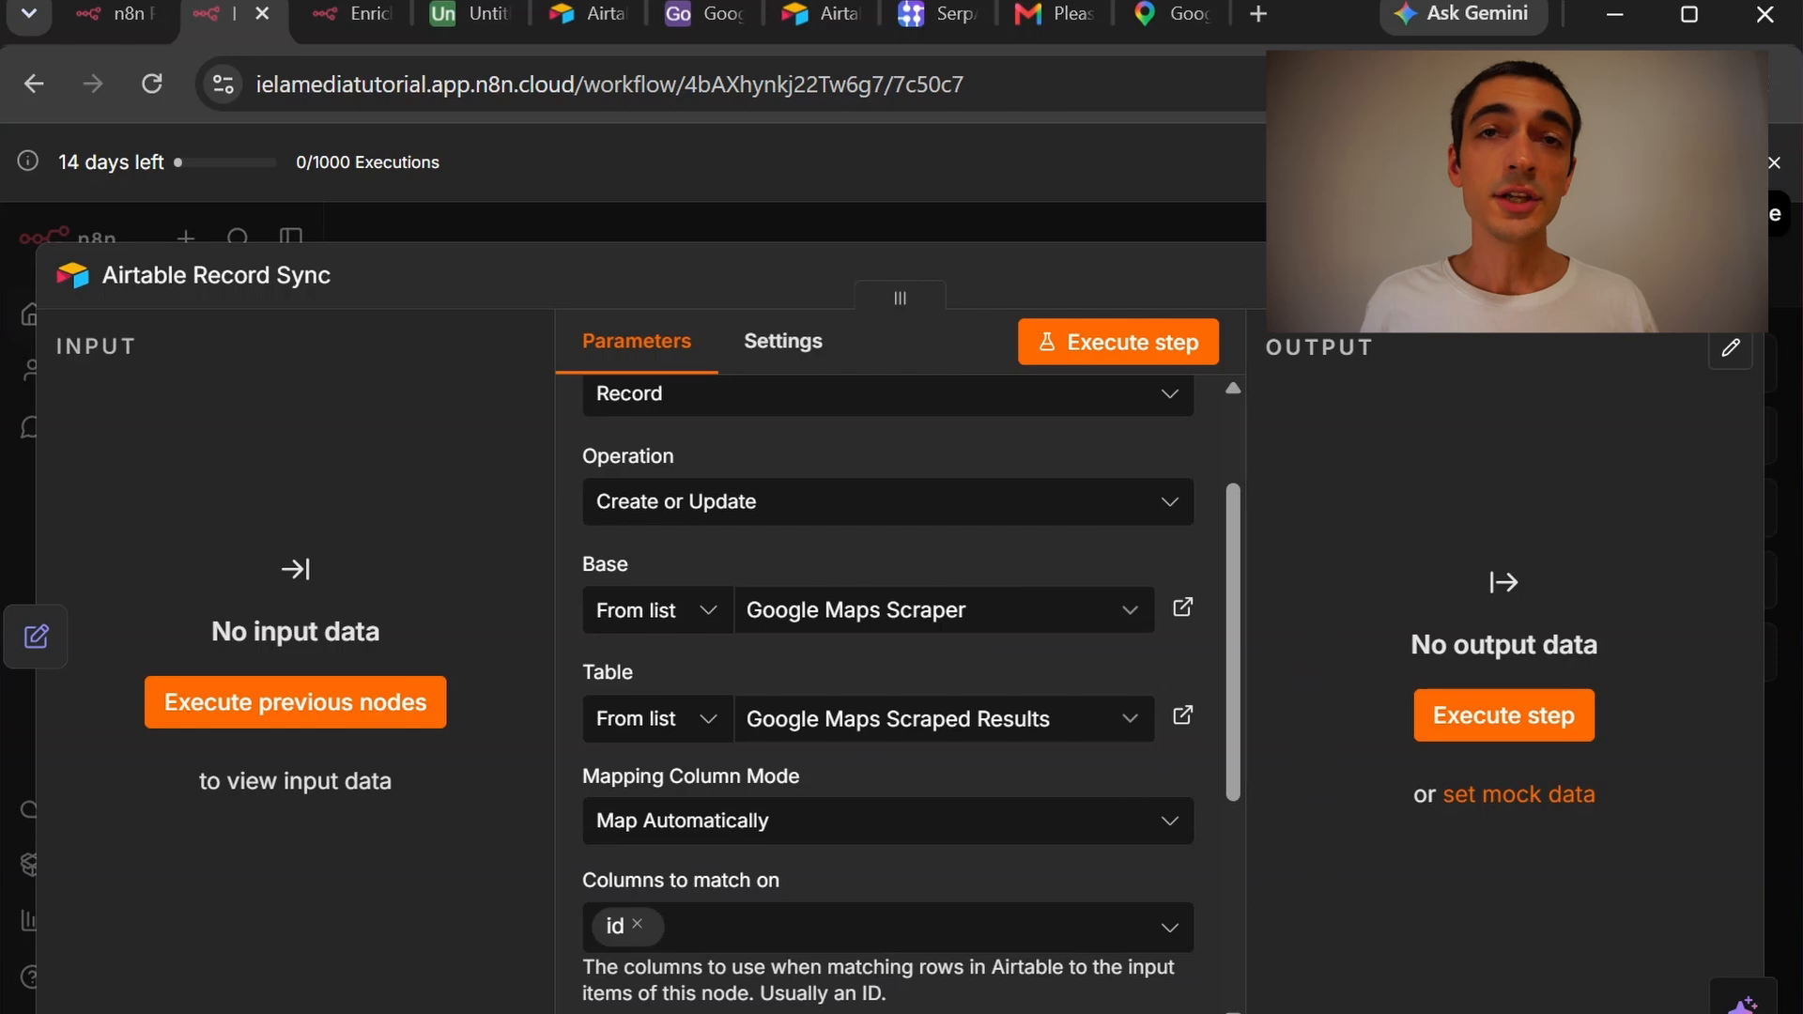
pyautogui.click(1737, 275)
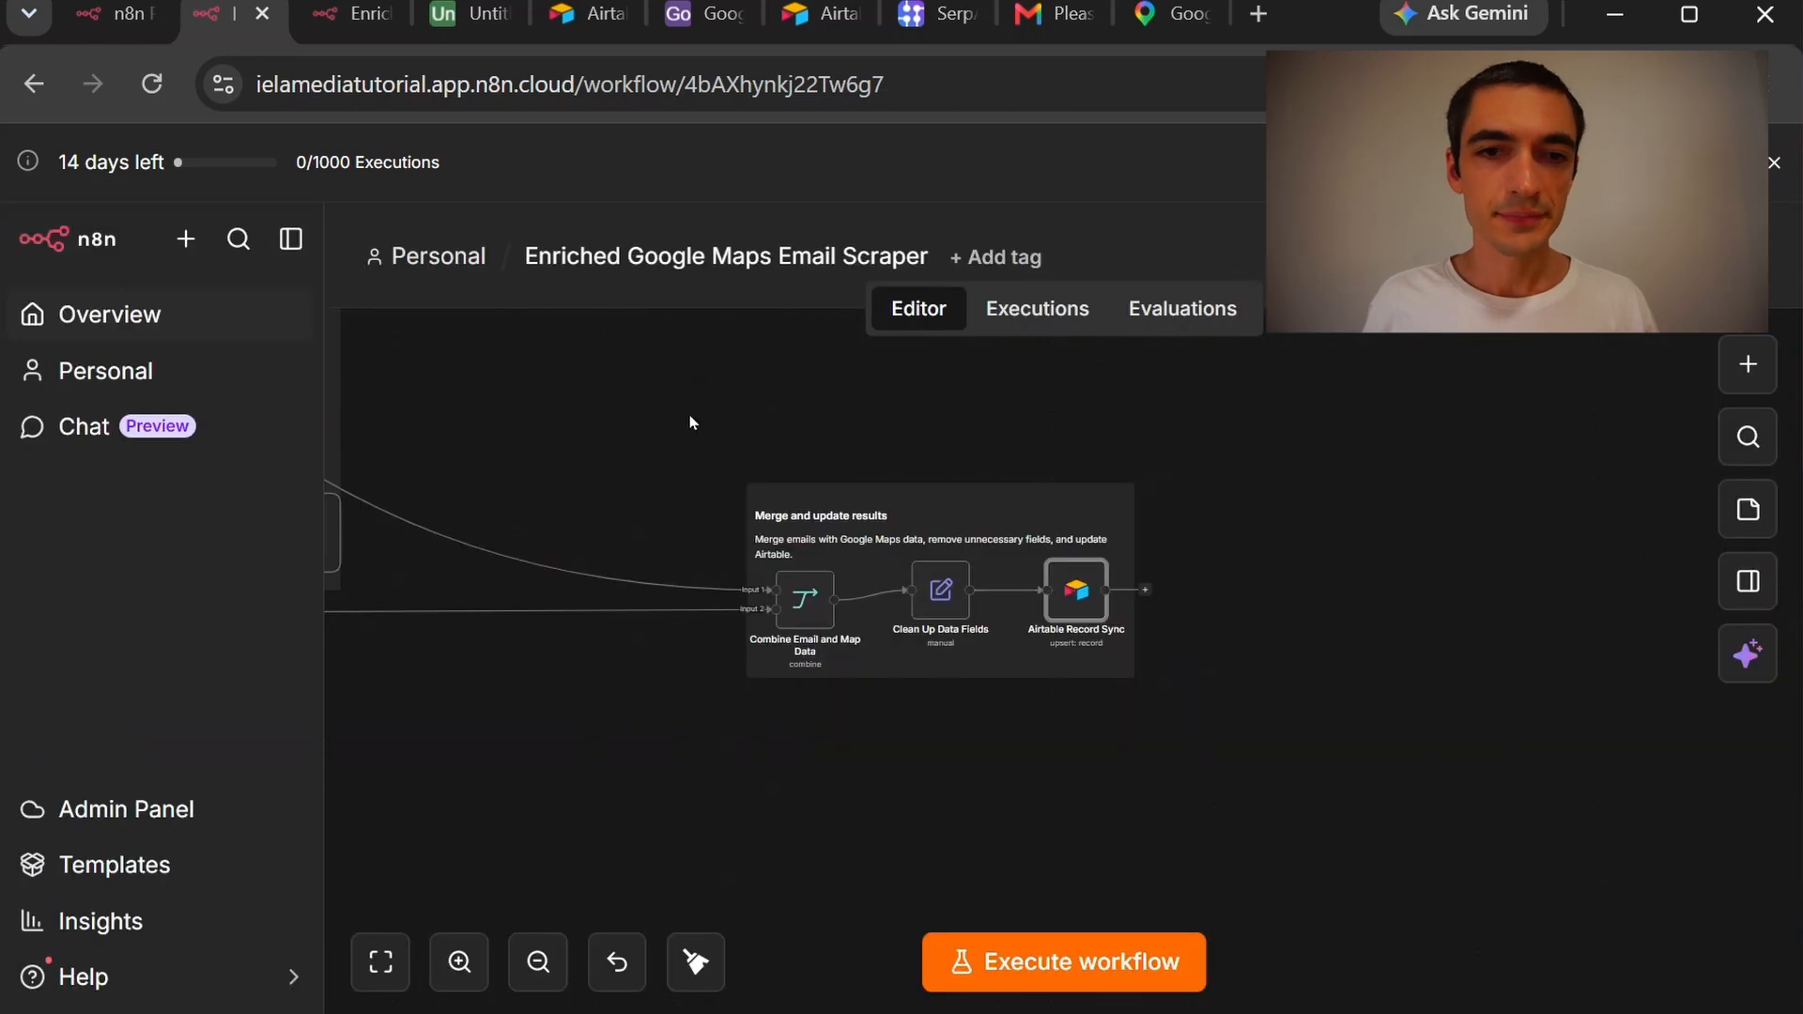
pyautogui.hscroll(-3, 691, 419)
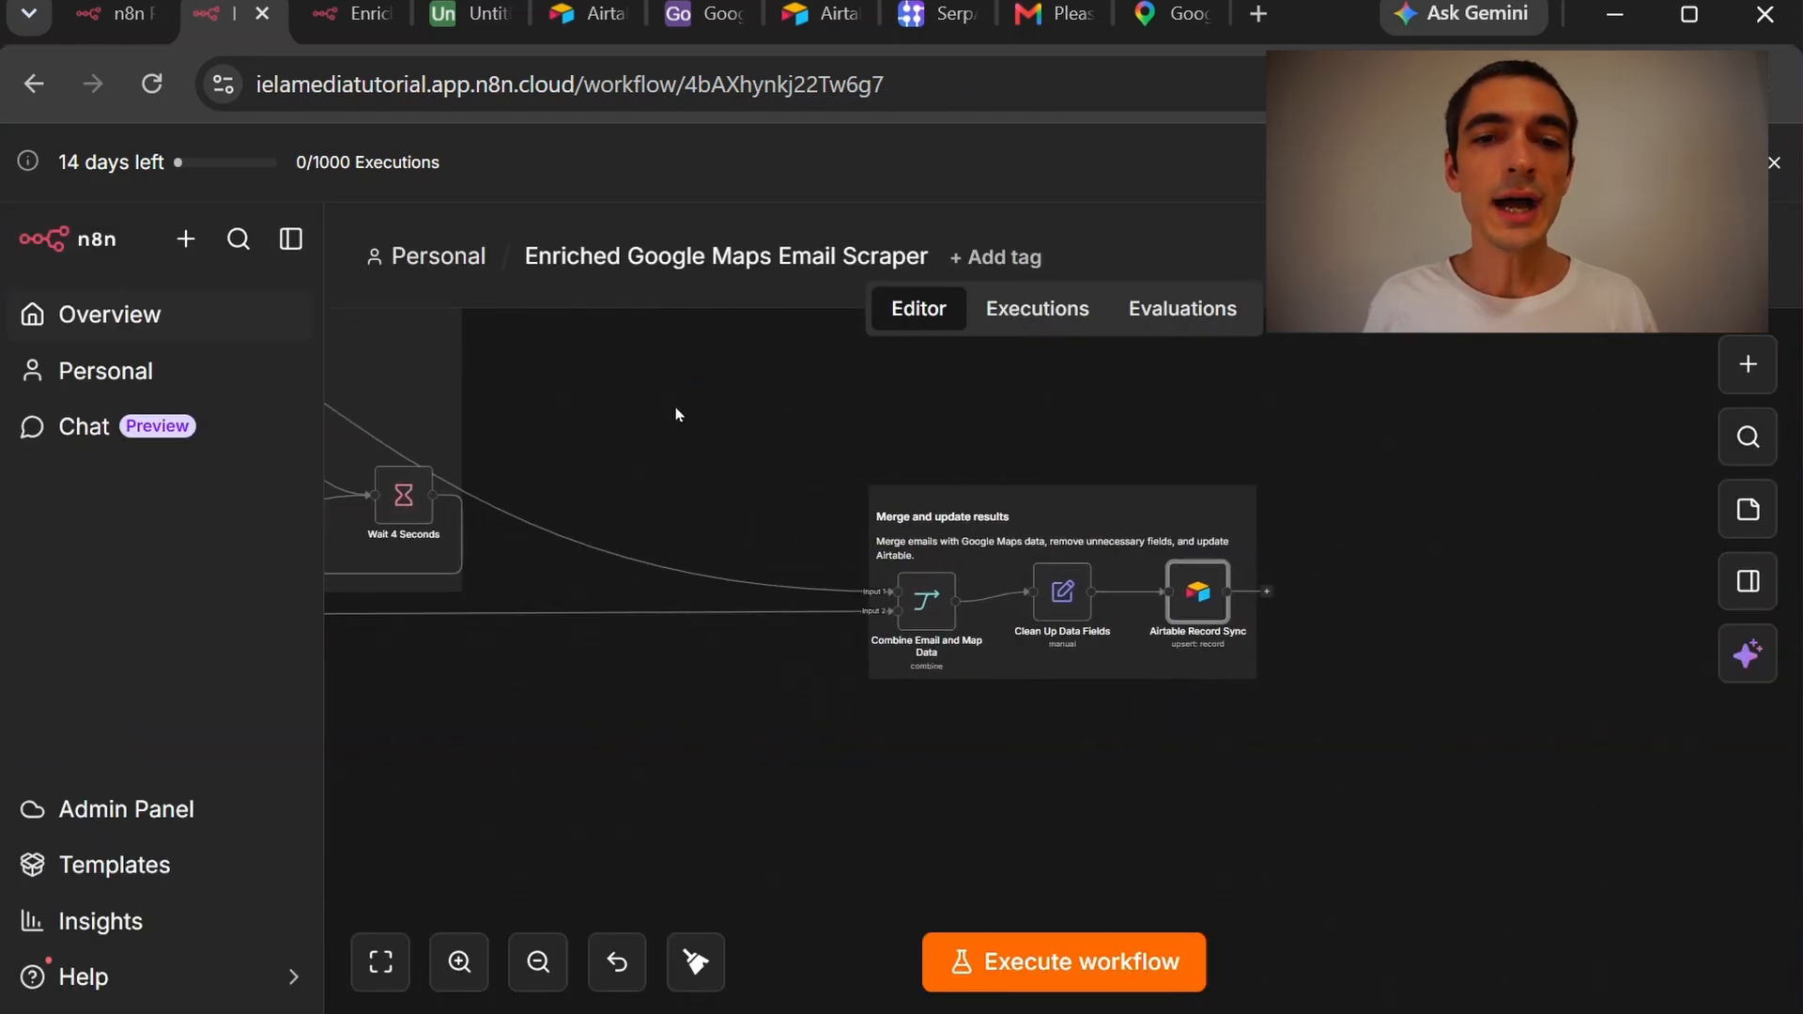
pyautogui.moveTo(627, 416); pyautogui.dragTo(1467, 395)
pyautogui.moveTo(487, 759); pyautogui.dragTo(1305, 711)
pyautogui.moveTo(700, 767); pyautogui.dragTo(882, 775)
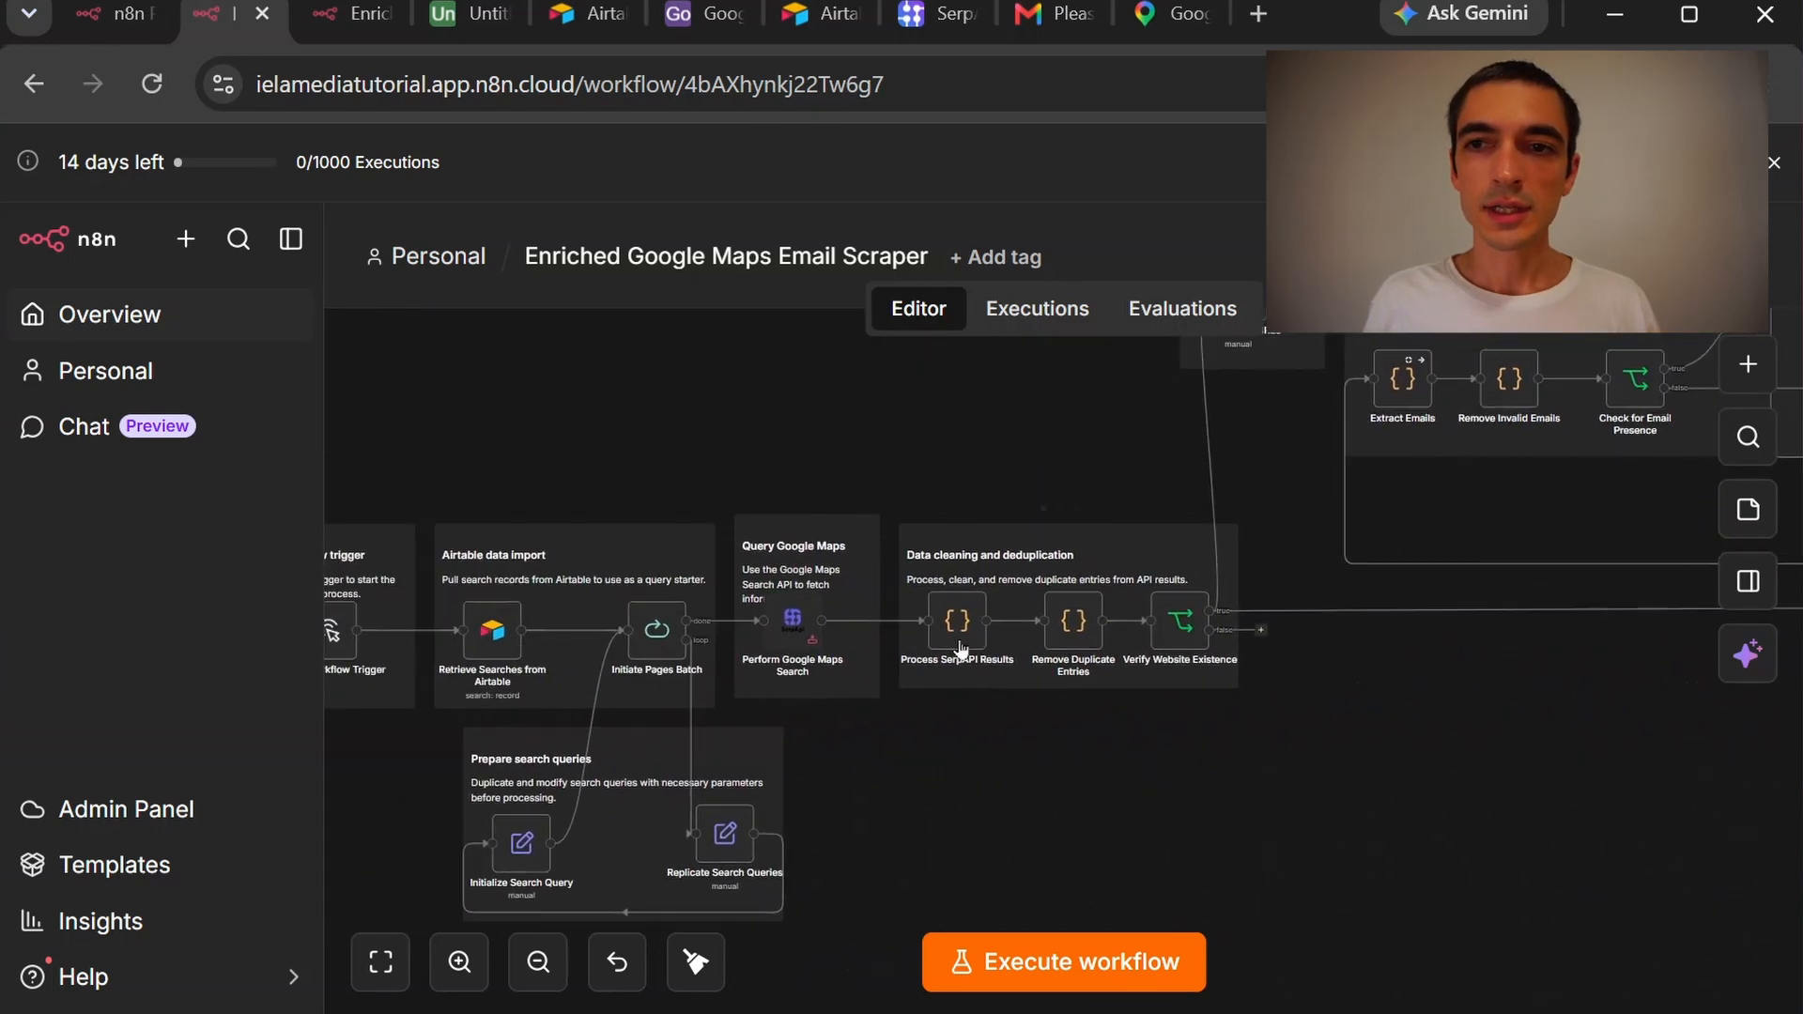
# Sign up for SerpApi with a full name, e-mail address and confirmed password
pyautogui.click(949, 26)
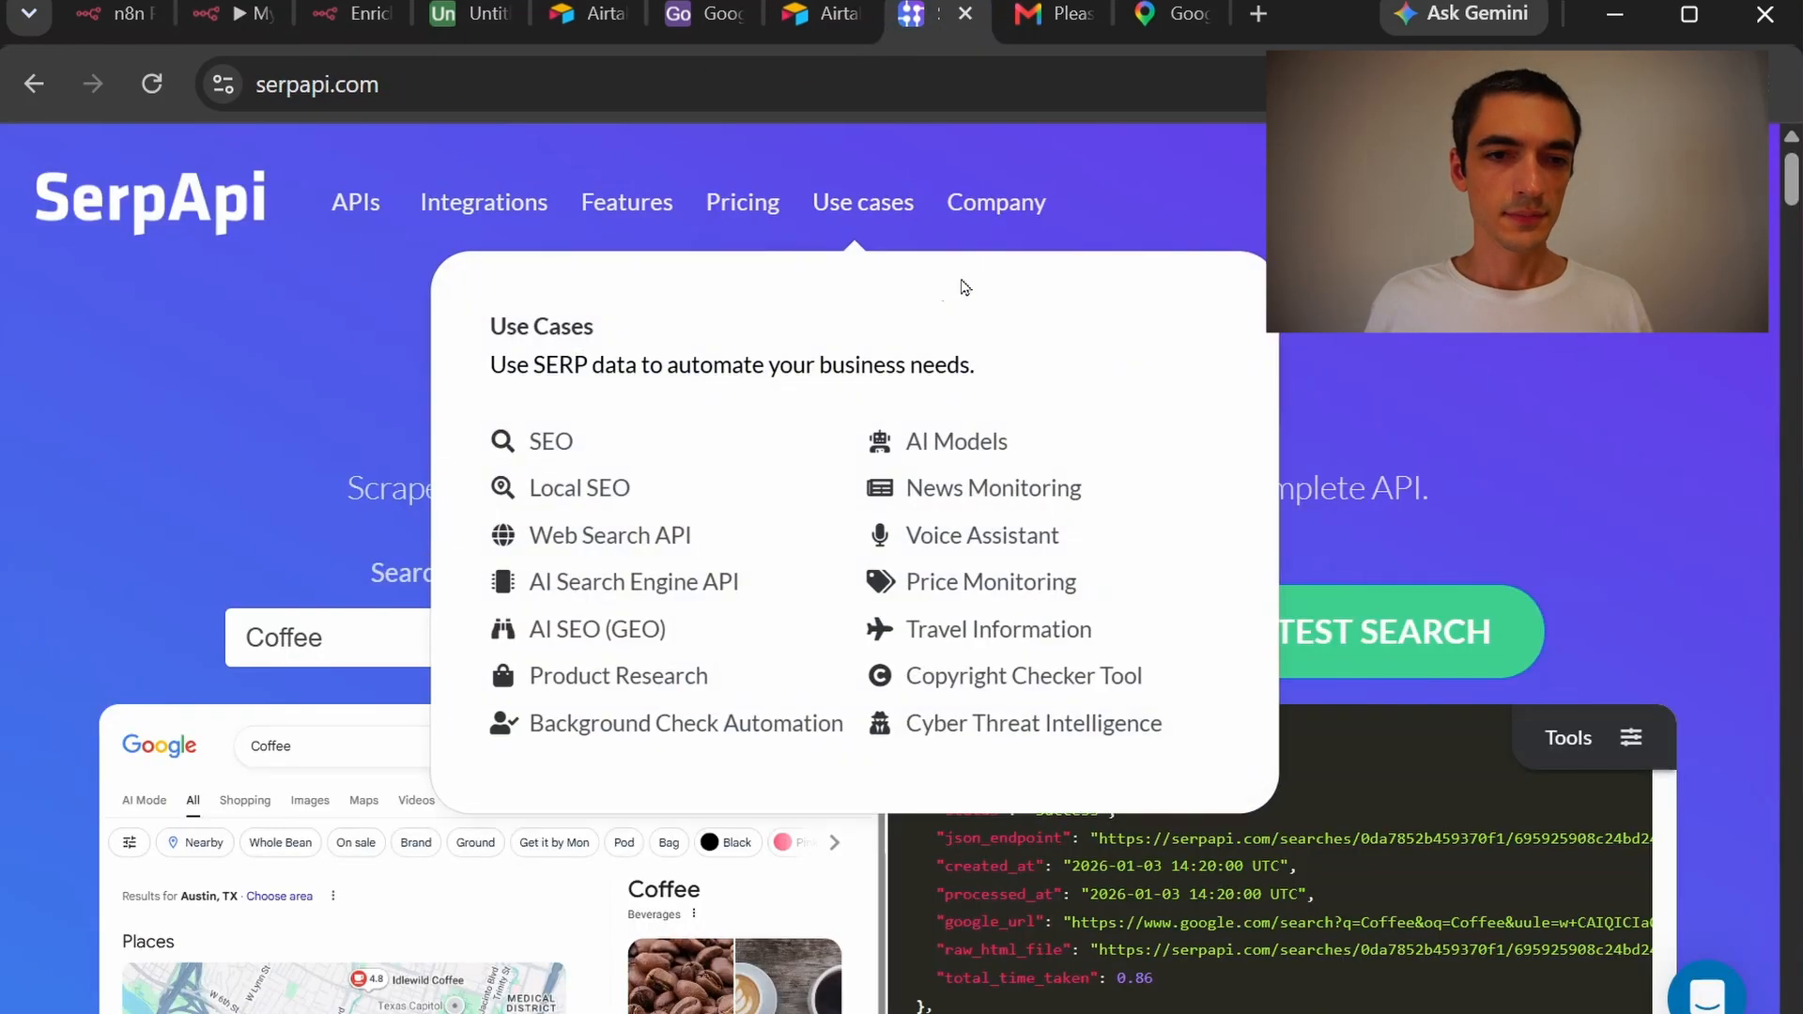
pyautogui.click(1676, 202)
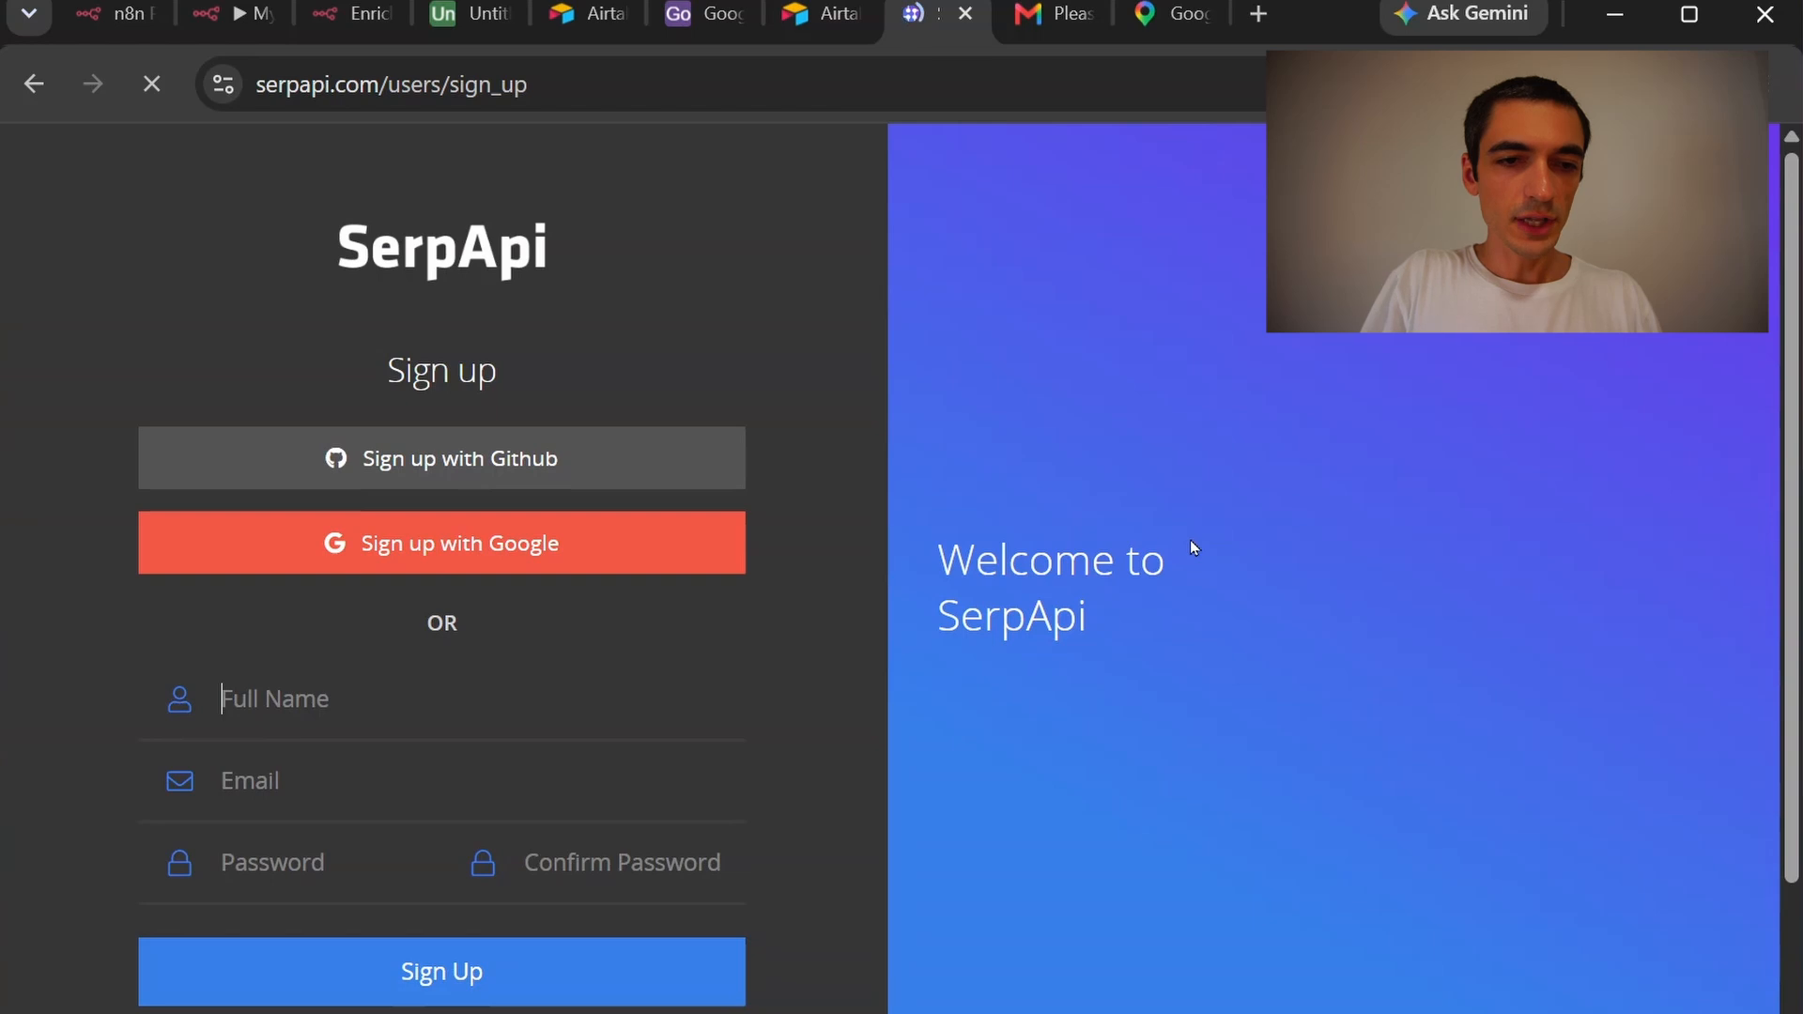
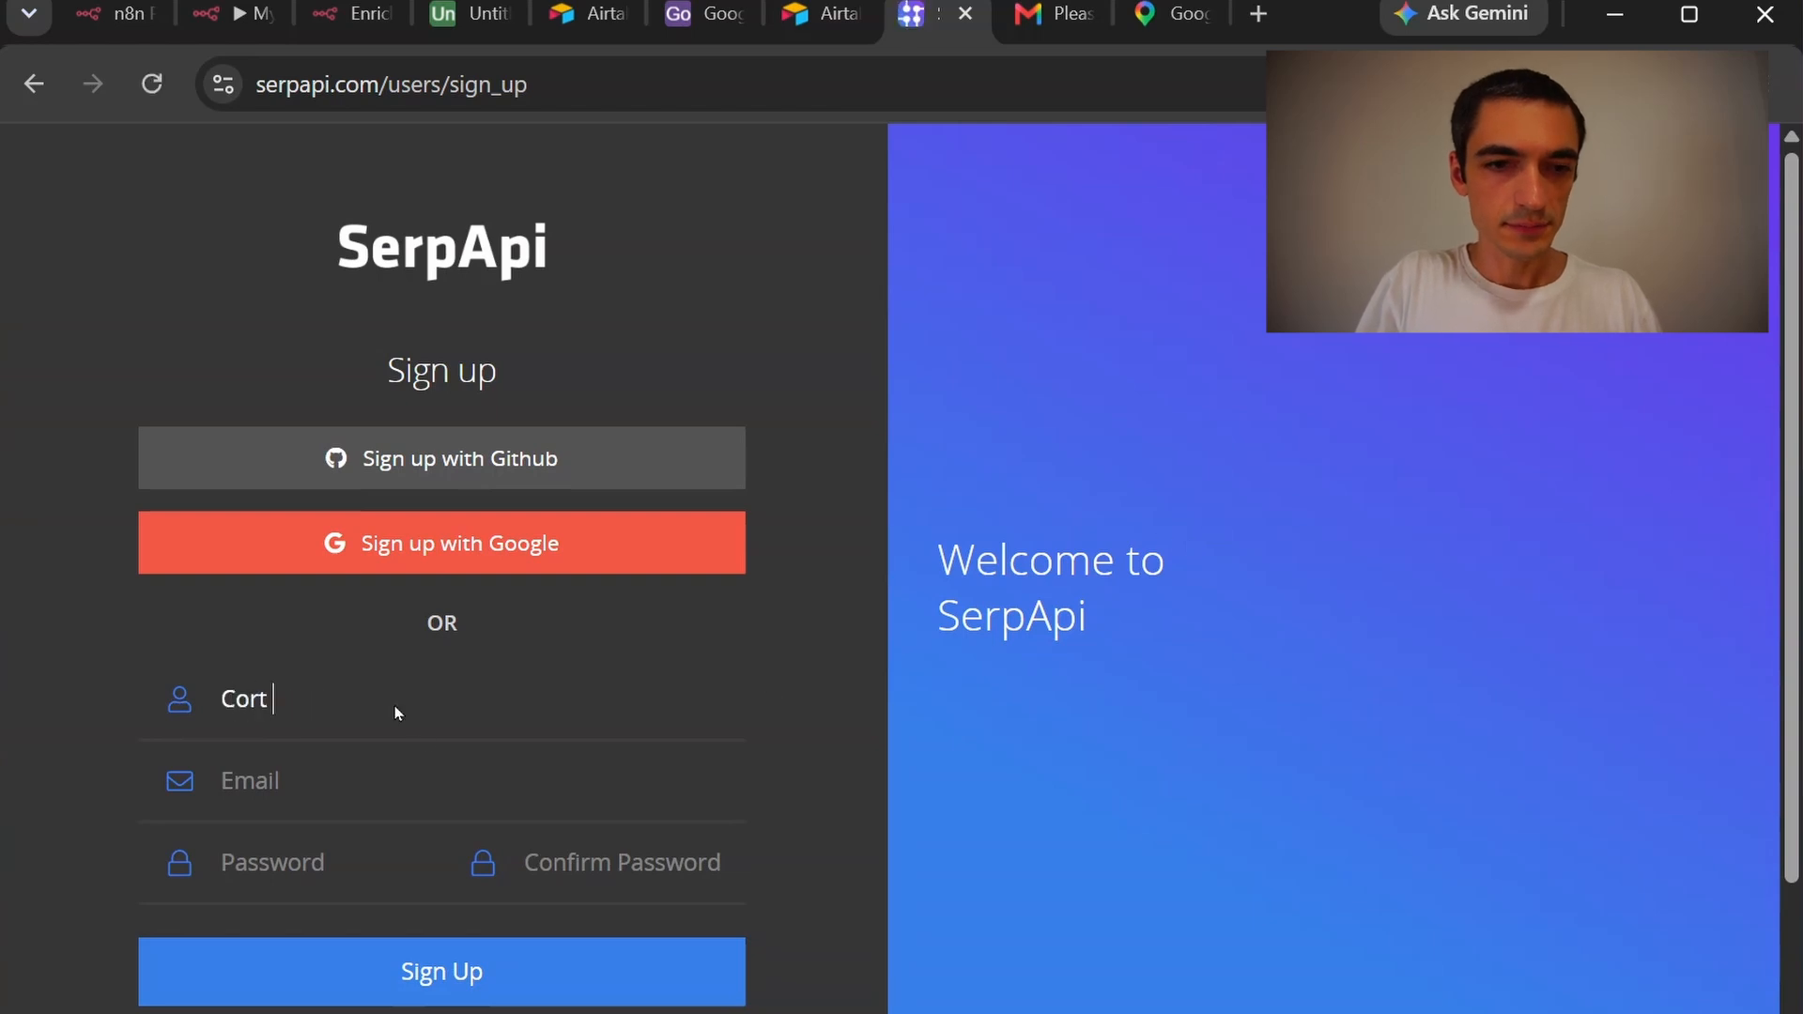
pyautogui.press('Tab')
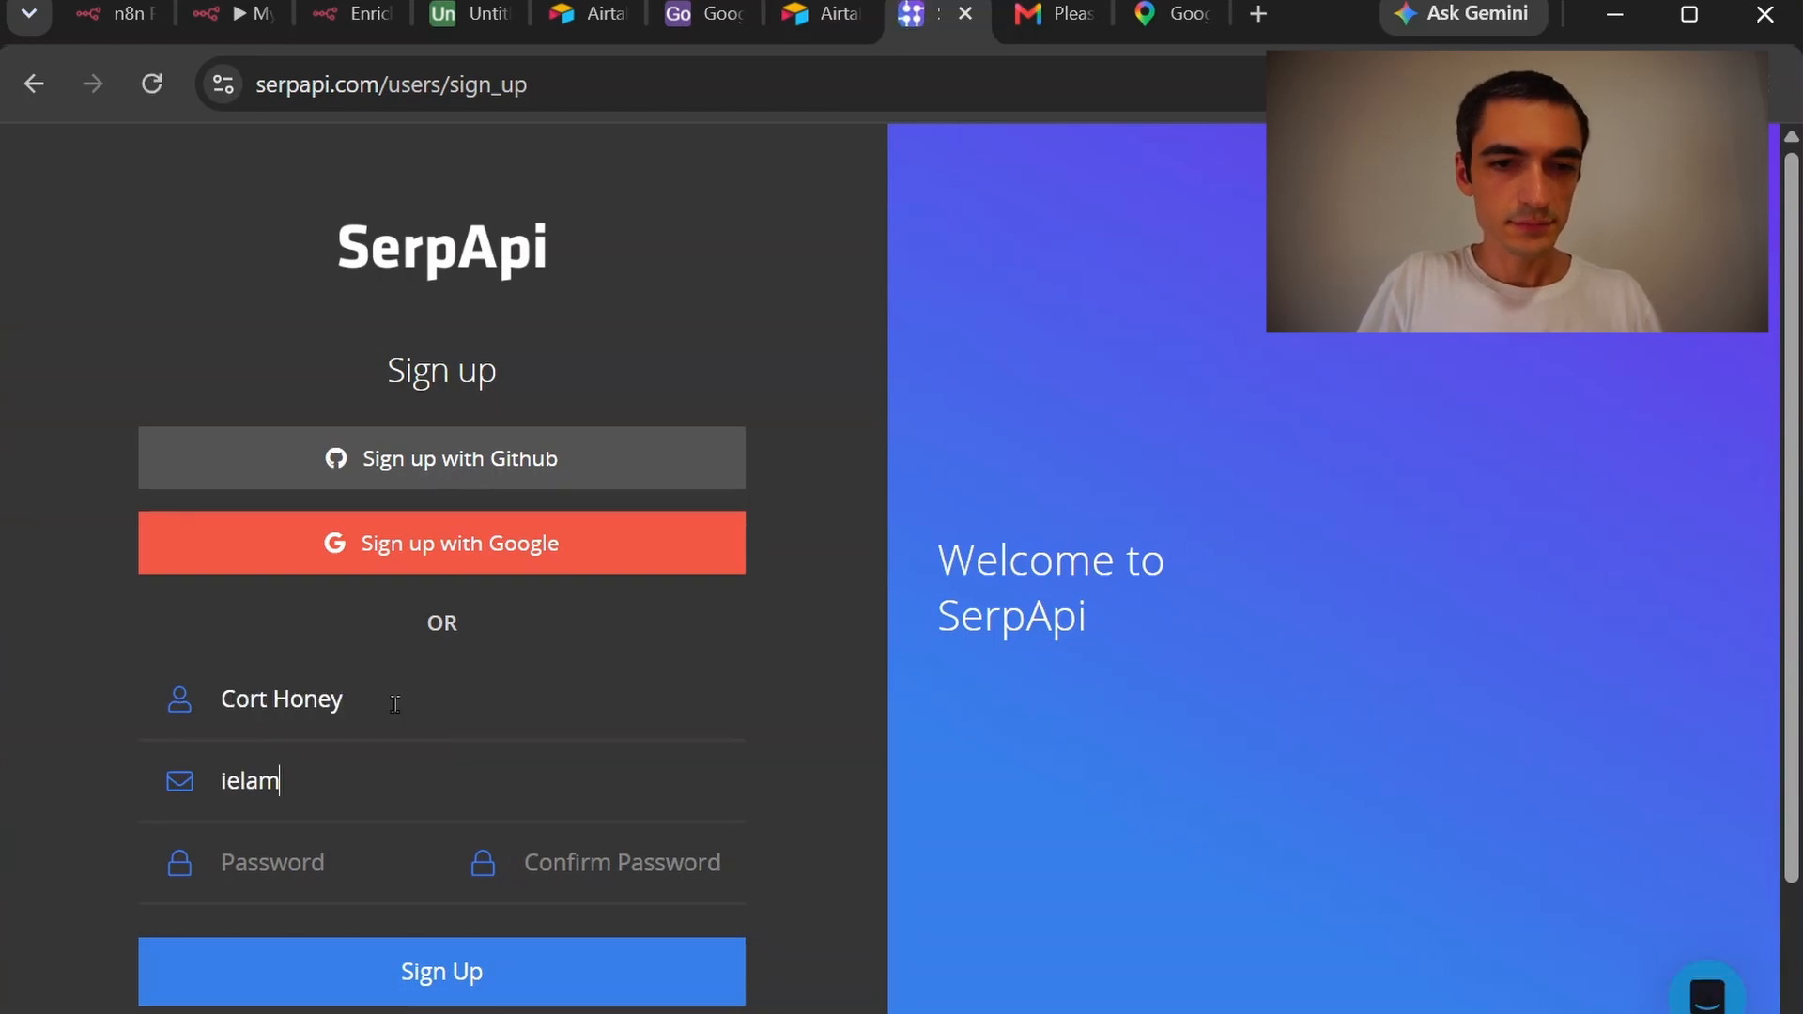
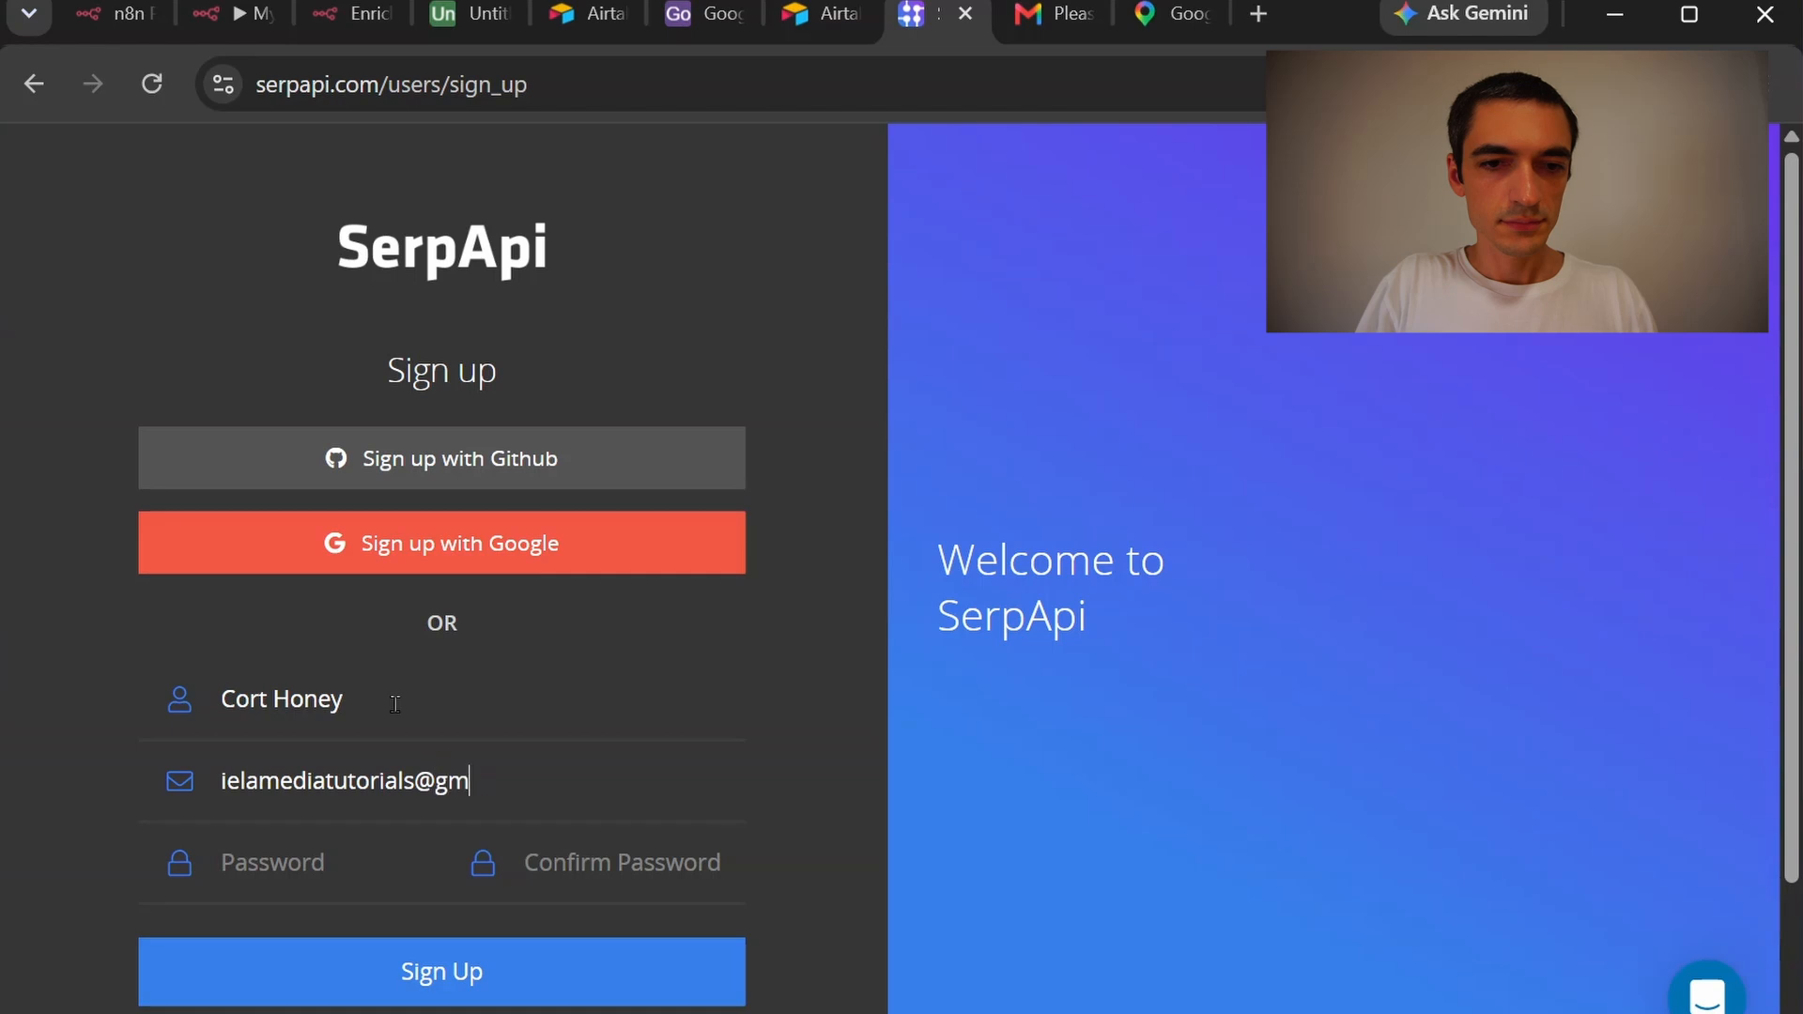
pyautogui.press('Tab')
pyautogui.write('•••••')
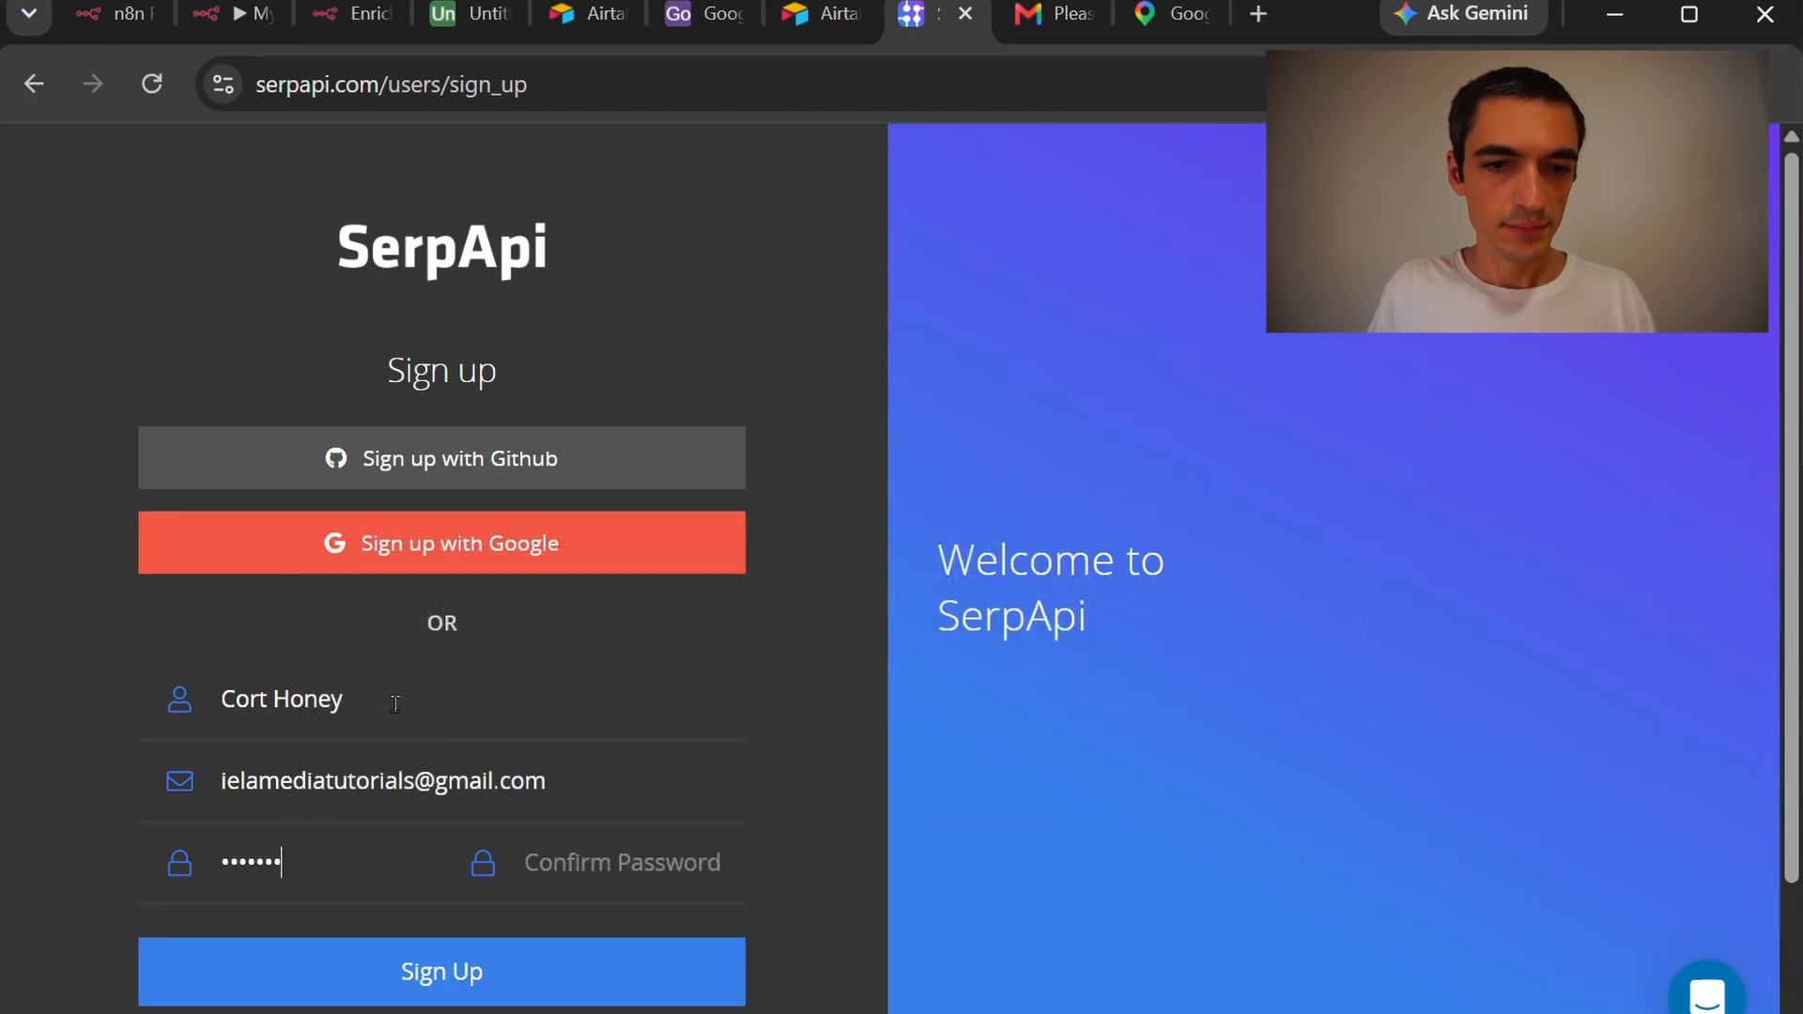
pyautogui.press('Tab')
pyautogui.write('••••••')
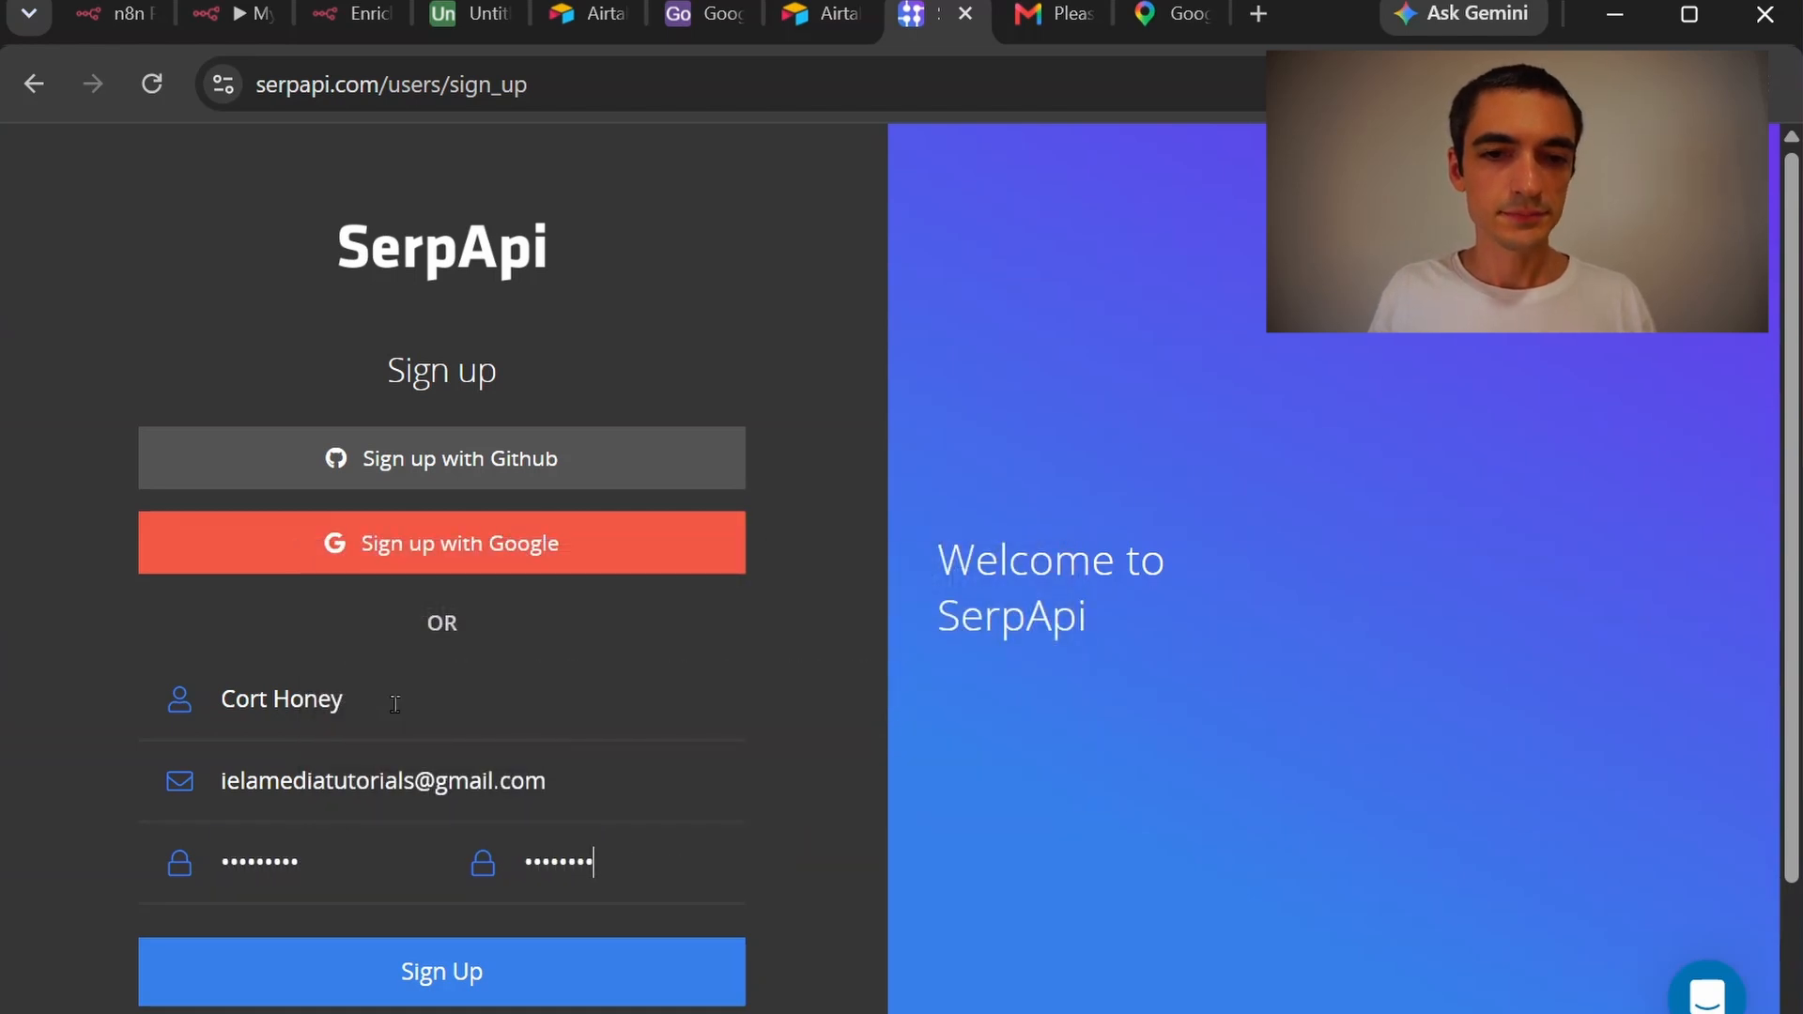
pyautogui.click(522, 1001)
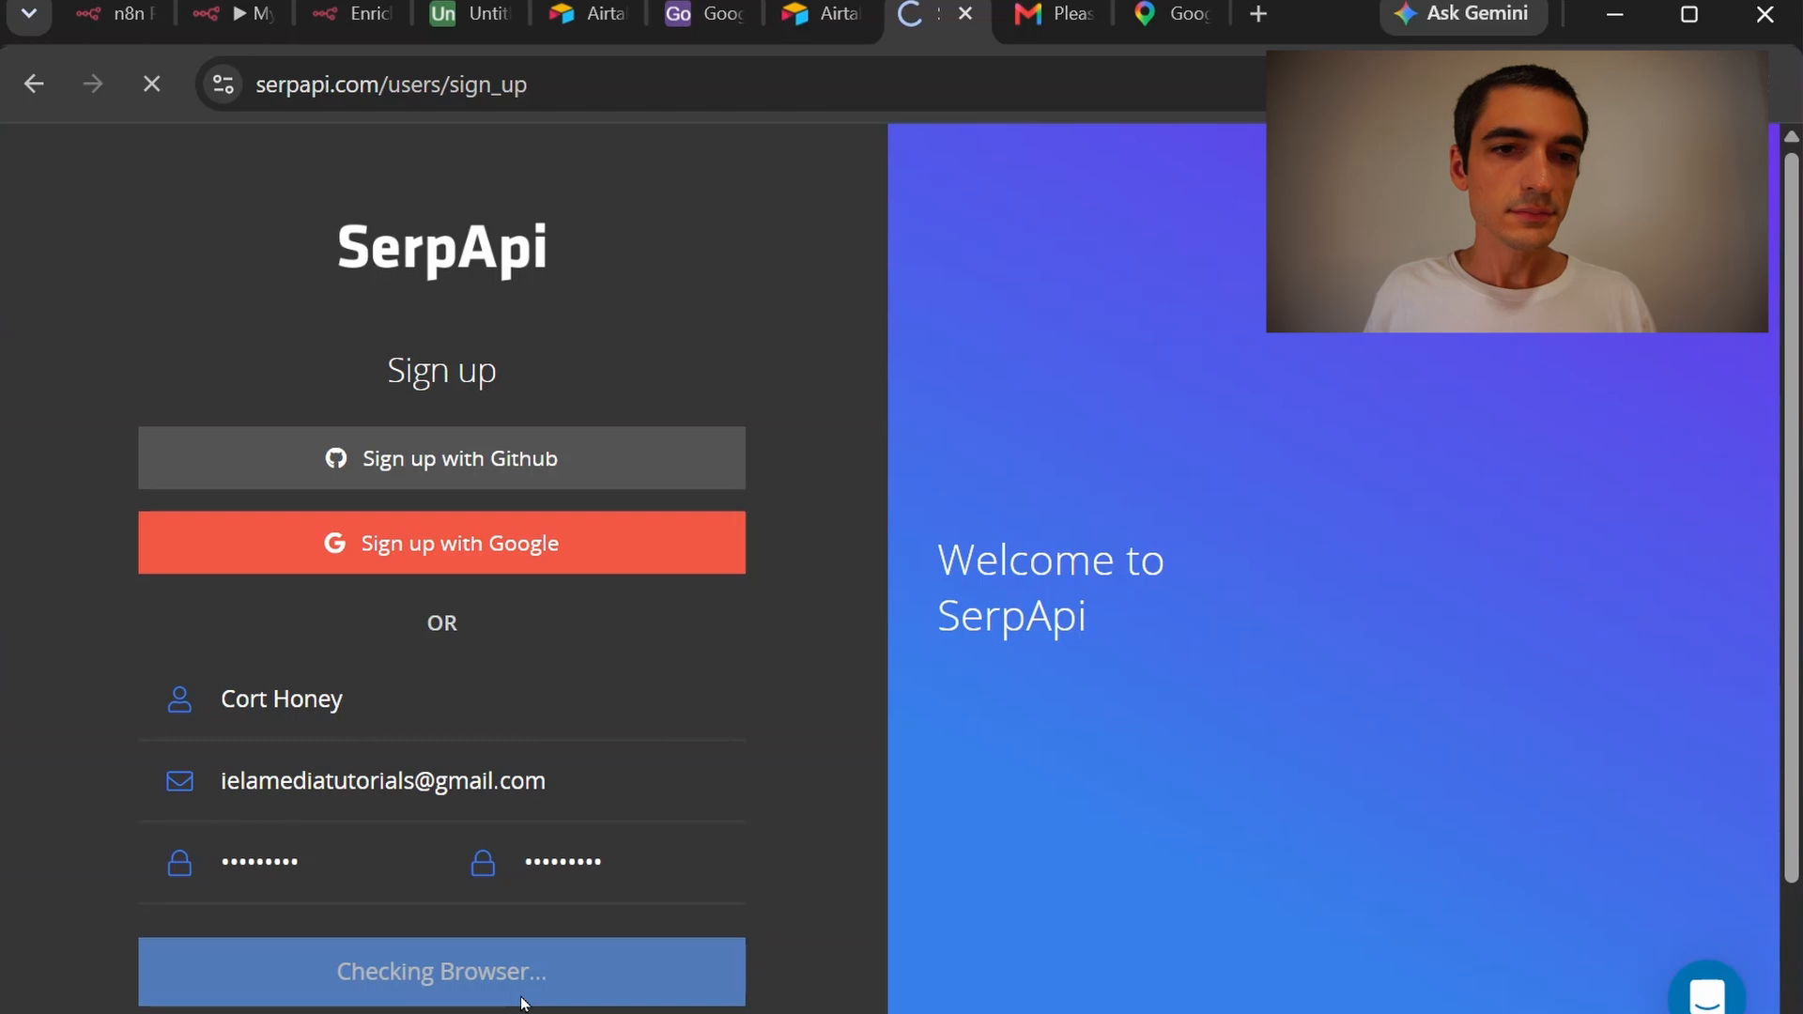
# Copy the private API key from the SerpApi dashboard's API Key page
pyautogui.scroll(-2, 540, 991)
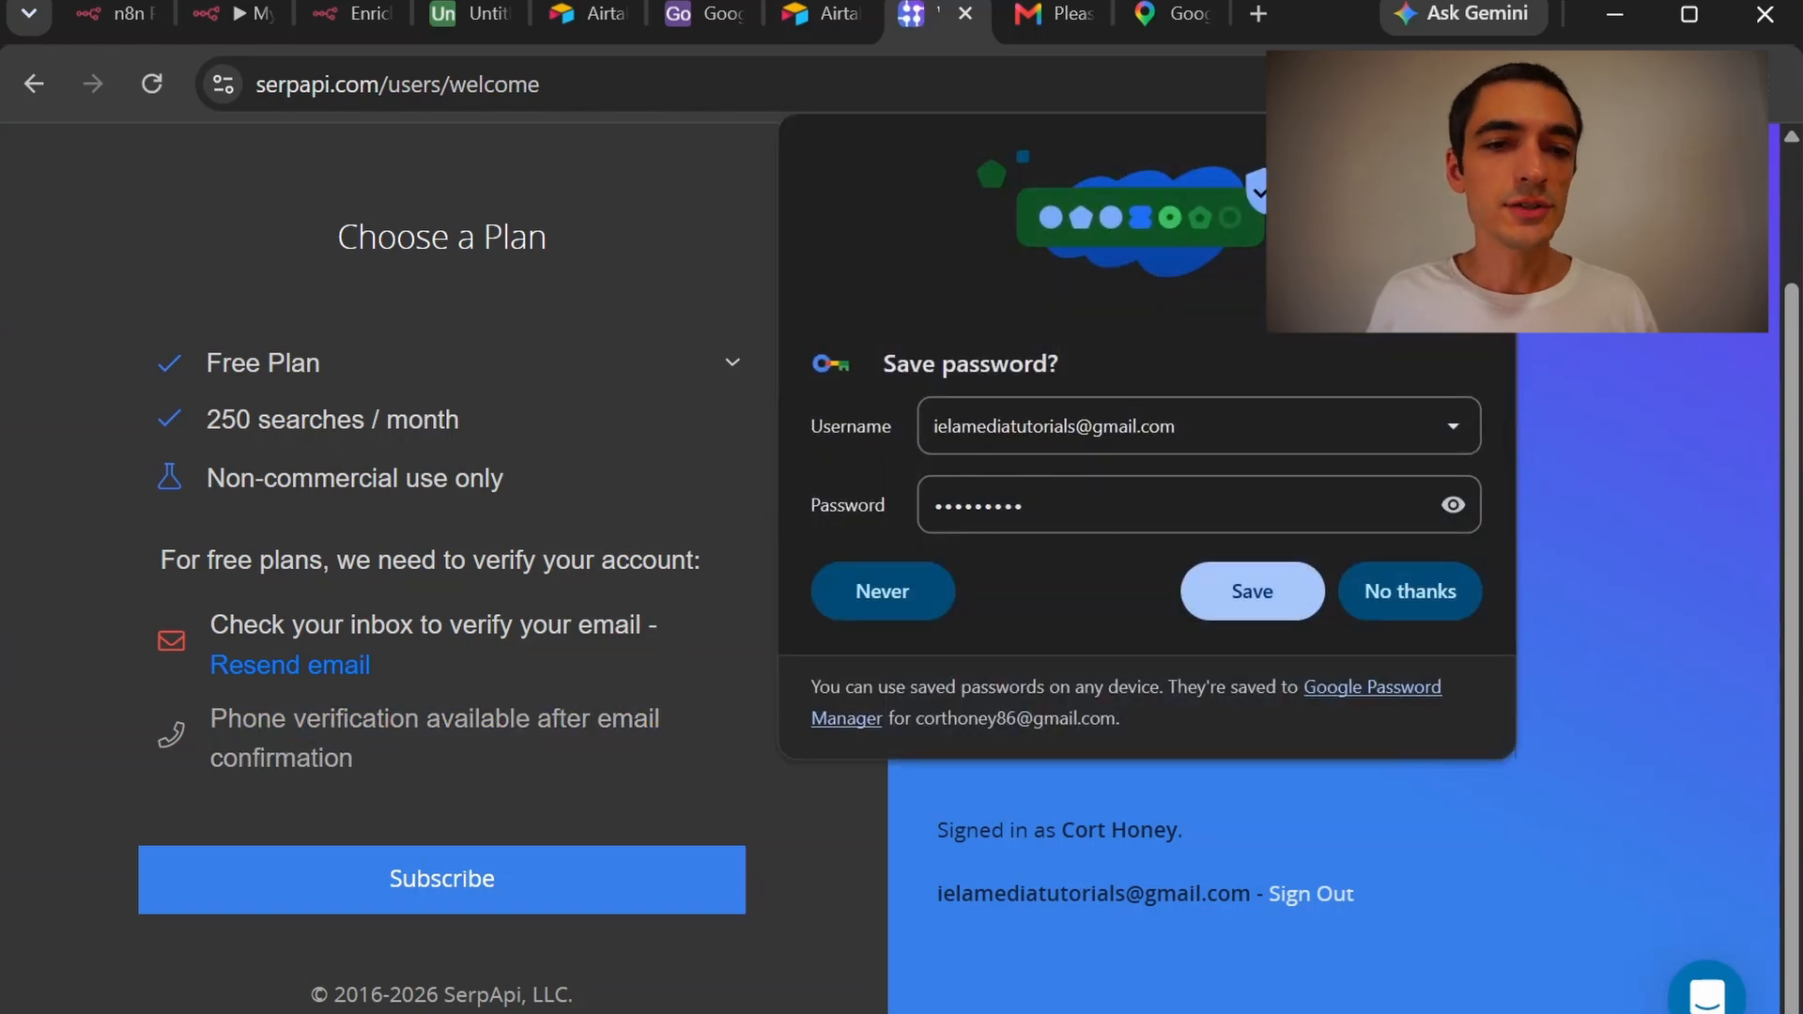
pyautogui.click(1483, 147)
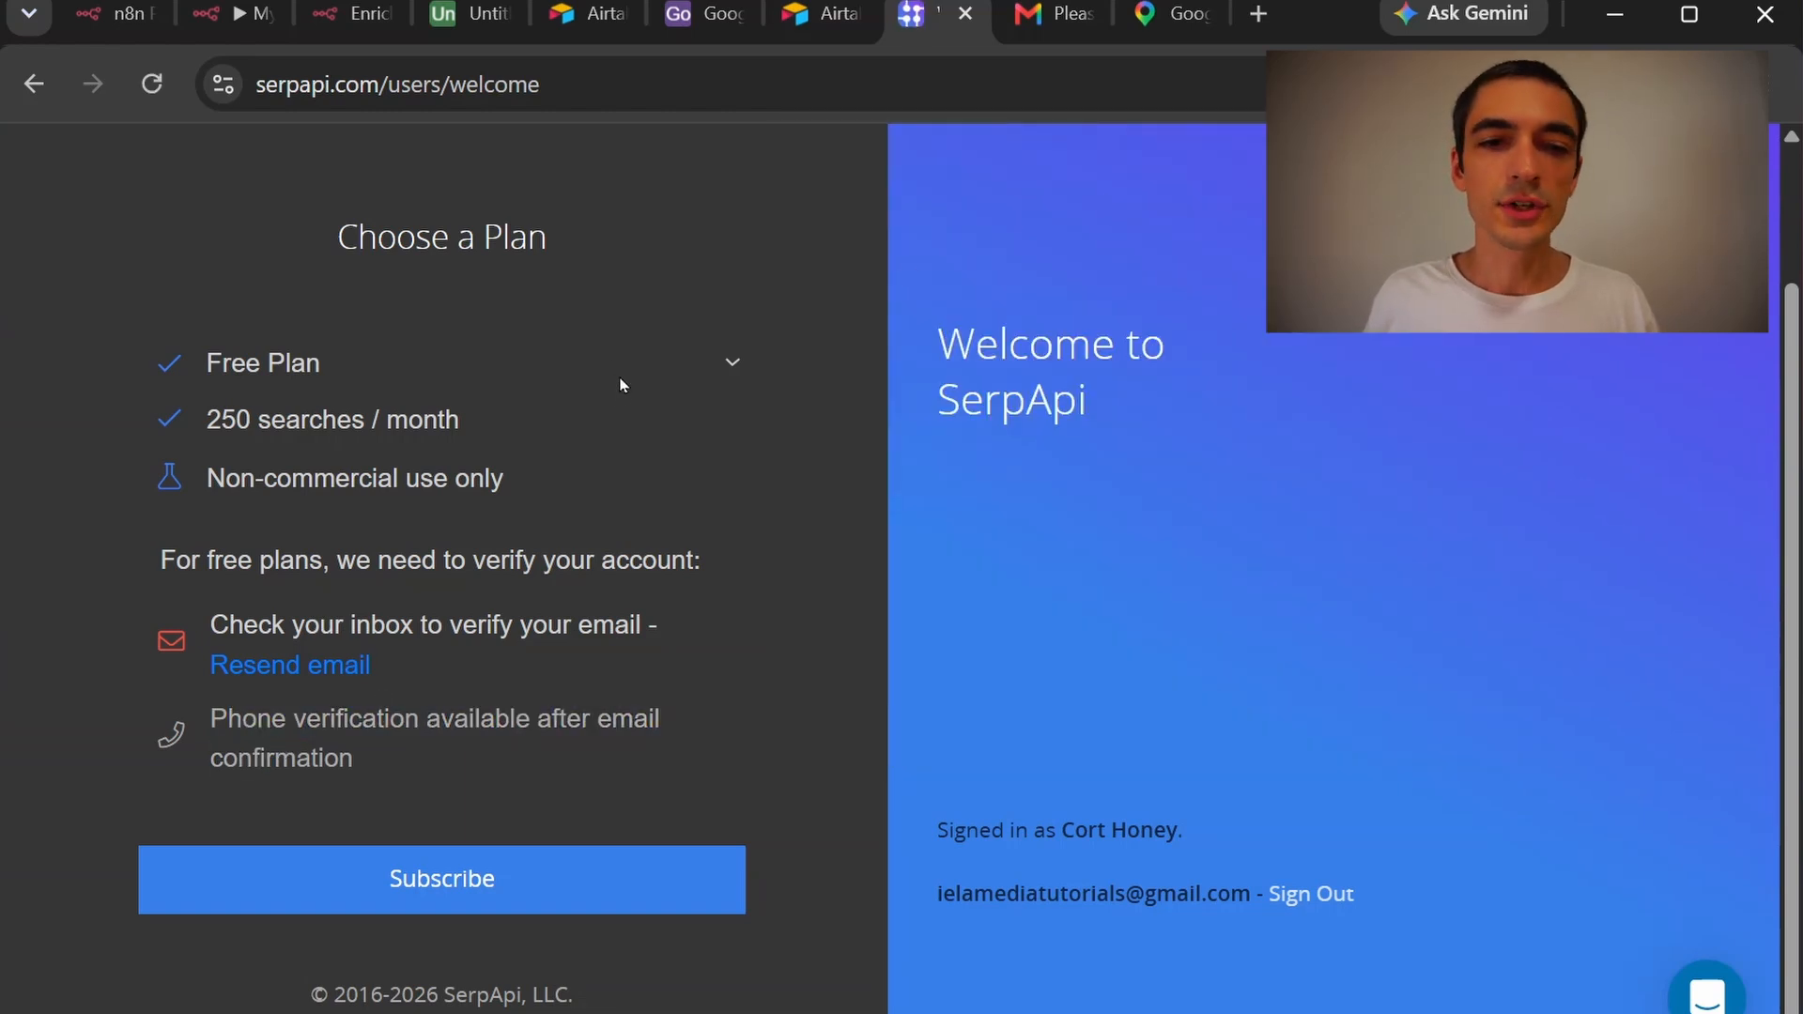
pyautogui.moveTo(238, 719); pyautogui.dragTo(251, 755)
pyautogui.click(252, 756)
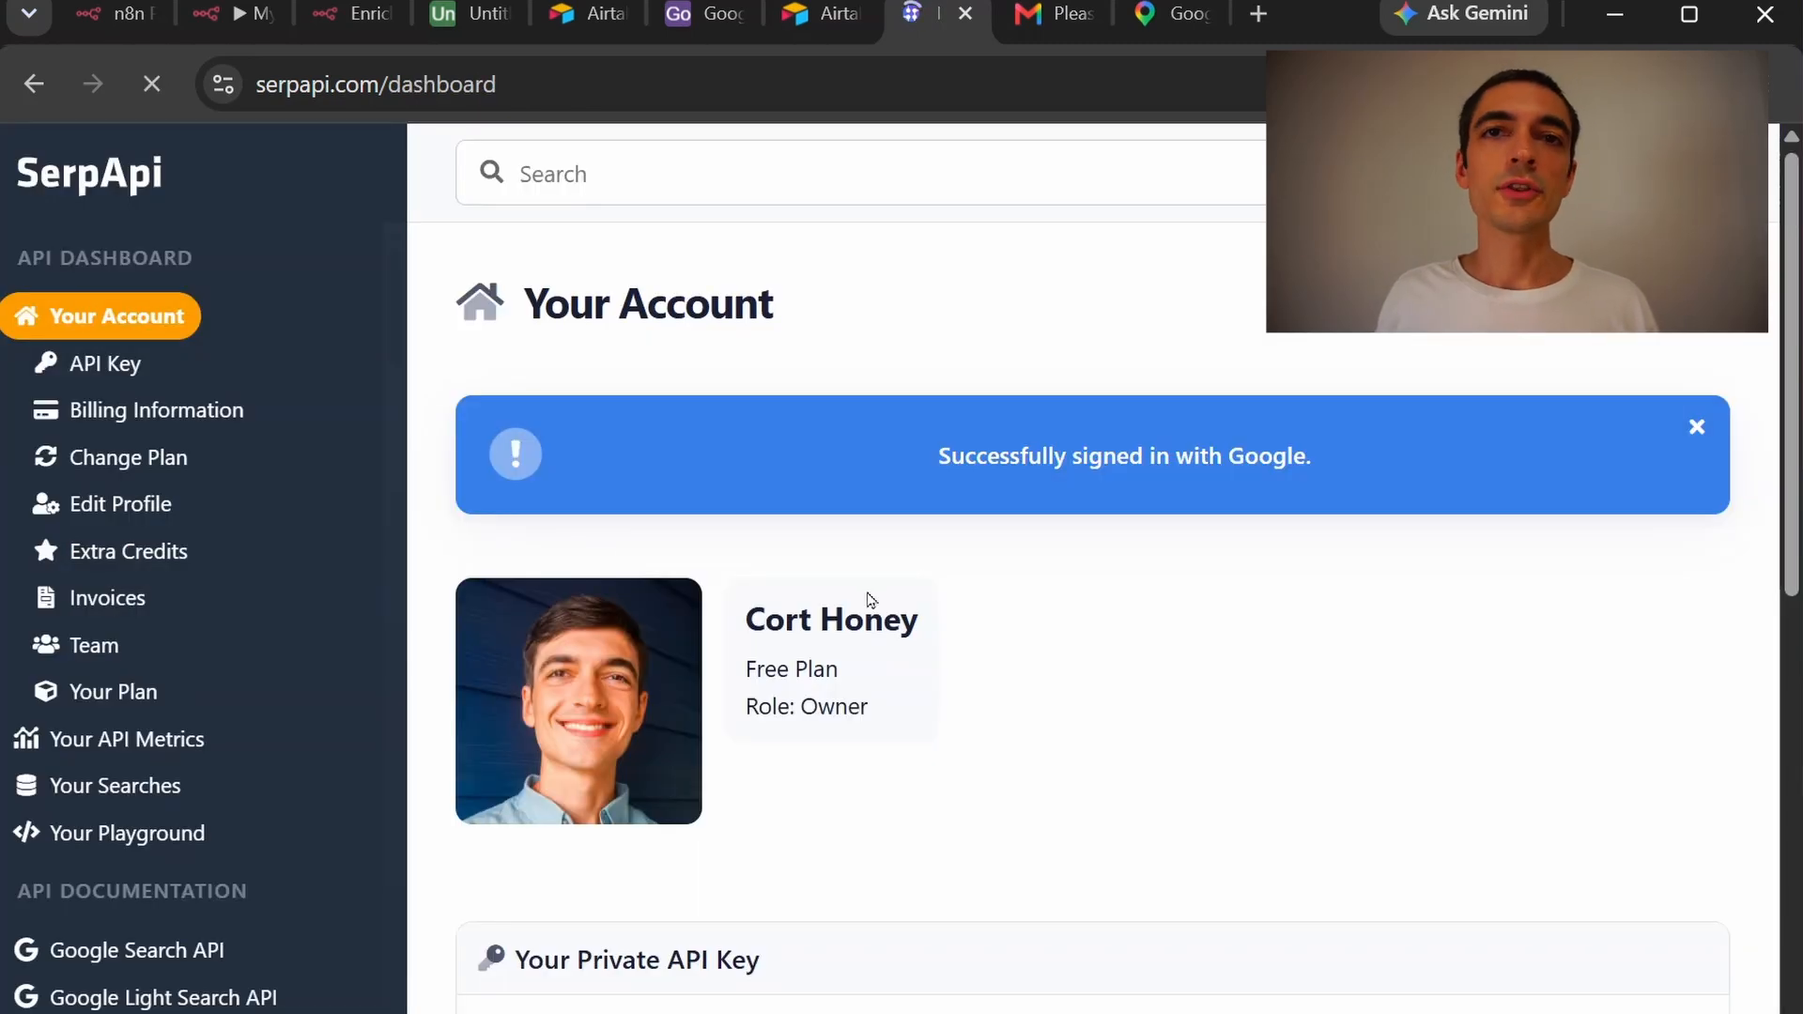
pyautogui.click(1694, 427)
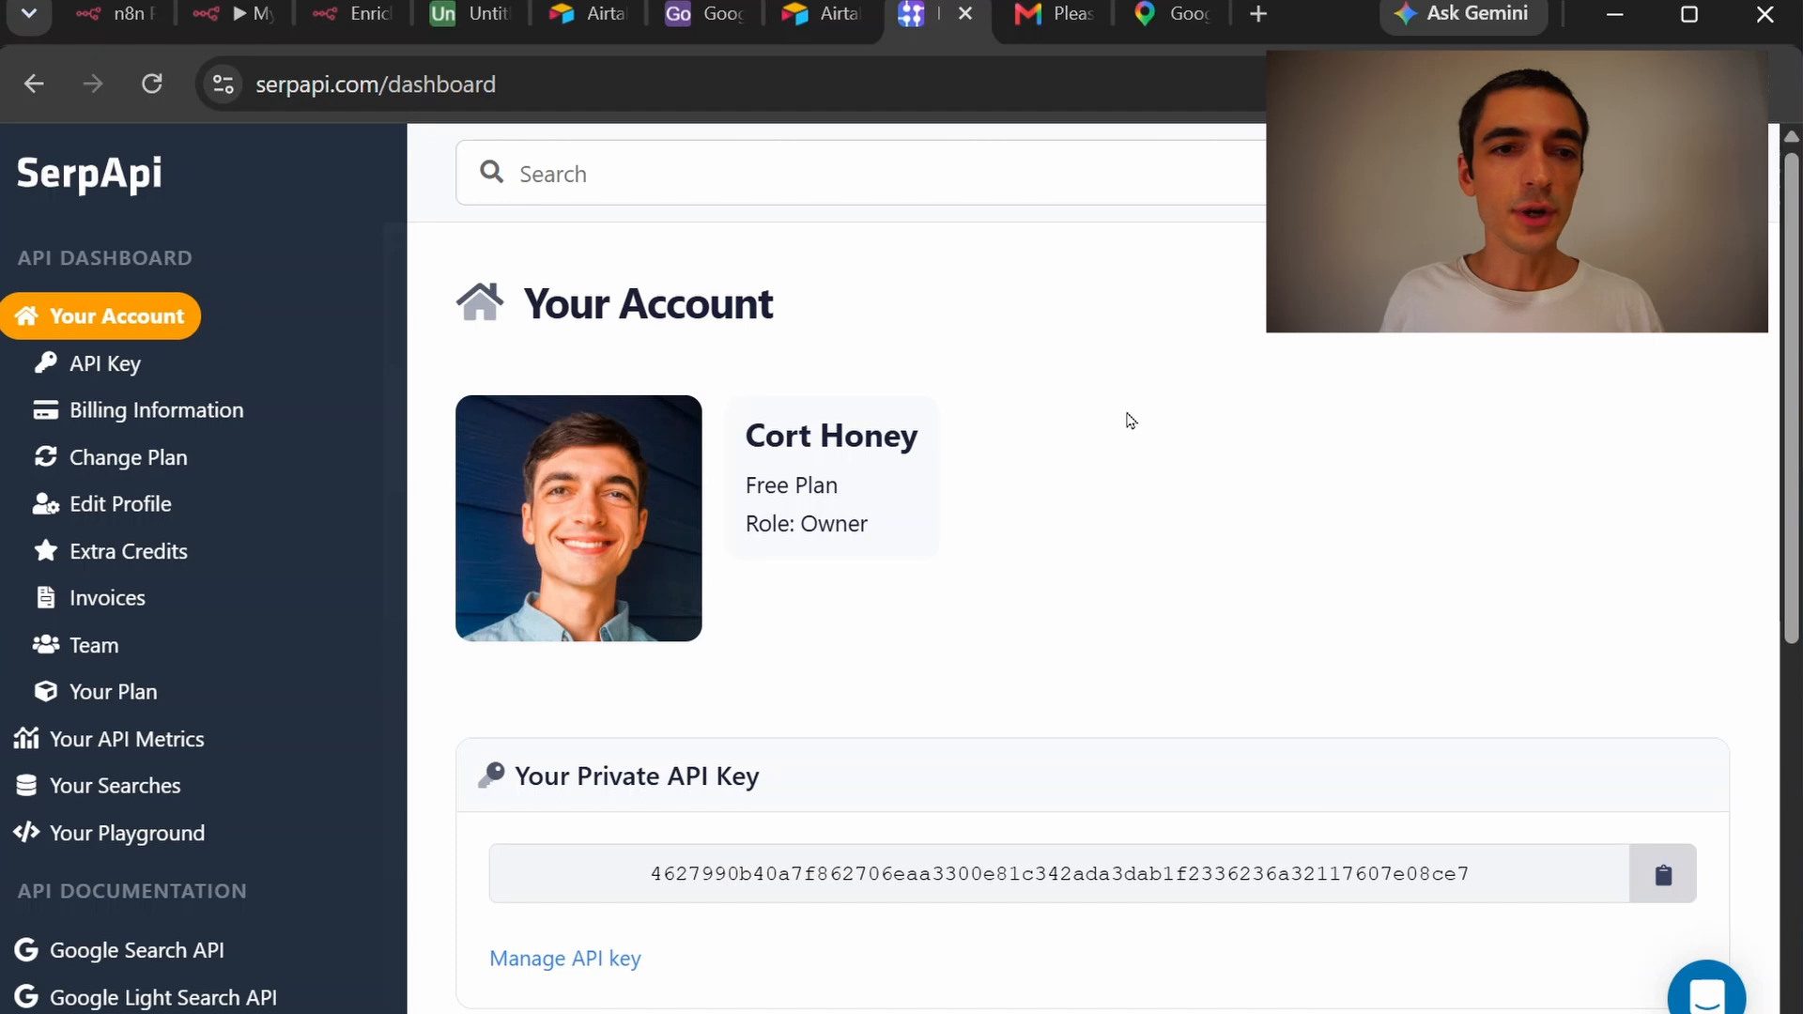
pyautogui.click(174, 366)
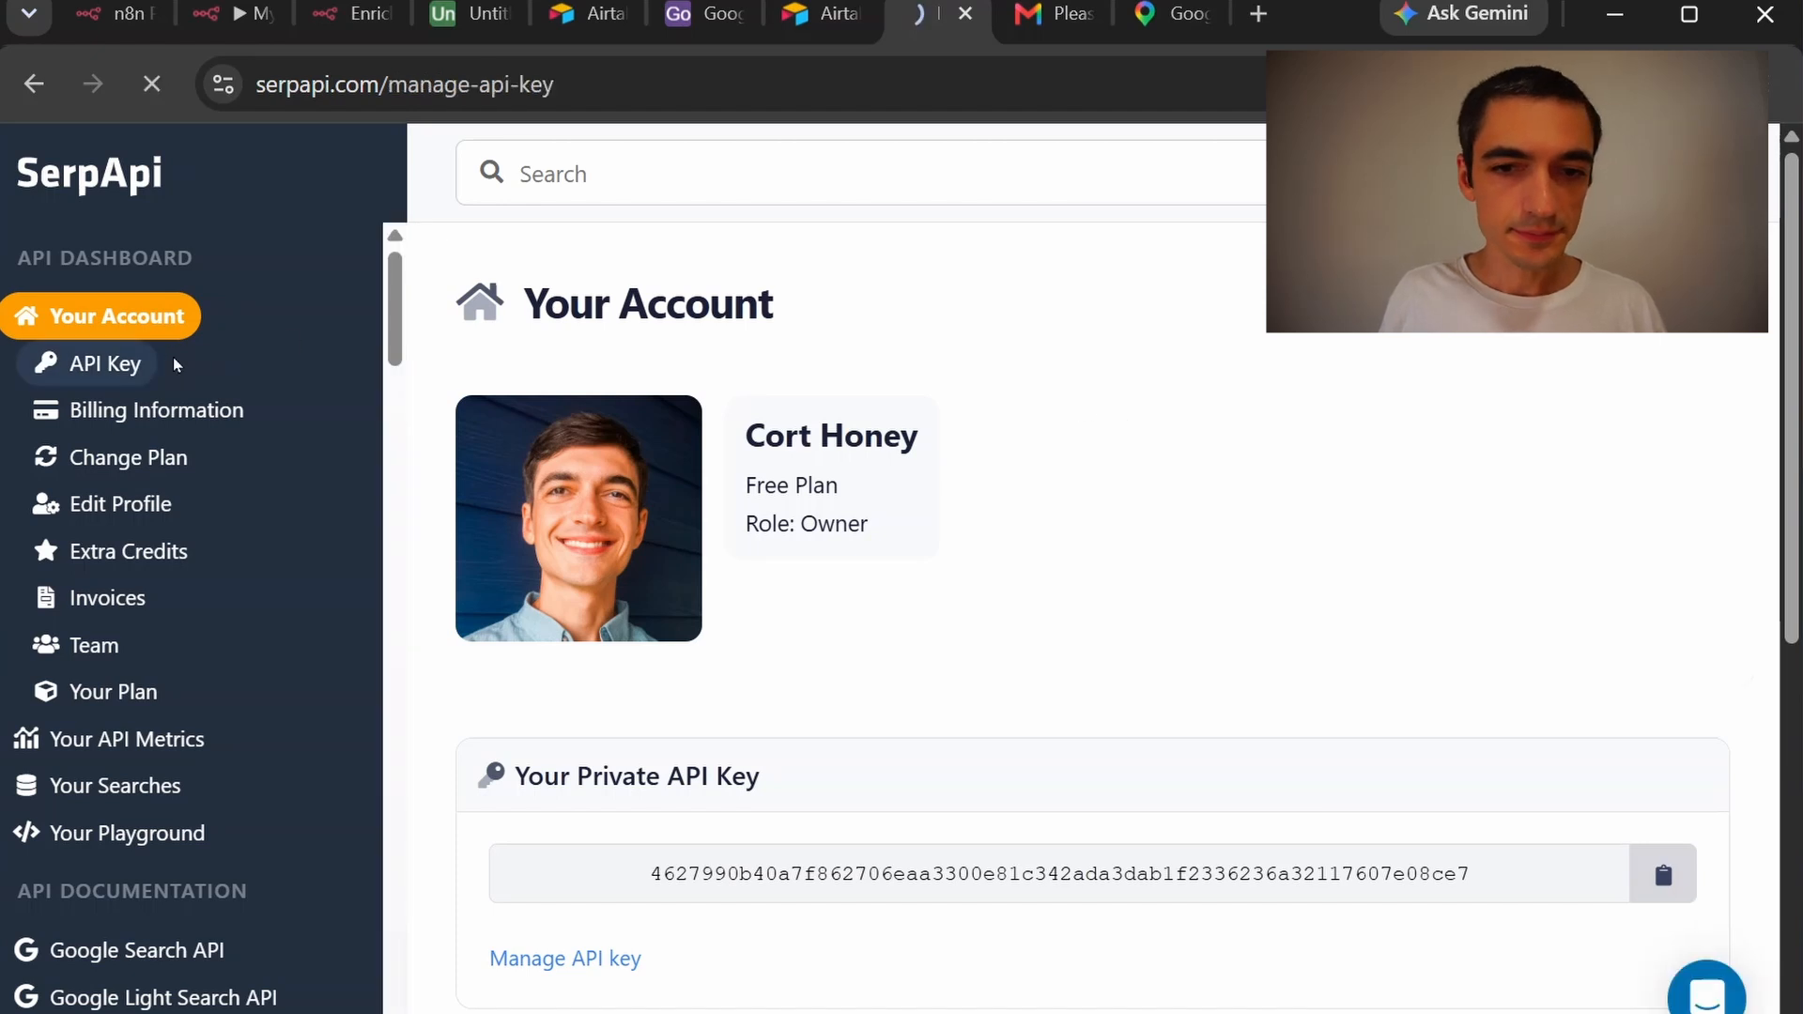
pyautogui.click(1677, 519)
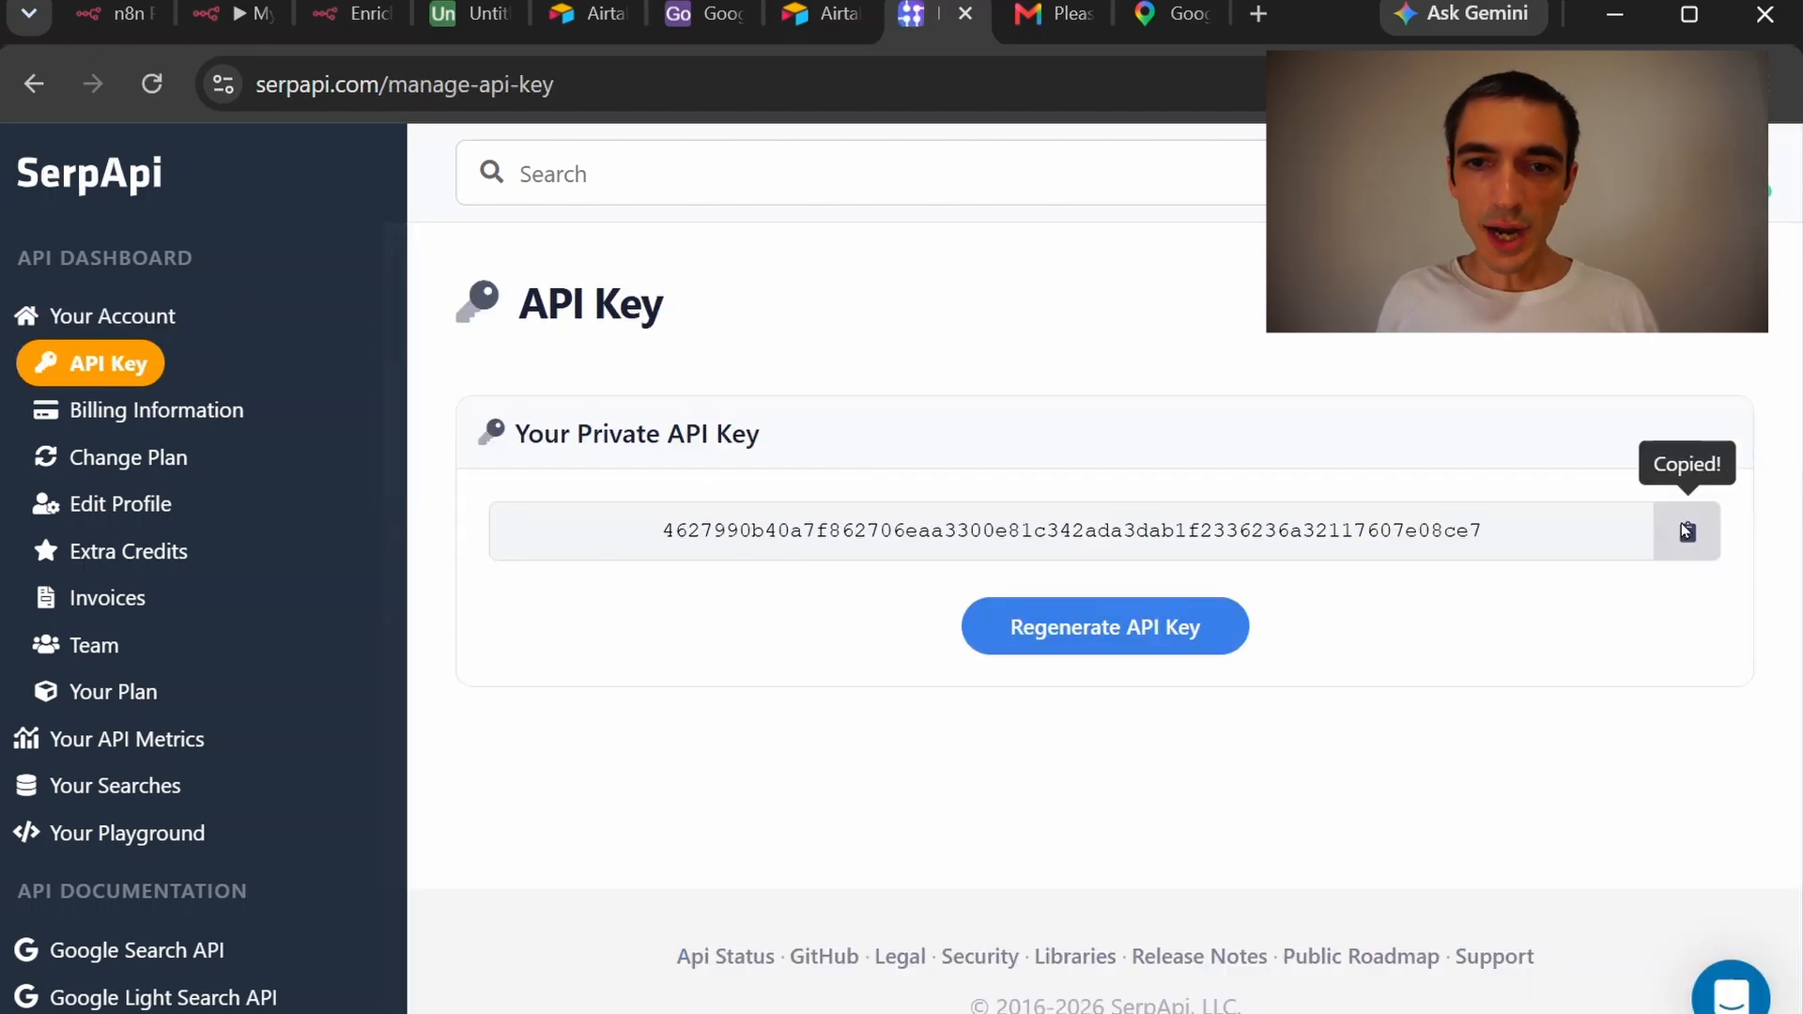
pyautogui.click(240, 25)
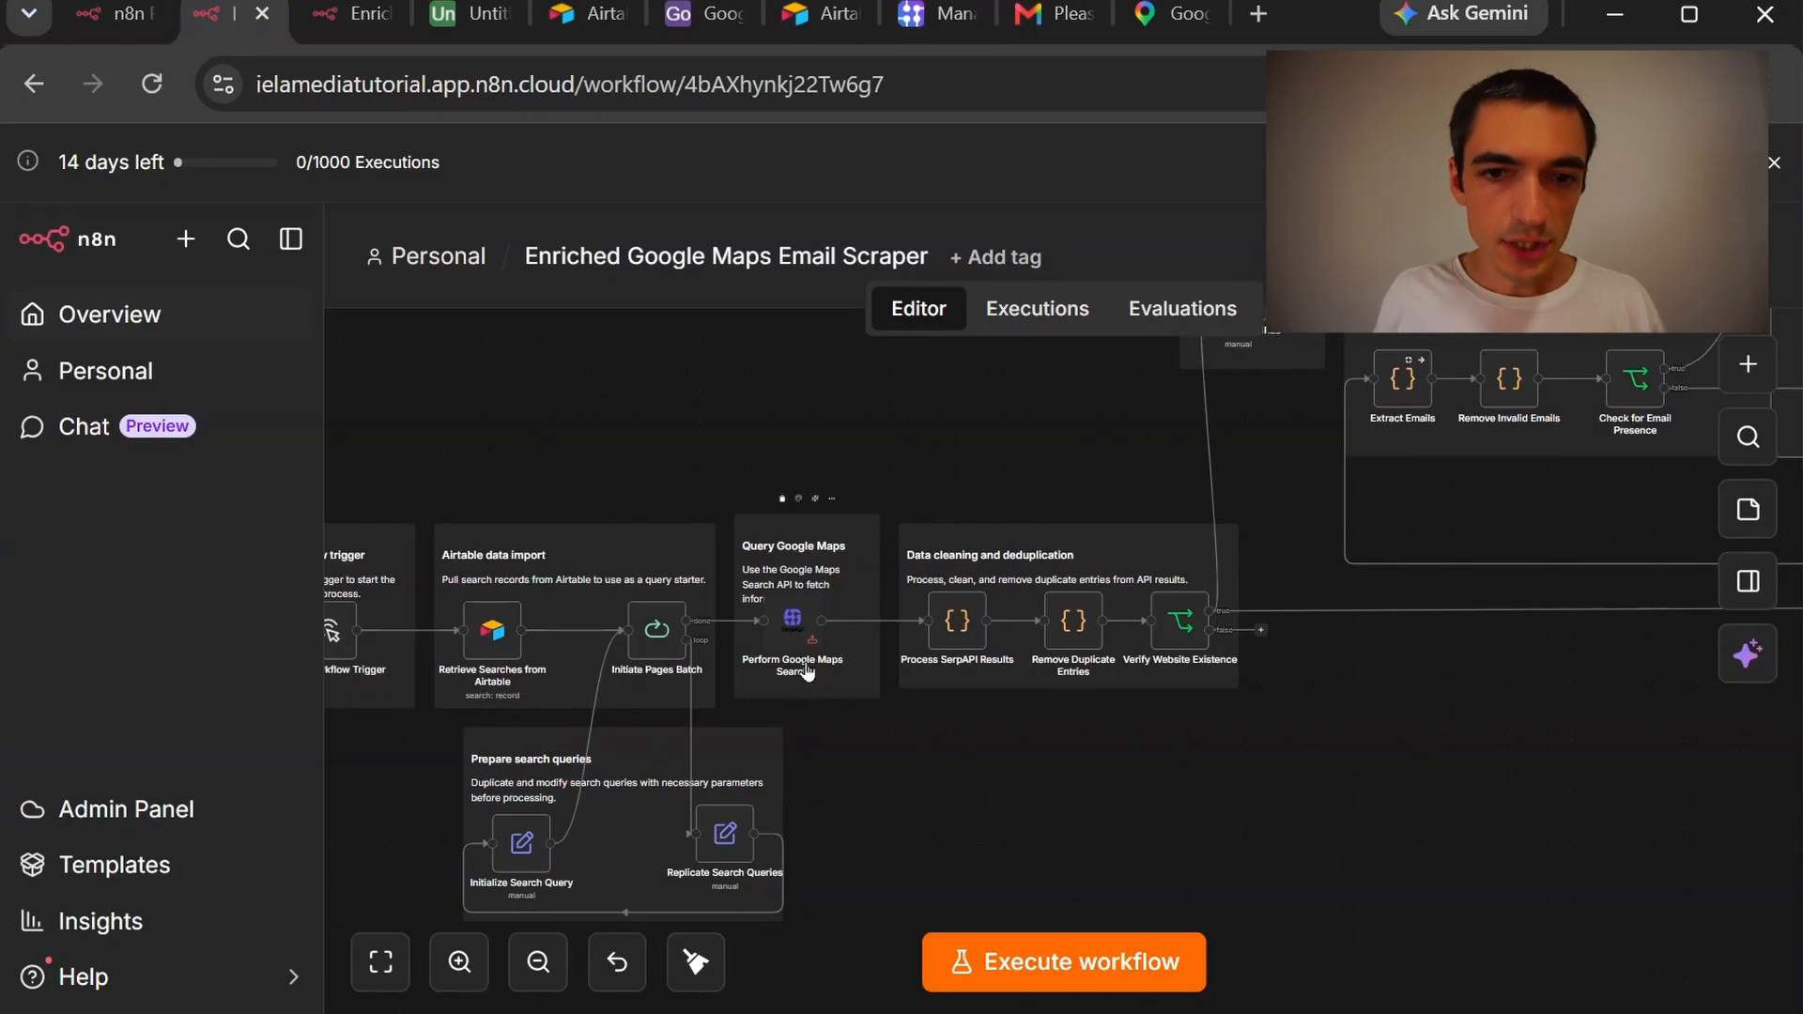
# Install the missing SerpApi community node for Perform Google Maps Search
pyautogui.doubleClick(796, 622)
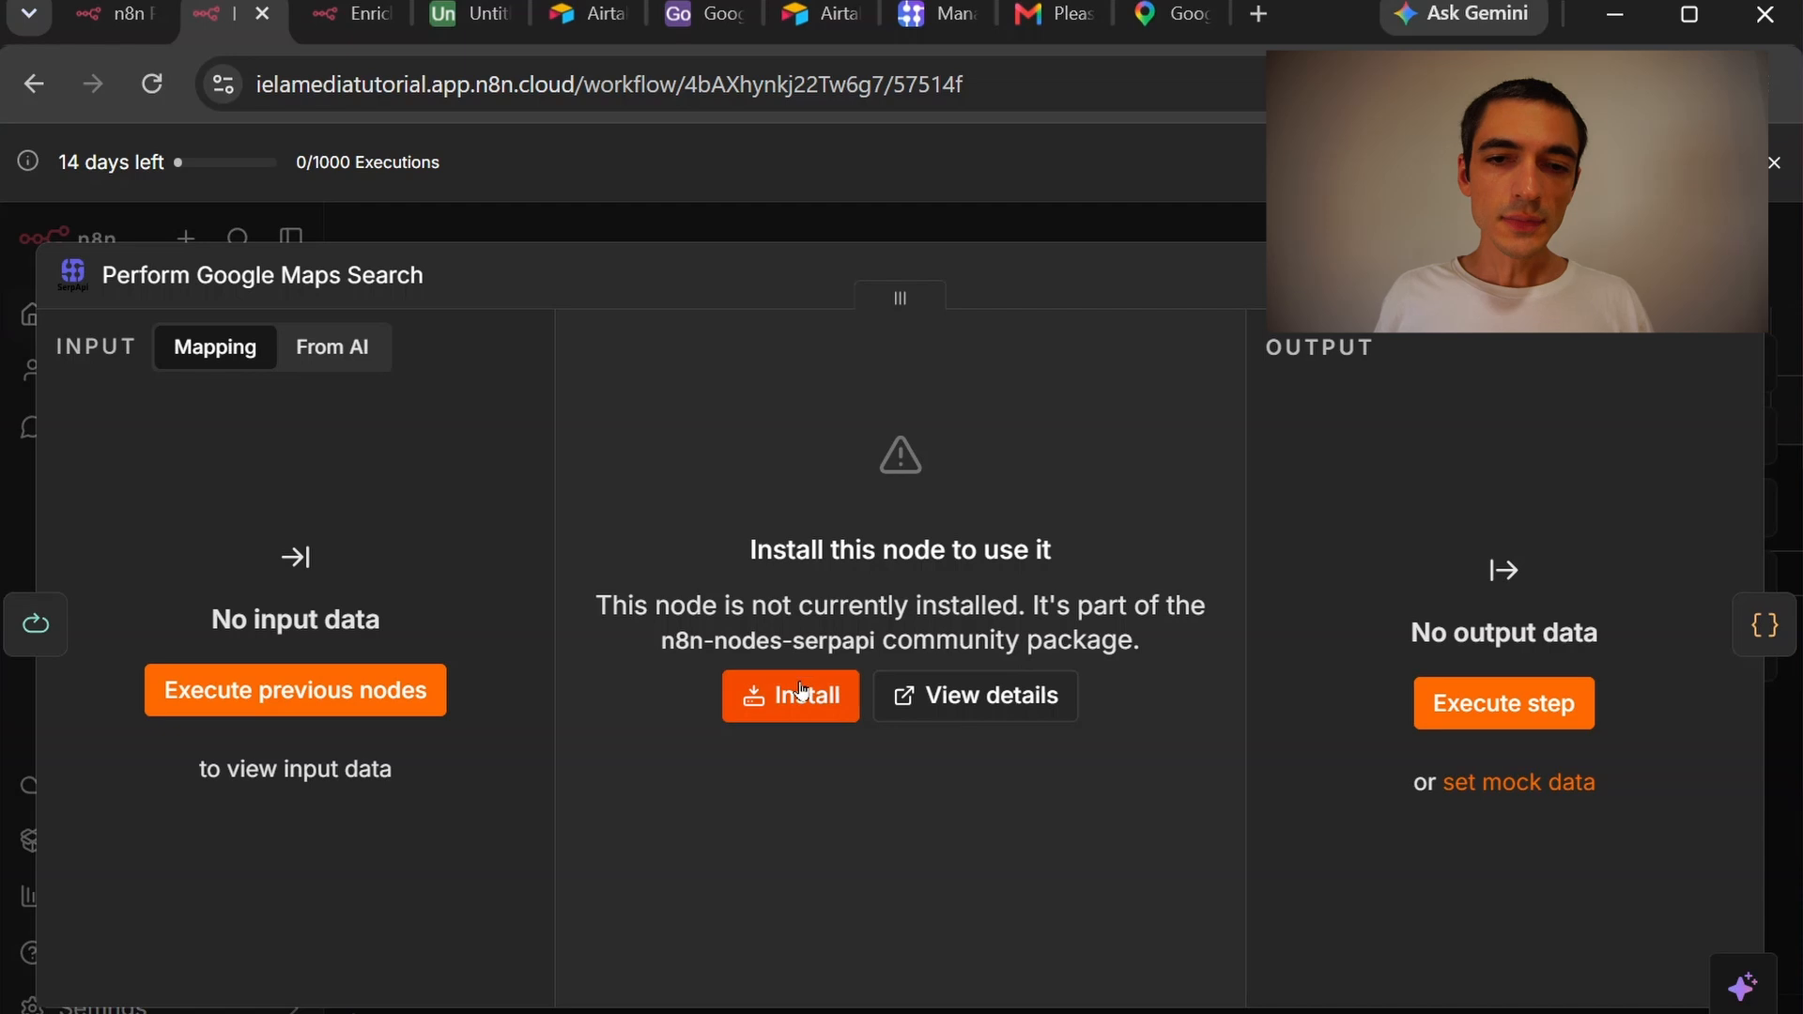
pyautogui.click(796, 690)
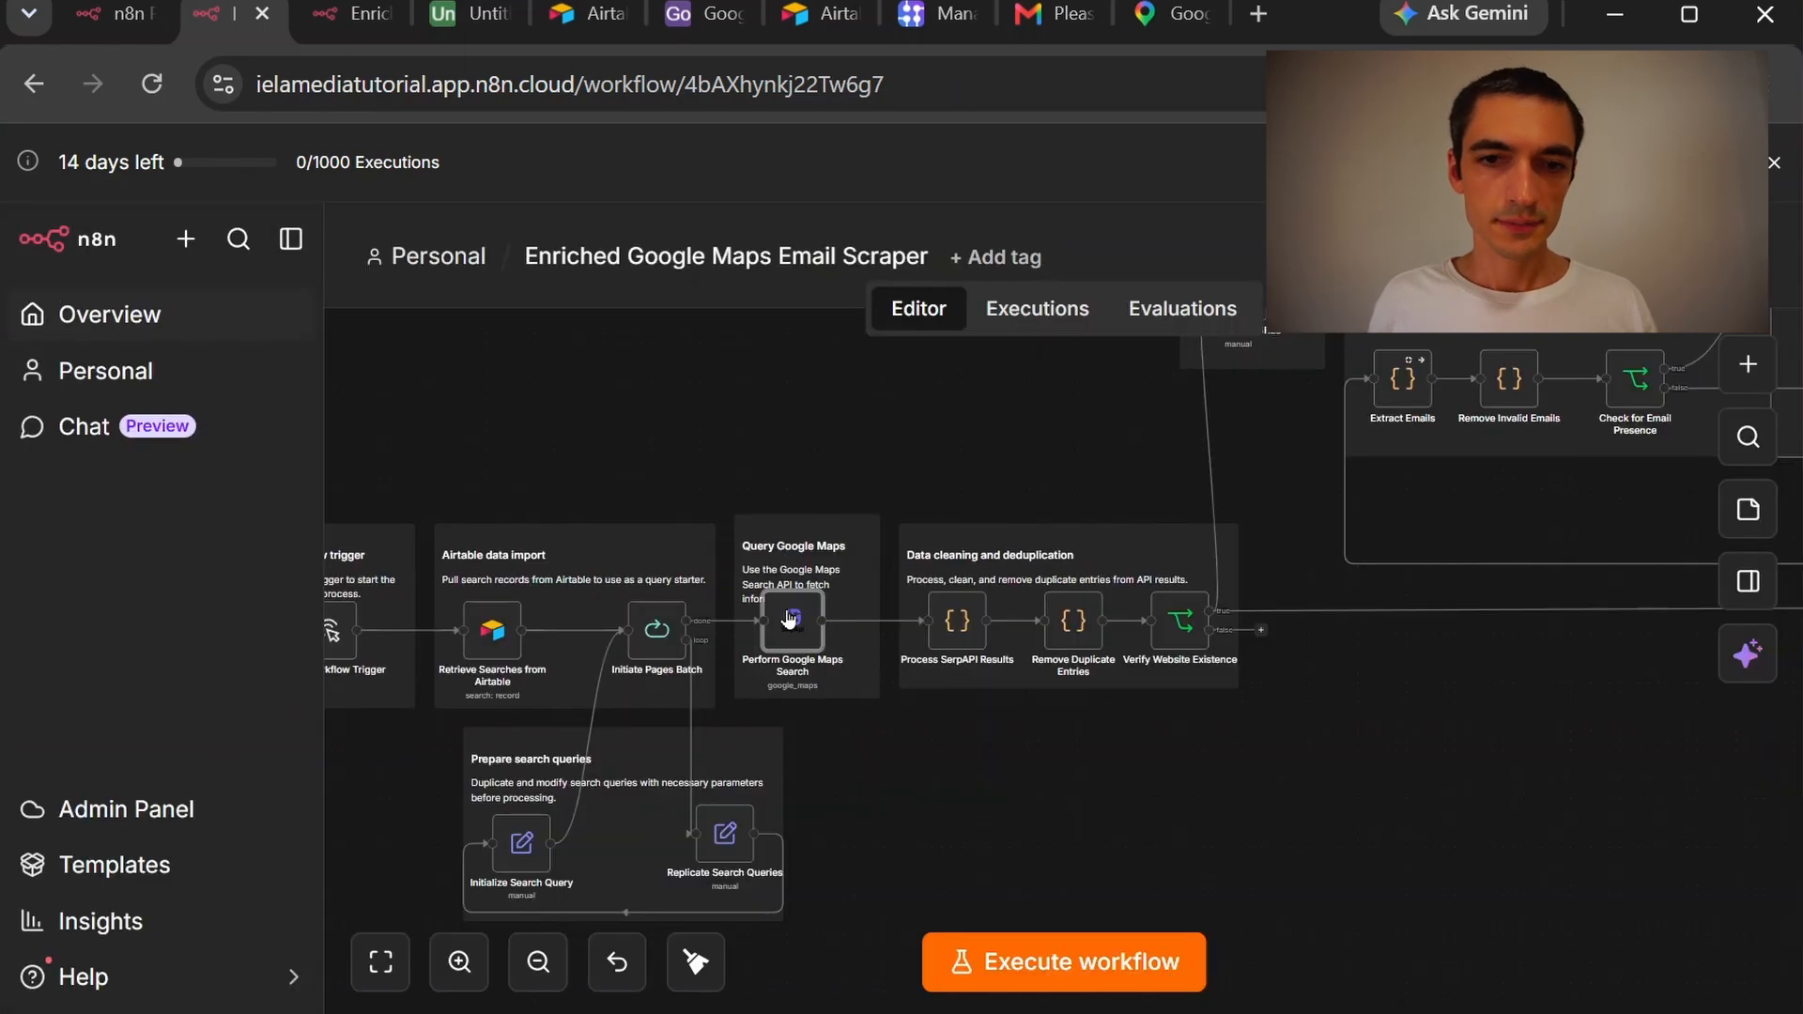
pyautogui.doubleClick(789, 618)
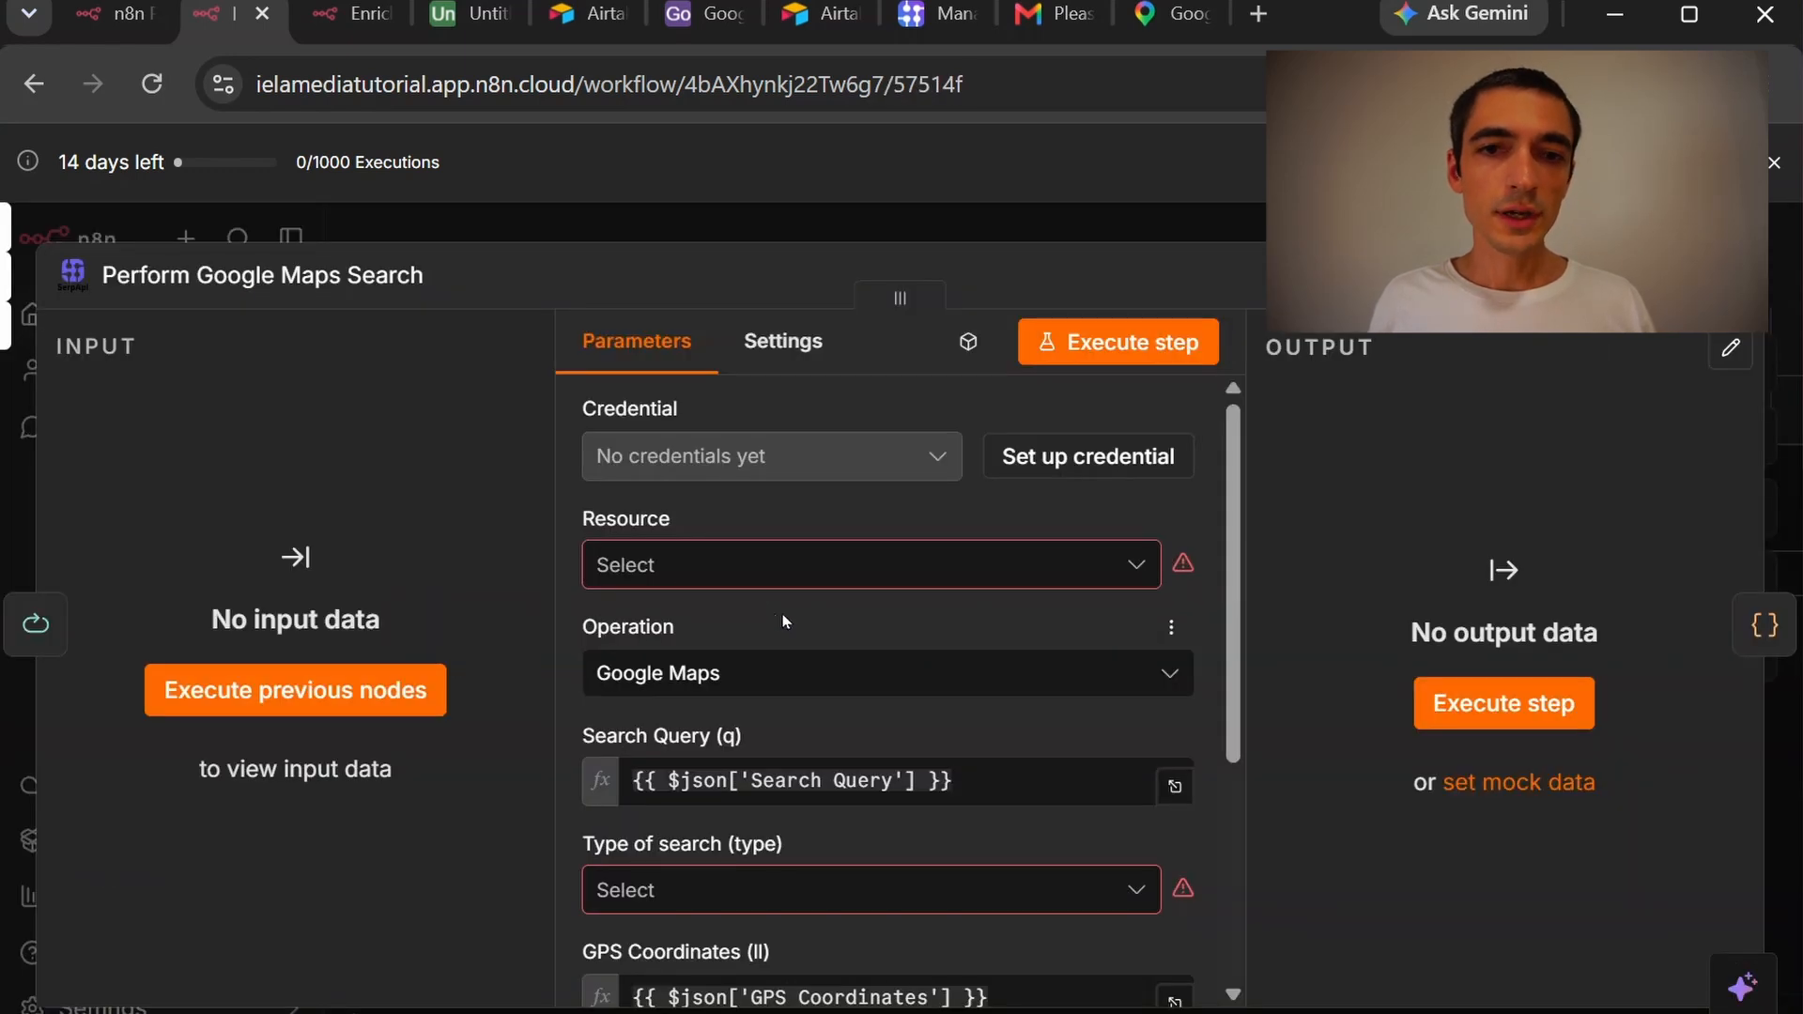
# Create and save a SerpApi credential using the pasted API key
pyautogui.click(1110, 460)
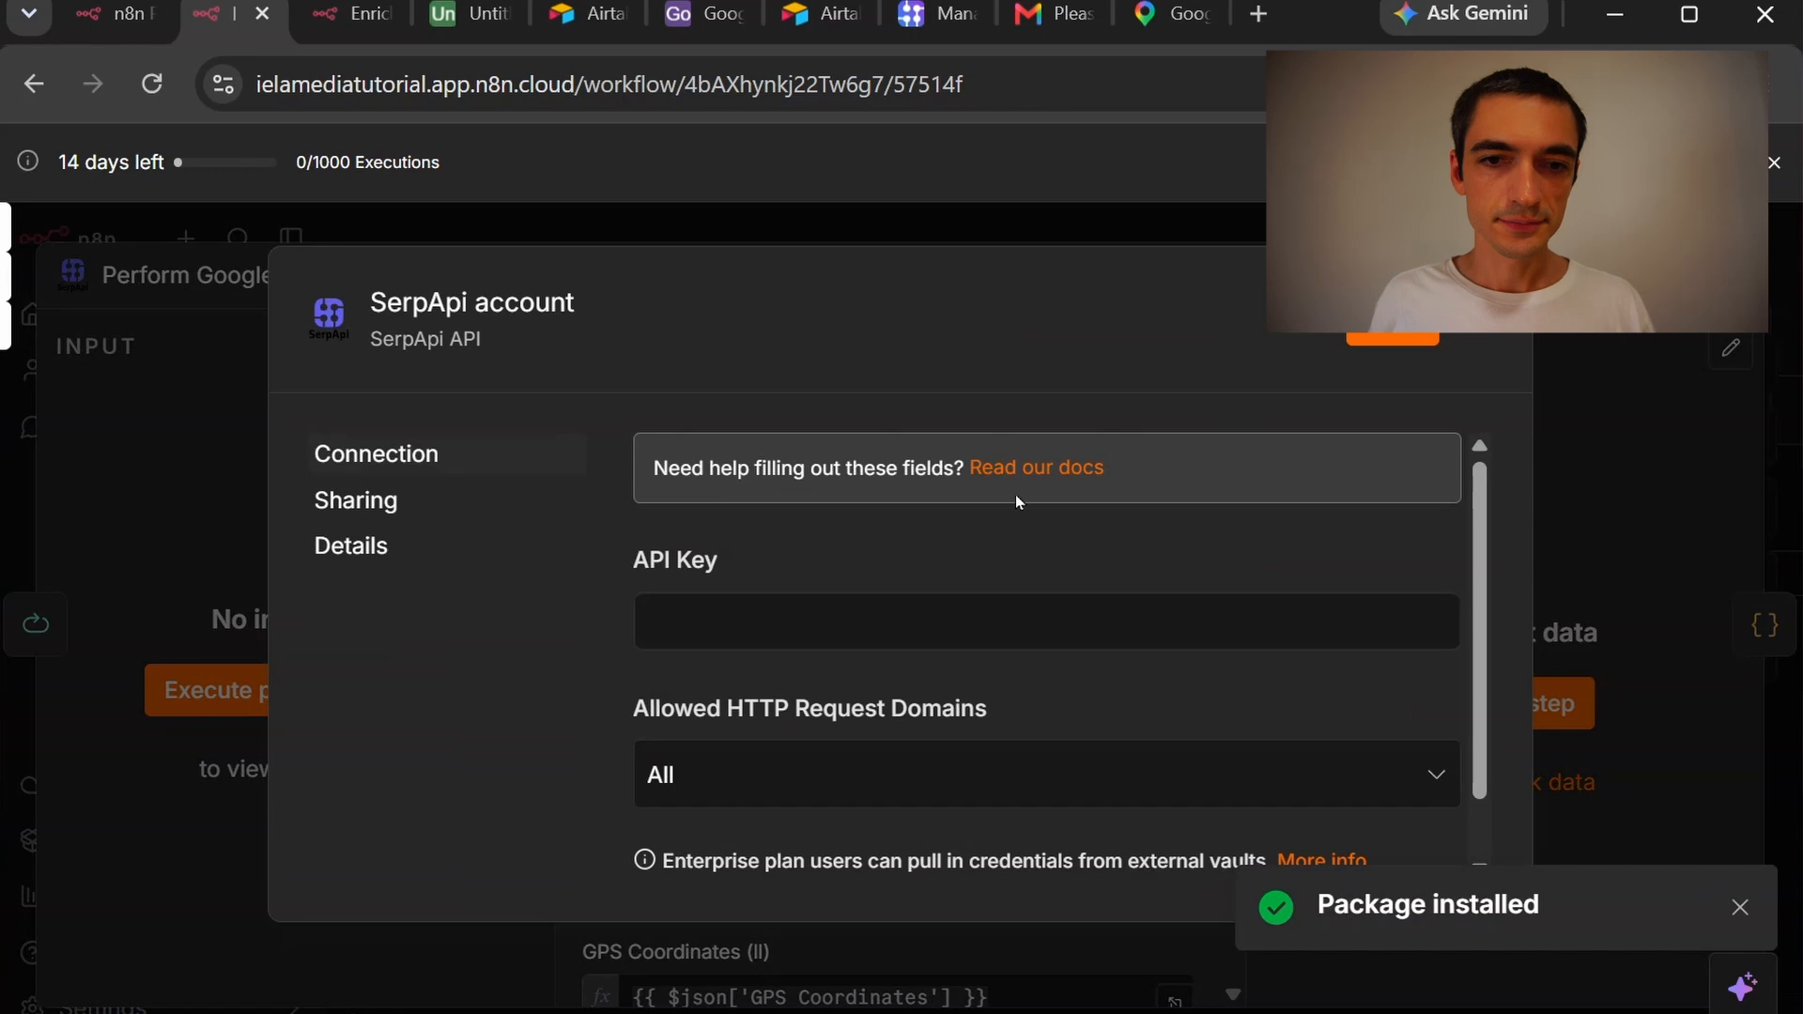
pyautogui.click(834, 524)
pyautogui.hotkey('ctrl', 'v')
pyautogui.click(1393, 324)
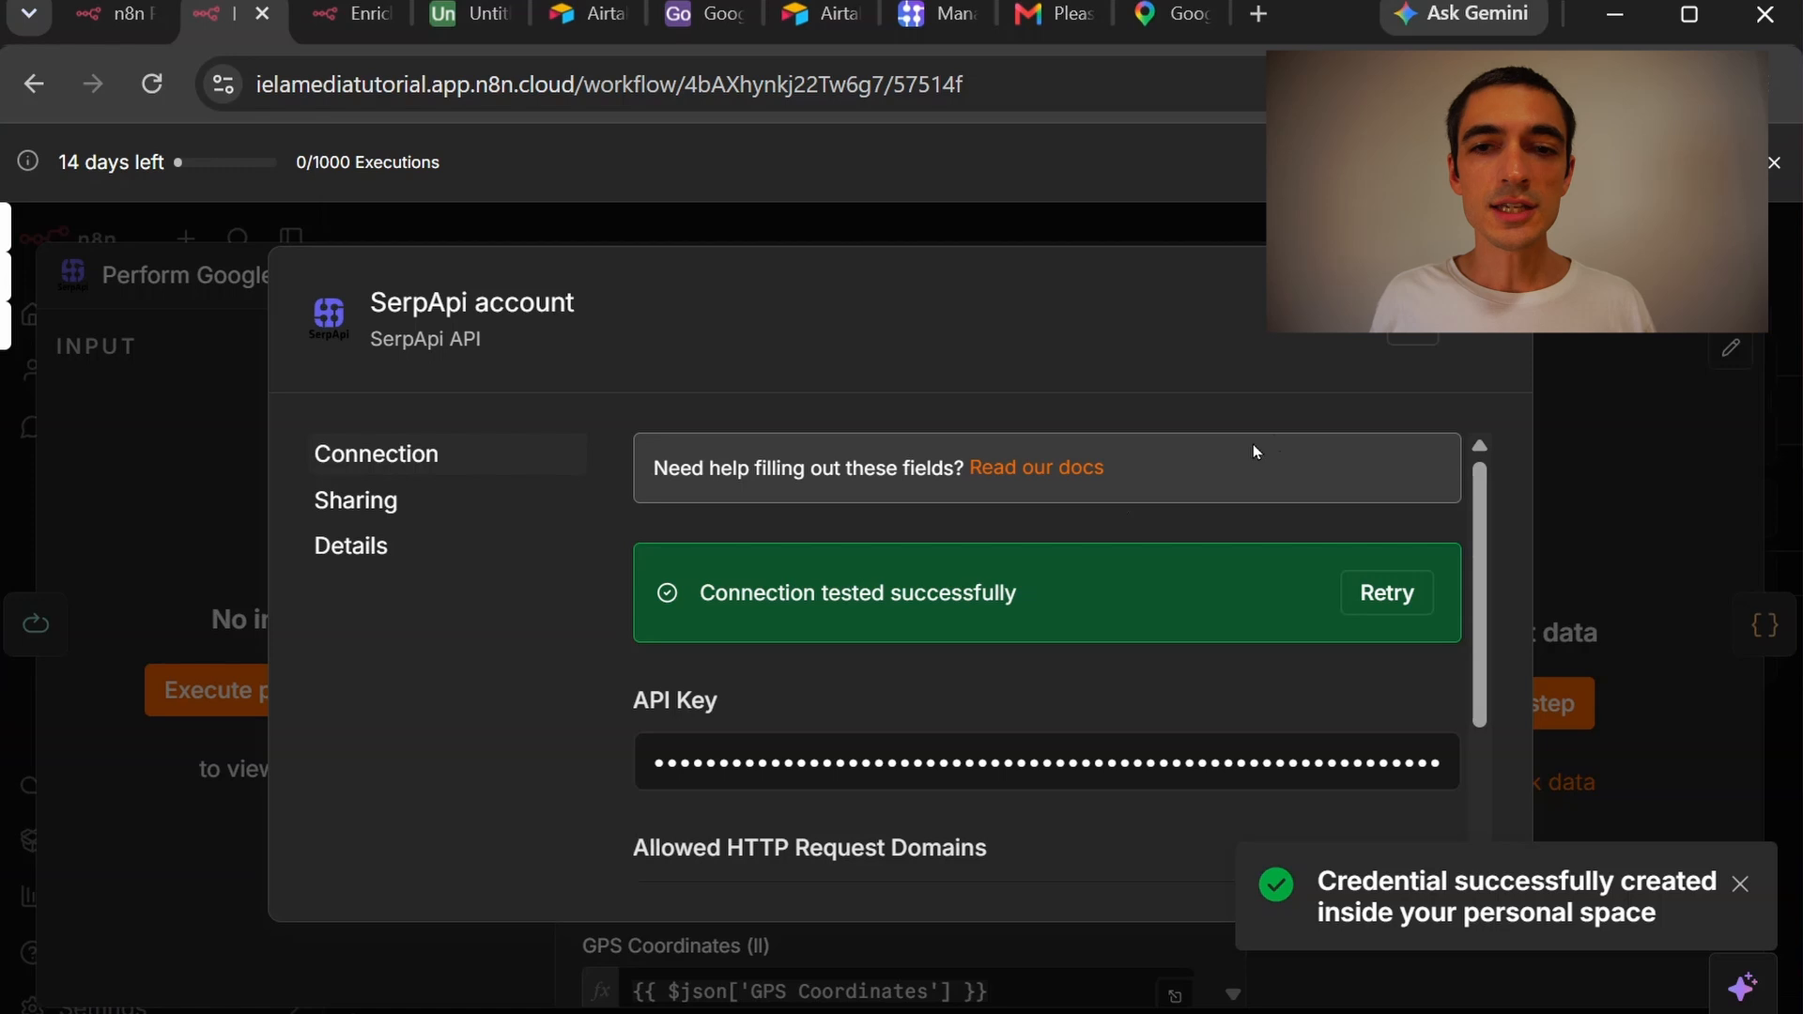
pyautogui.click(1495, 286)
pyautogui.click(1481, 150)
pyautogui.press('Escape')
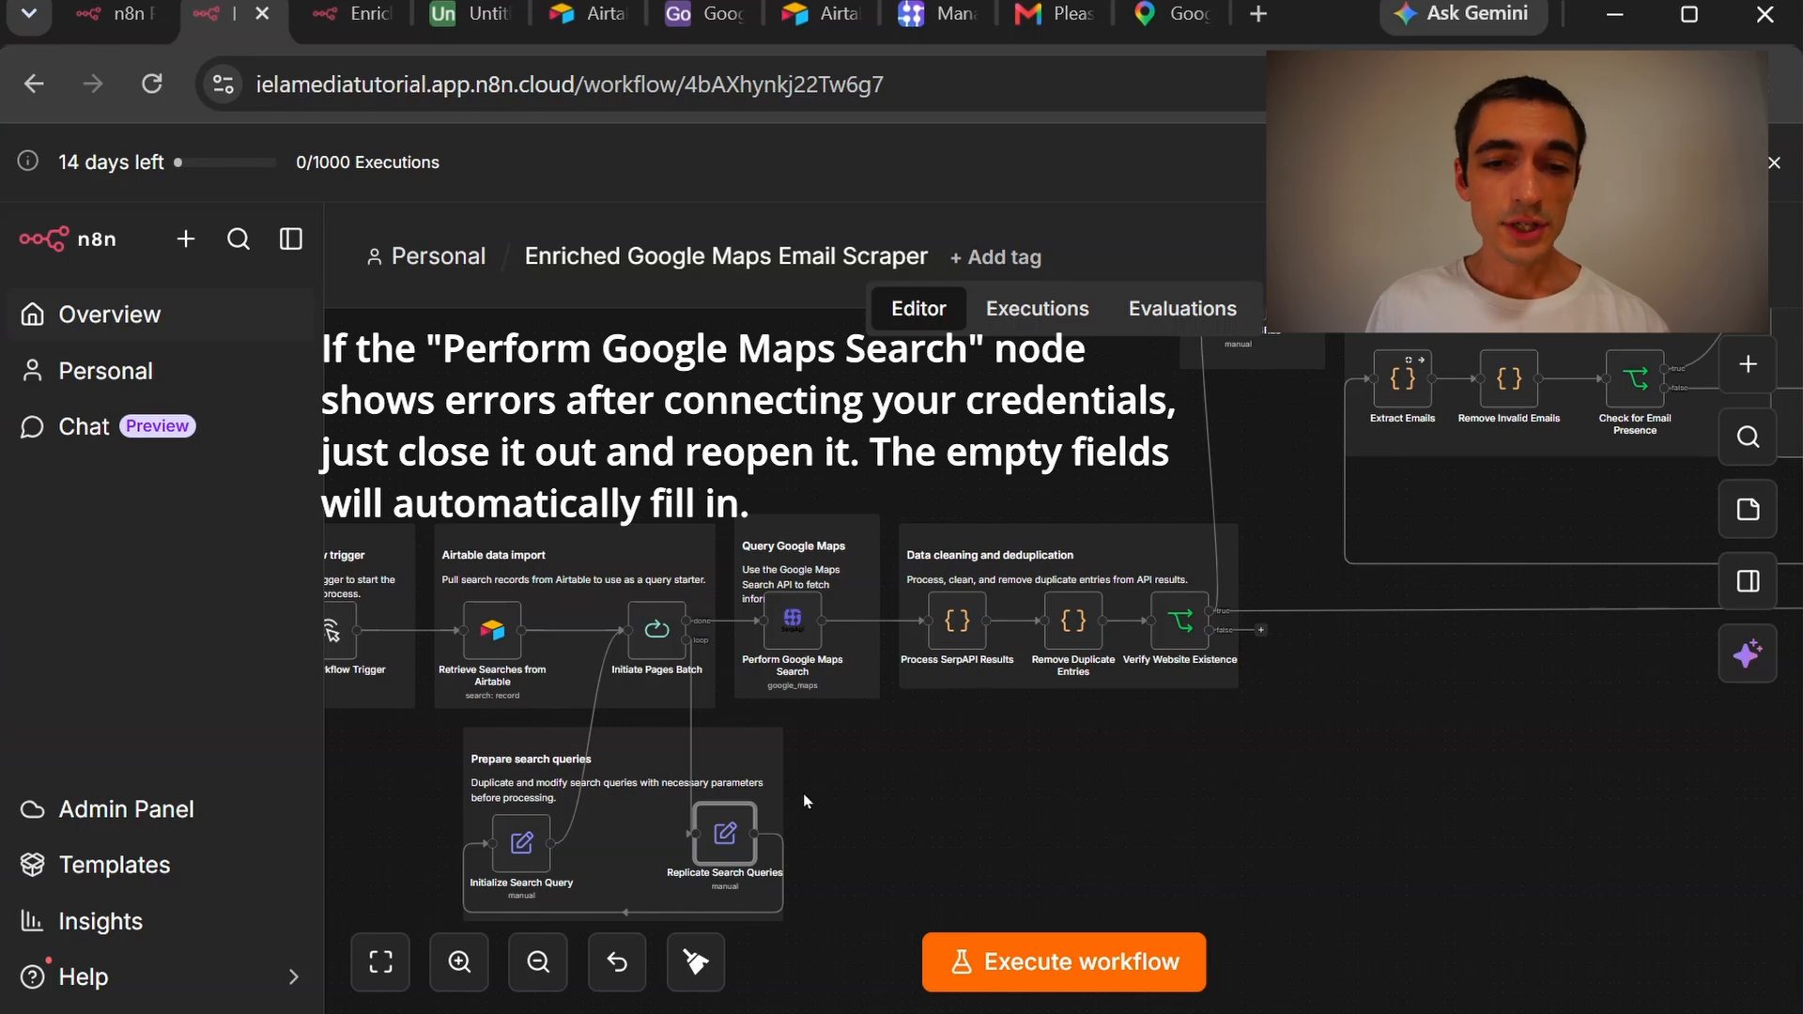
# Change Replicate Search Queries' Duplicate Item Count from 0 to 2 in its settings
pyautogui.doubleClick(719, 834)
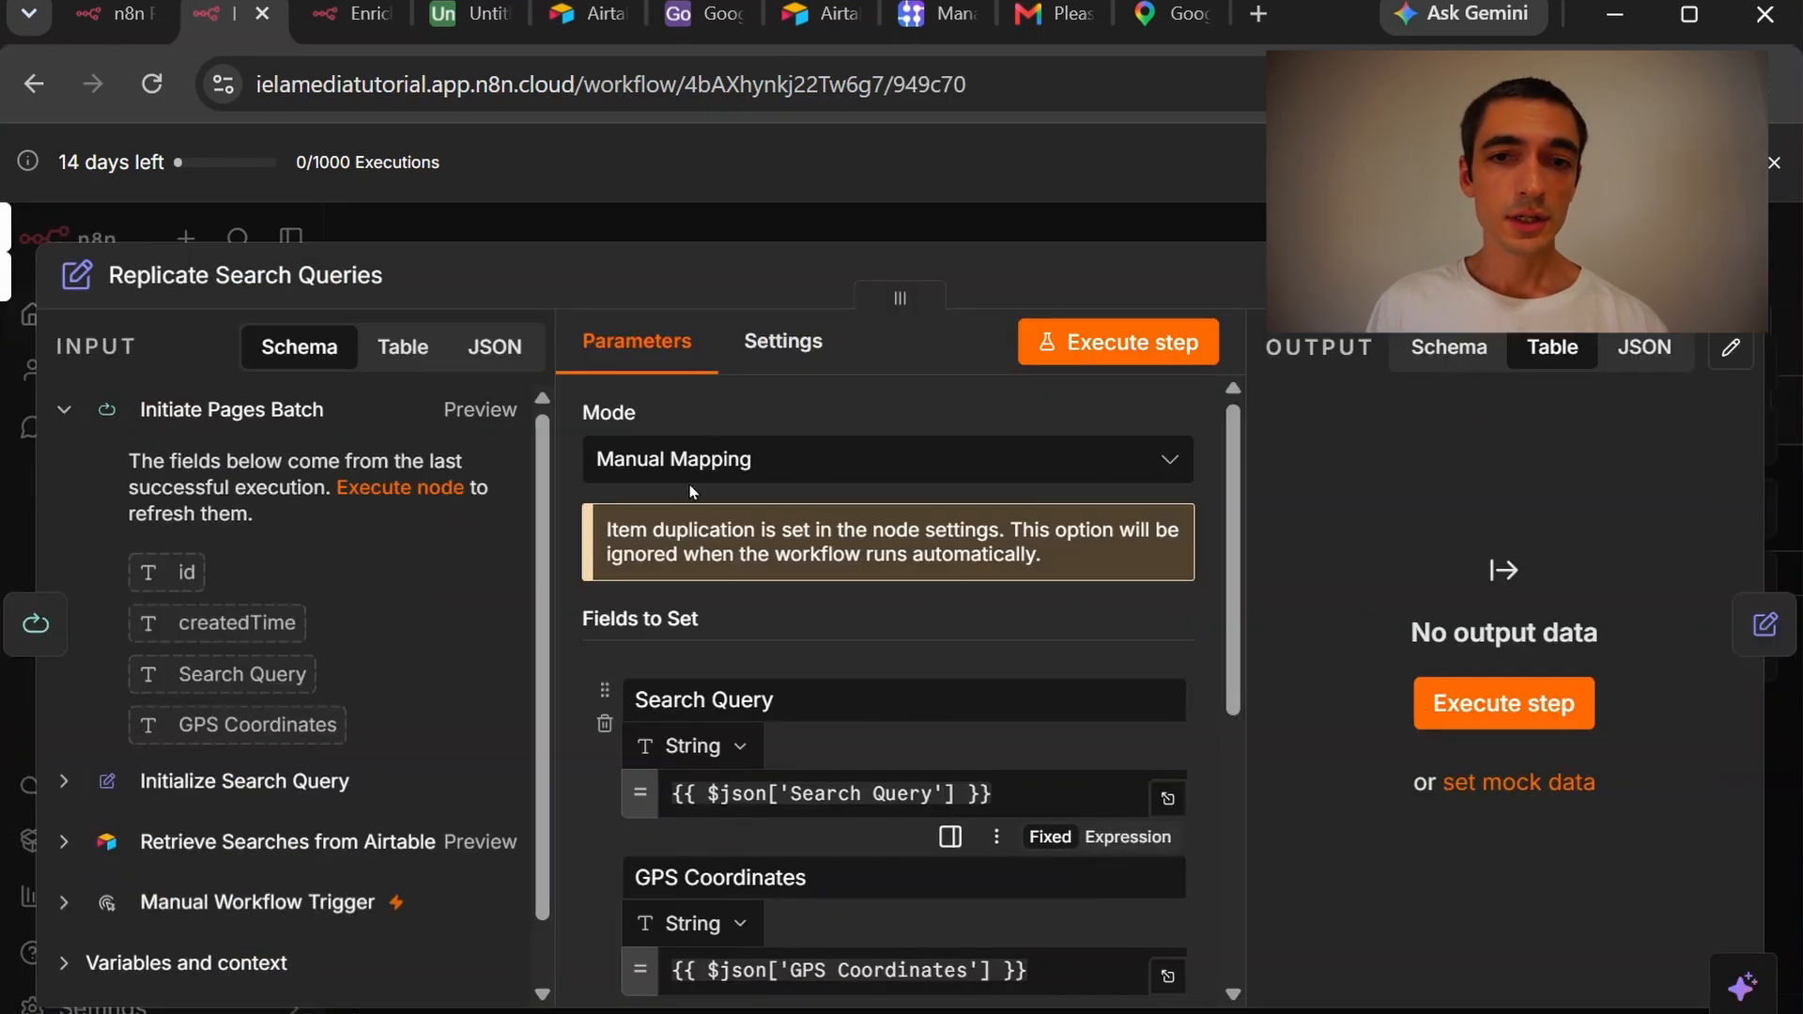
pyautogui.click(768, 346)
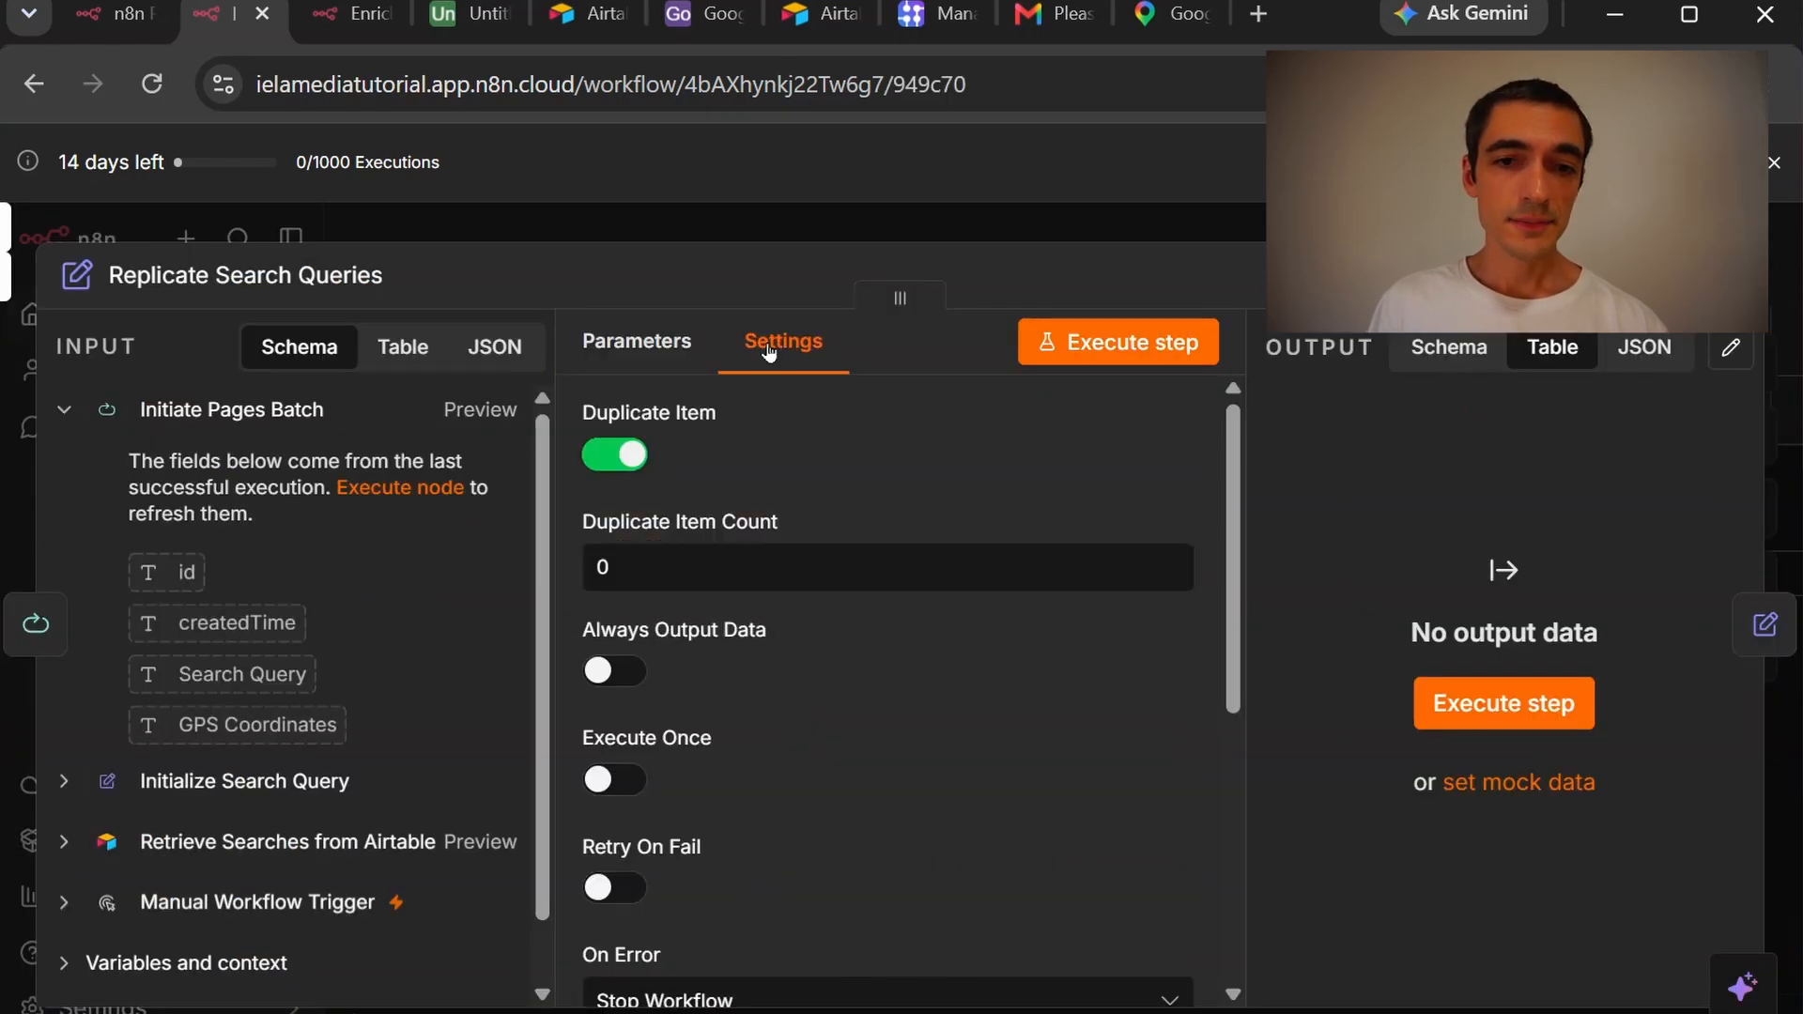
pyautogui.click(700, 564)
pyautogui.moveTo(700, 564); pyautogui.dragTo(588, 571)
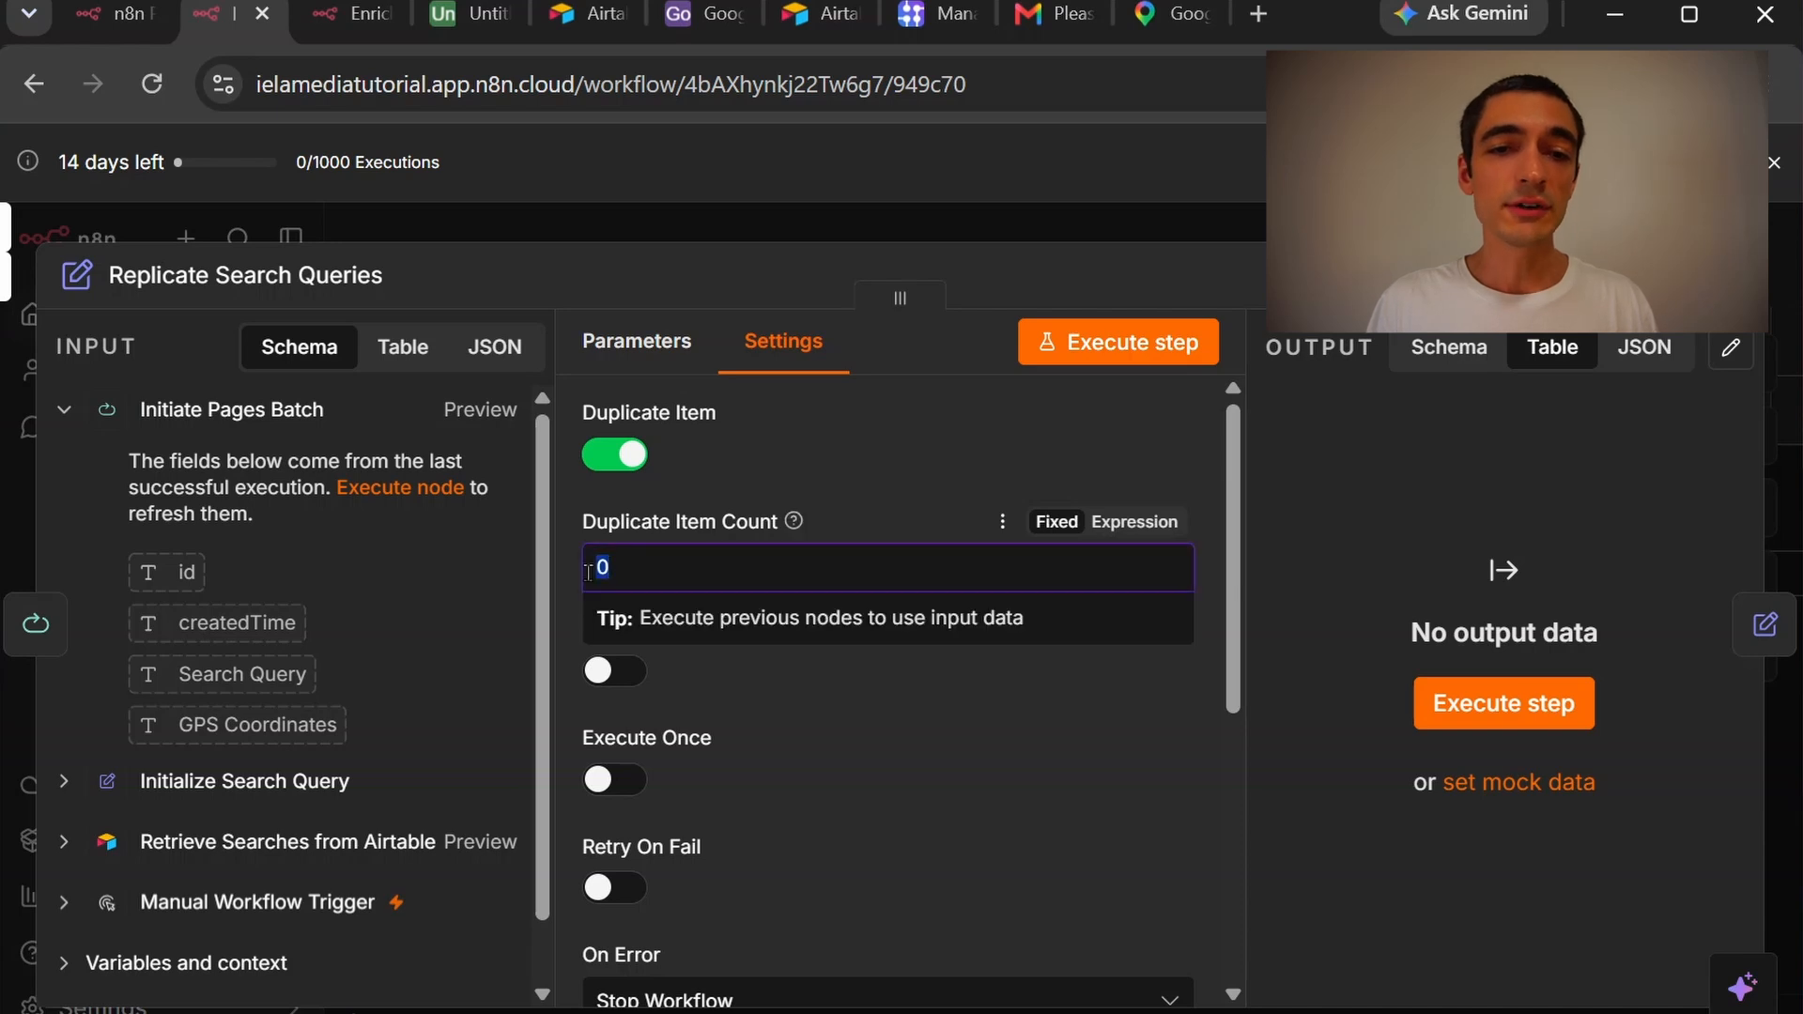
pyautogui.write('2')
pyautogui.click(792, 505)
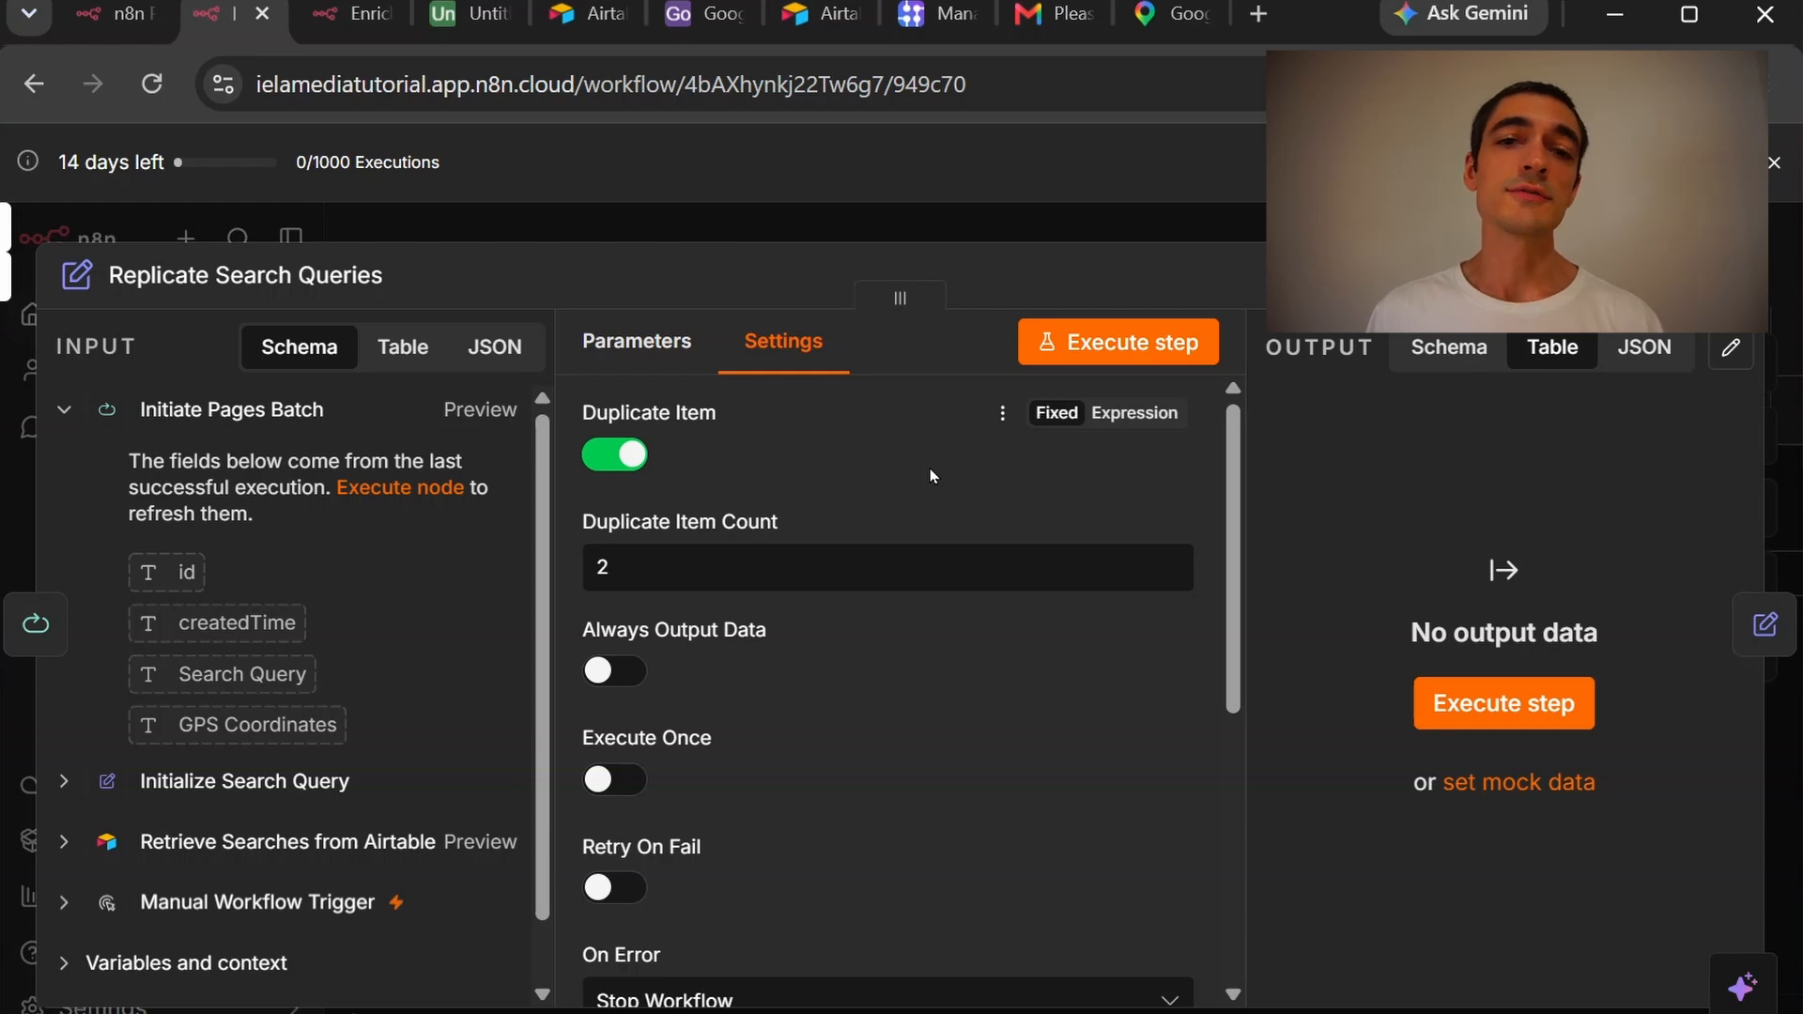
pyautogui.press('Escape')
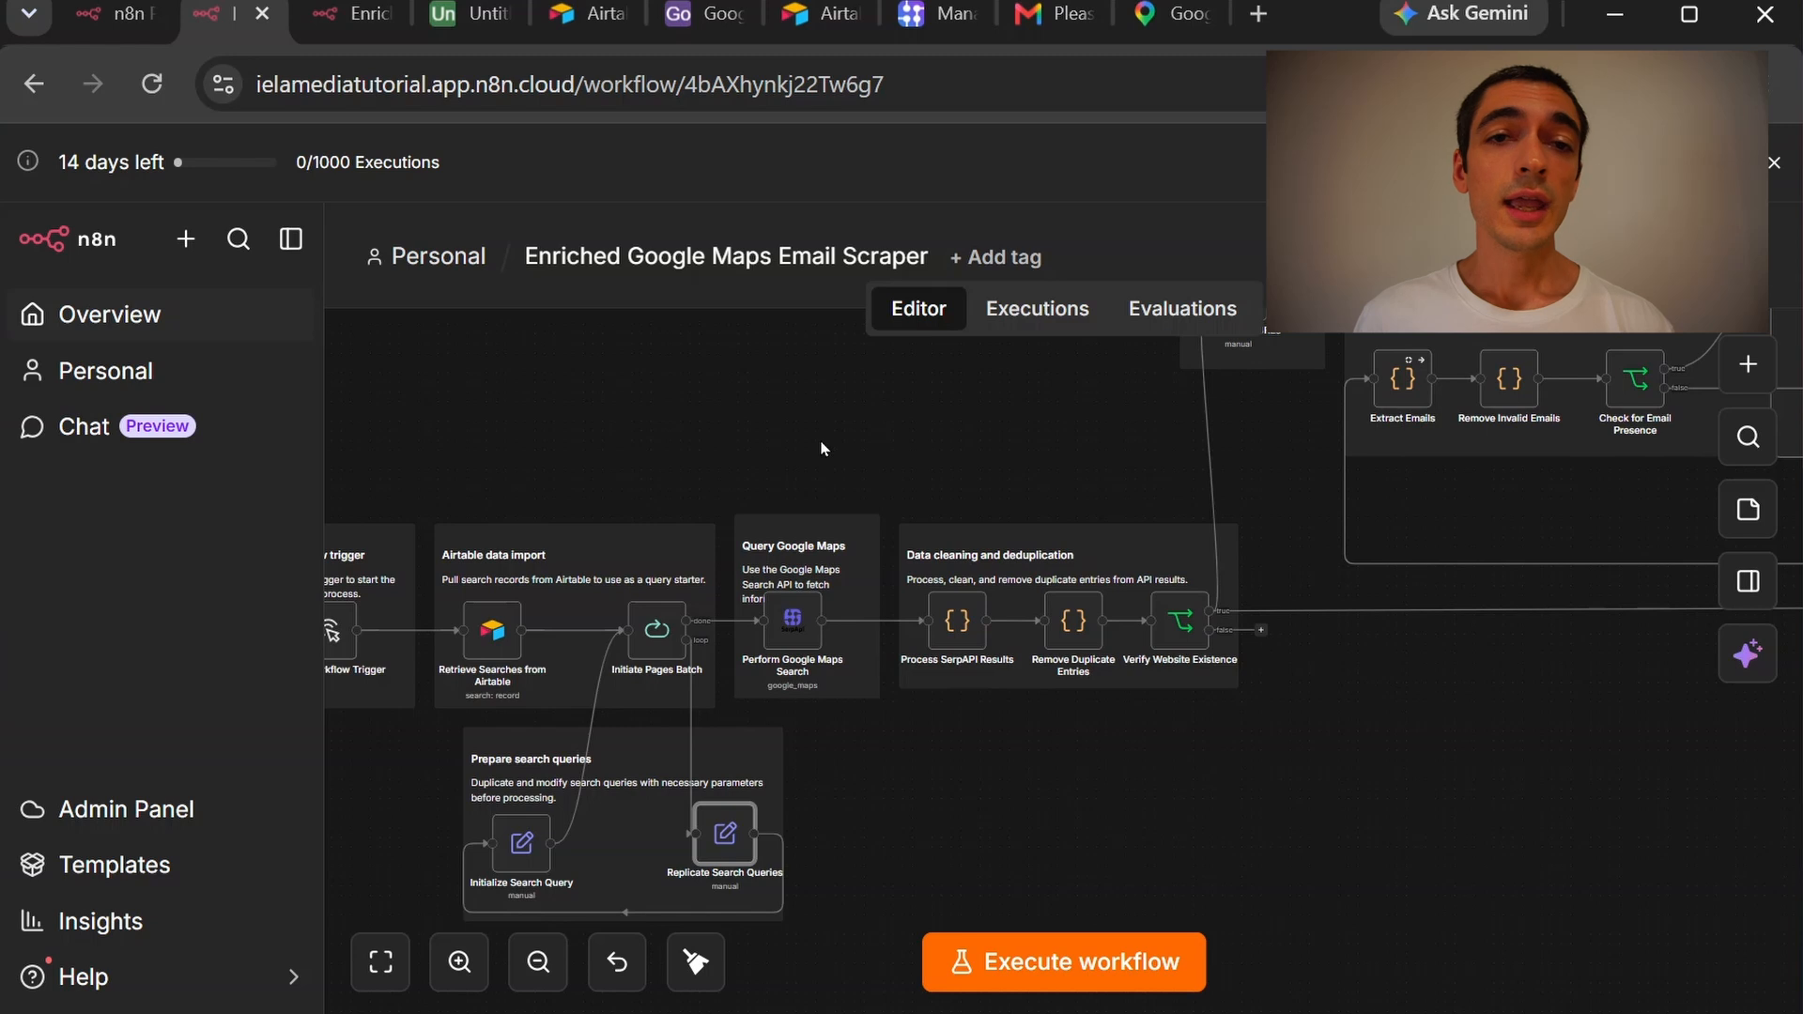
# Delete all 138 records from the Google Maps Scraped Results table
pyautogui.click(669, 27)
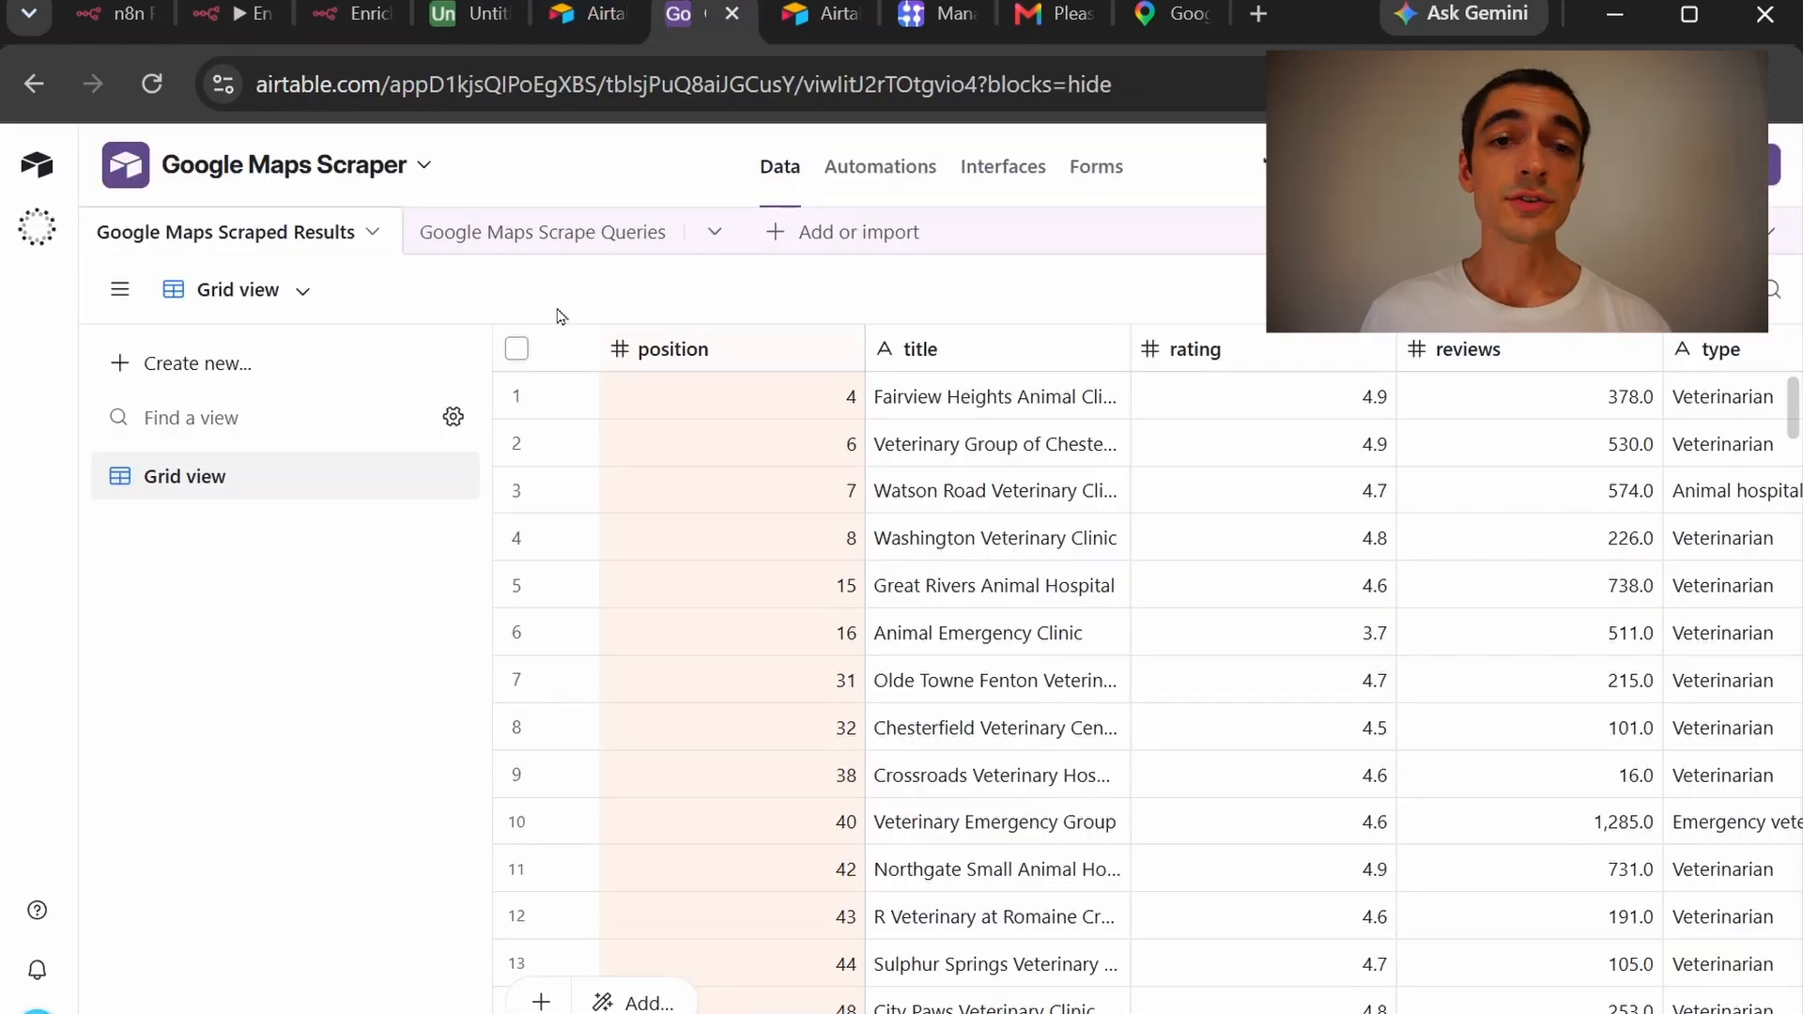
pyautogui.click(516, 348)
pyautogui.rightClick(698, 398)
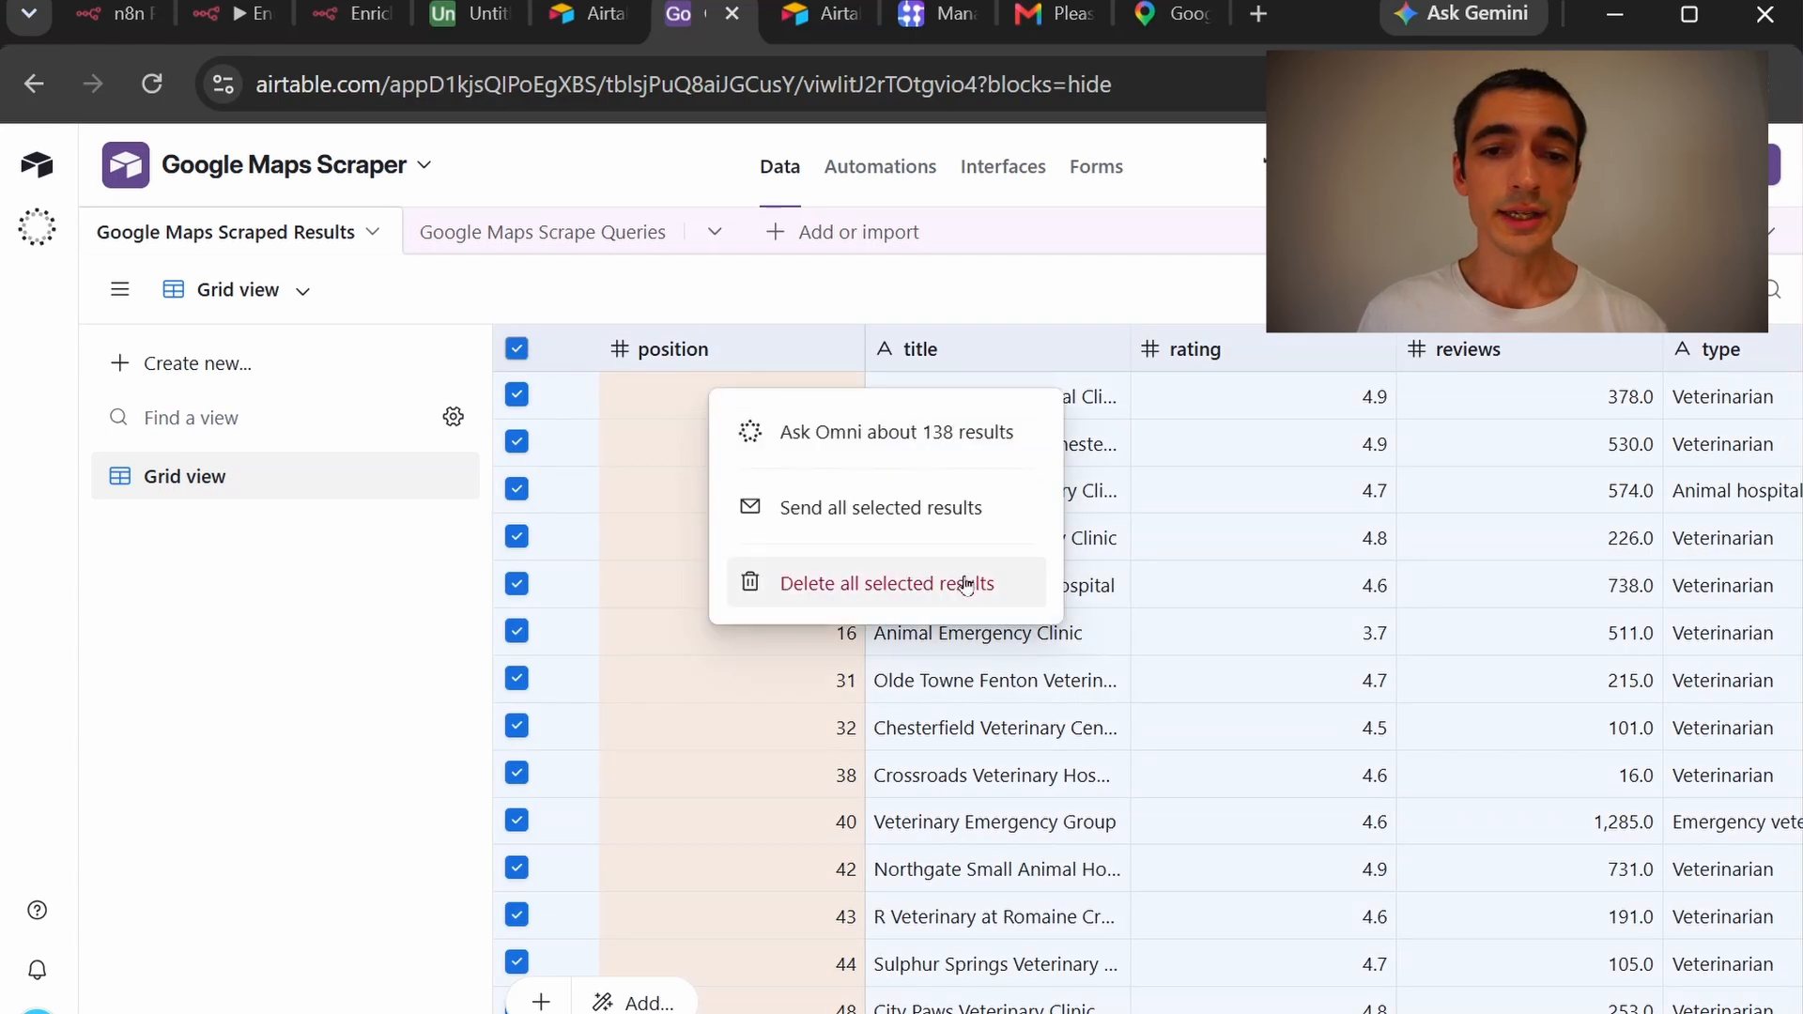
pyautogui.click(967, 584)
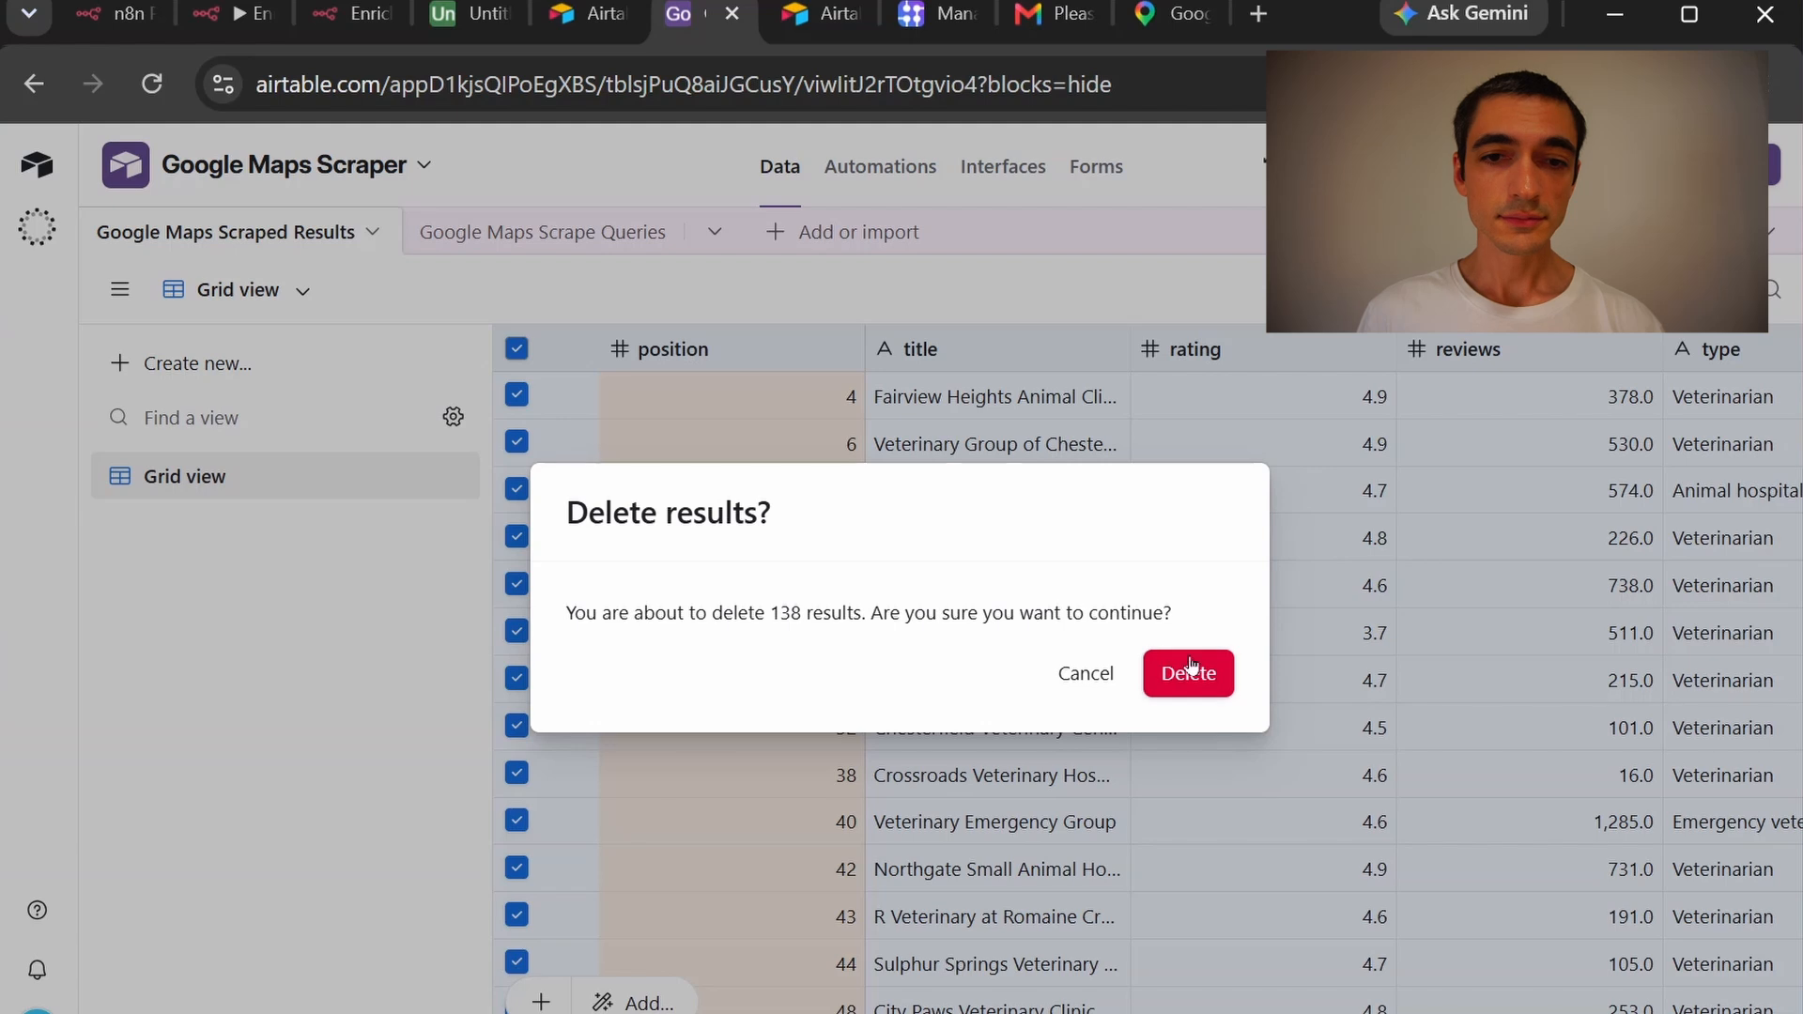
pyautogui.click(1211, 679)
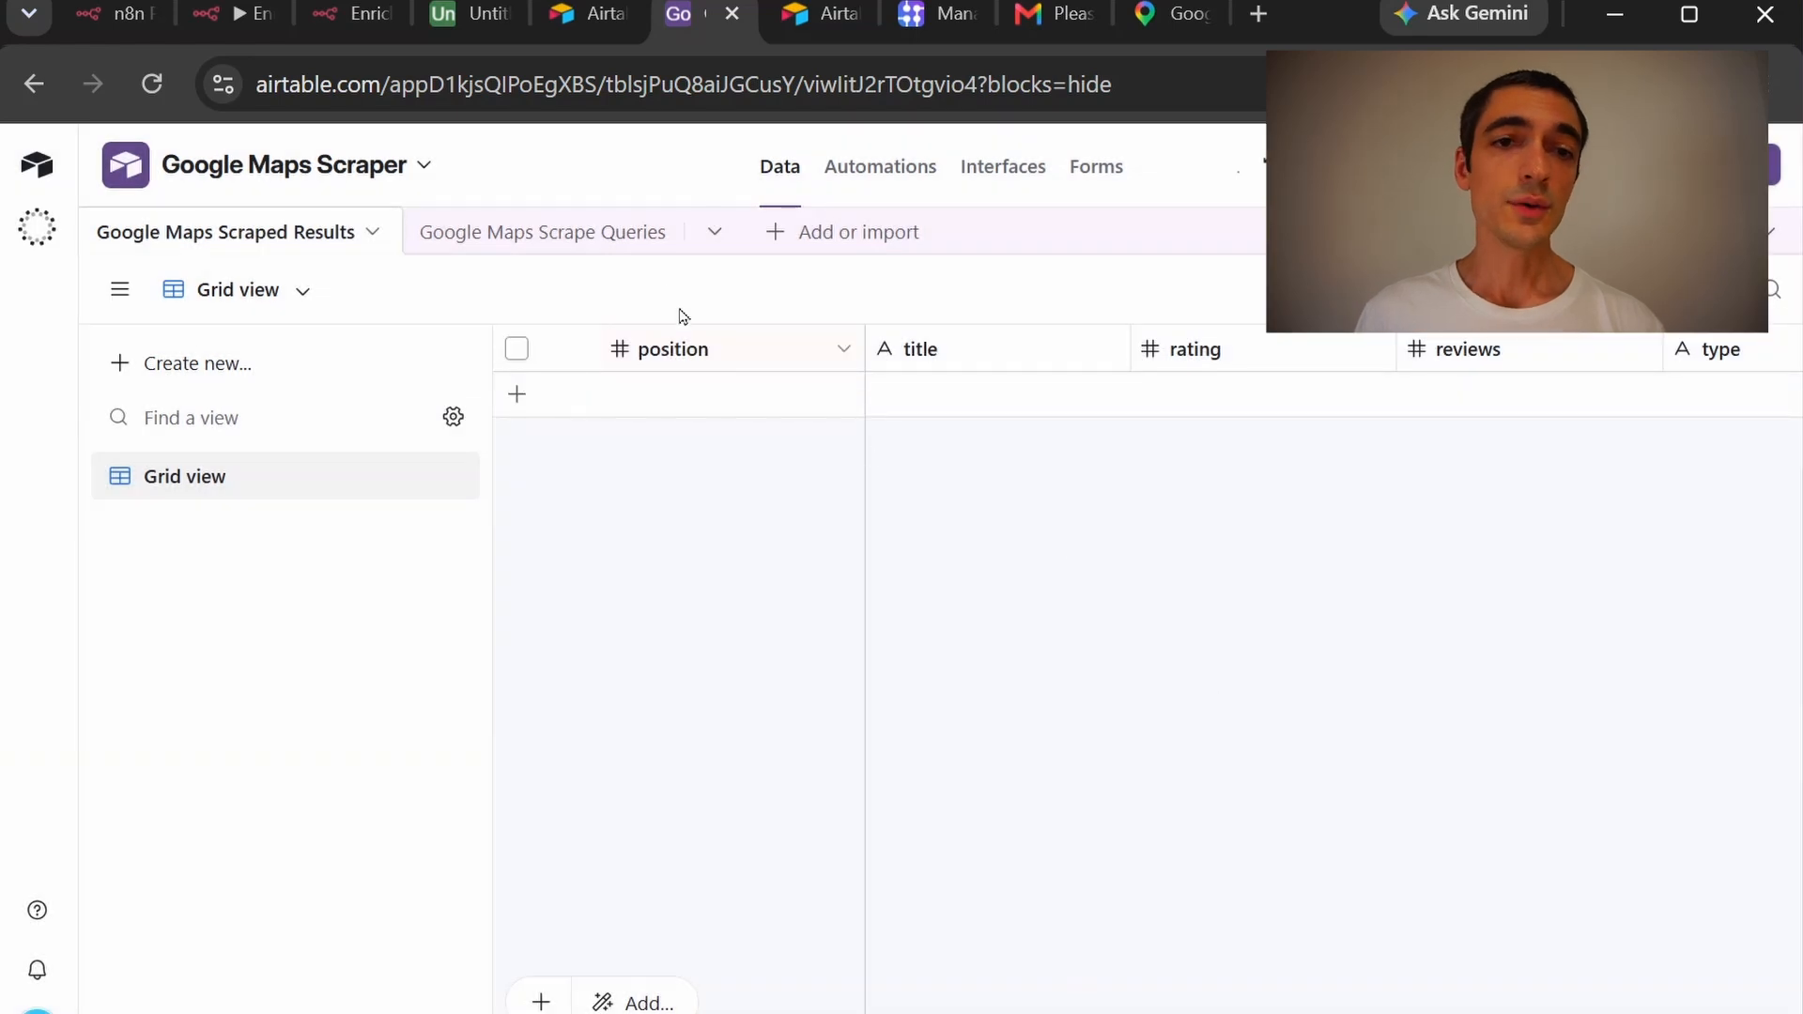
# Clear the property management, veterinarian and daycare queries and their GPS coordinates in Scrape Queries
pyautogui.click(602, 241)
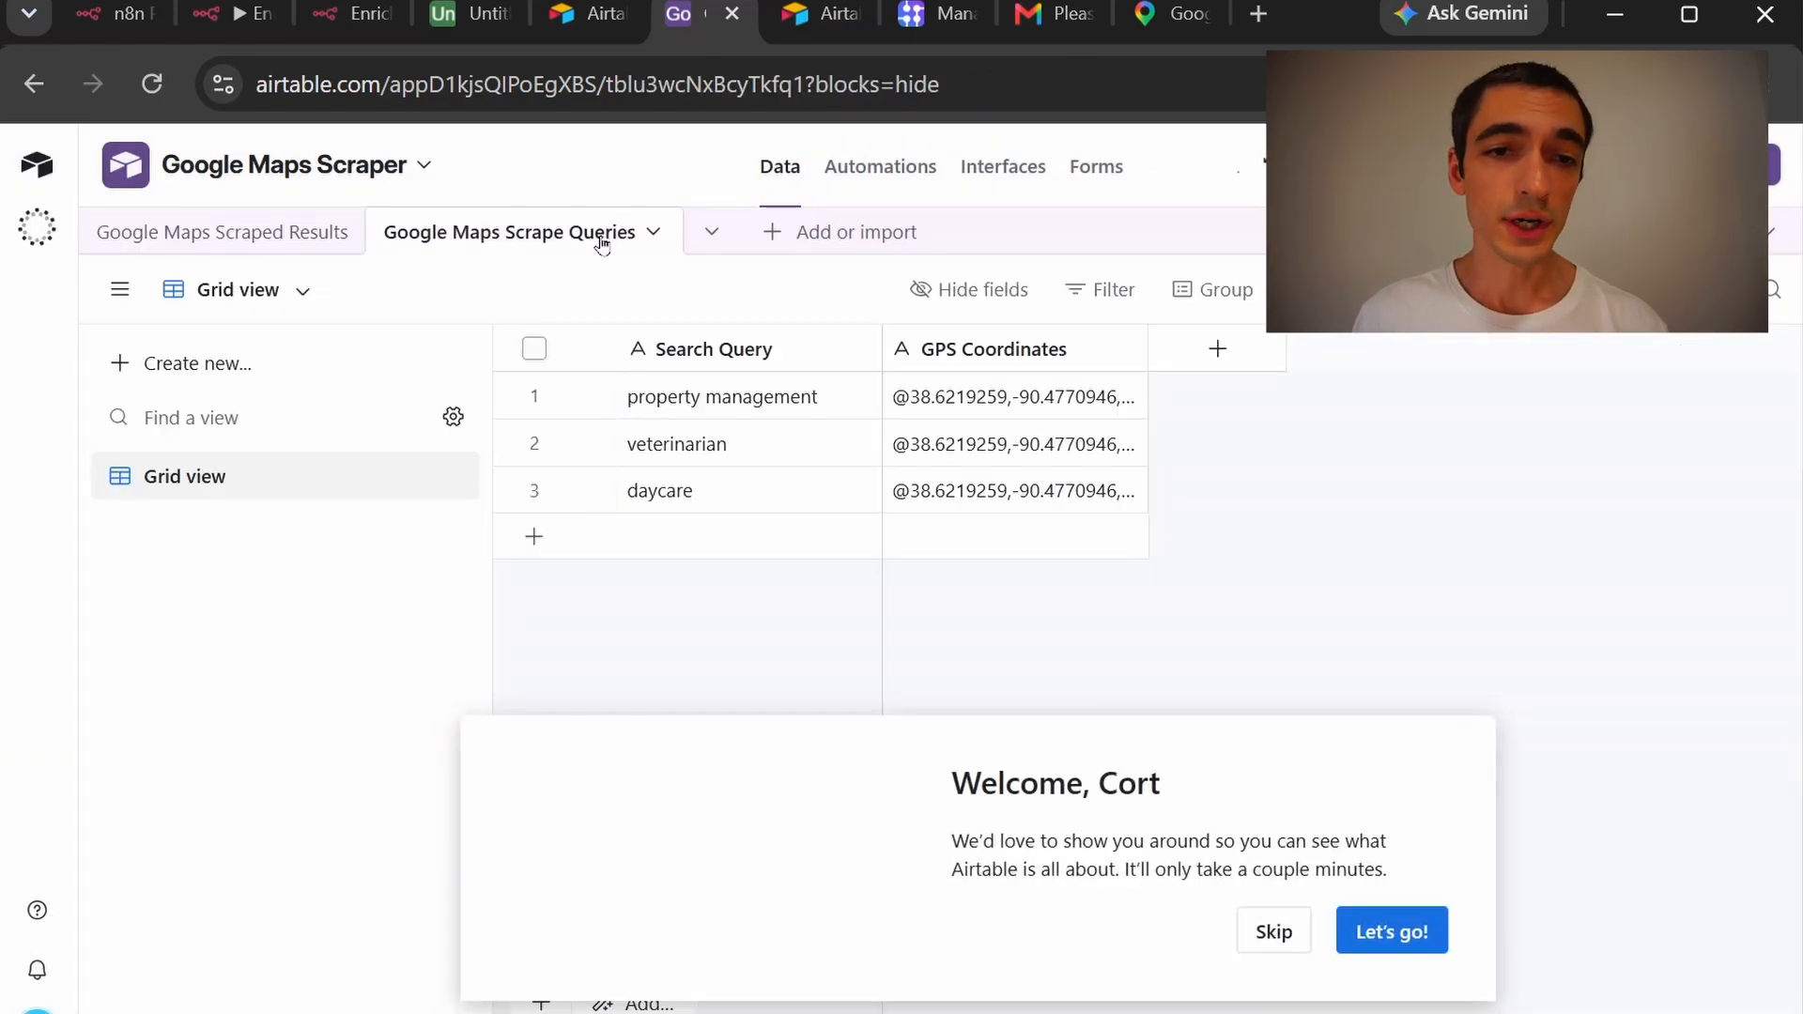
pyautogui.click(1268, 925)
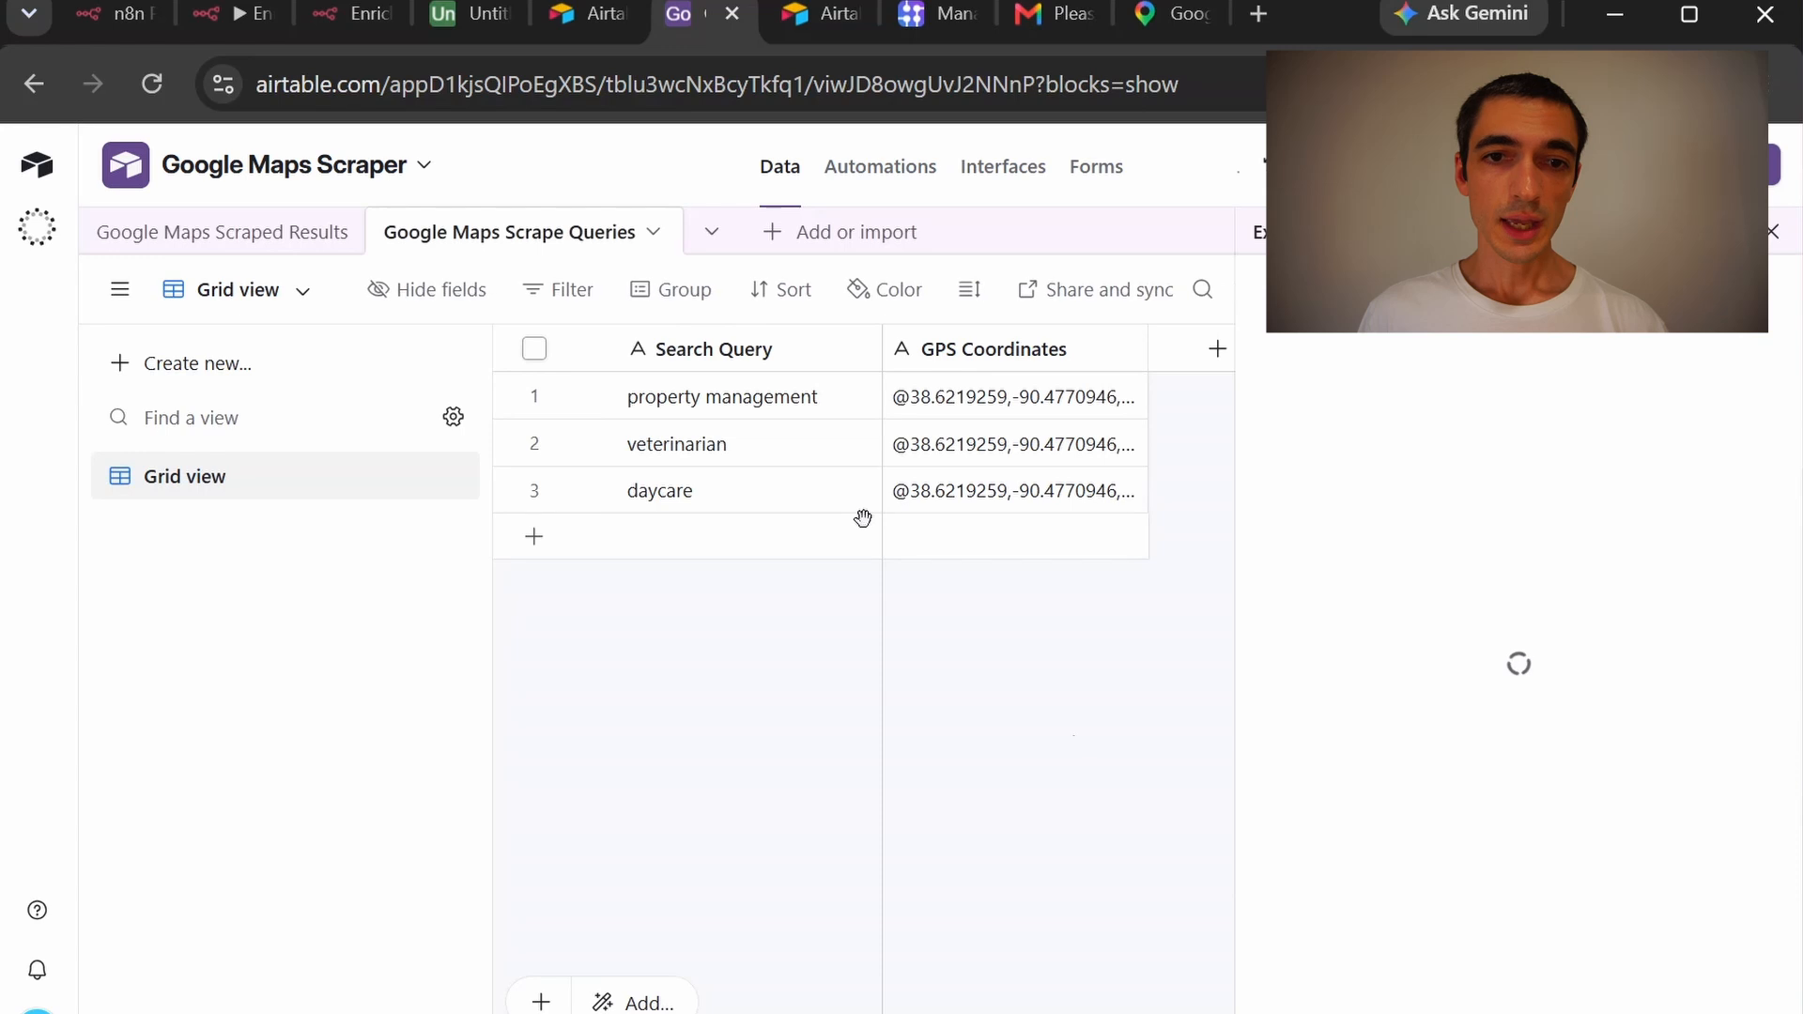
pyautogui.click(815, 402)
pyautogui.press('Delete')
pyautogui.click(804, 443)
pyautogui.press('Delete')
pyautogui.click(789, 502)
pyautogui.press('Delete')
pyautogui.click(929, 402)
pyautogui.press('Delete')
pyautogui.click(976, 449)
pyautogui.click(994, 625)
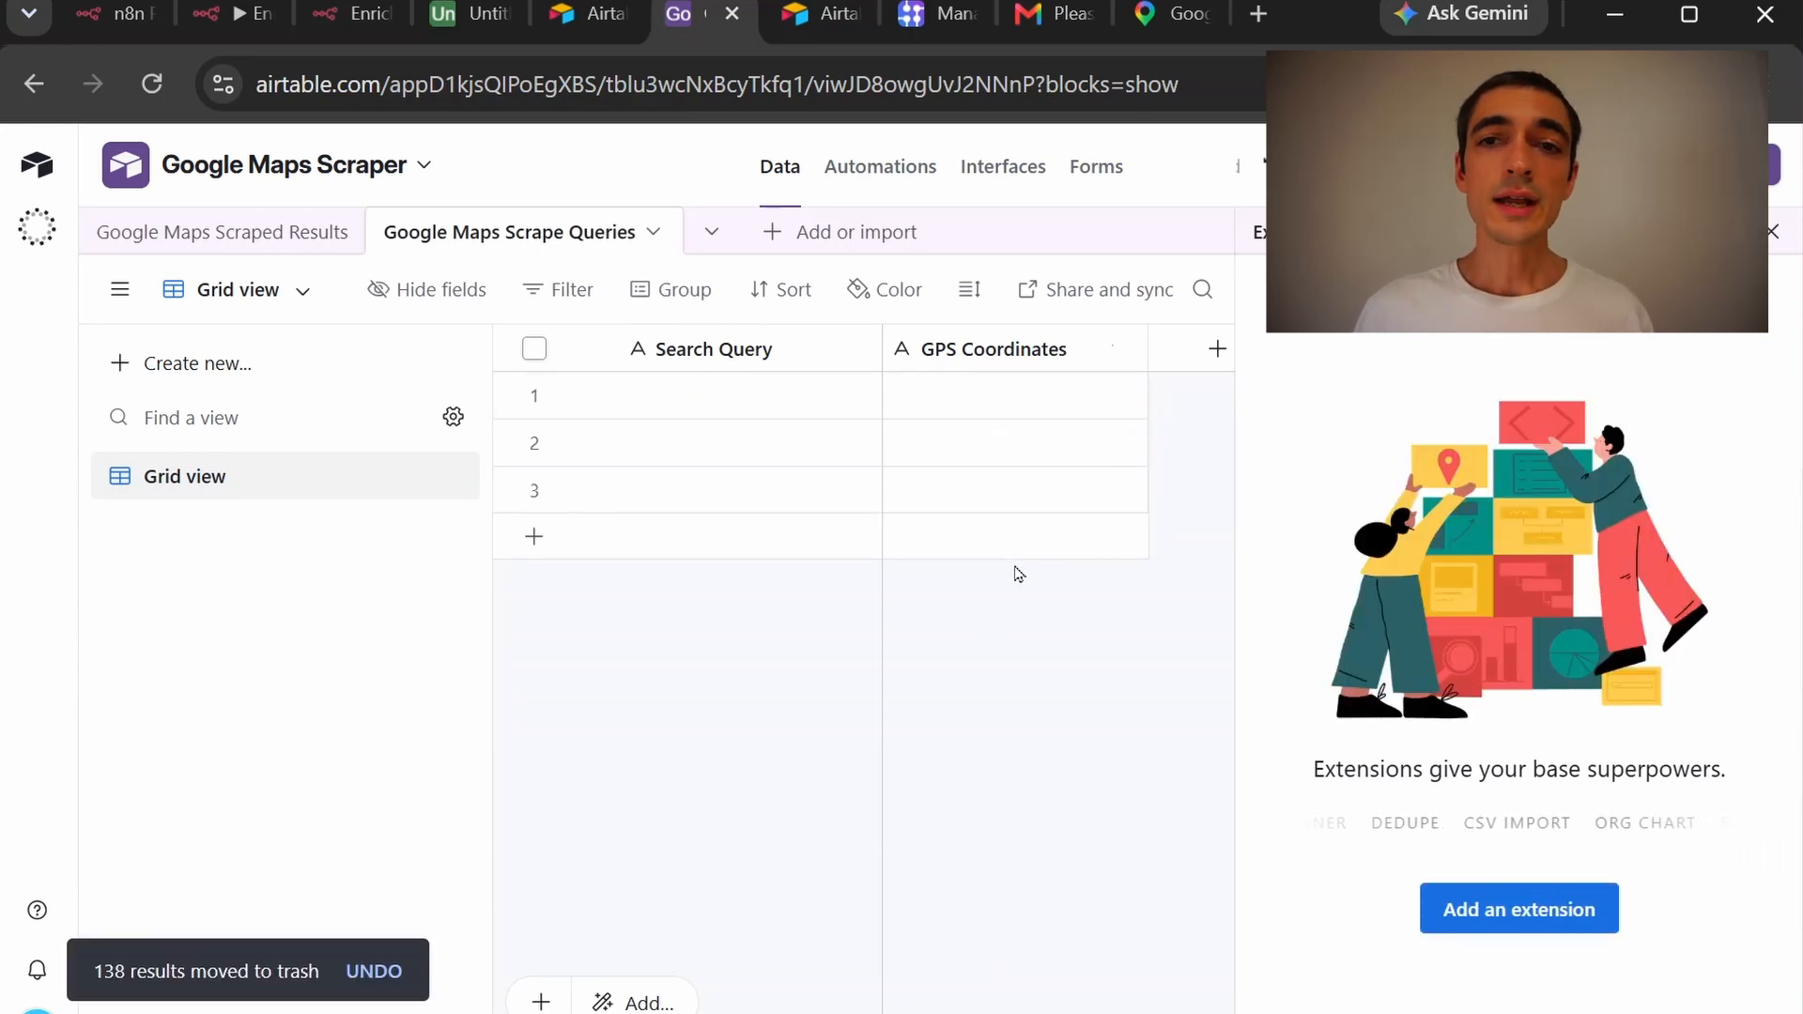
pyautogui.click(1168, 15)
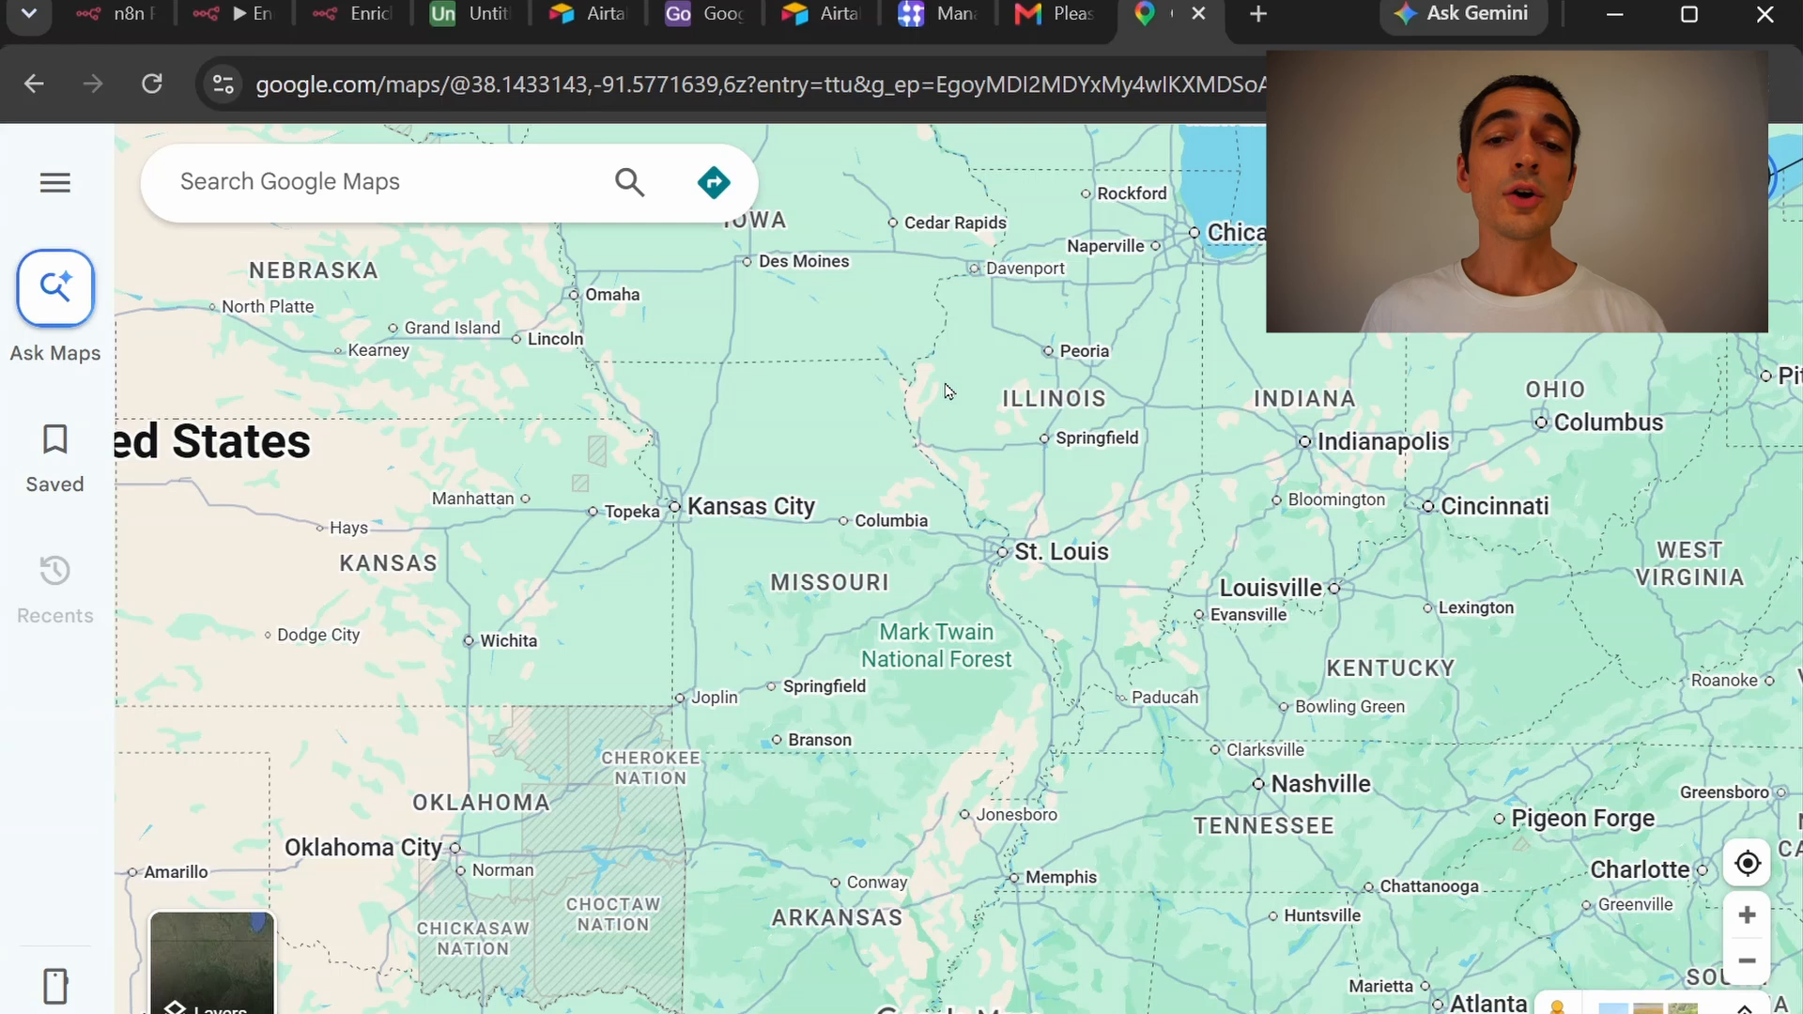
# Locate St. Louis and select its 38.6063672,-90.5148605,10z coordinates from the map URL
pyautogui.click(1013, 563)
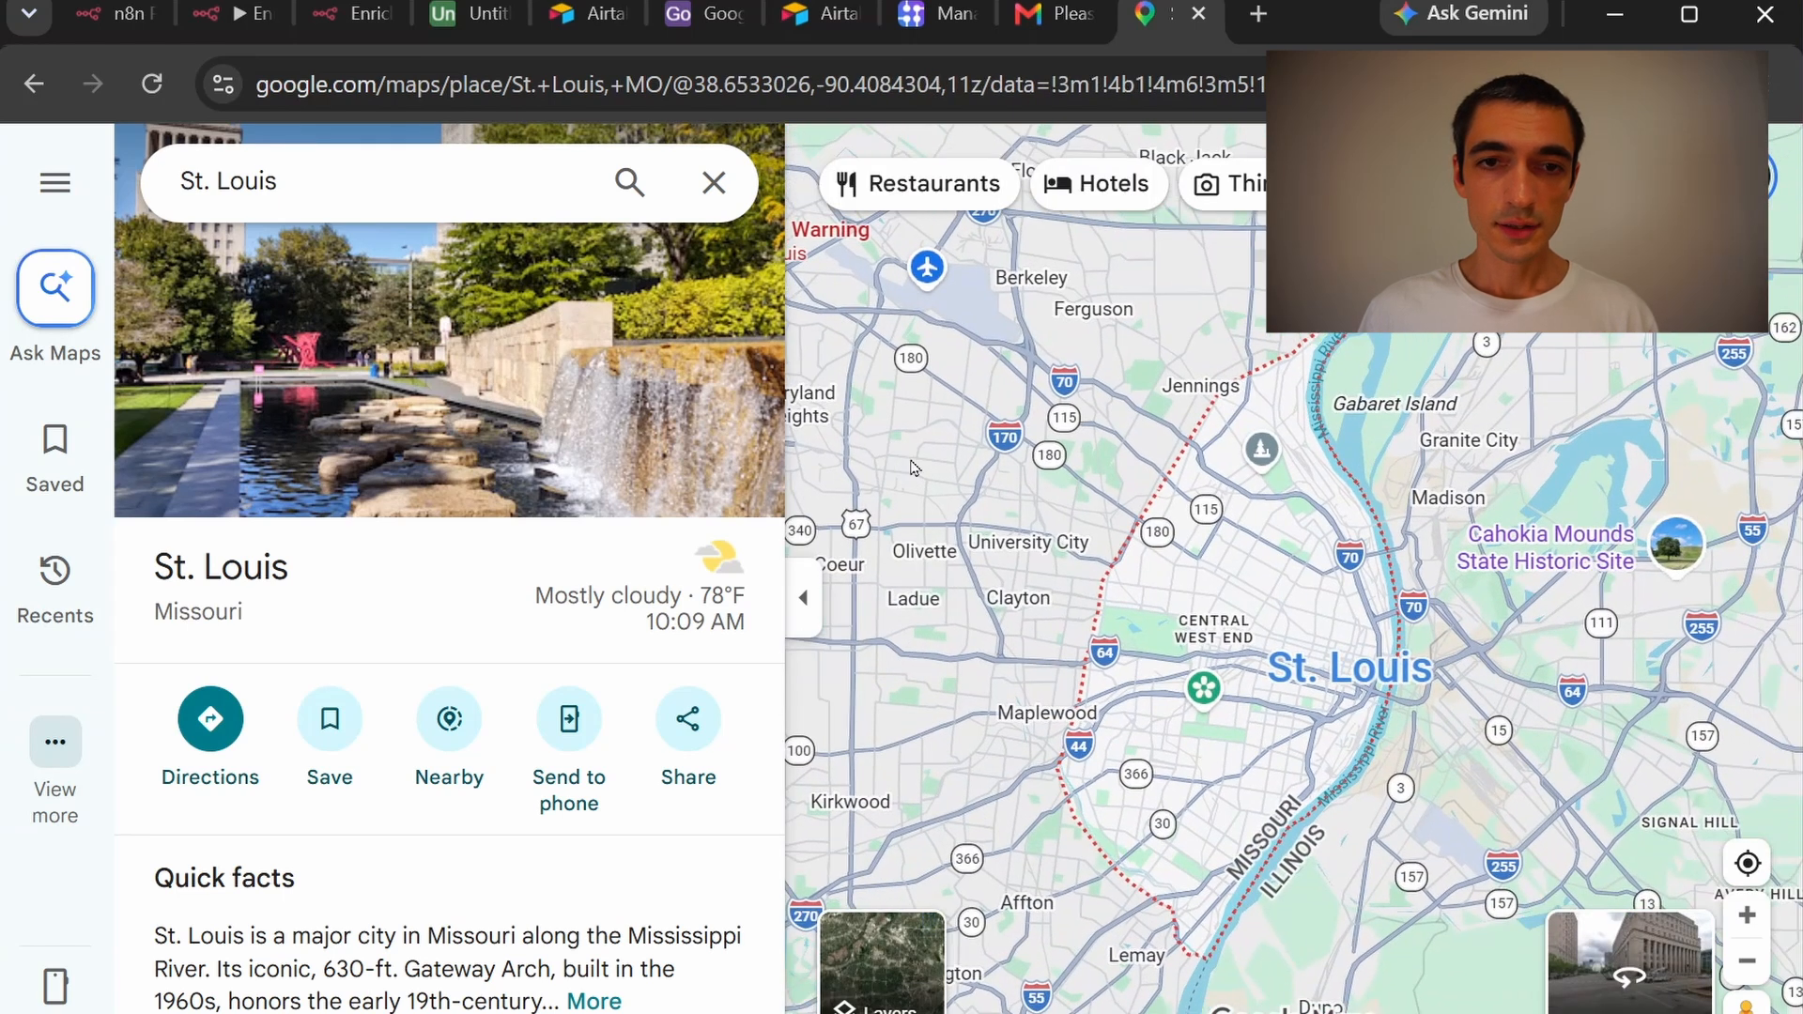
pyautogui.scroll(-2, 933, 467)
pyautogui.moveTo(849, 473); pyautogui.dragTo(1107, 503)
pyautogui.moveTo(672, 87); pyautogui.dragTo(983, 111)
pyautogui.hotkey('ctrl', 'c')
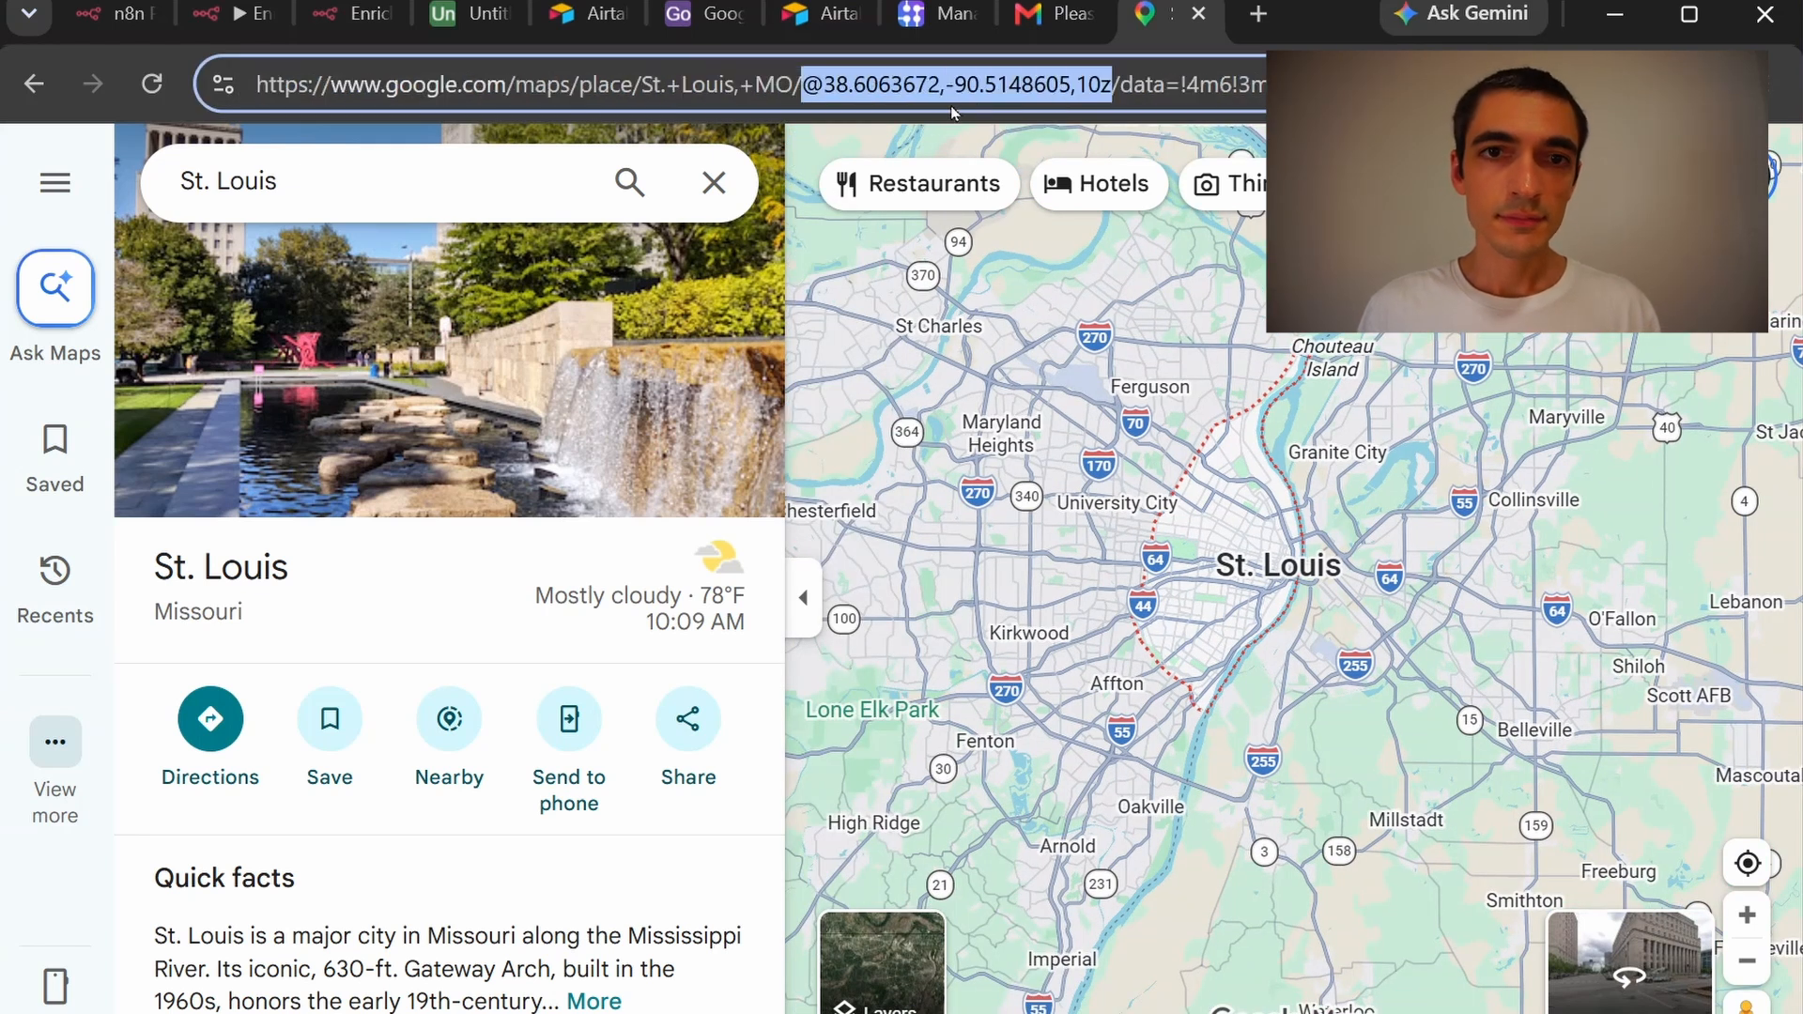
pyautogui.click(700, 28)
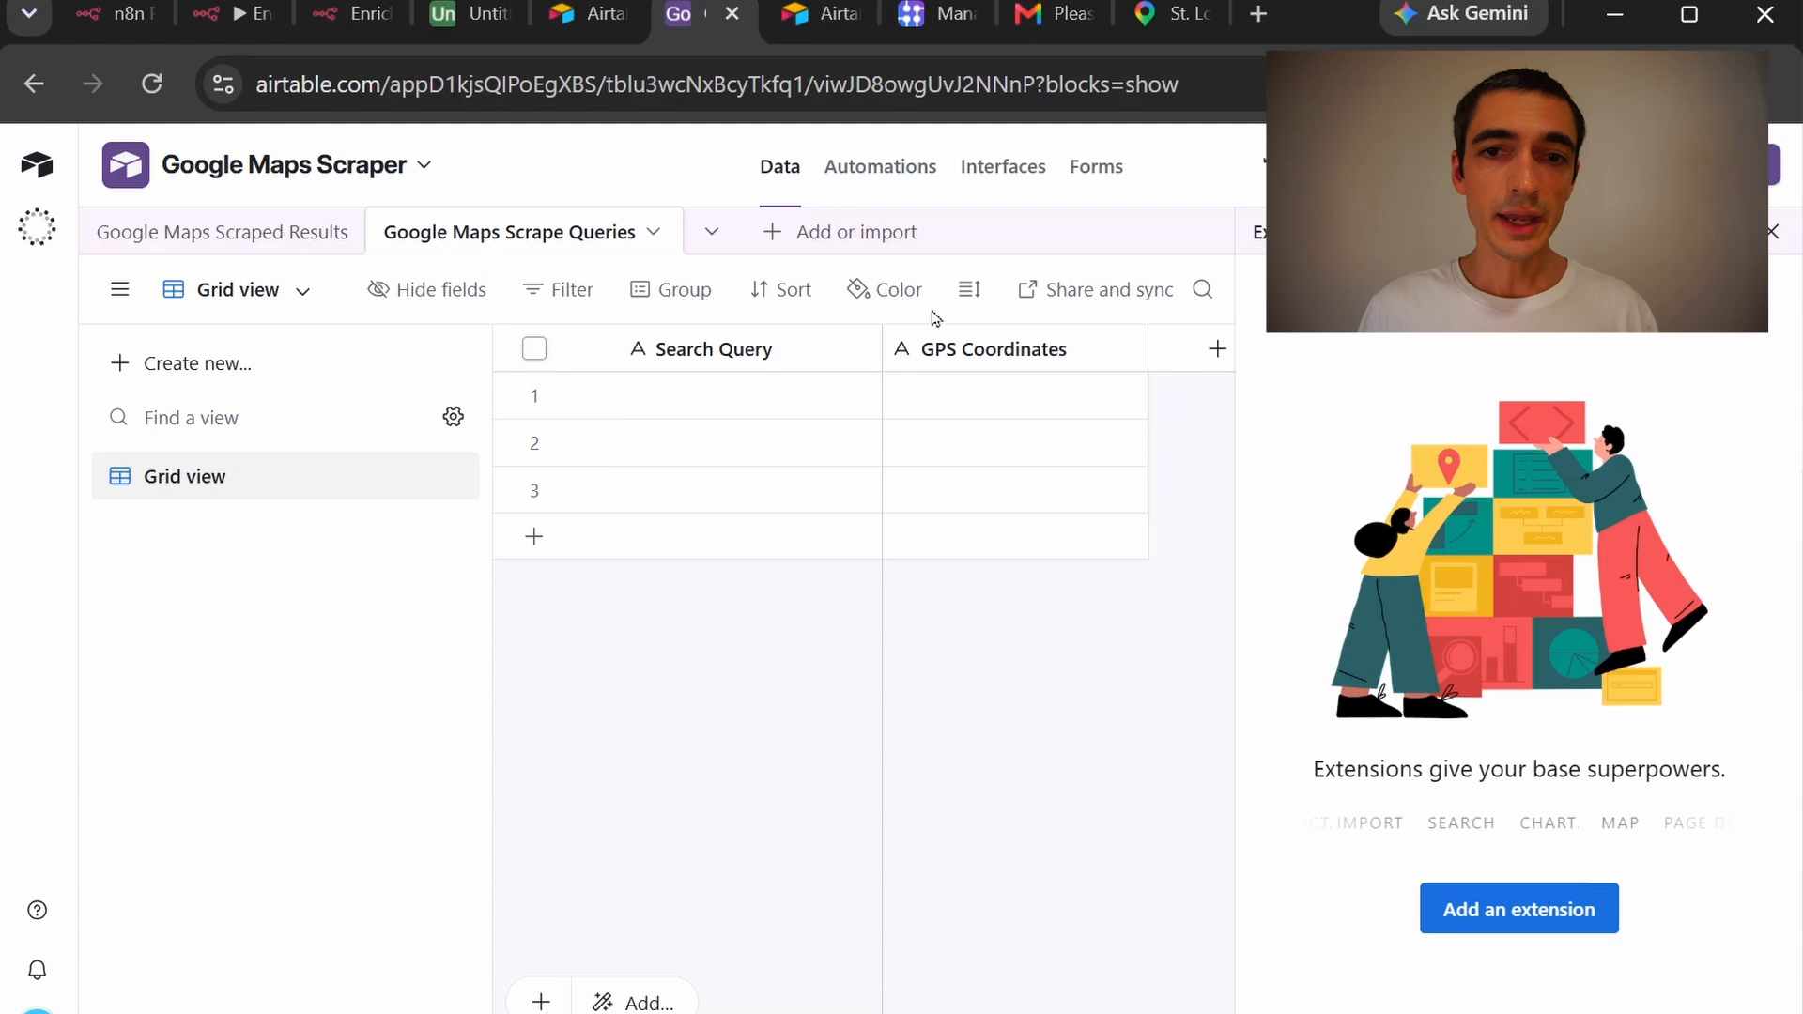
# Paste the St. Louis coordinates into the GPS Coordinates cells of rows 1–3
pyautogui.click(918, 391)
pyautogui.hotkey('ctrl', 'v')
pyautogui.click(971, 447)
pyautogui.hotkey('ctrl', 'v')
pyautogui.click(957, 488)
pyautogui.hotkey('ctrl', 'v')
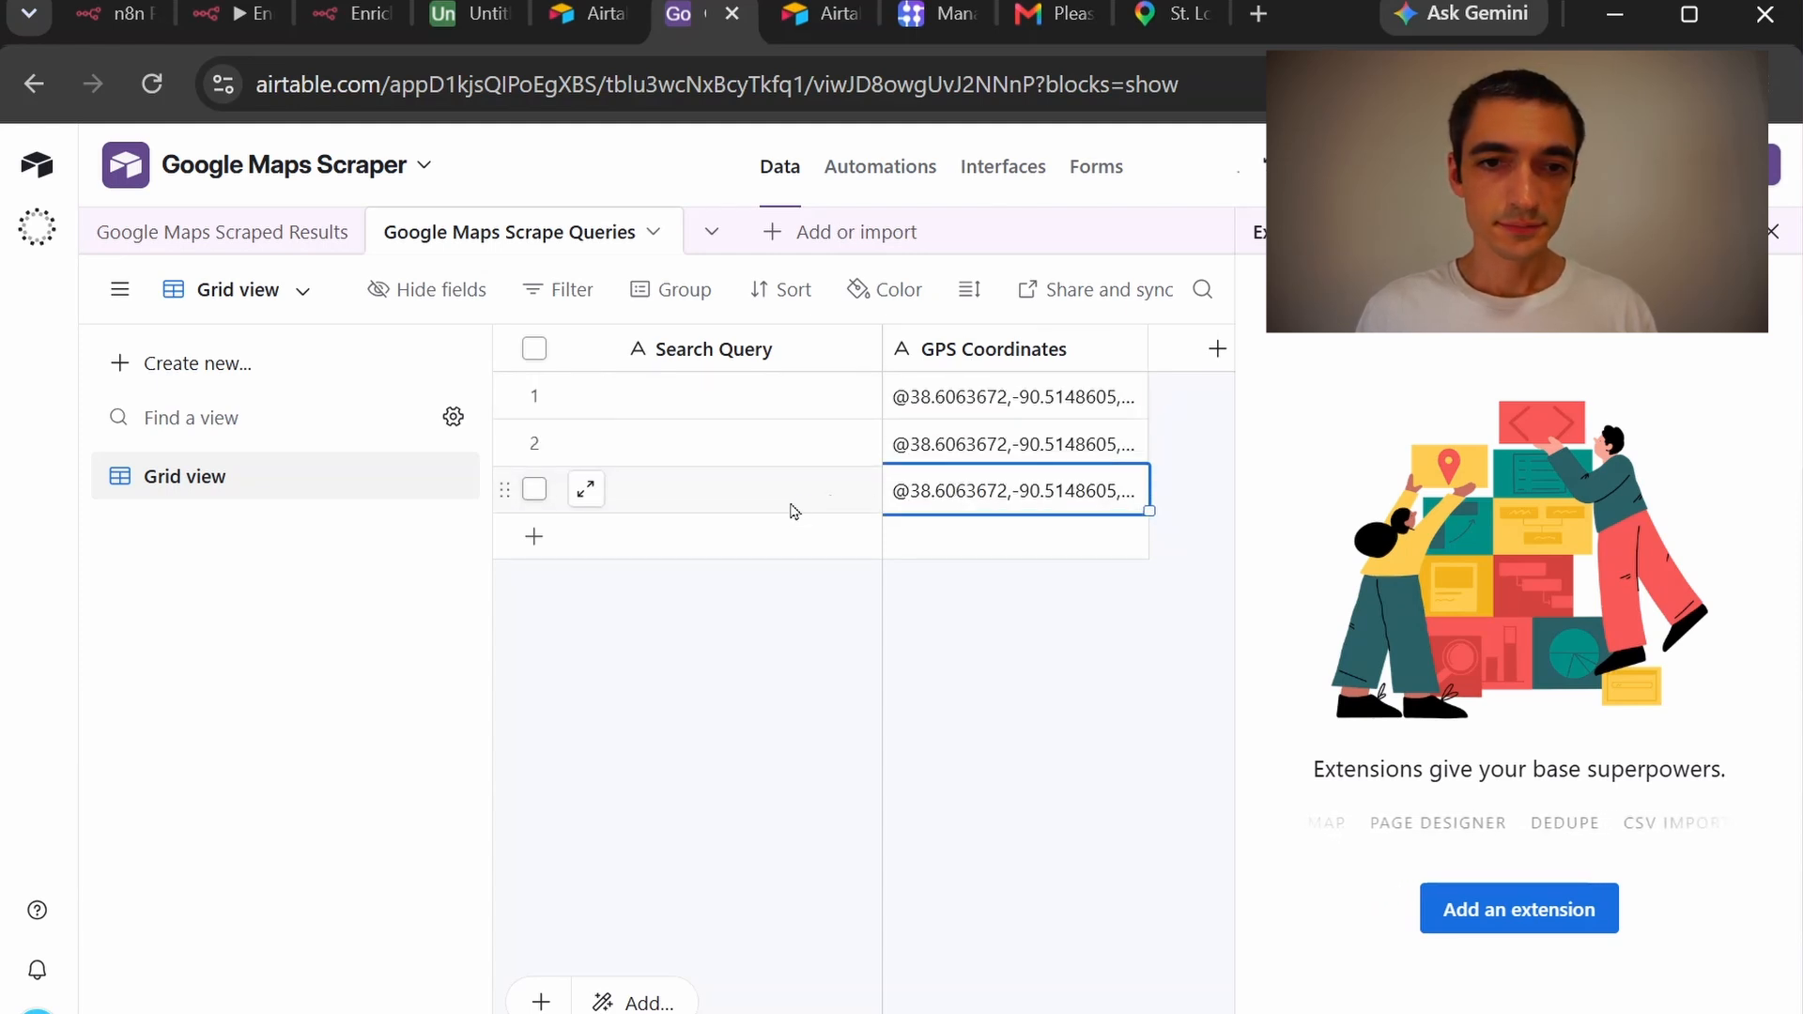
# Enter Plumber, Electrician and Roofer as the search queries in rows 1–3
pyautogui.click(724, 396)
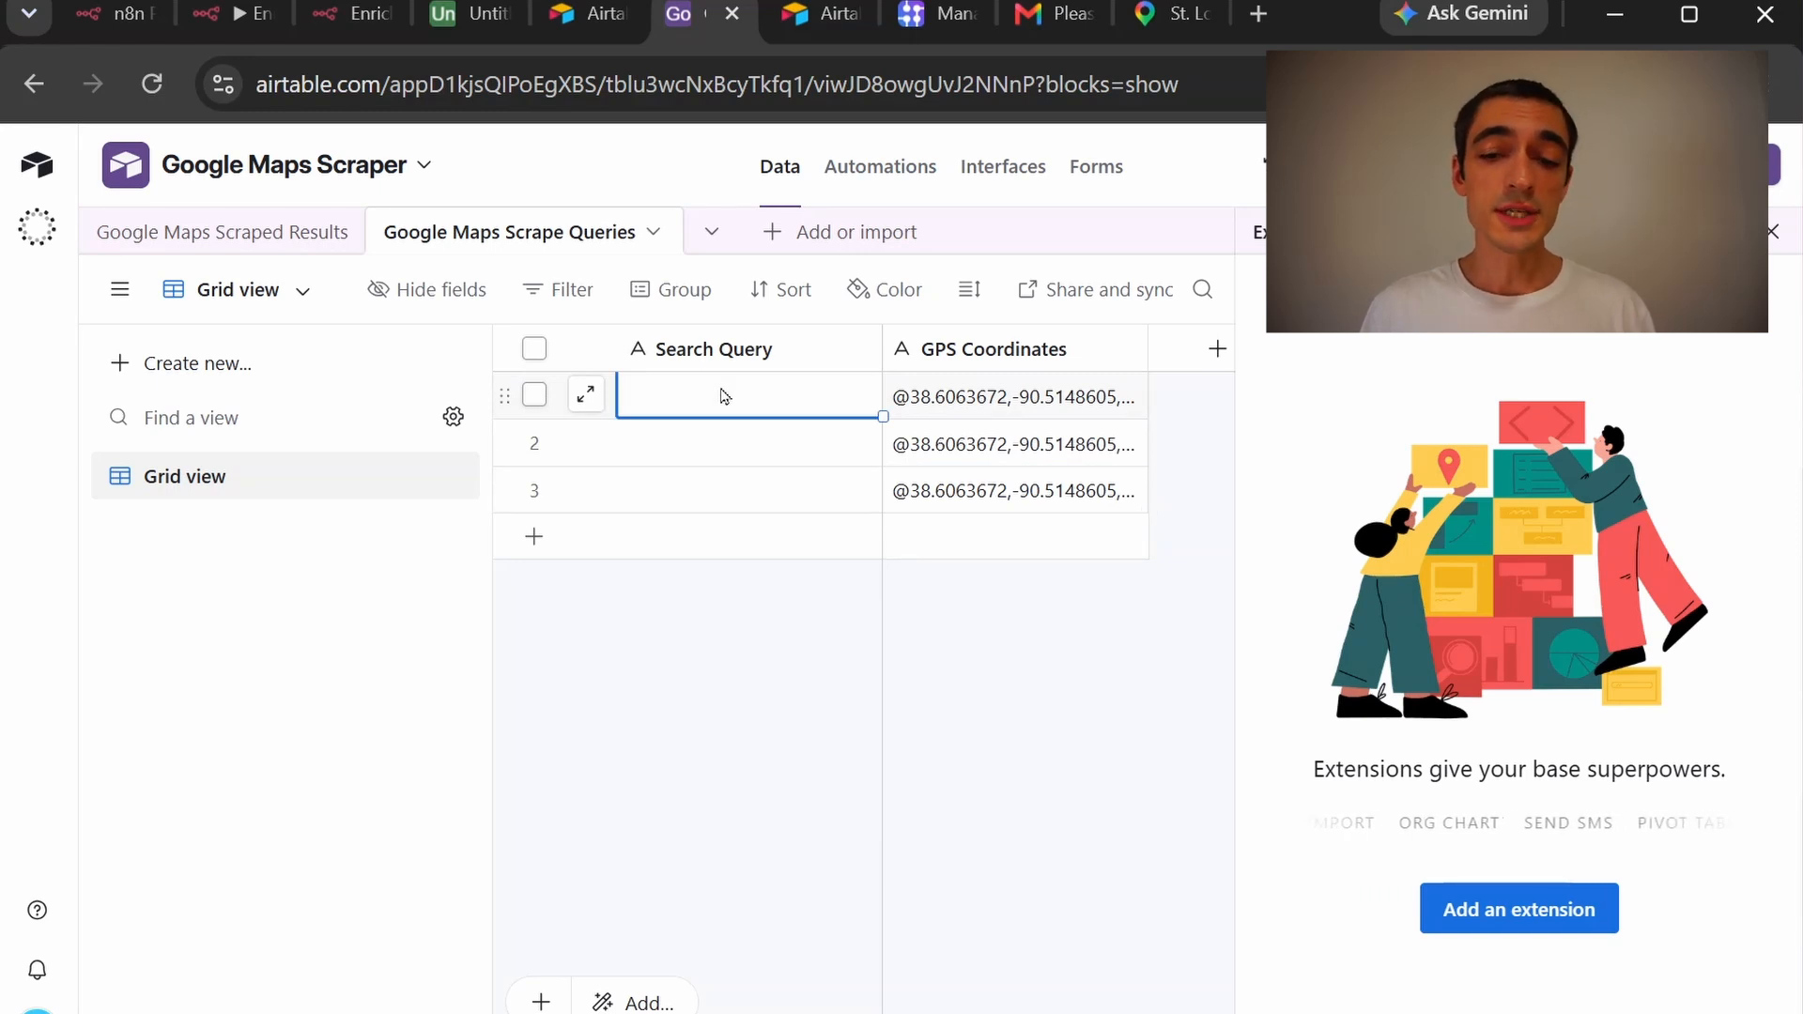
pyautogui.write('Plumber')
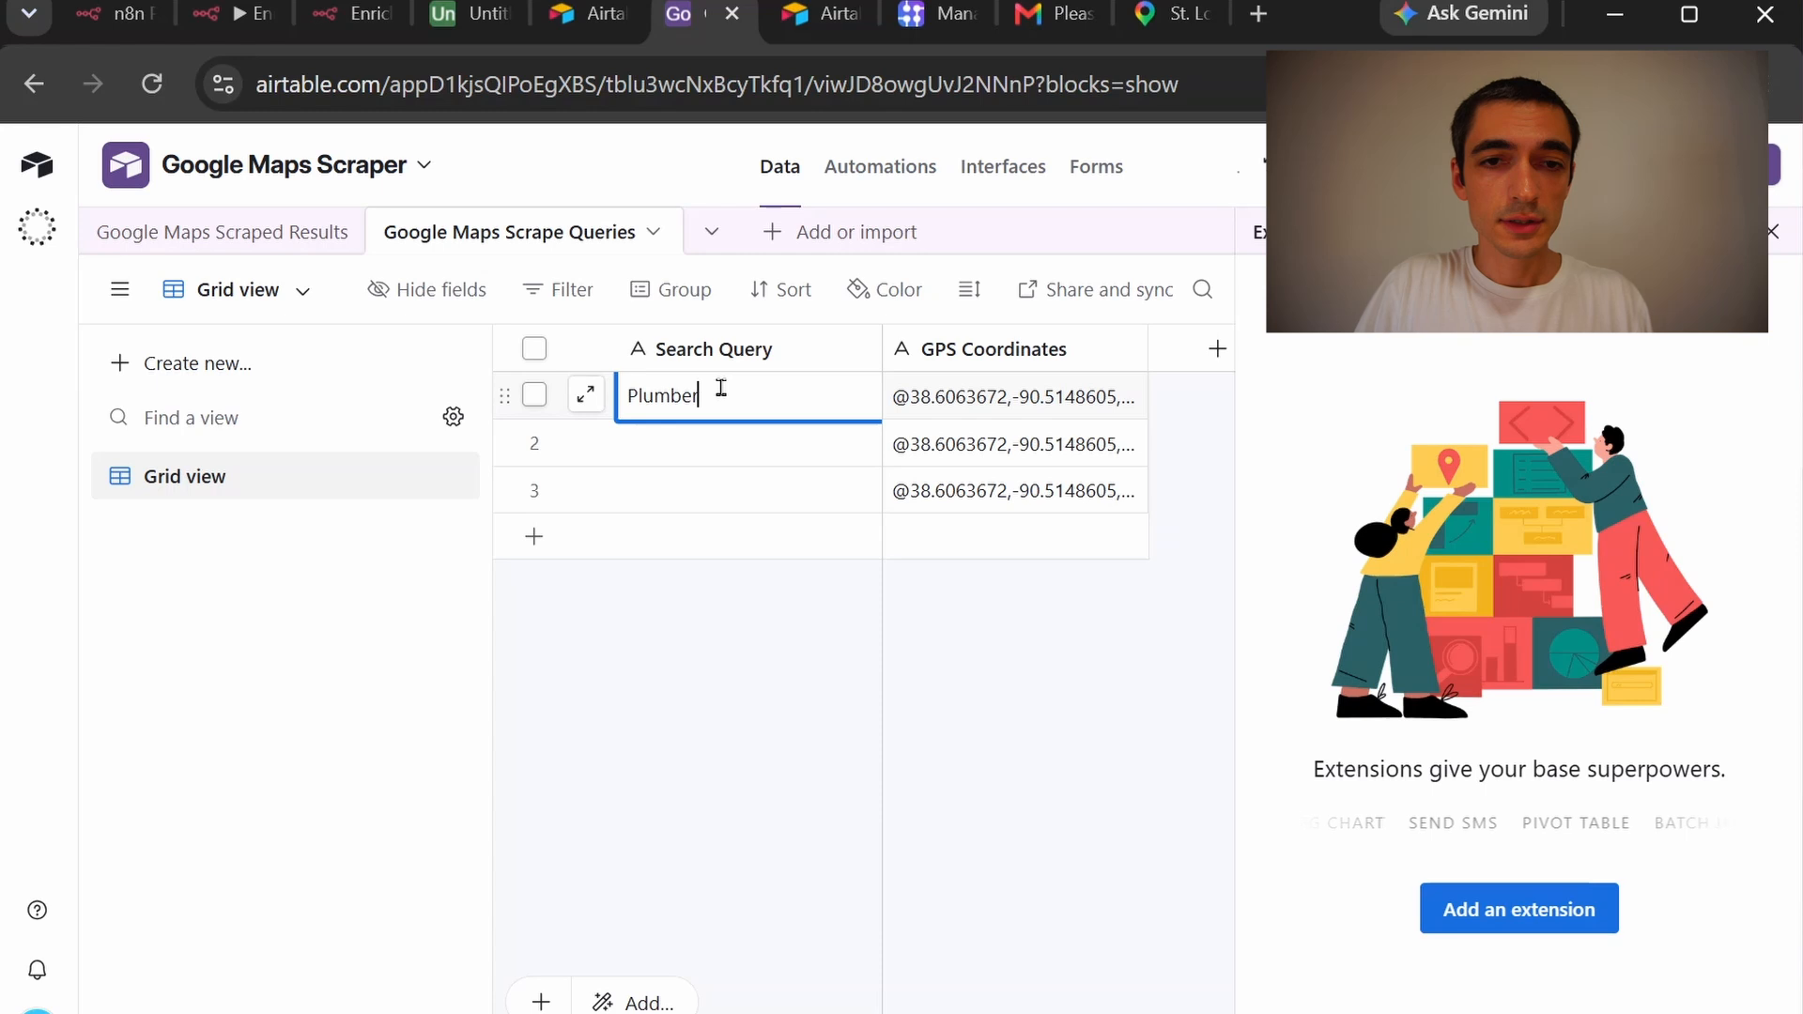
pyautogui.press('Return')
pyautogui.write('Electrician')
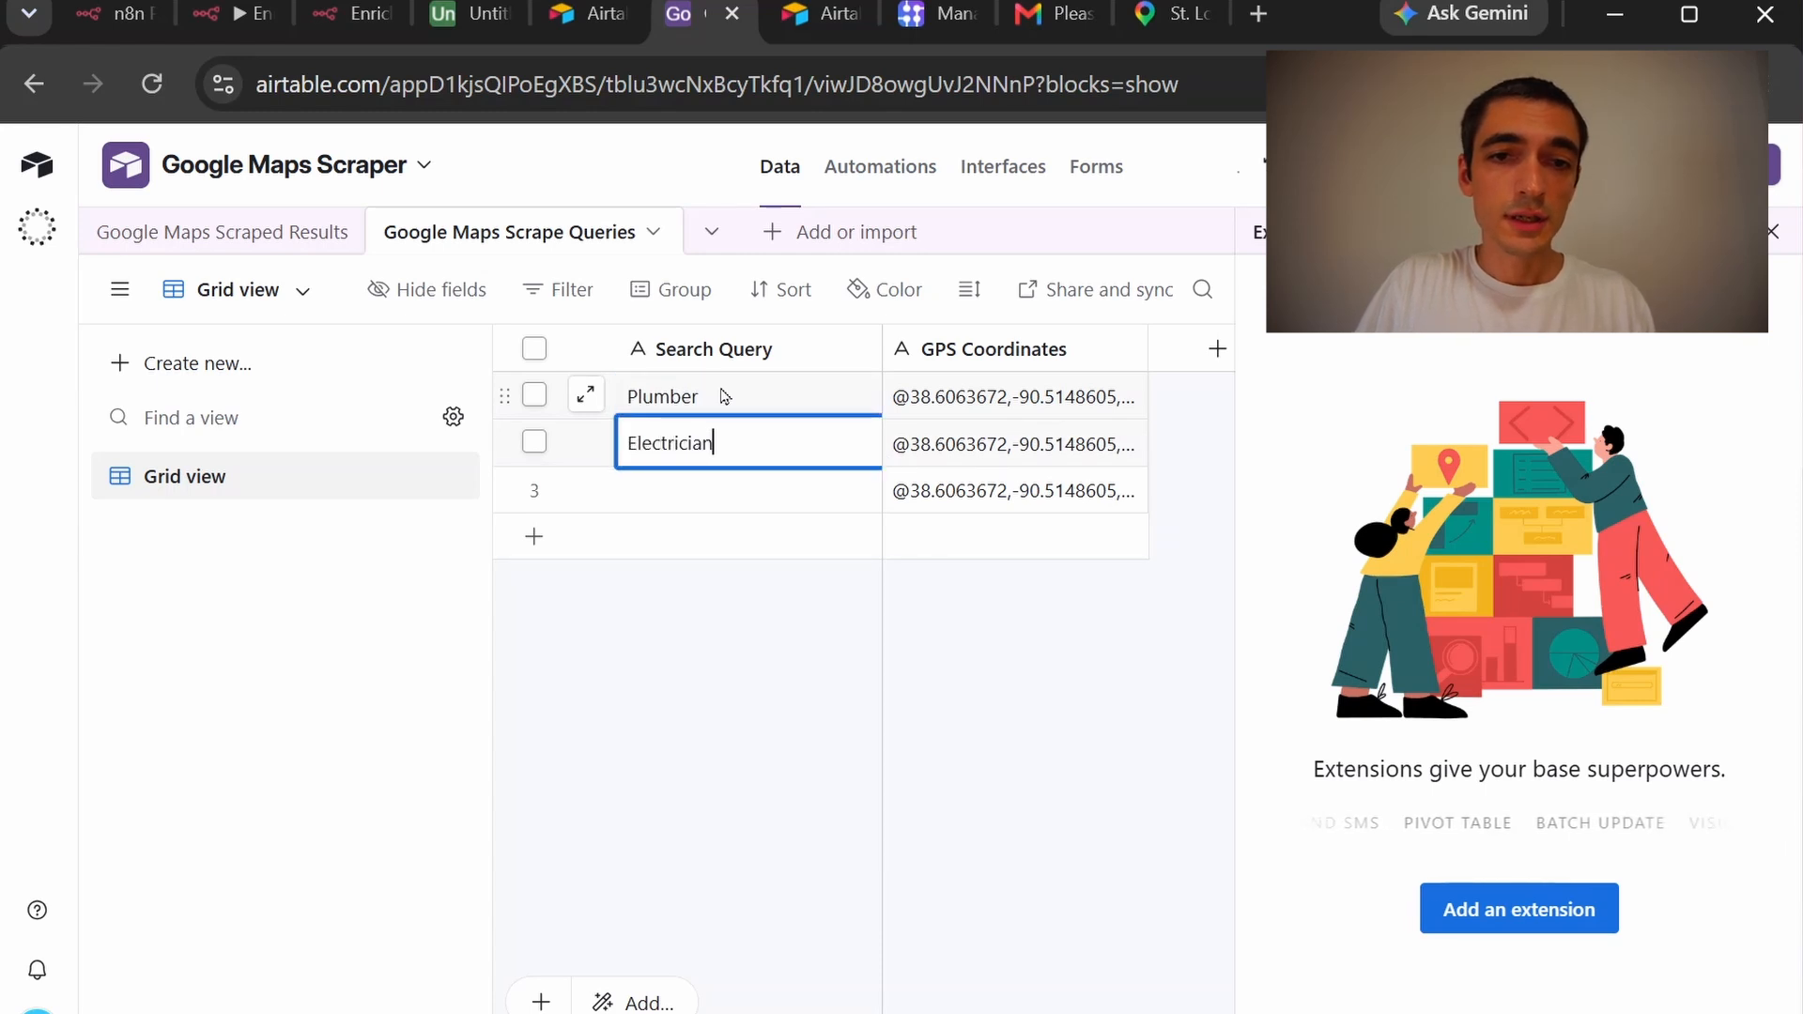
pyautogui.press('Return')
pyautogui.write('Roofer')
pyautogui.click(1092, 670)
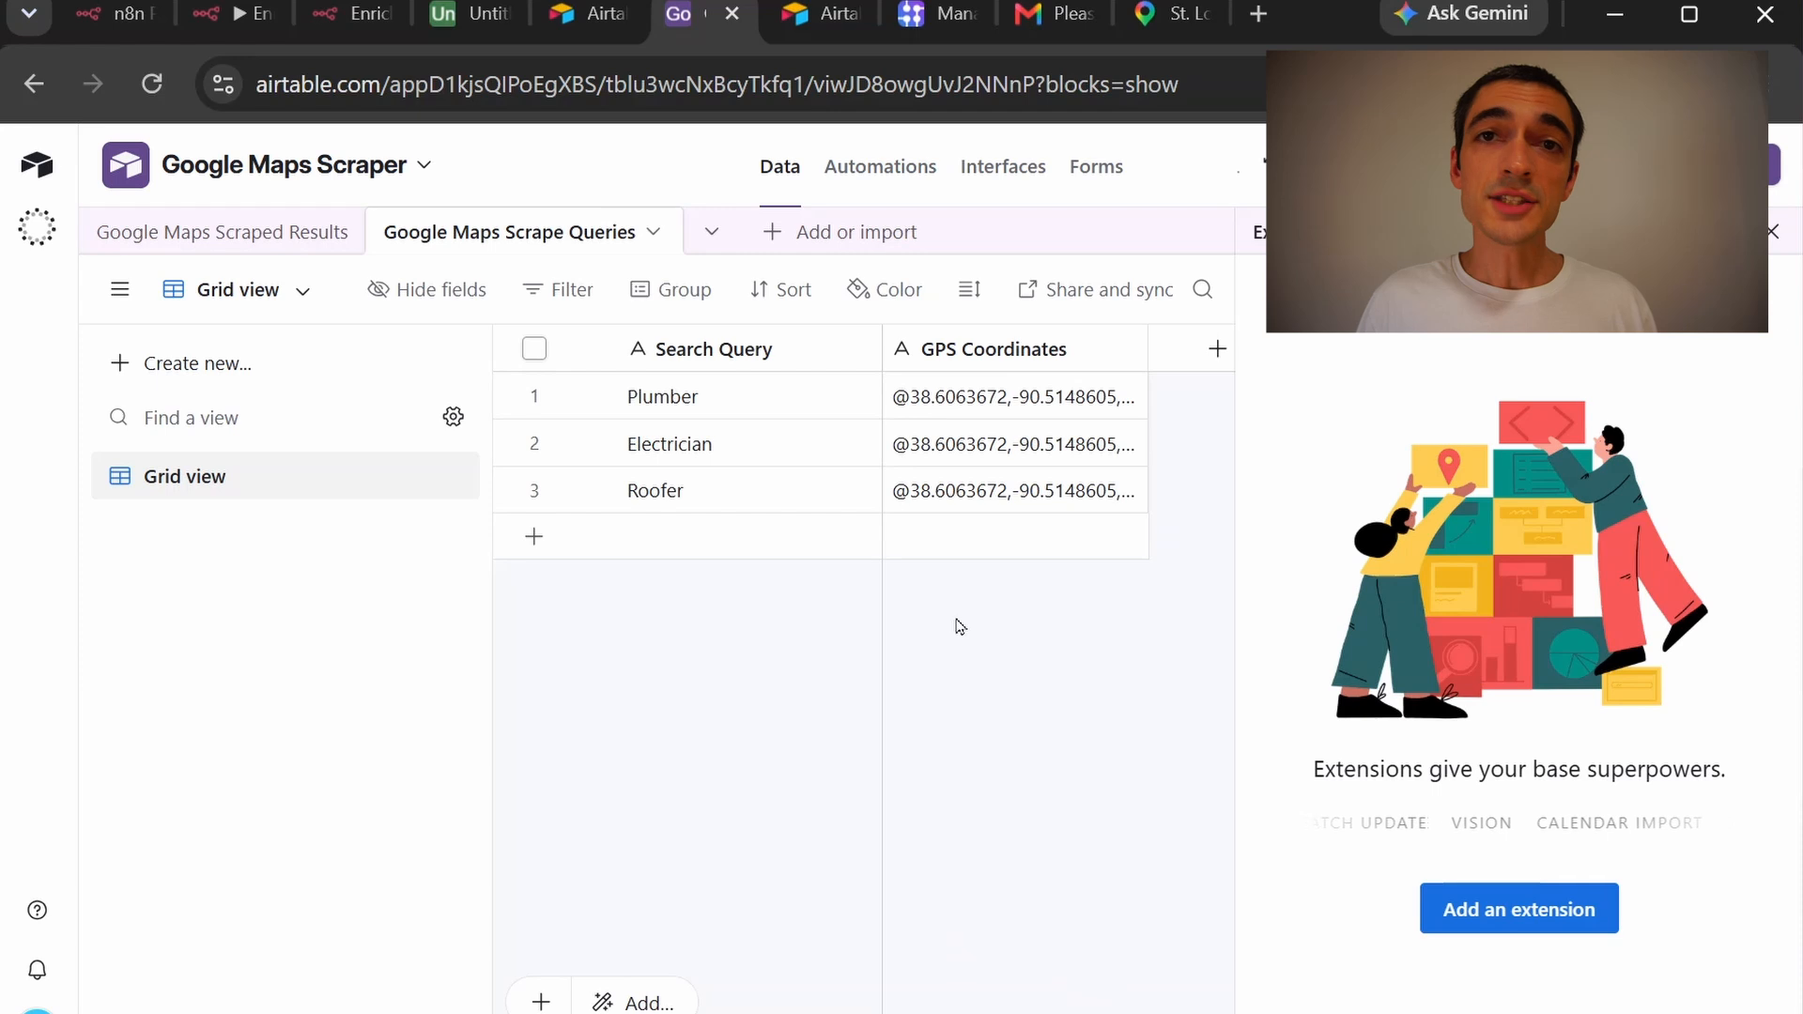
pyautogui.click(249, 31)
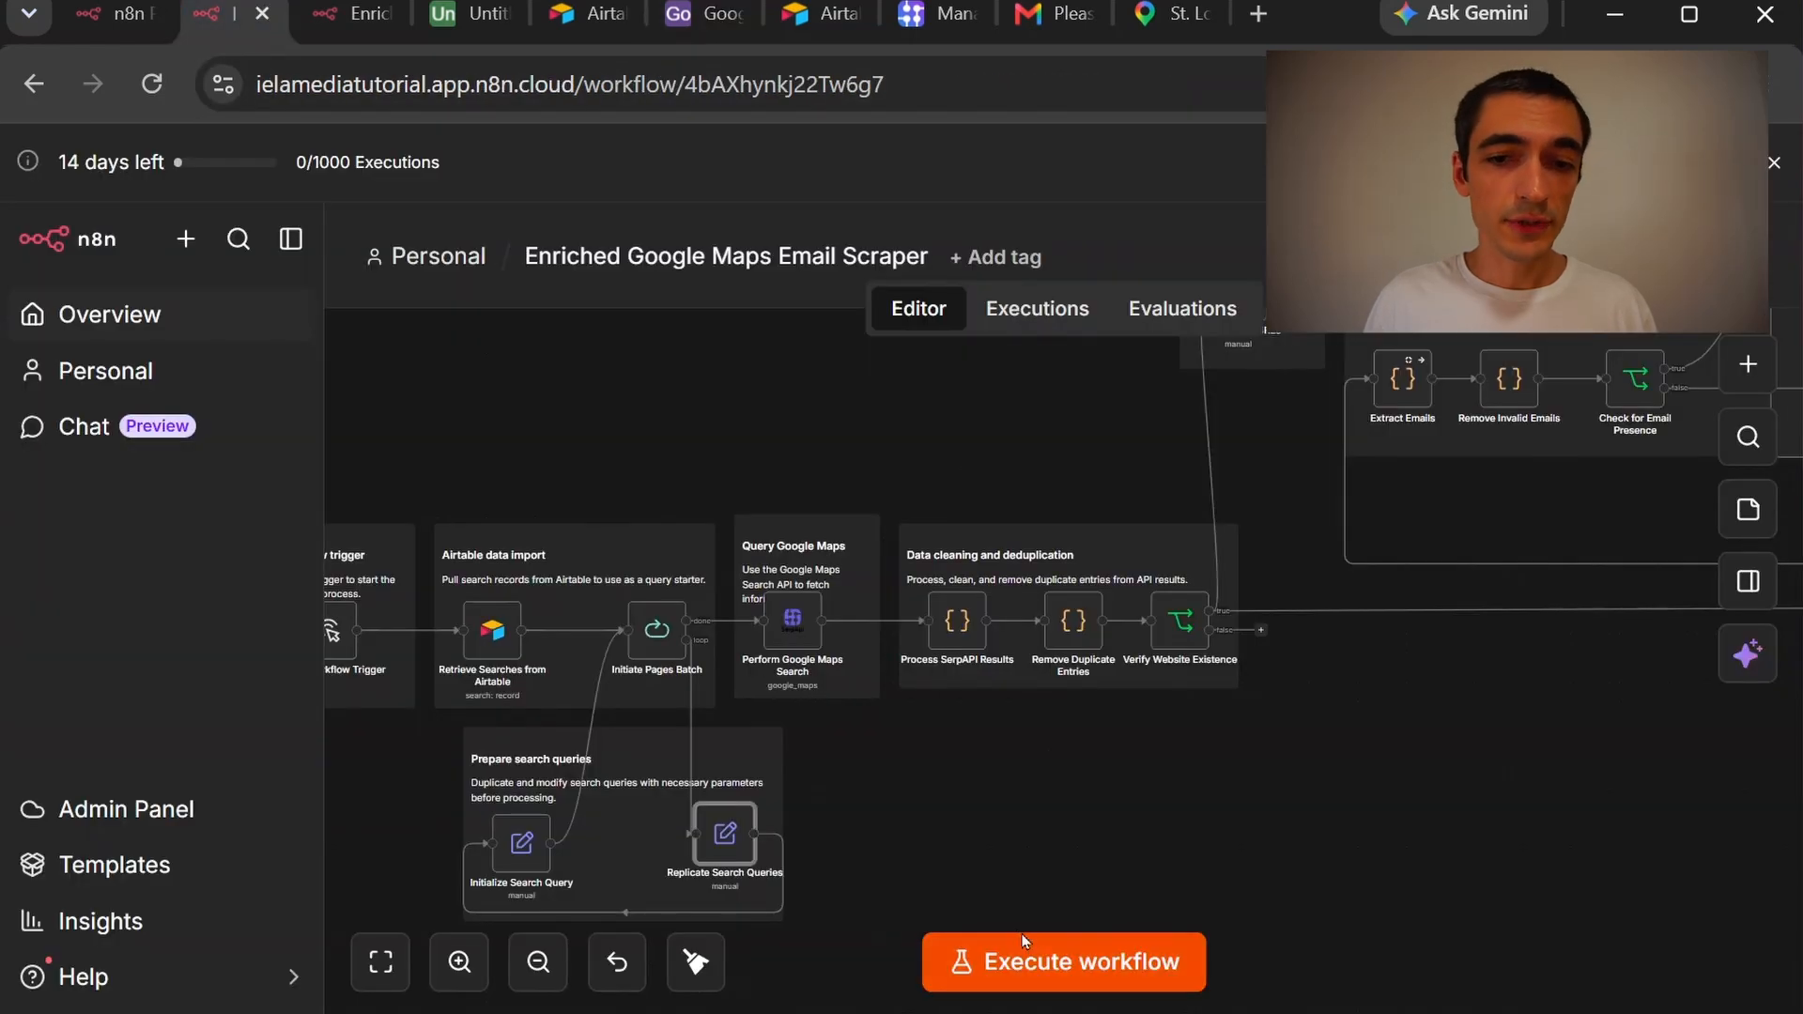
# Execute the whole scraper workflow and watch items reach the email and website processing nodes
pyautogui.click(1046, 939)
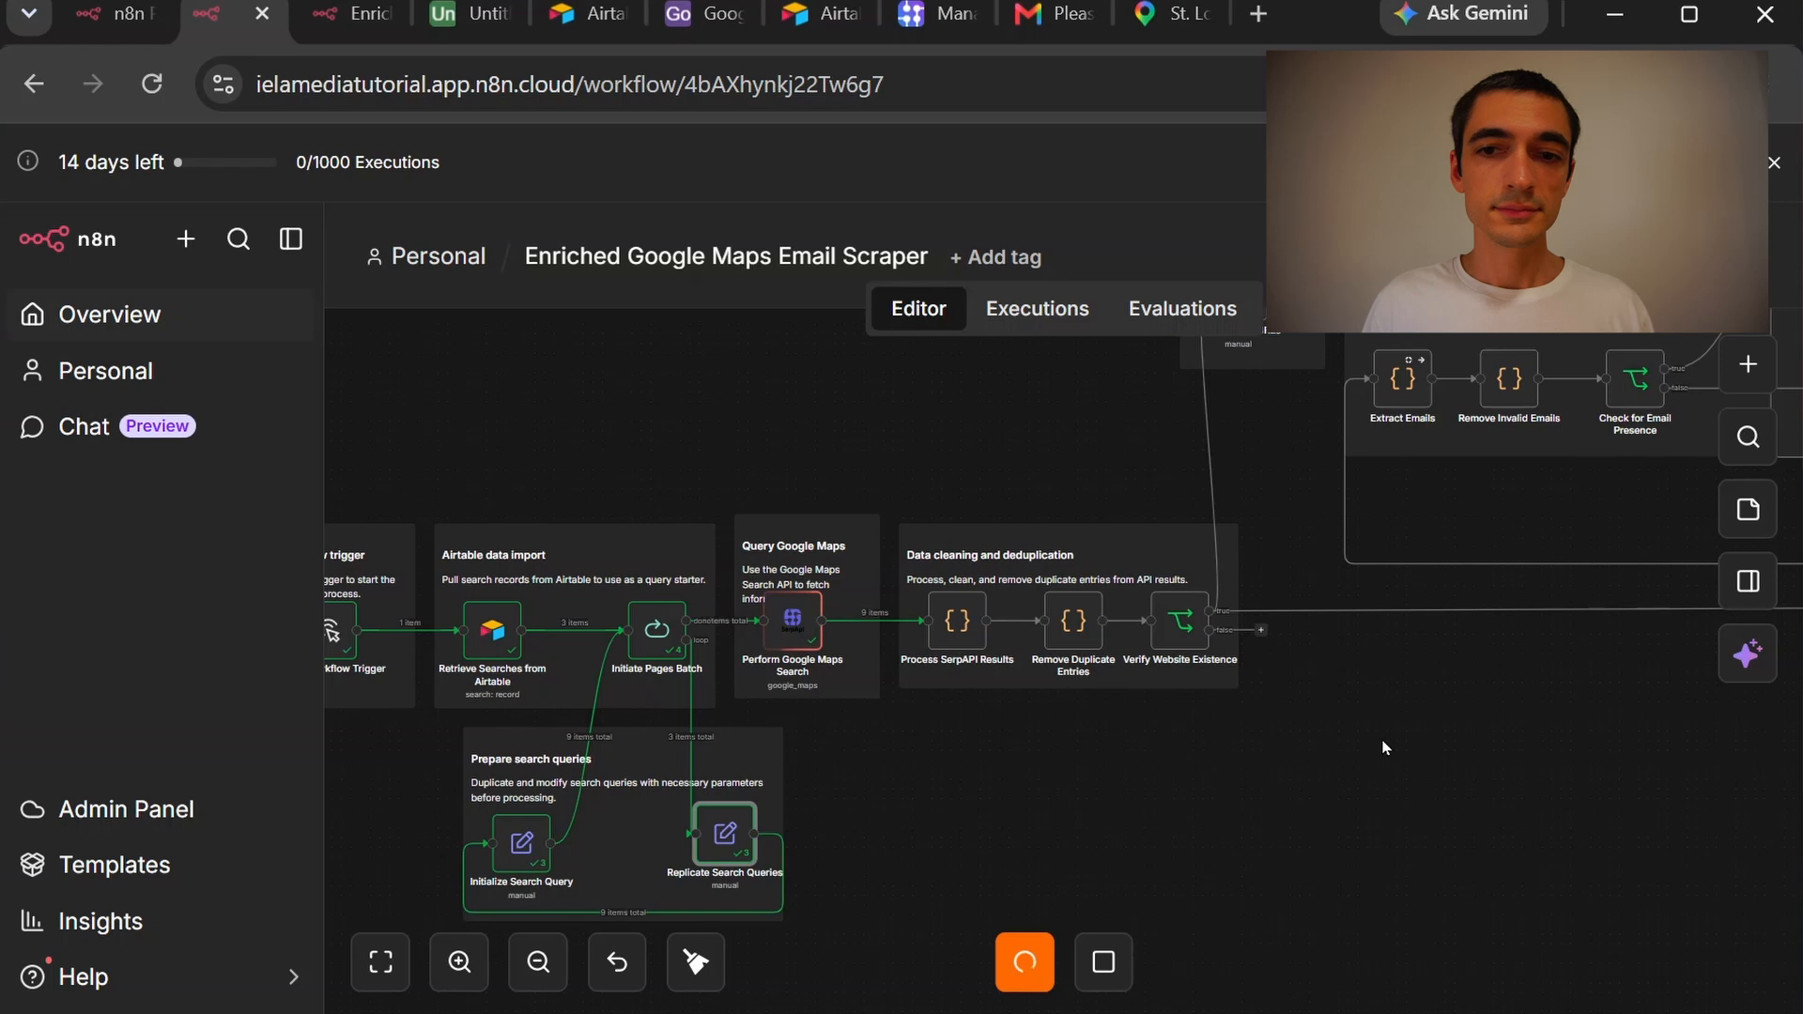
pyautogui.moveTo(1462, 766); pyautogui.dragTo(504, 974)
pyautogui.moveTo(1177, 879); pyautogui.dragTo(1023, 933)
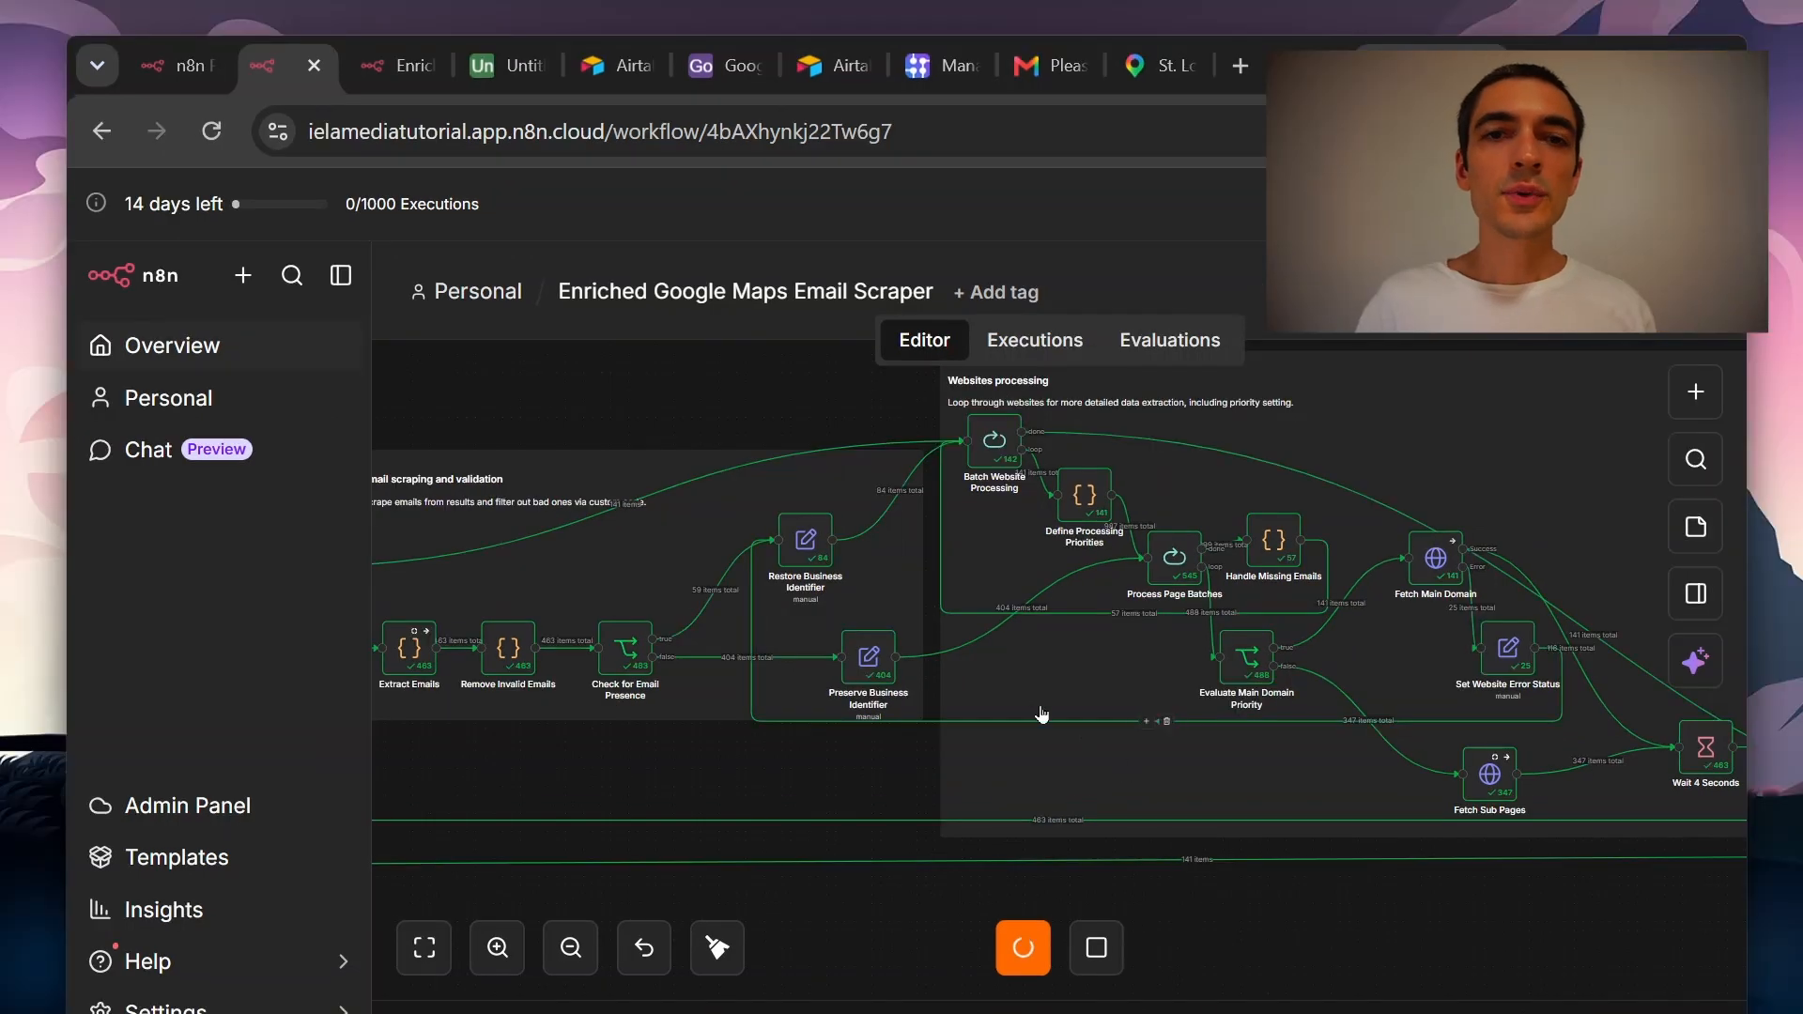
# Show Google Maps Scraped Results without the Extensions panel and scroll across to primary_email and error
pyautogui.click(710, 67)
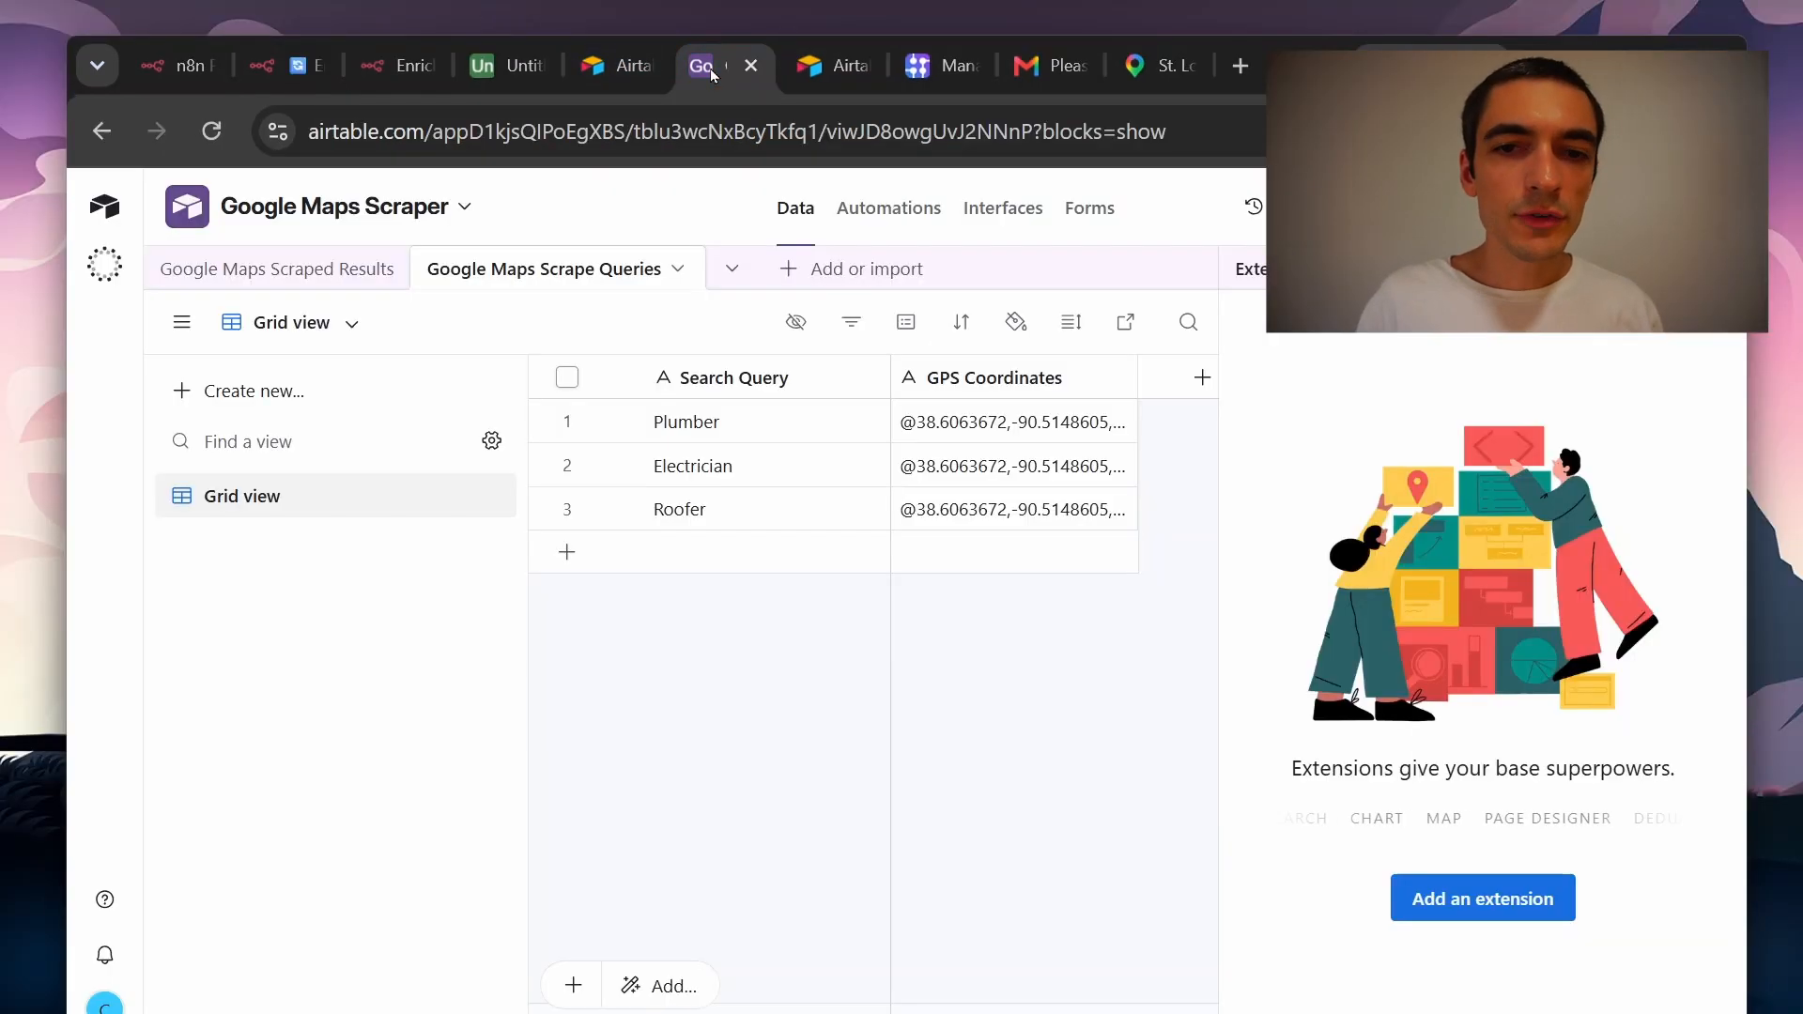
pyautogui.click(277, 268)
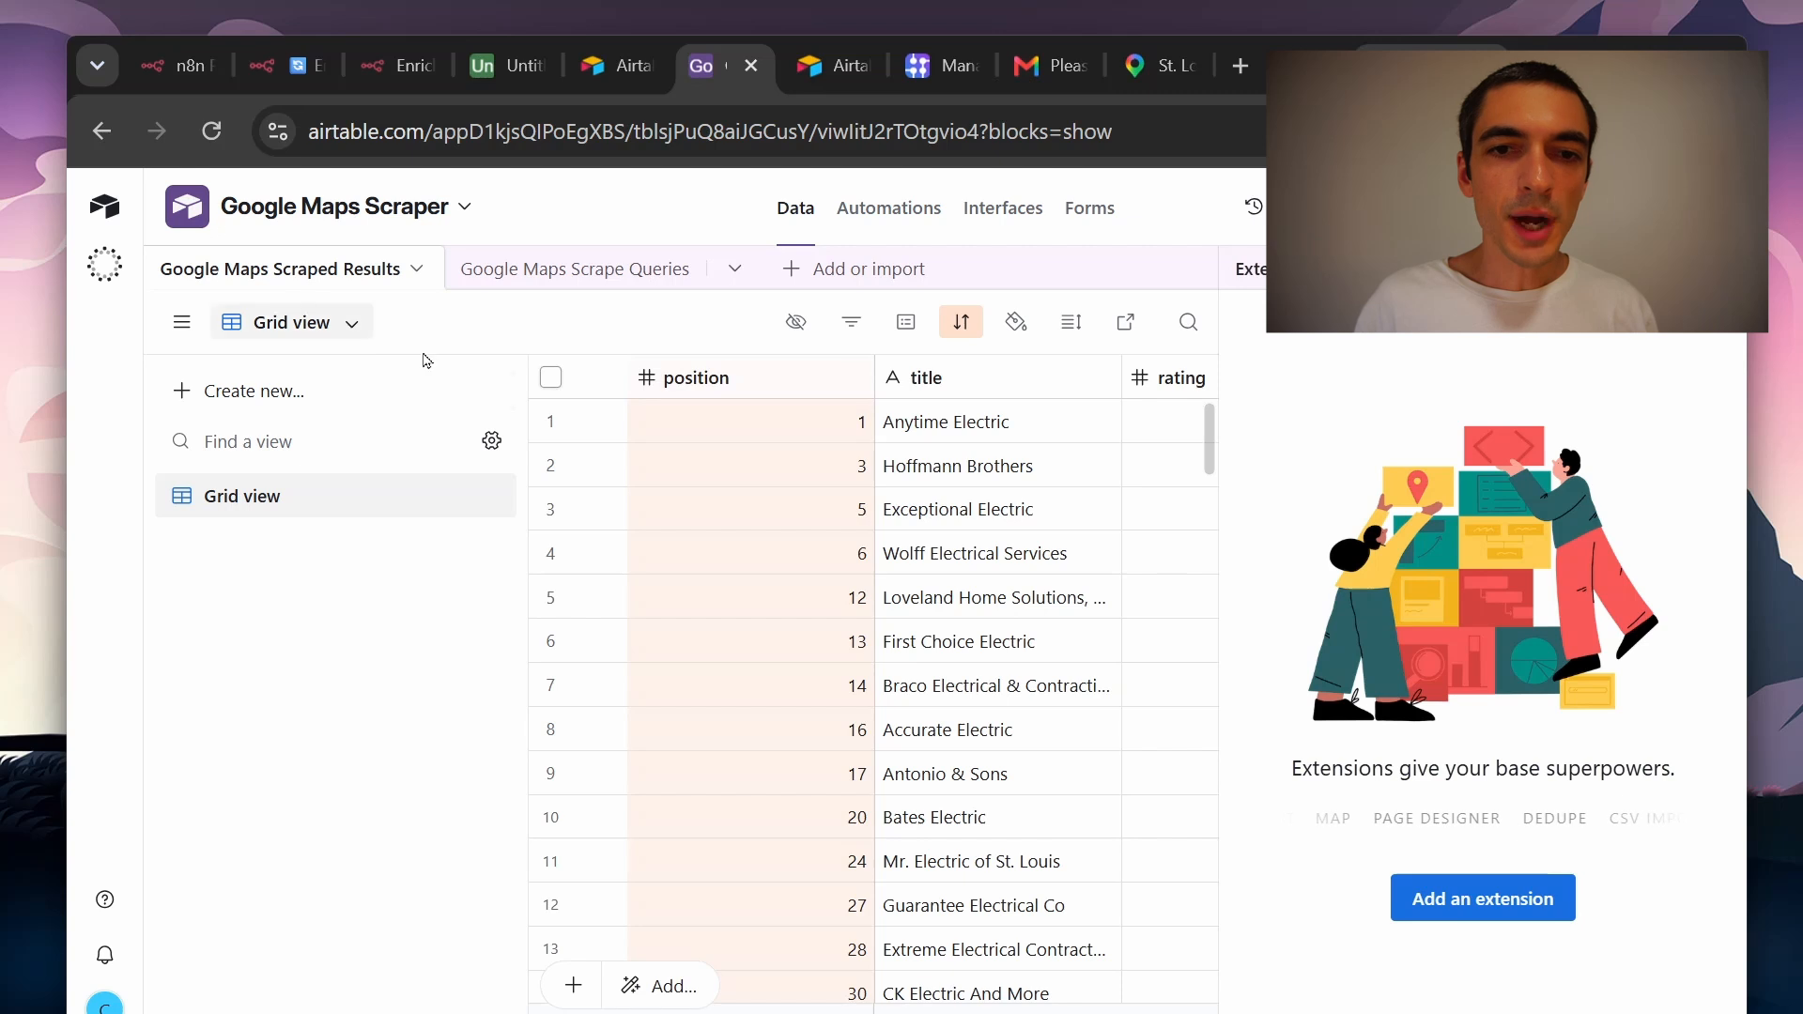
pyautogui.scroll(-20, 923, 532)
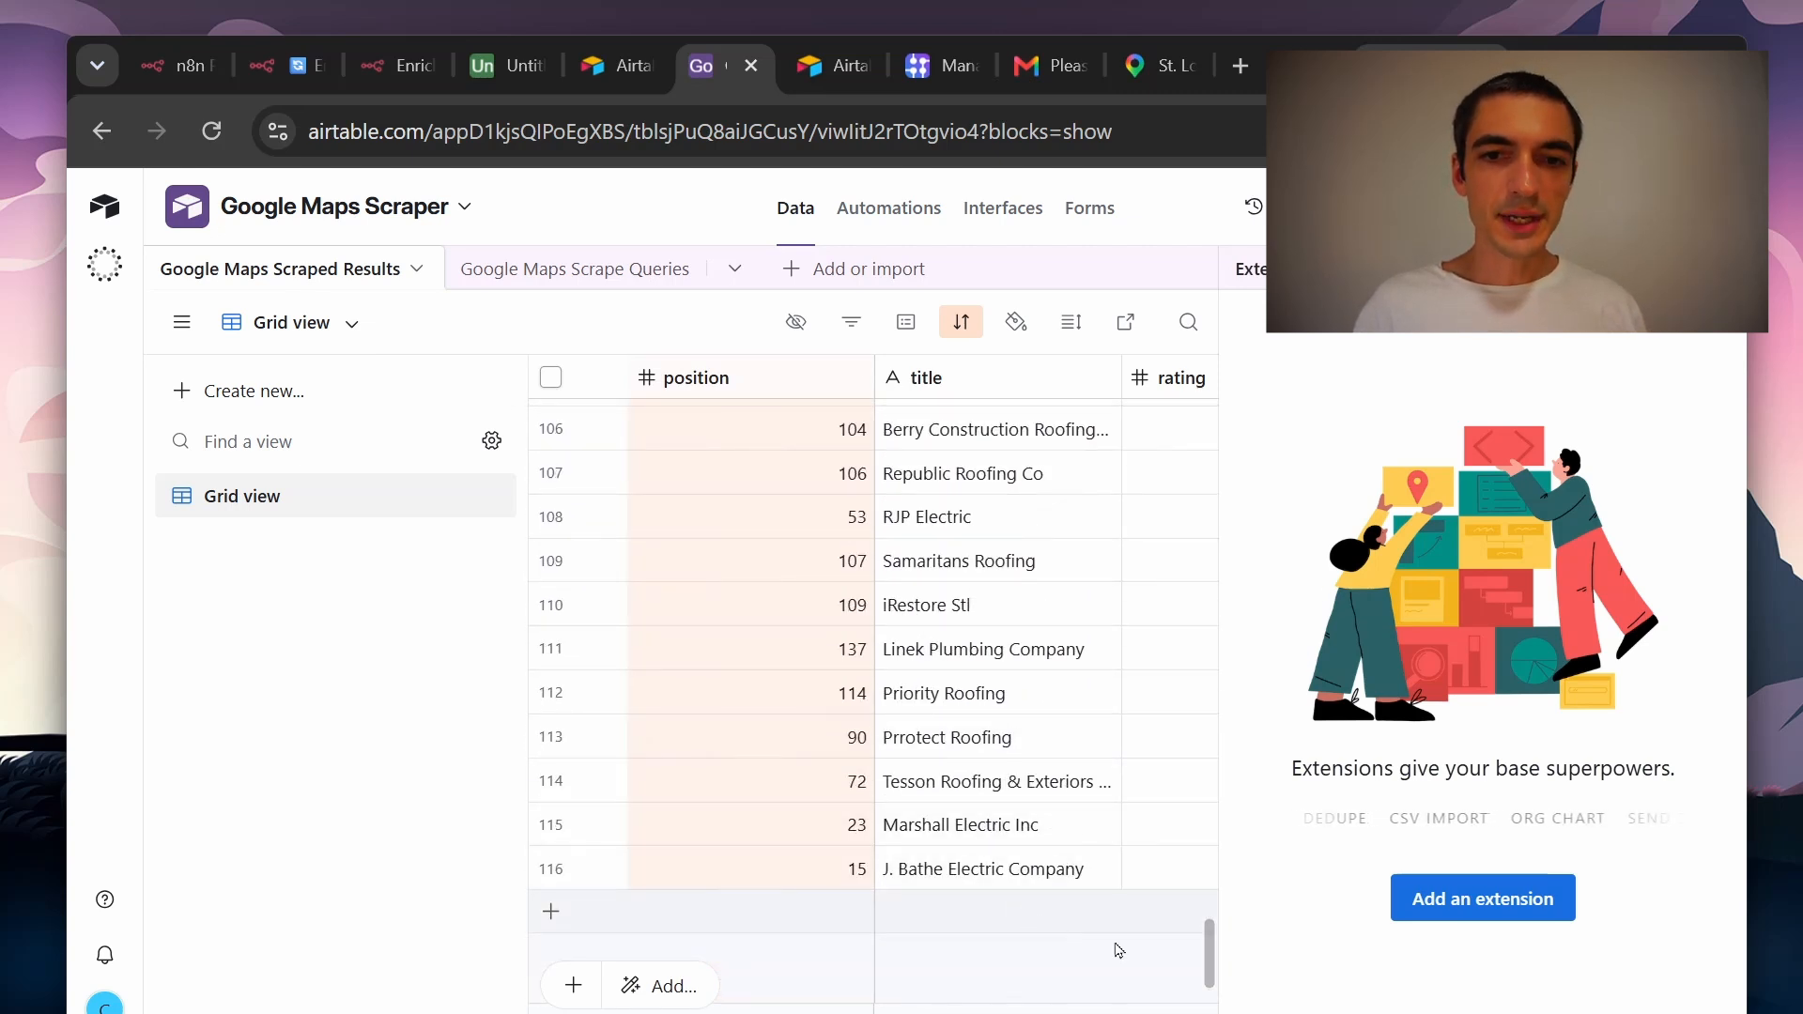
pyautogui.moveTo(1210, 949); pyautogui.dragTo(1209, 423)
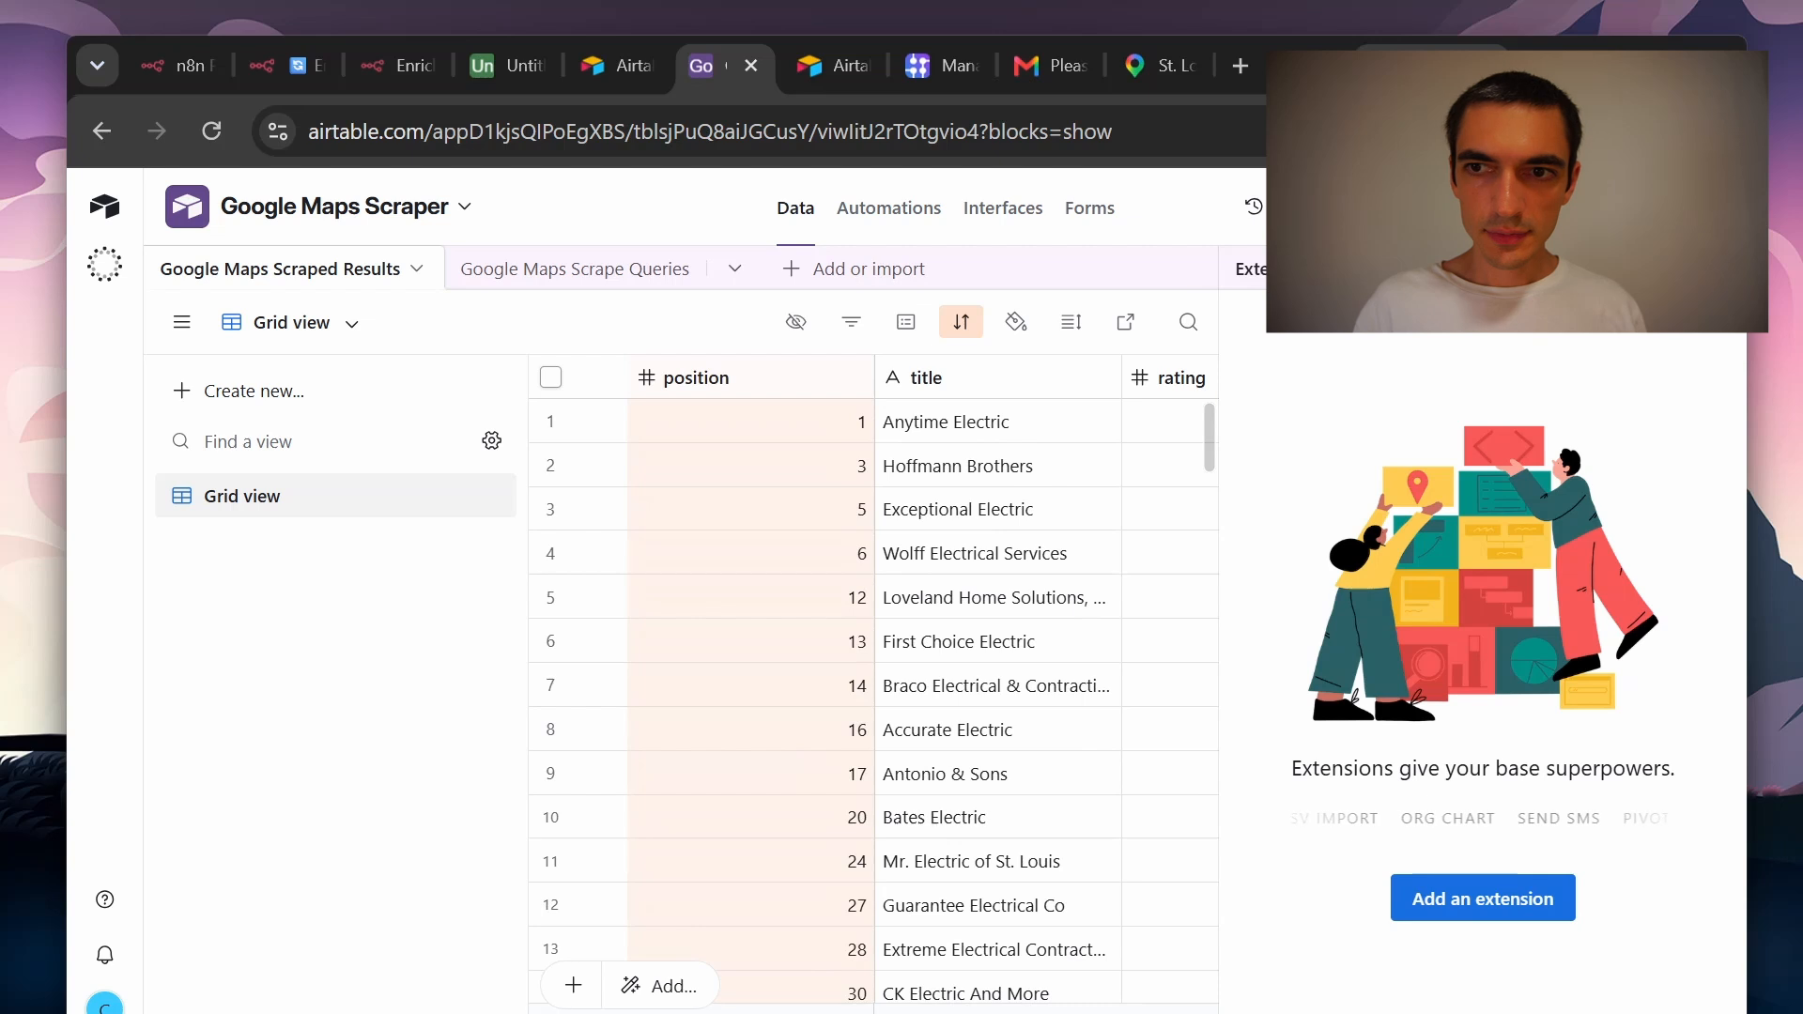
pyautogui.click(1717, 269)
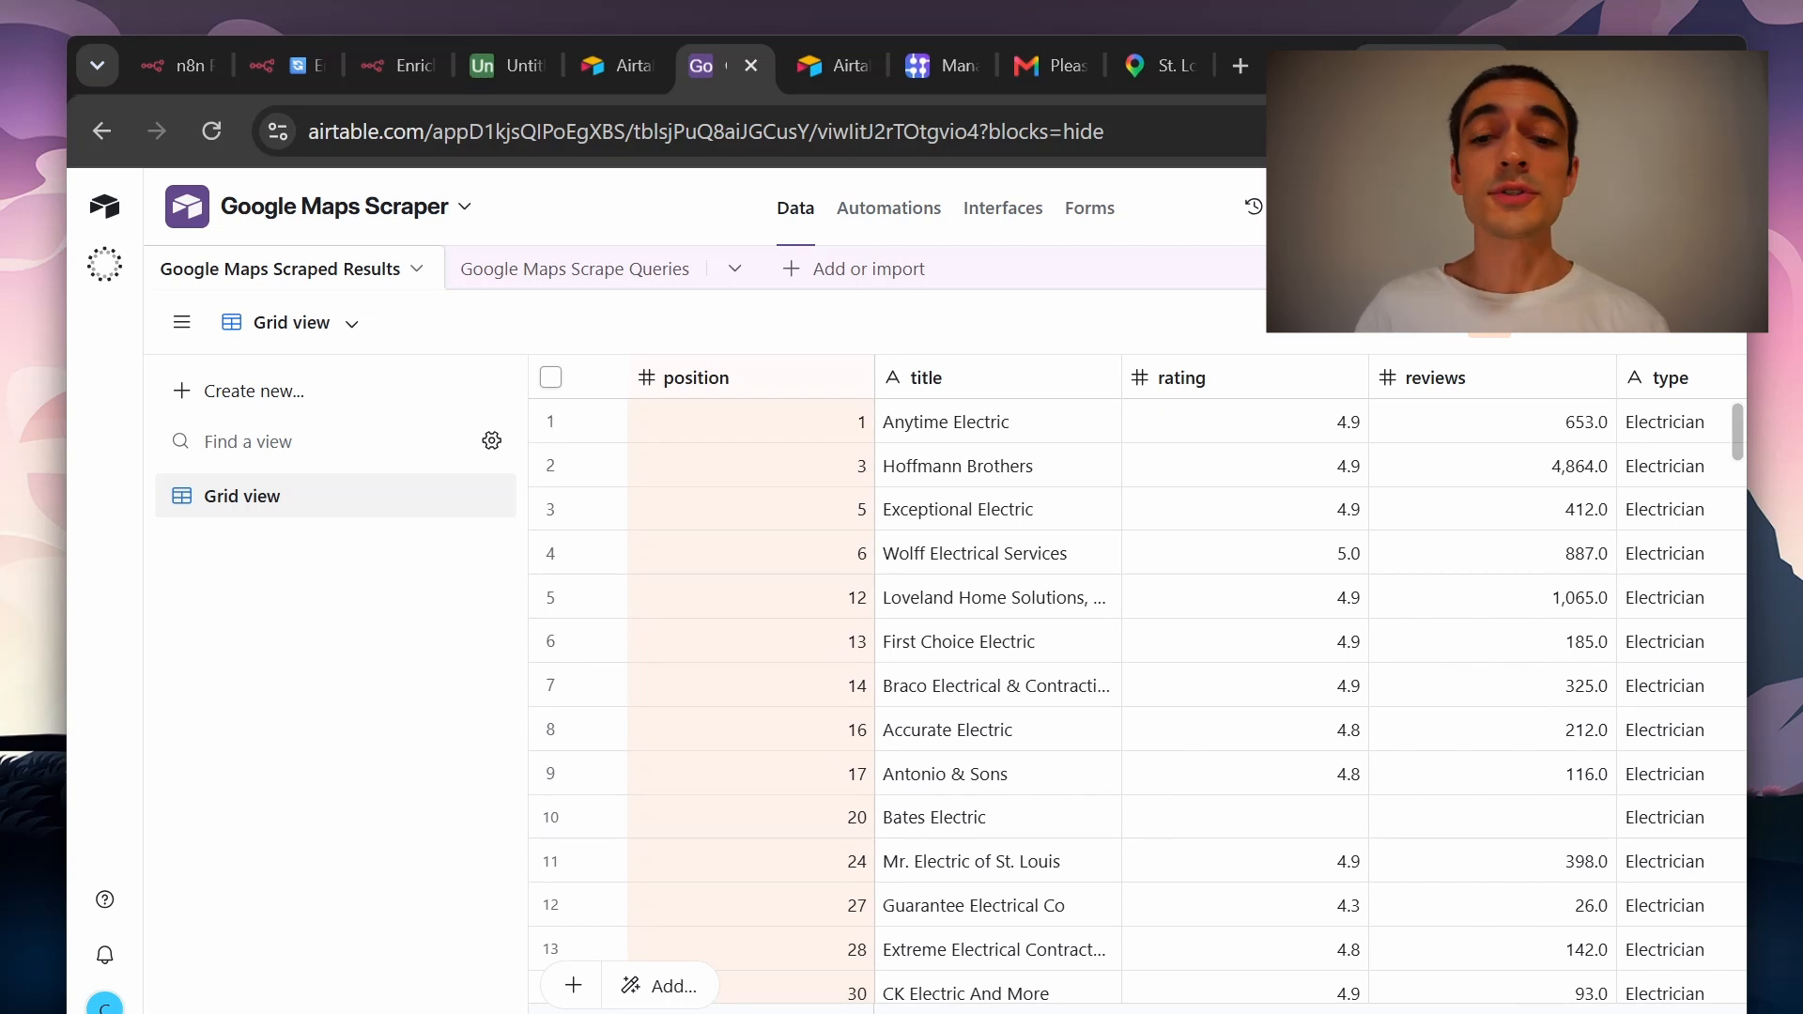
pyautogui.hscroll(5, 1309, 466)
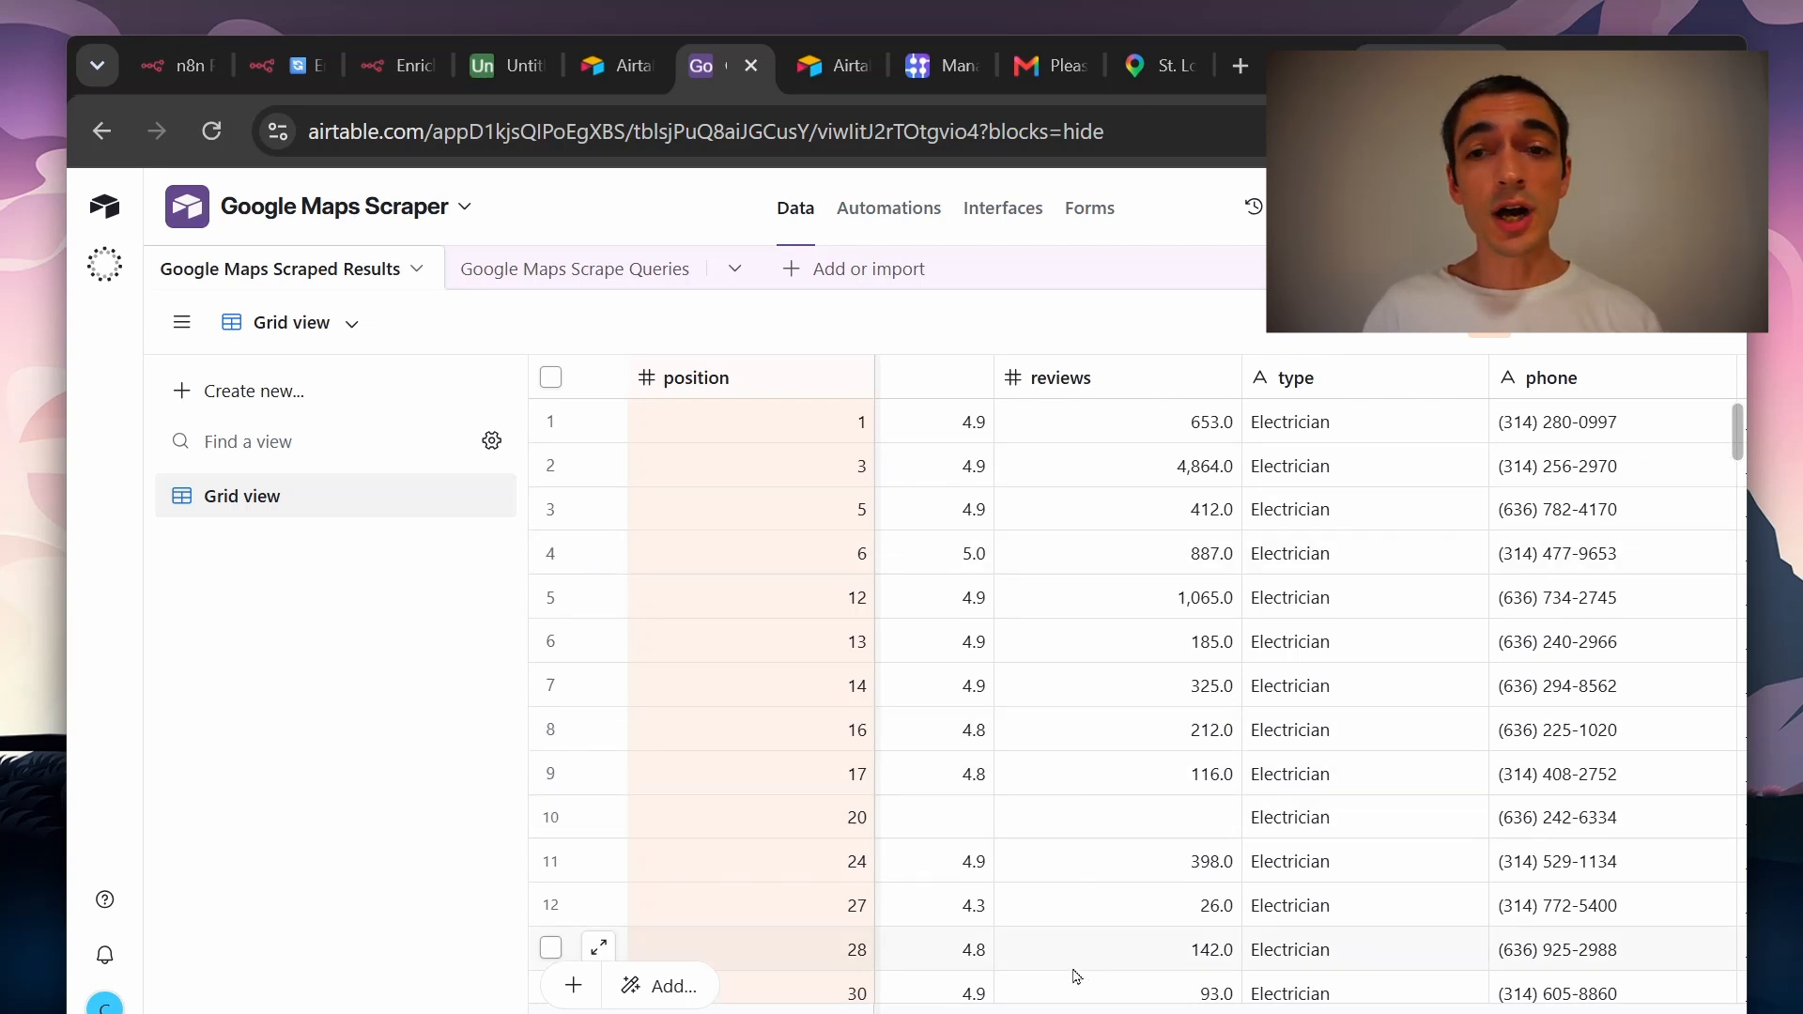
pyautogui.hscroll(-1, 1072, 1006)
pyautogui.hscroll(2, 1195, 510)
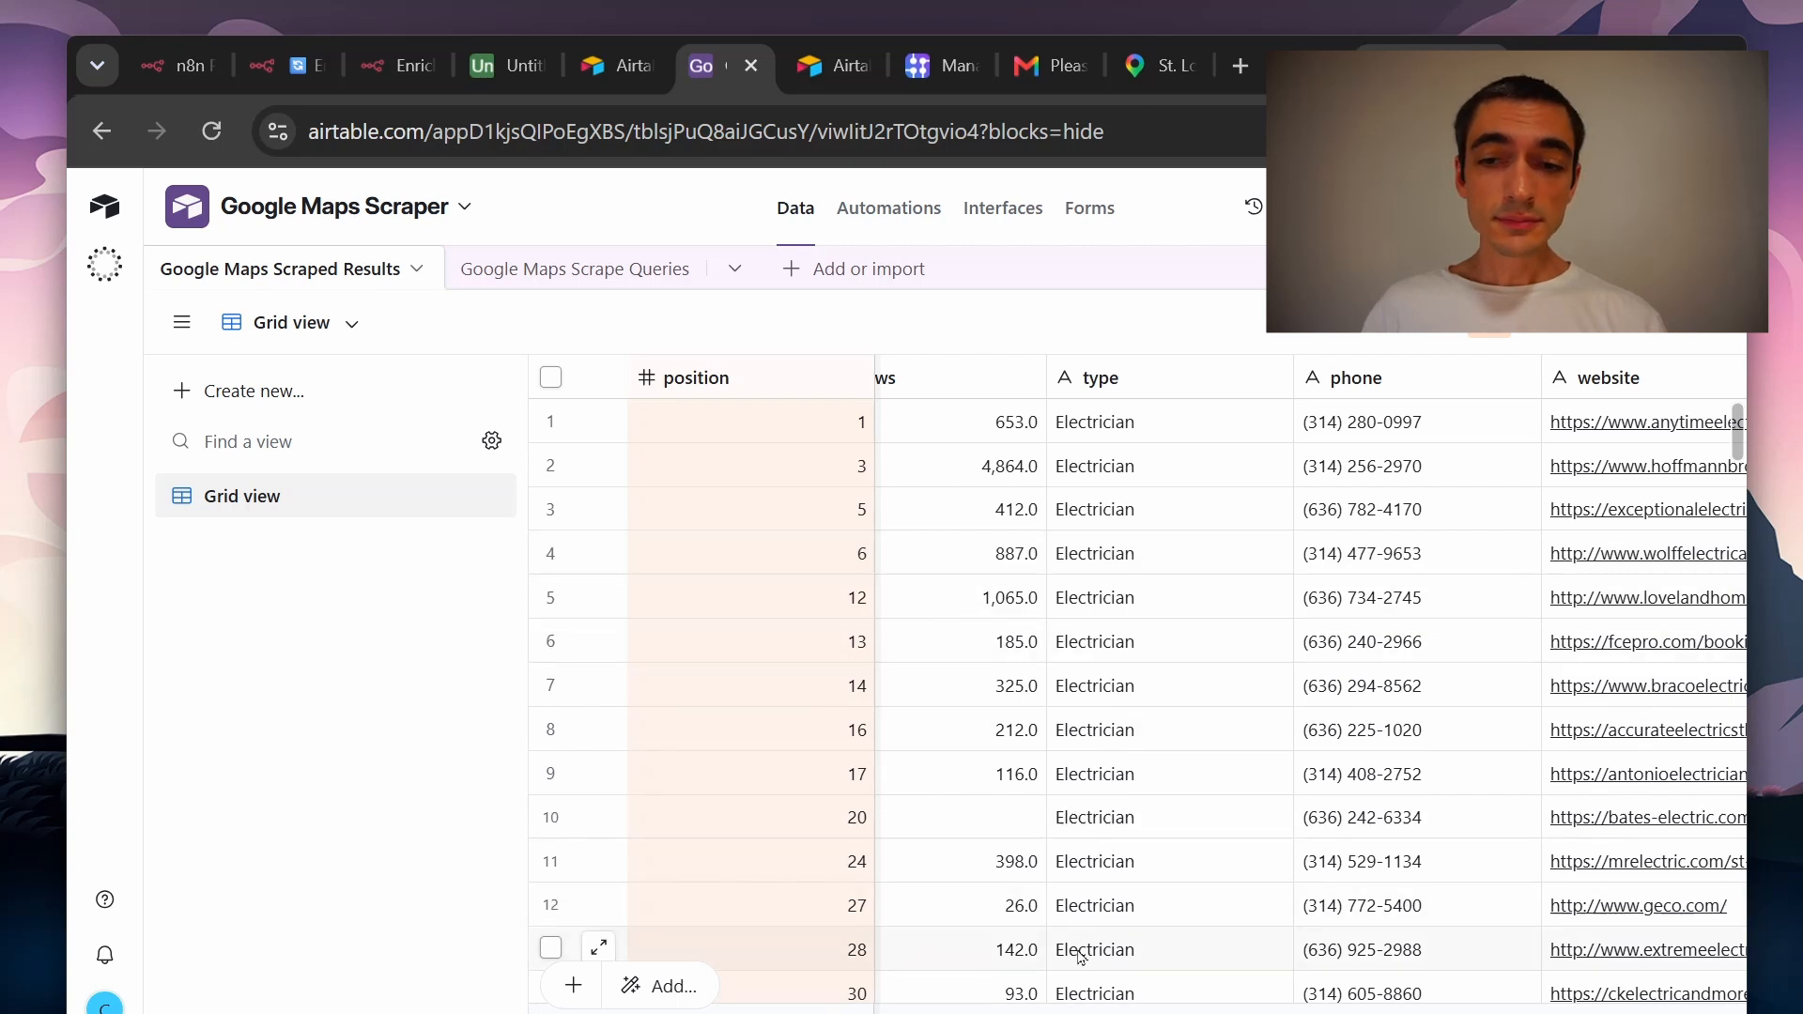
pyautogui.hscroll(3, 1164, 676)
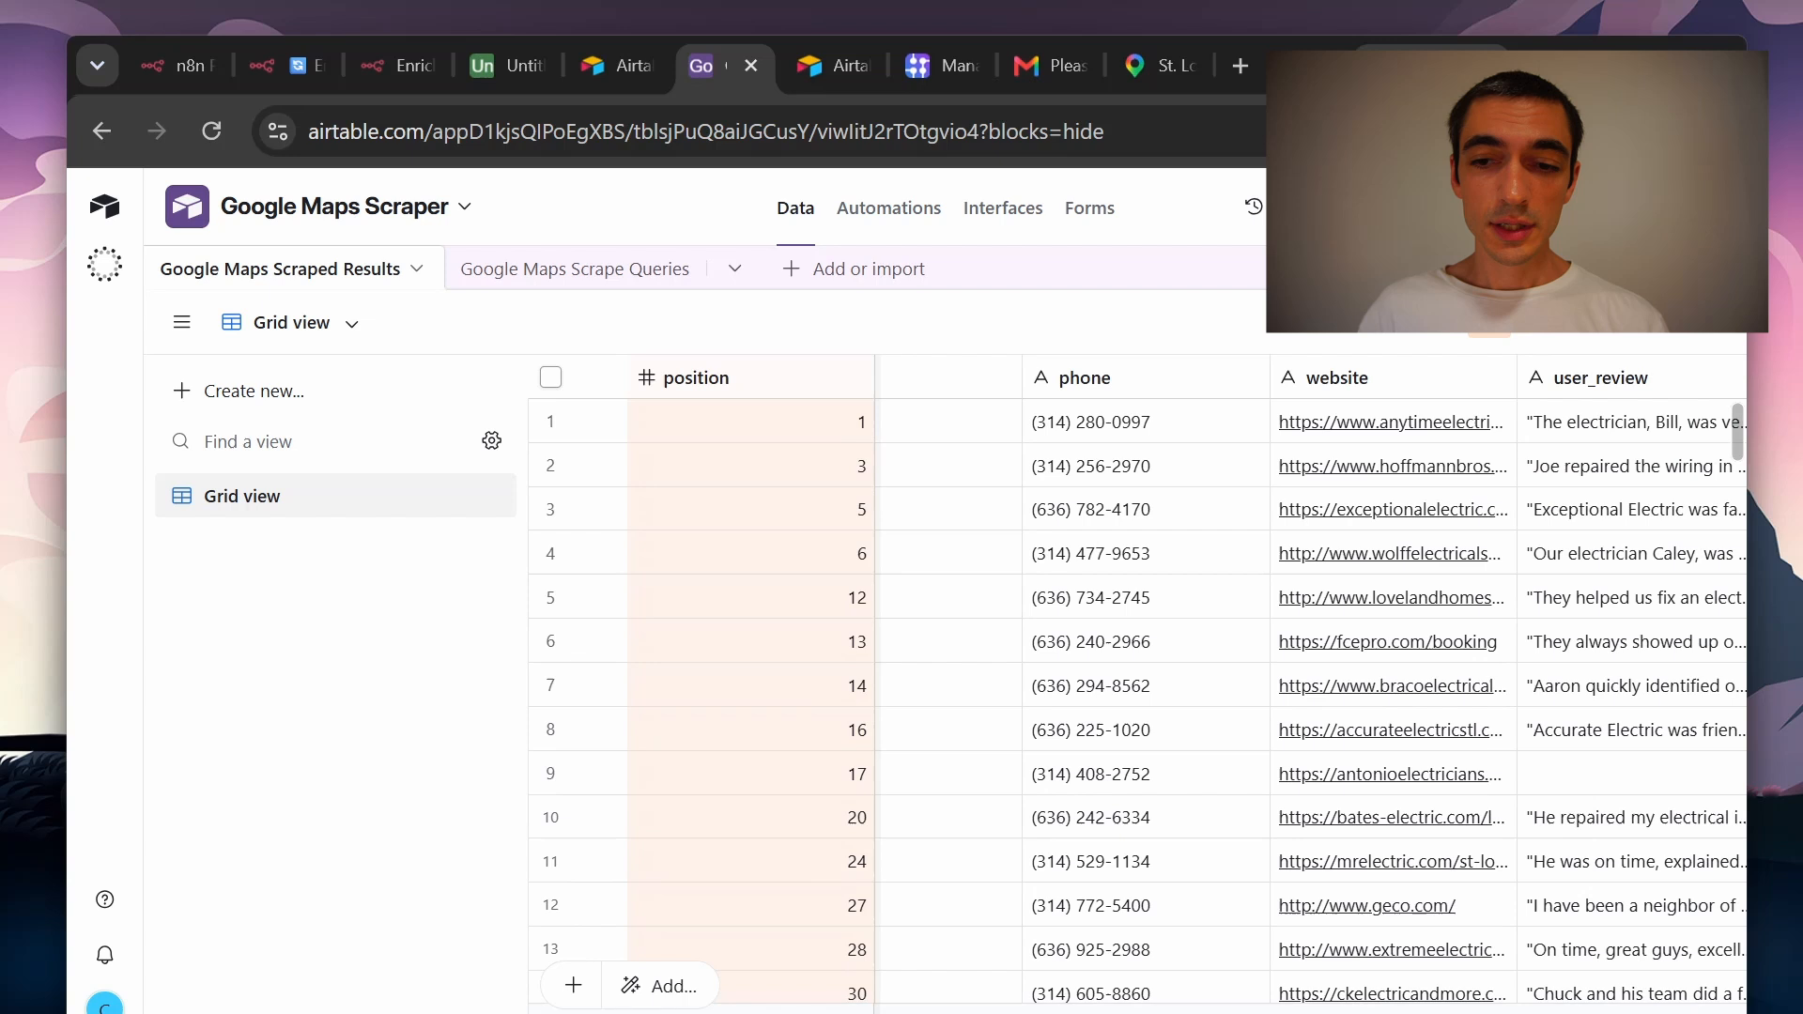
pyautogui.hscroll(3, 1113, 805)
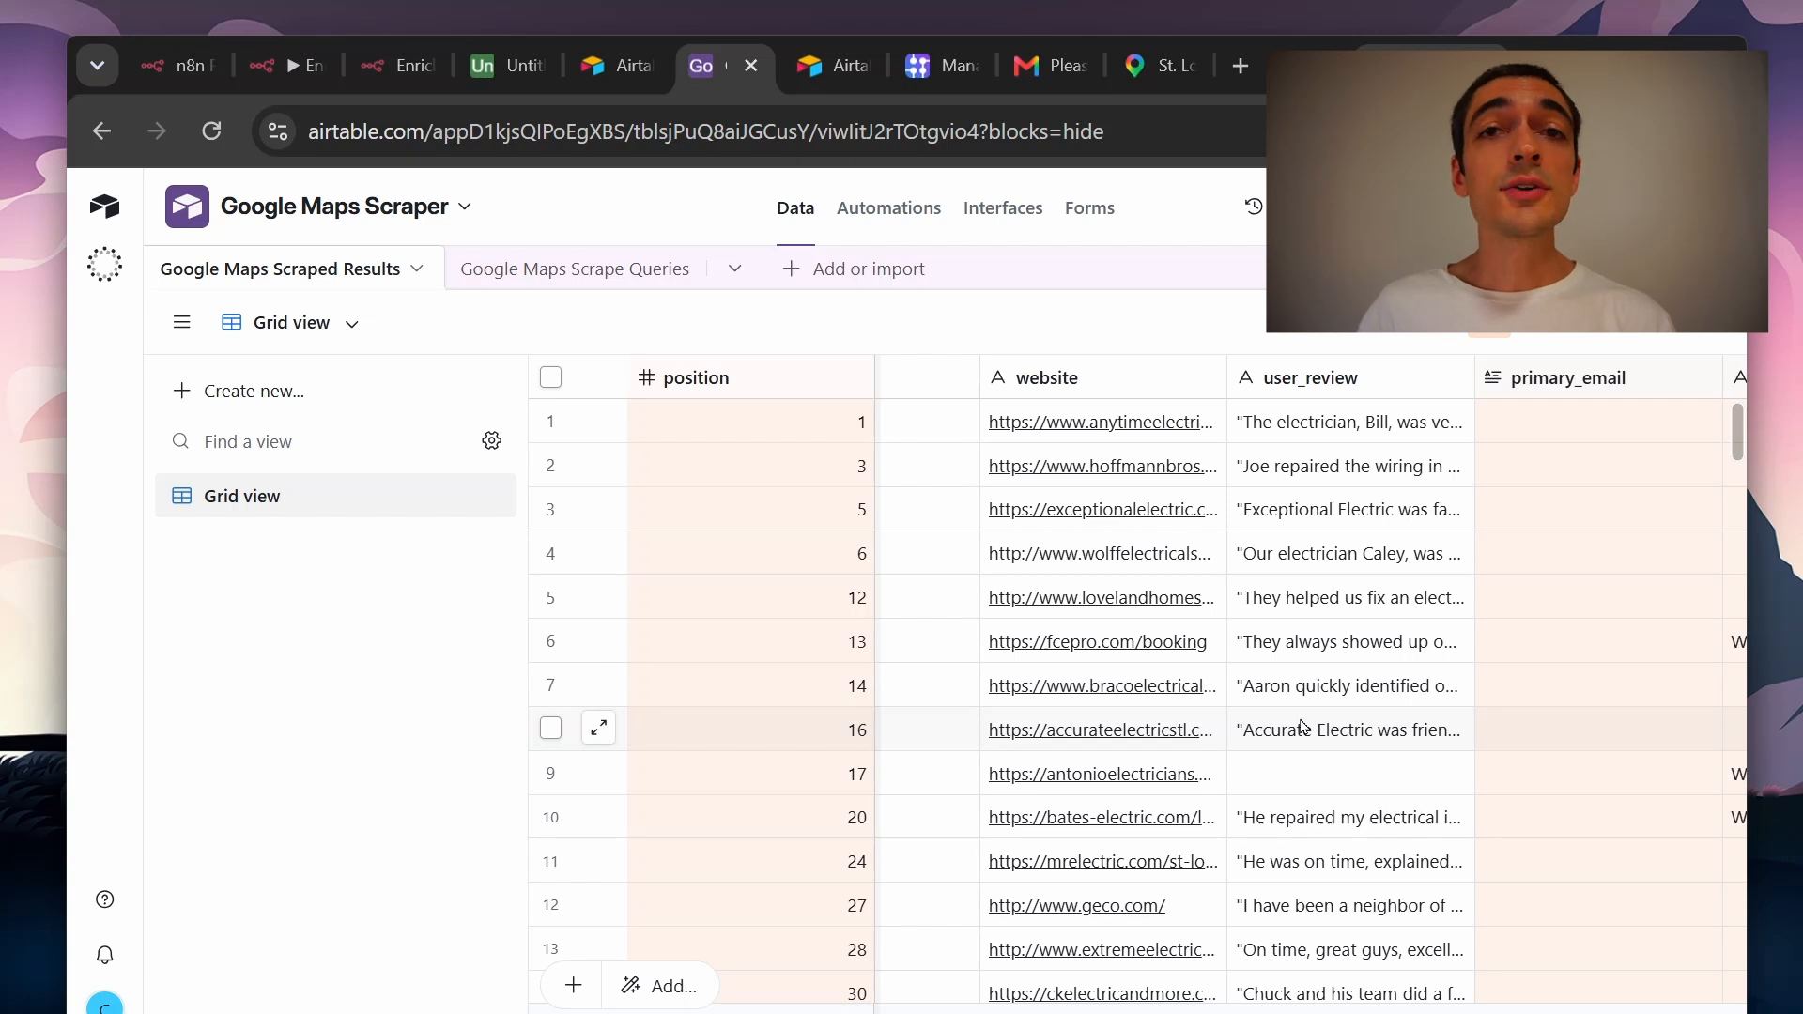
pyautogui.hscroll(5, 1361, 695)
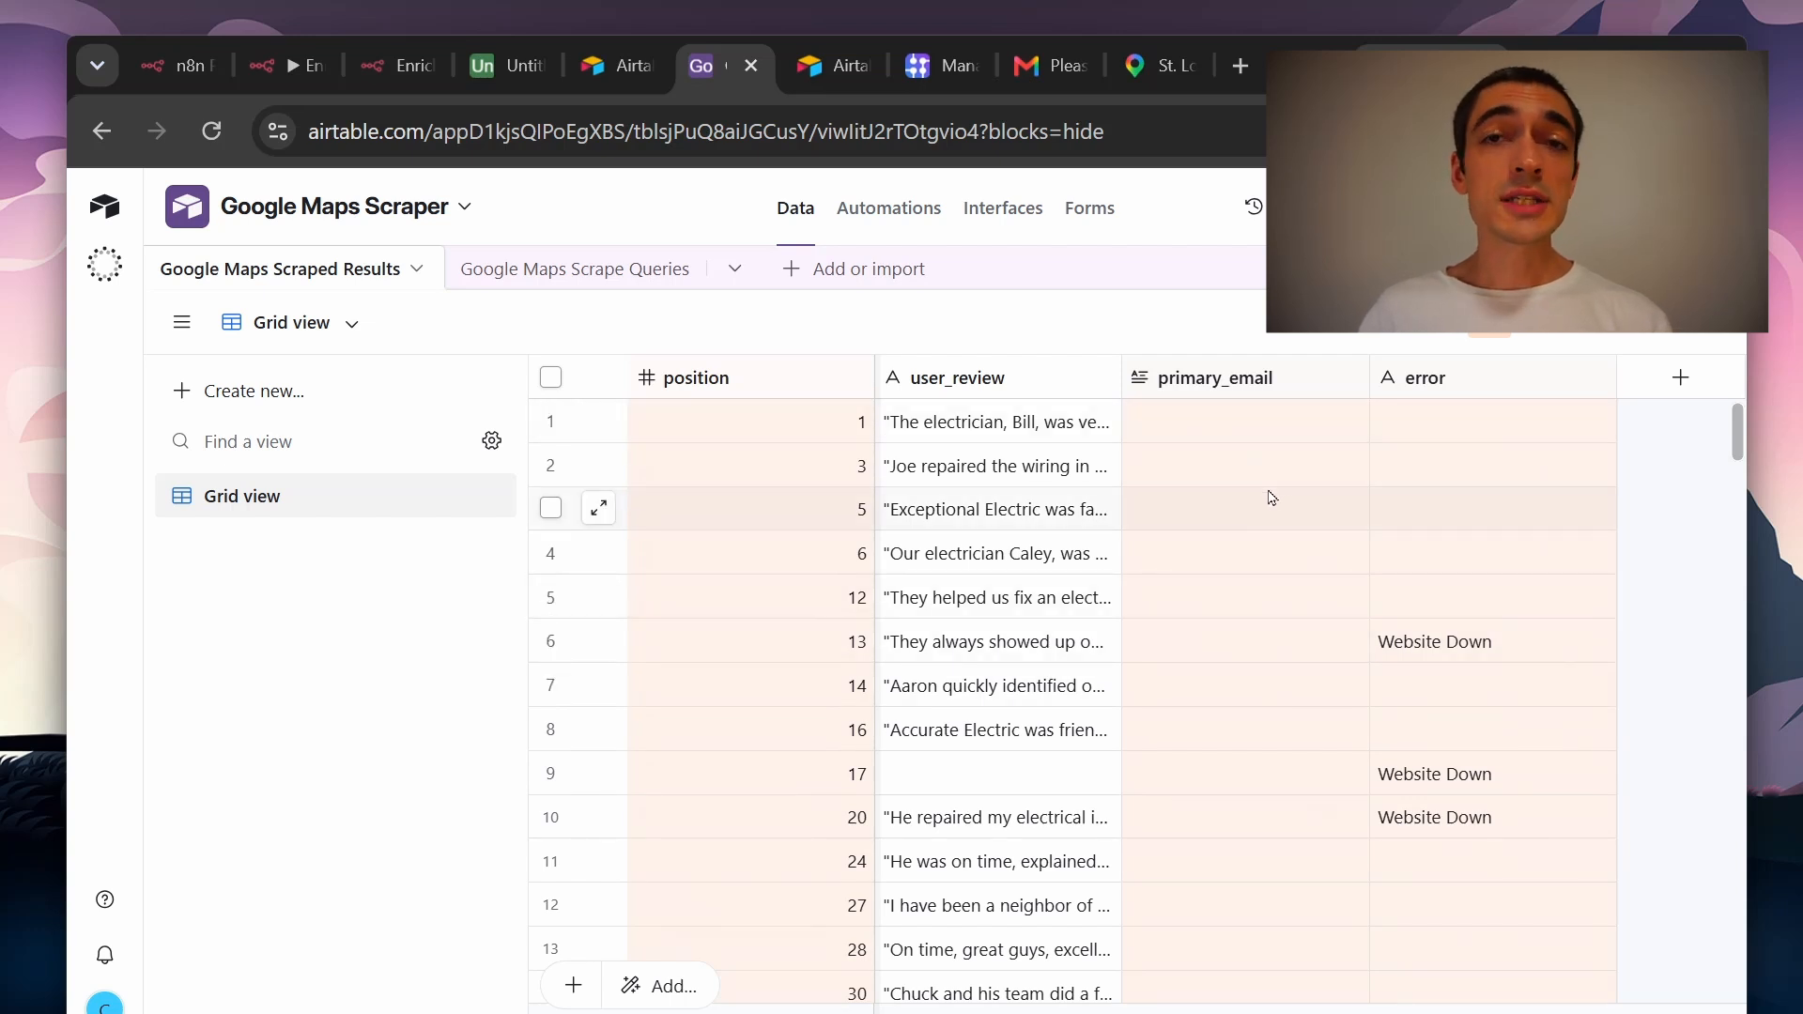
pyautogui.rightClick(1264, 385)
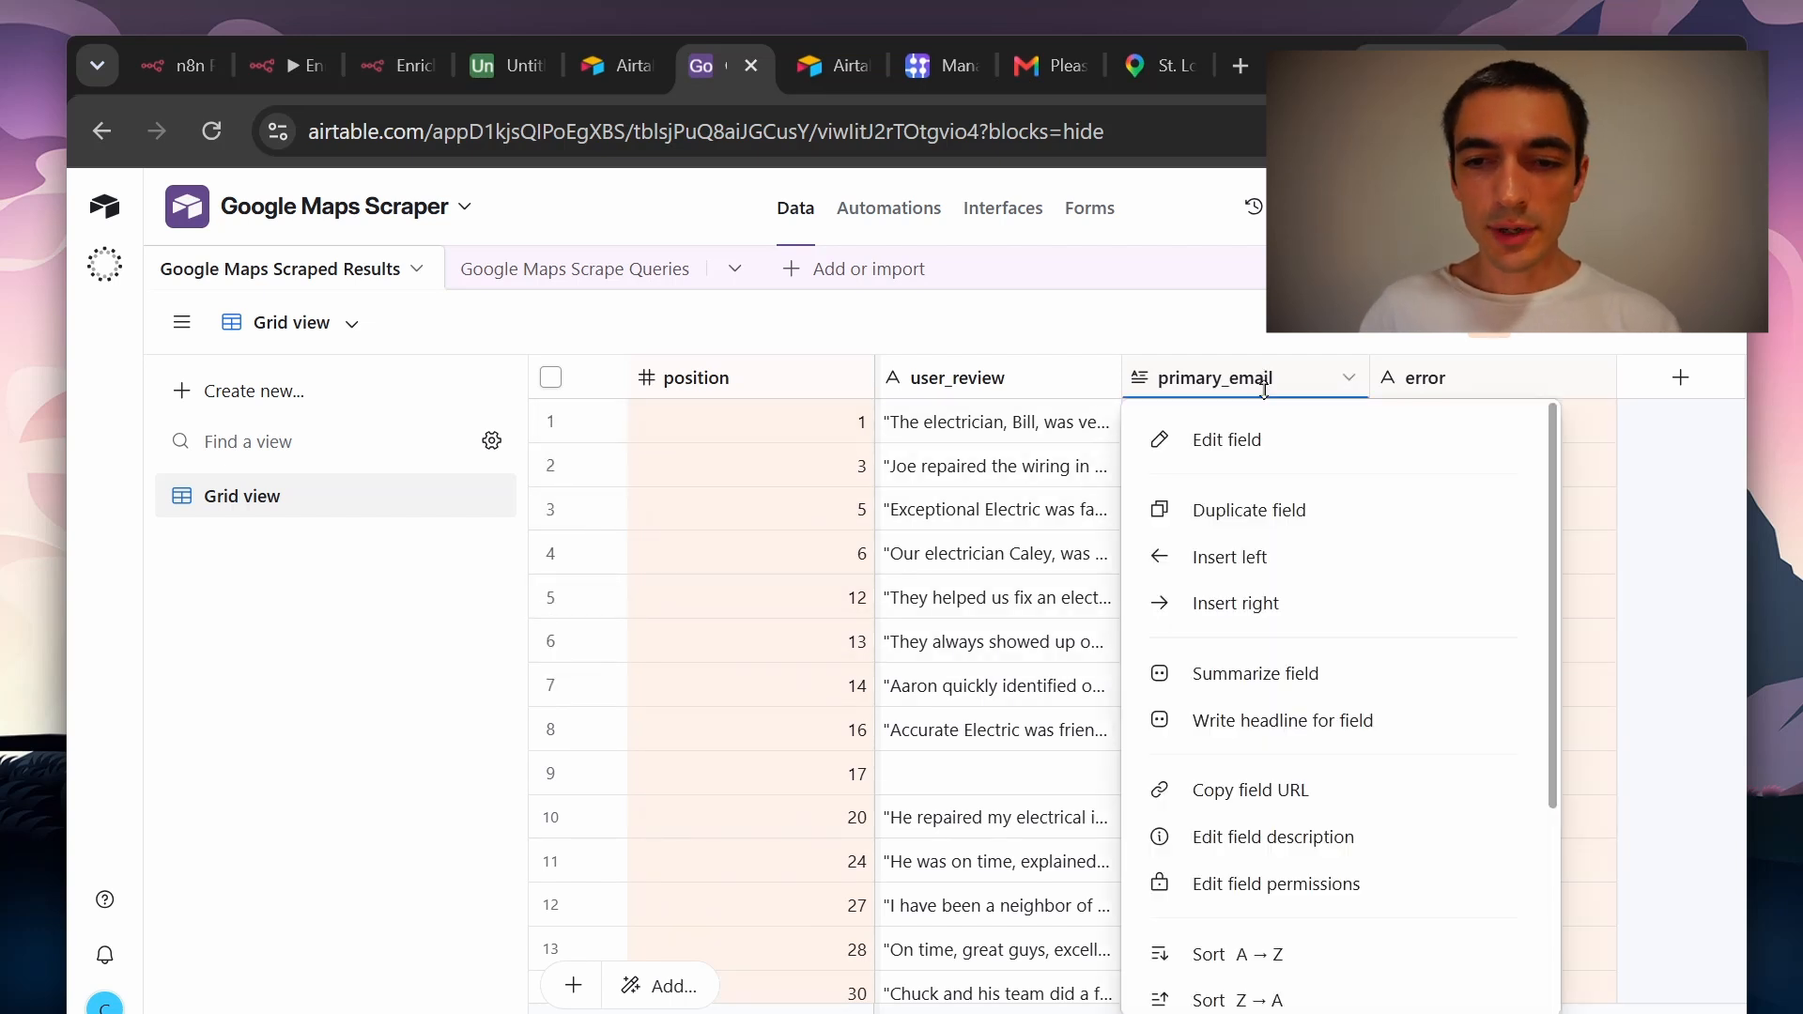
pyautogui.click(1199, 349)
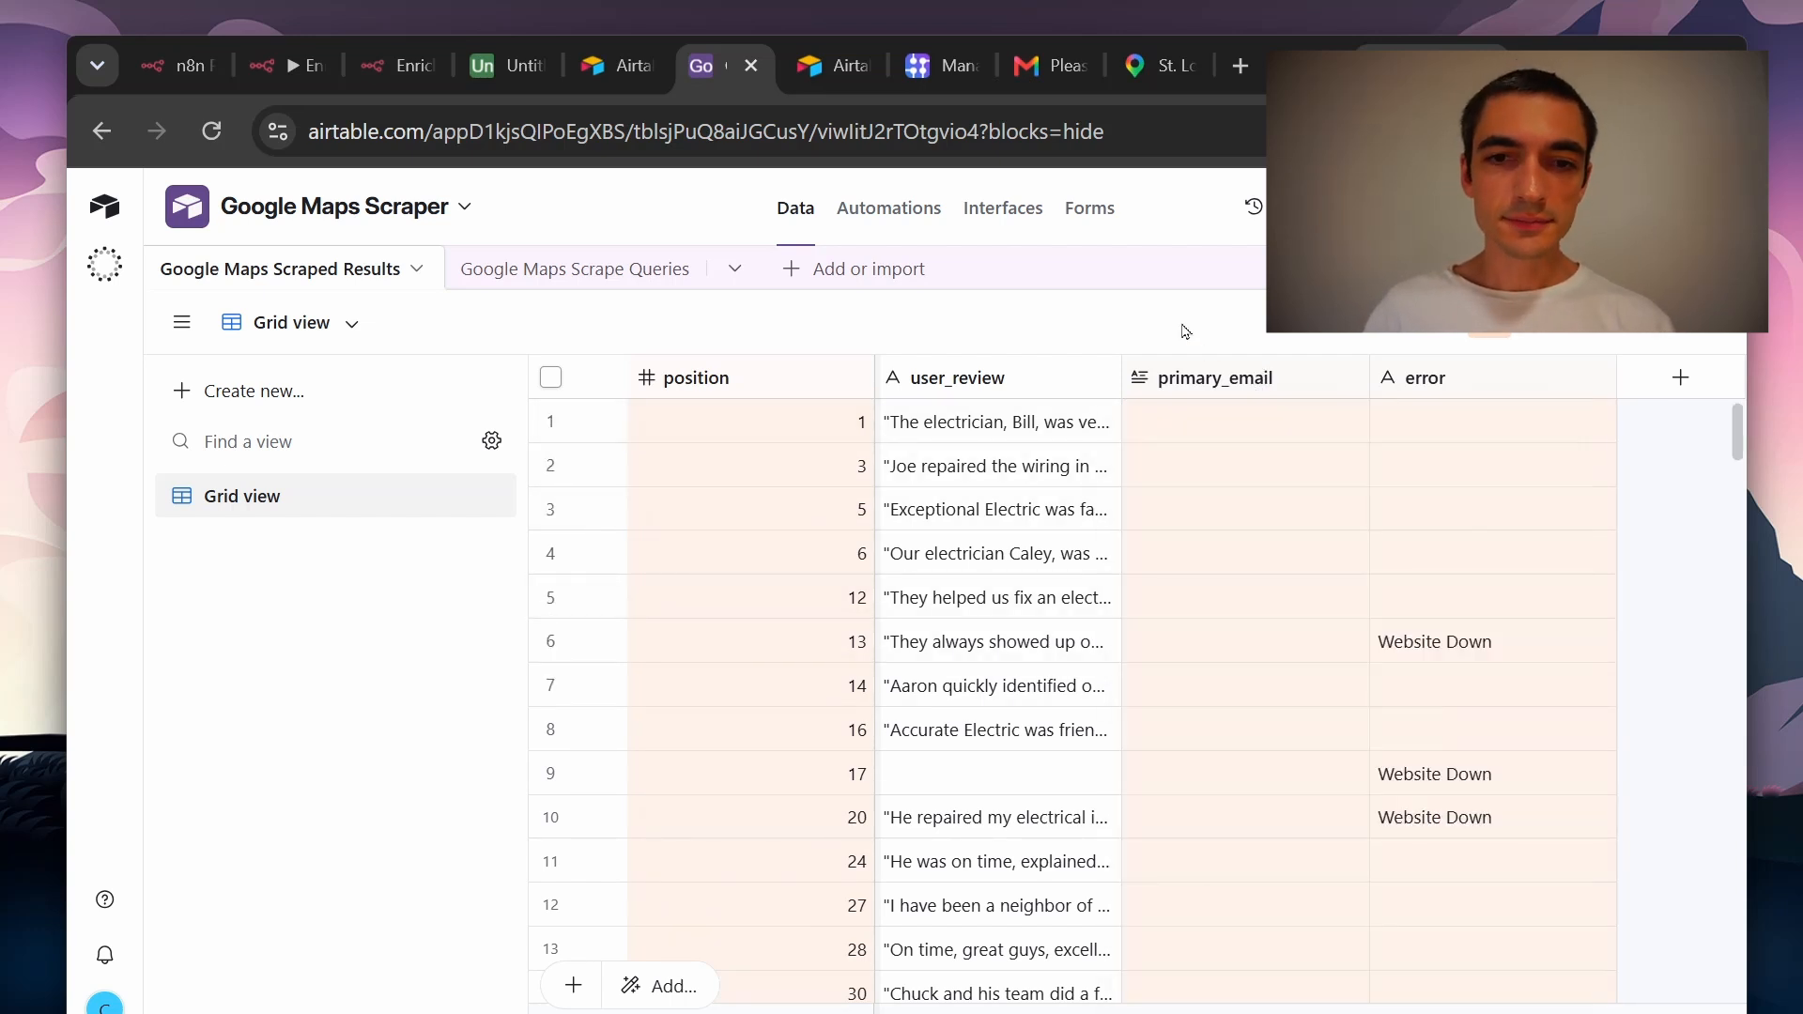
pyautogui.scroll(-15, 1277, 636)
pyautogui.scroll(-20, 1329, 628)
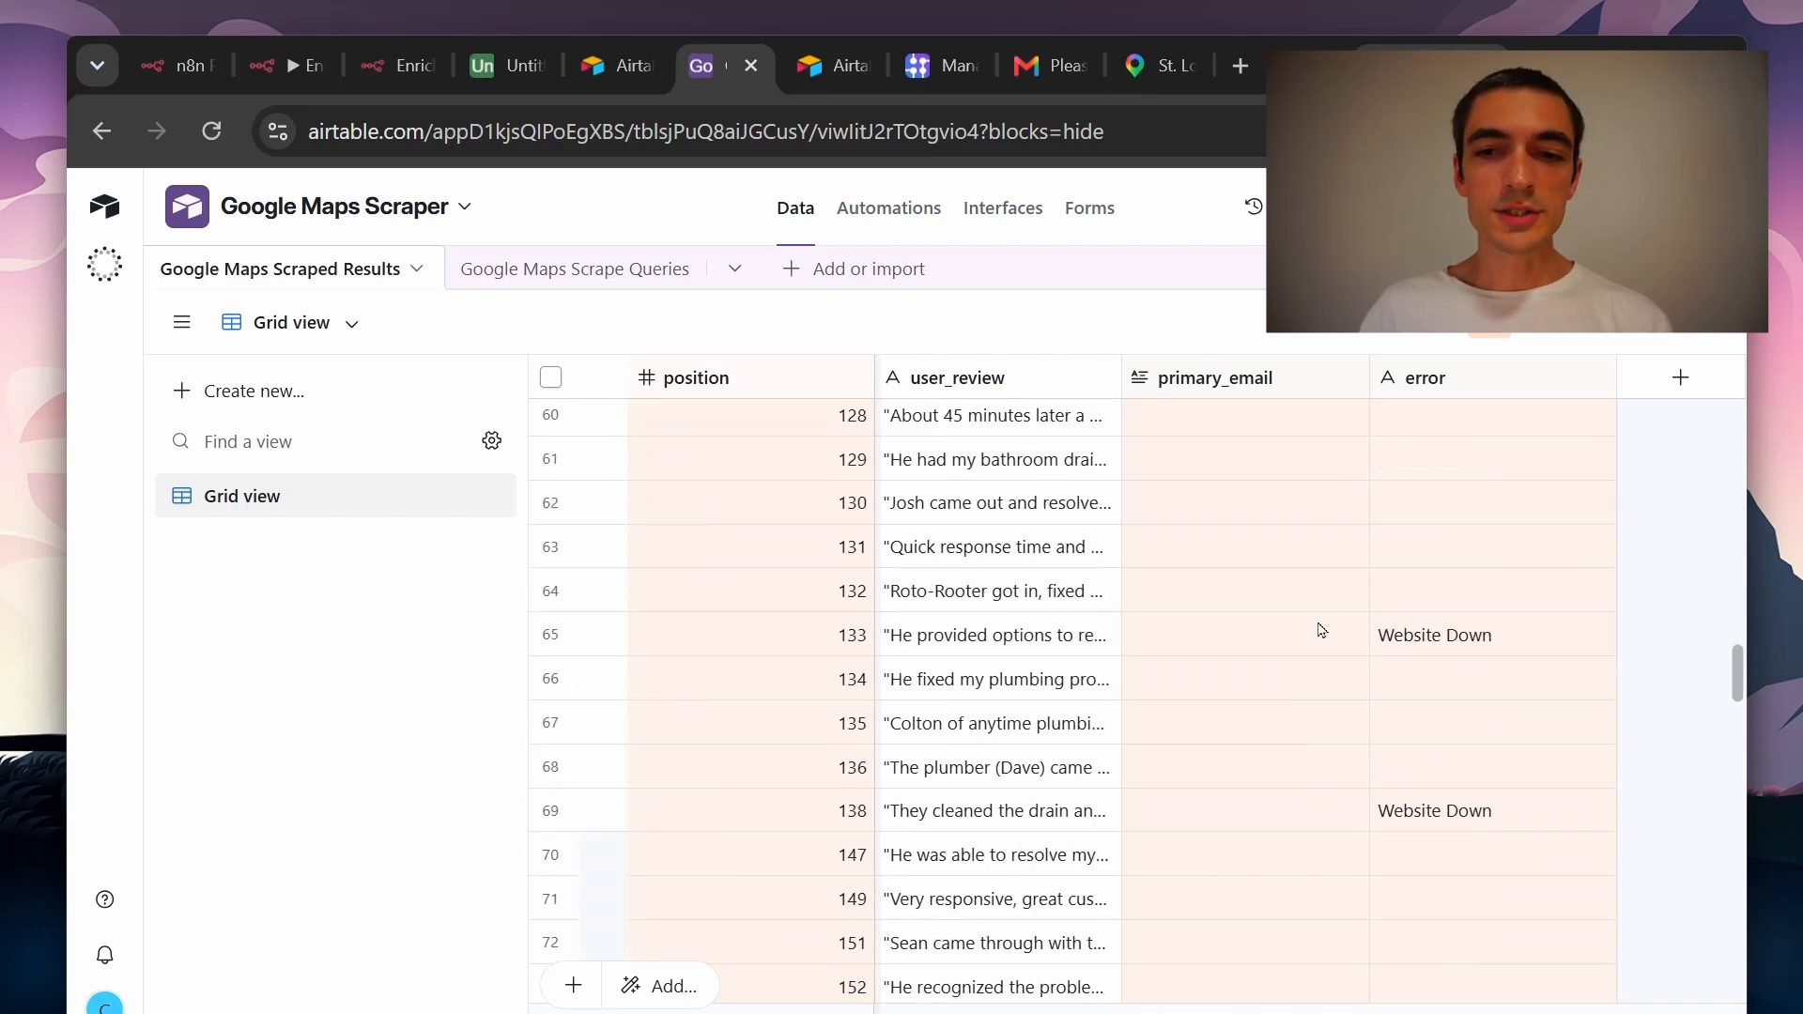
pyautogui.scroll(-5, 1239, 711)
pyautogui.scroll(20, 1258, 709)
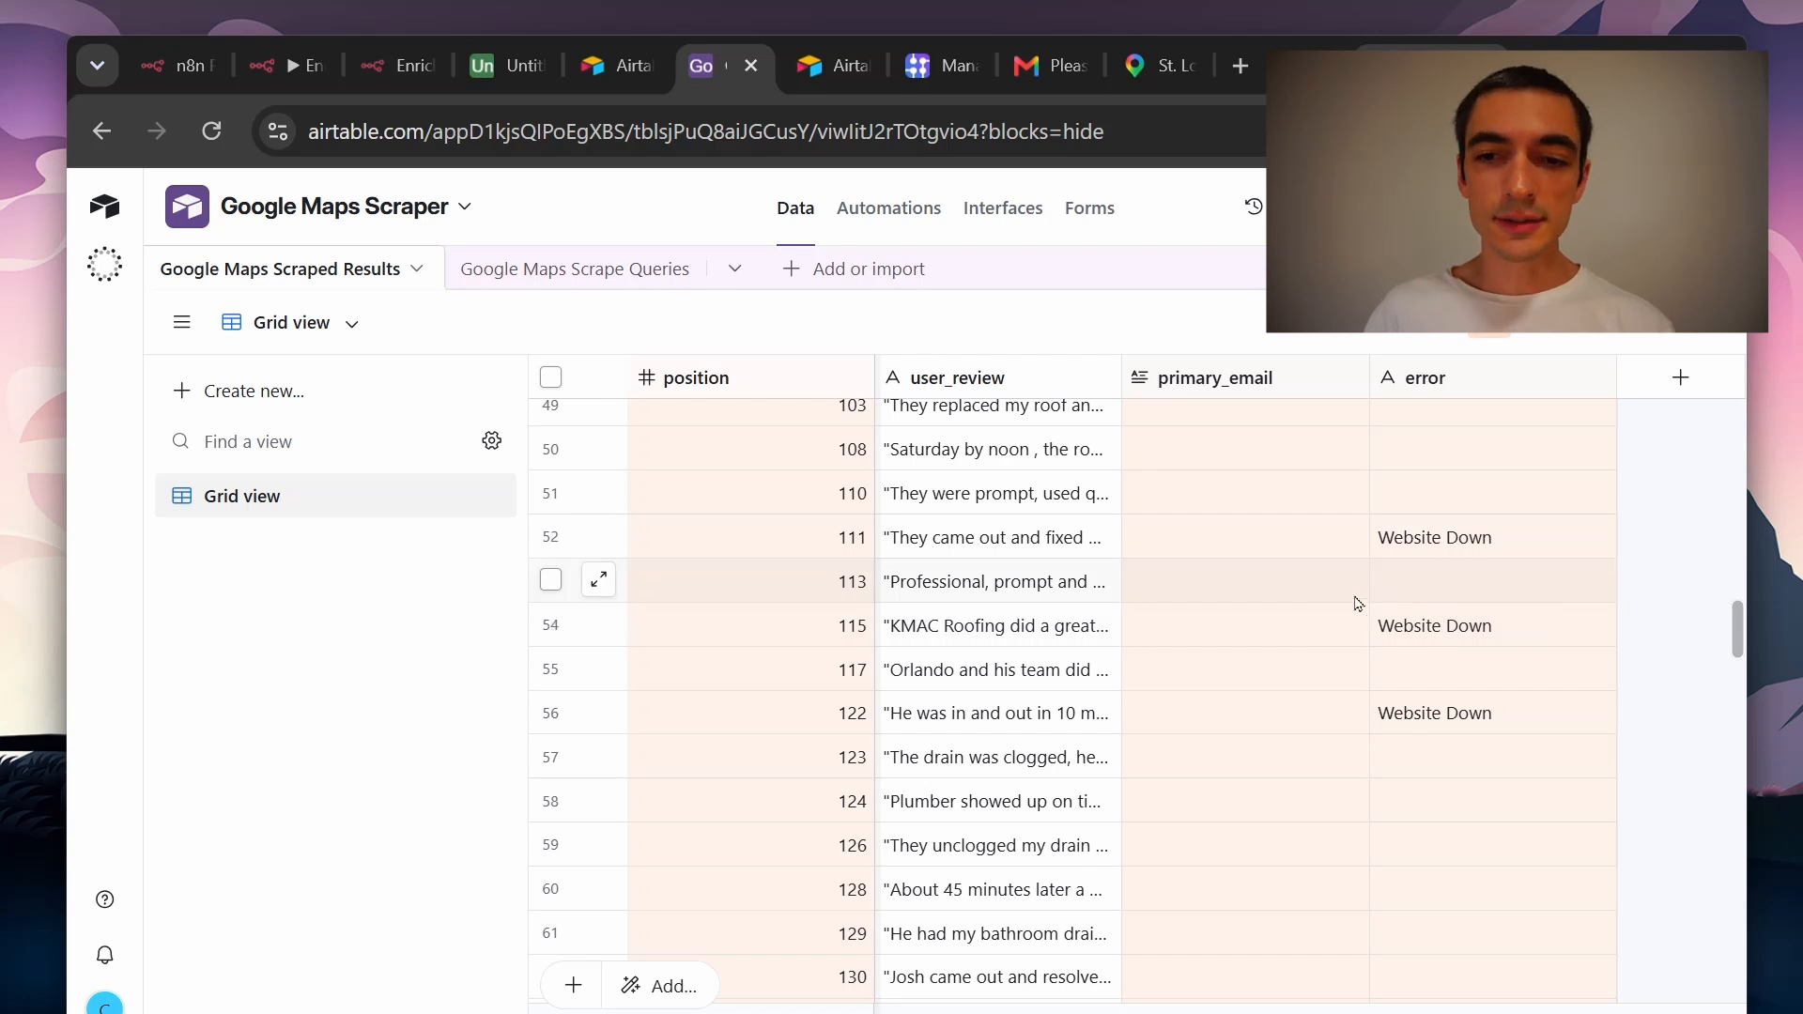
pyautogui.scroll(-15, 1203, 628)
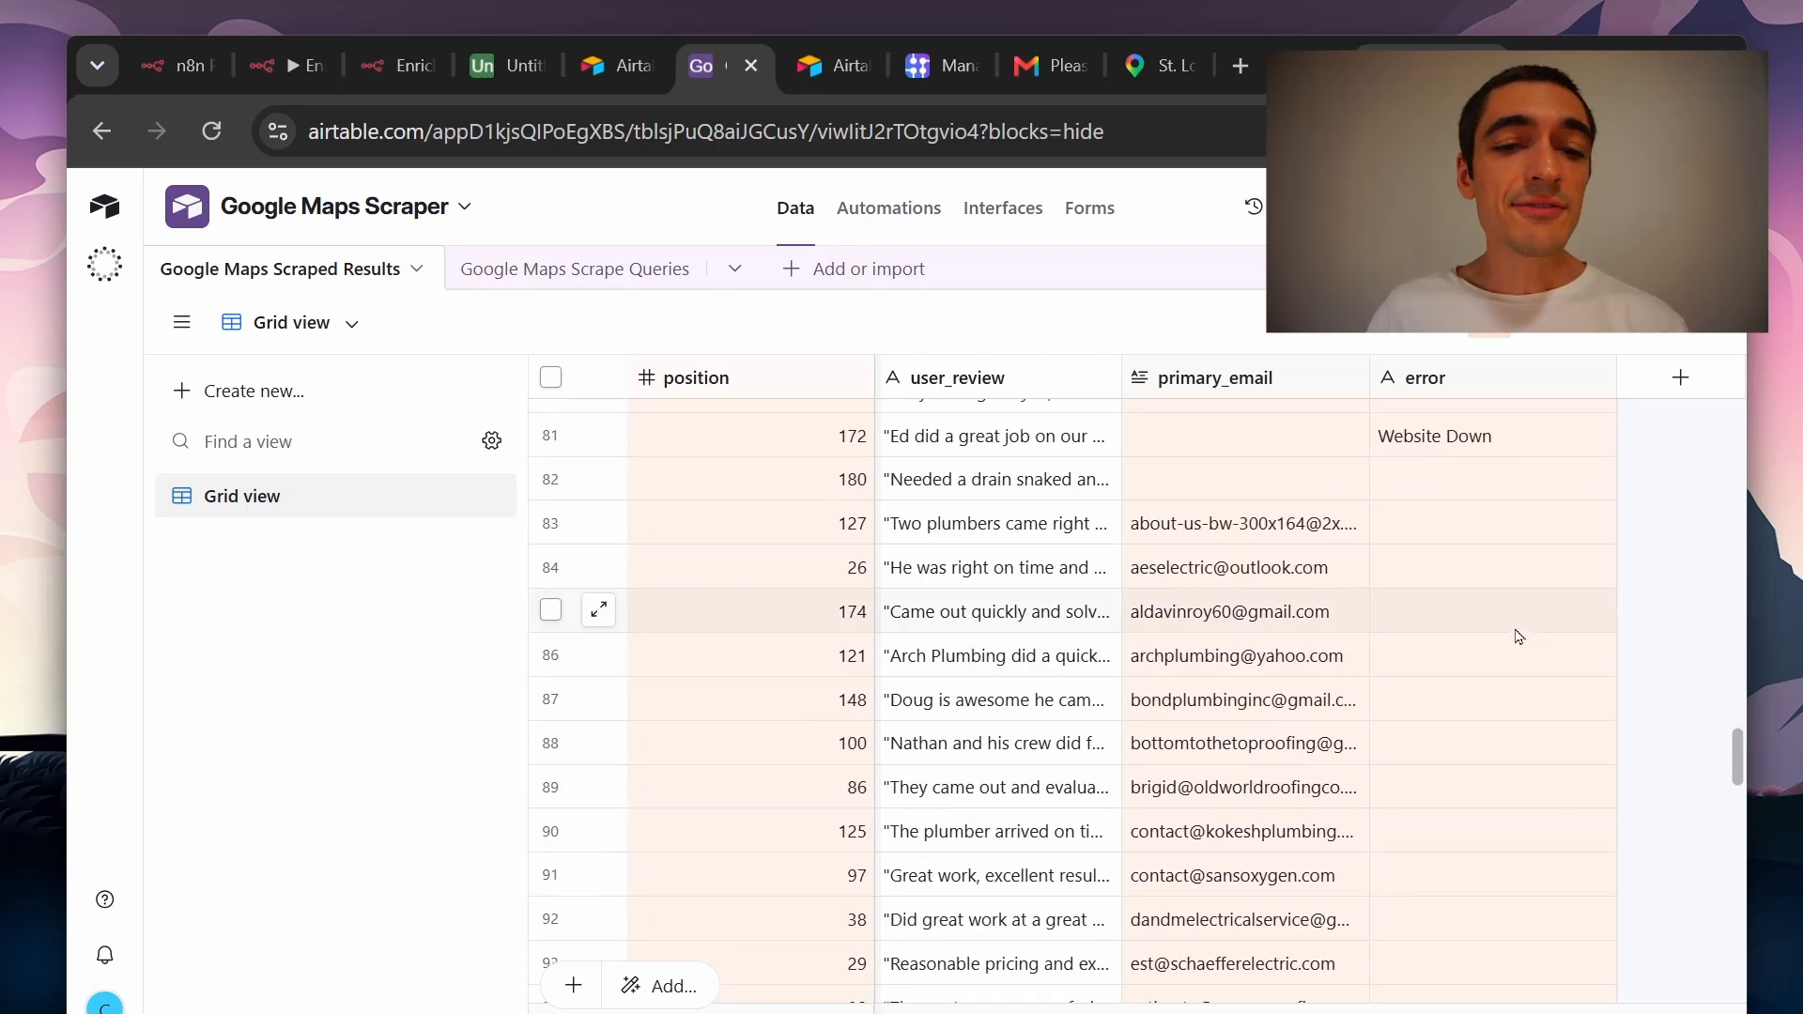
pyautogui.click(1292, 573)
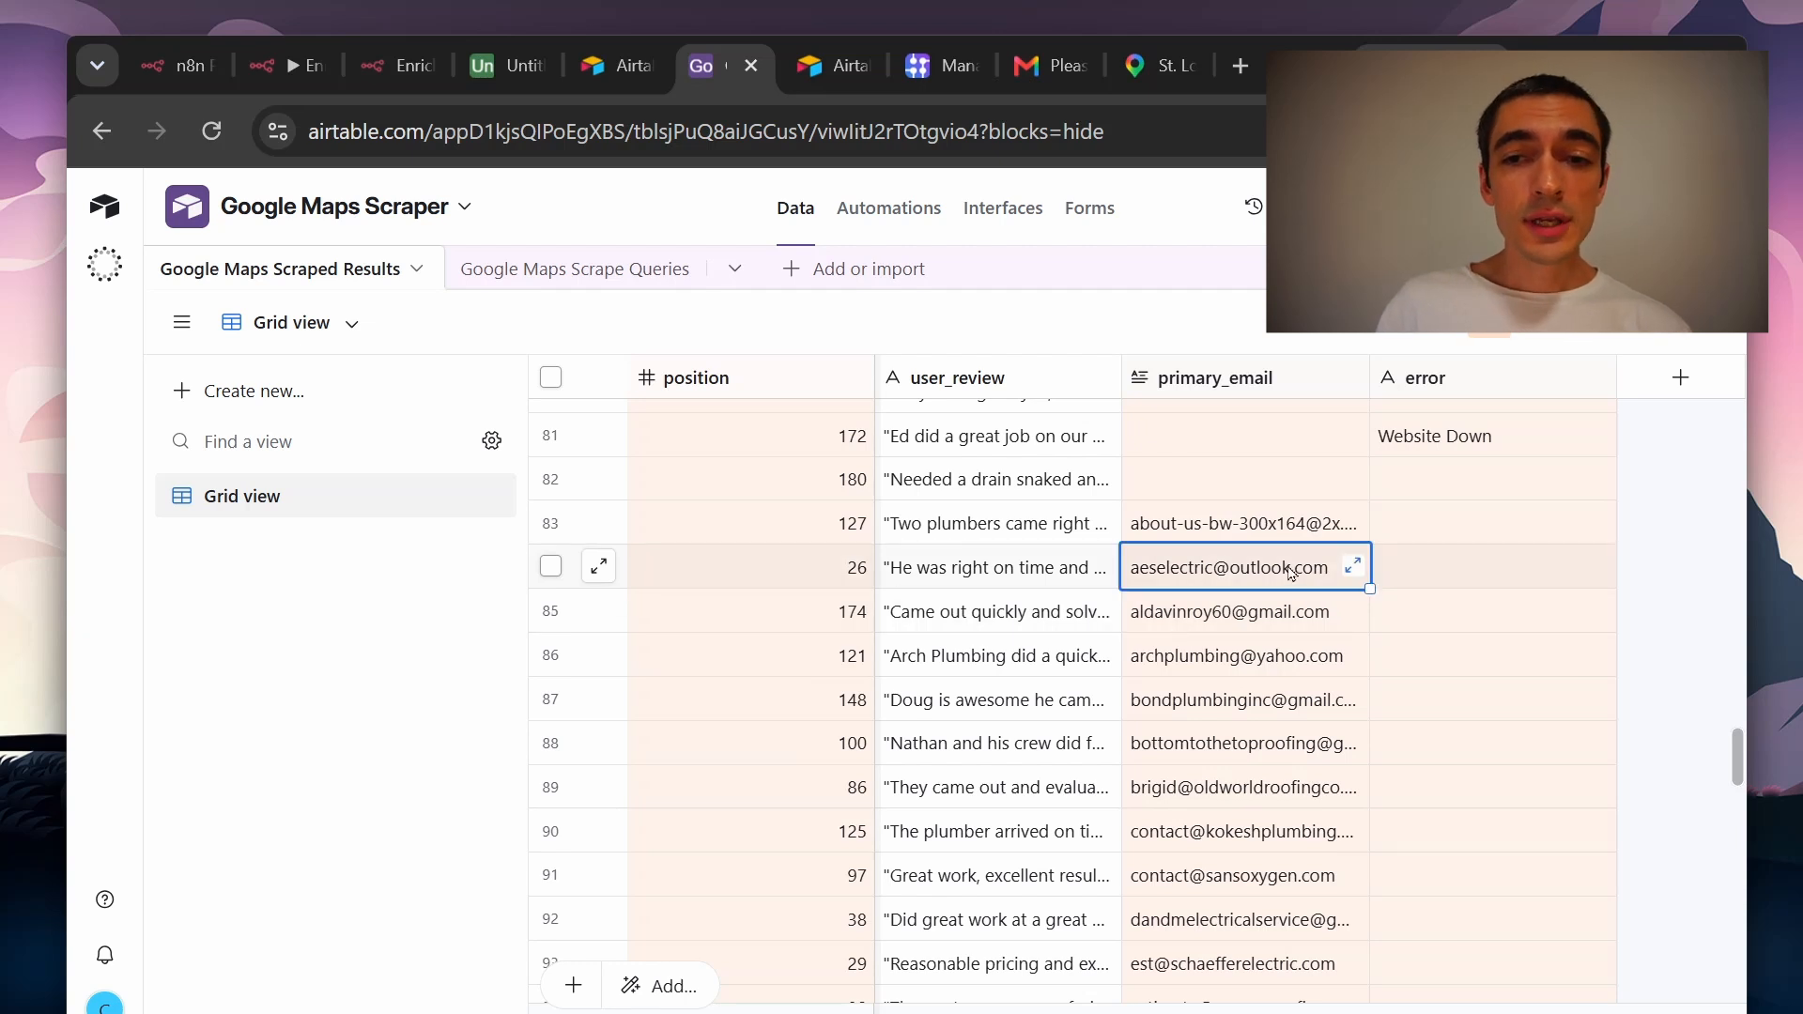
pyautogui.click(1296, 592)
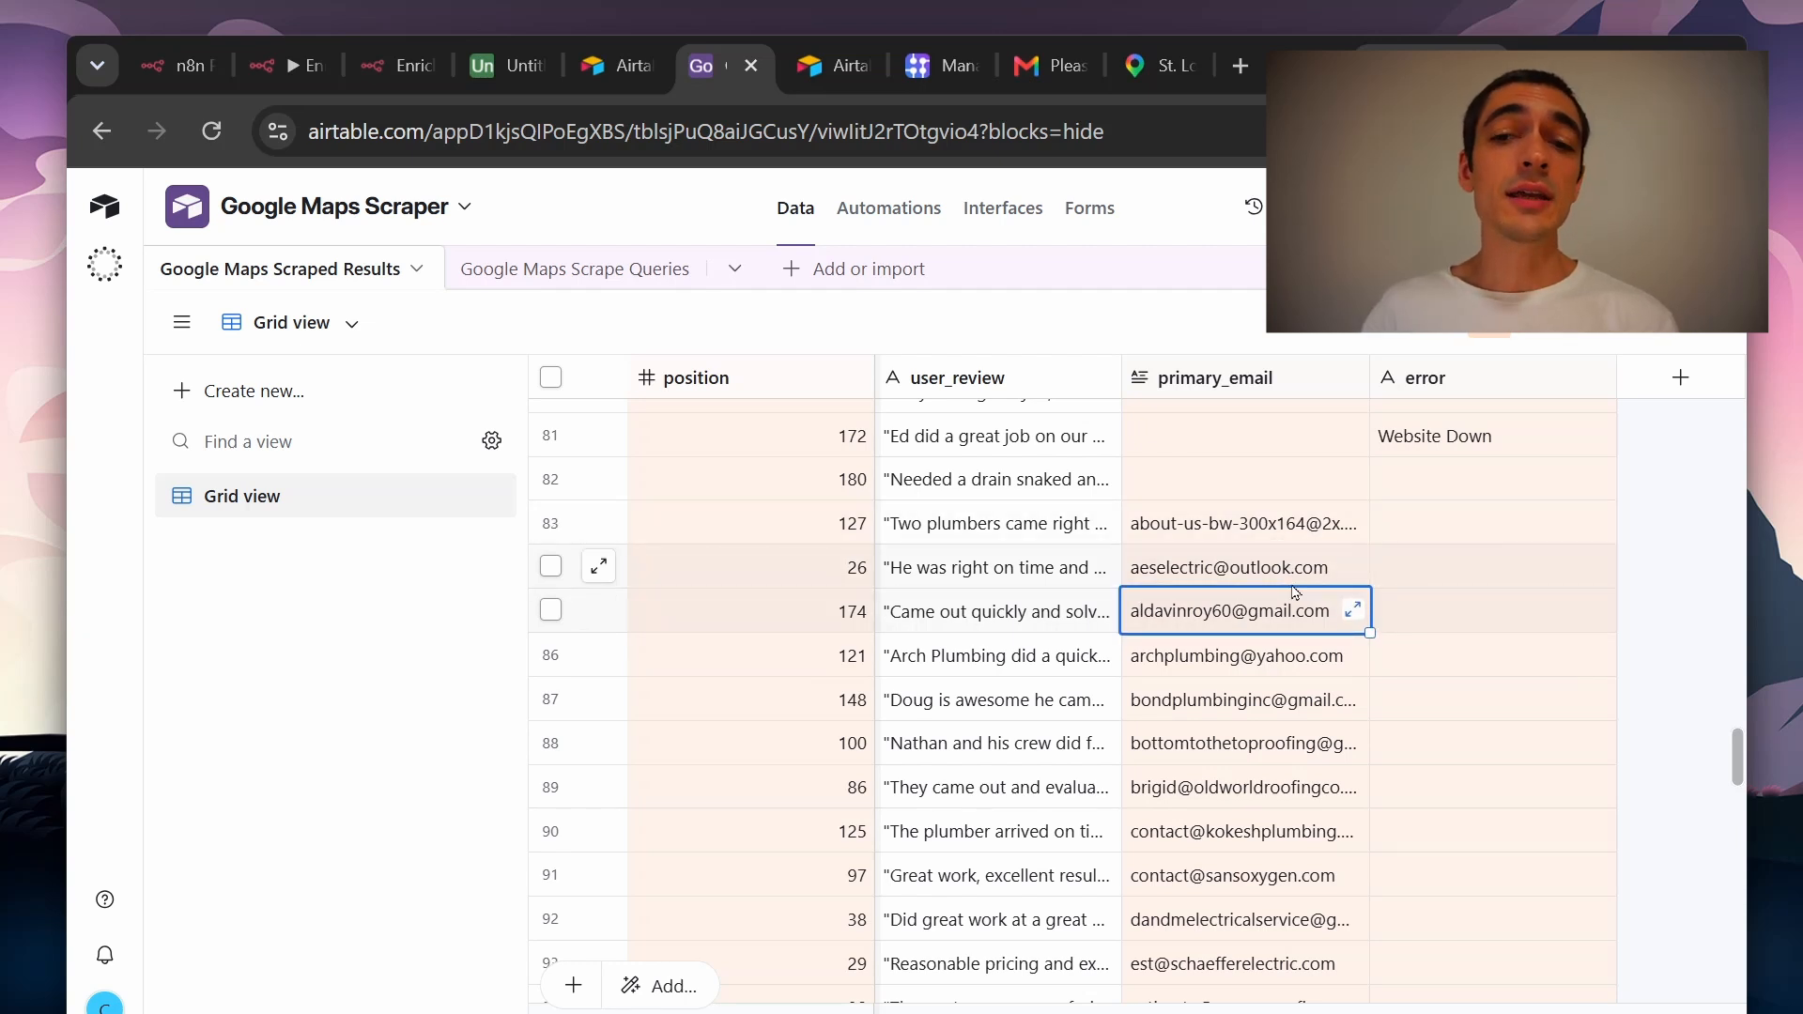
pyautogui.click(1293, 580)
pyautogui.scroll(-15, 1292, 592)
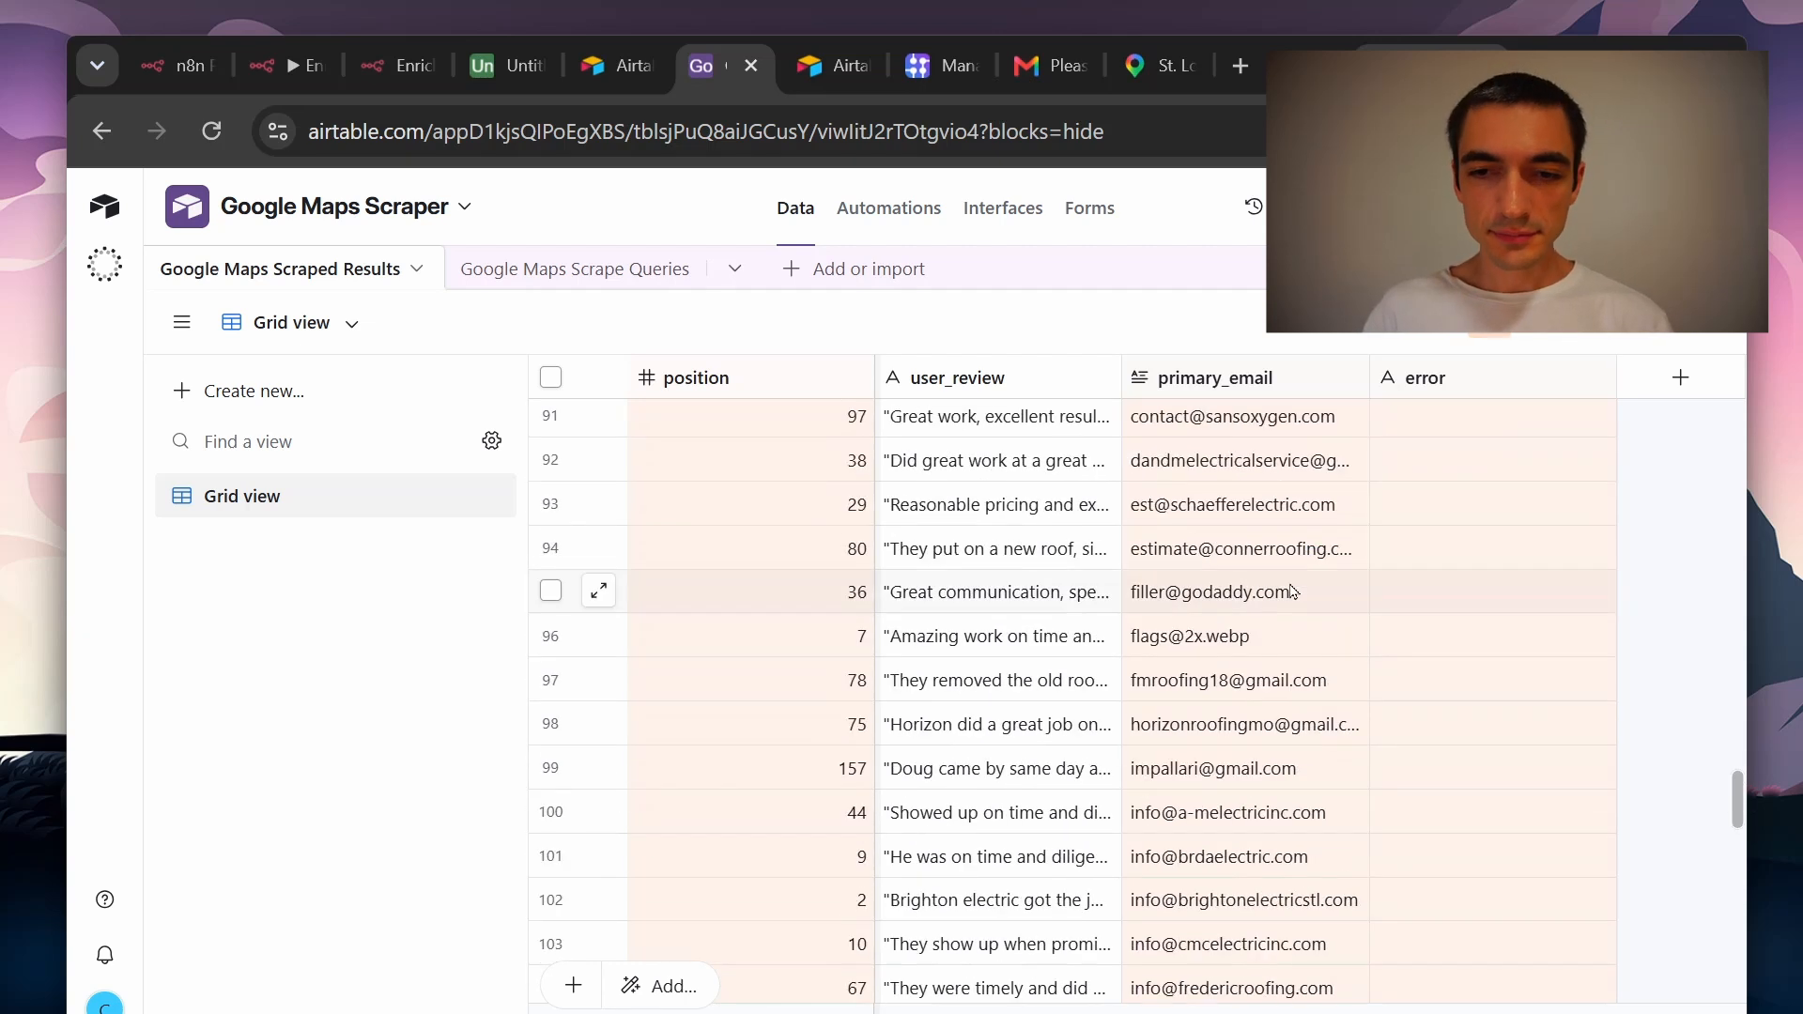
pyautogui.scroll(-5, 1295, 595)
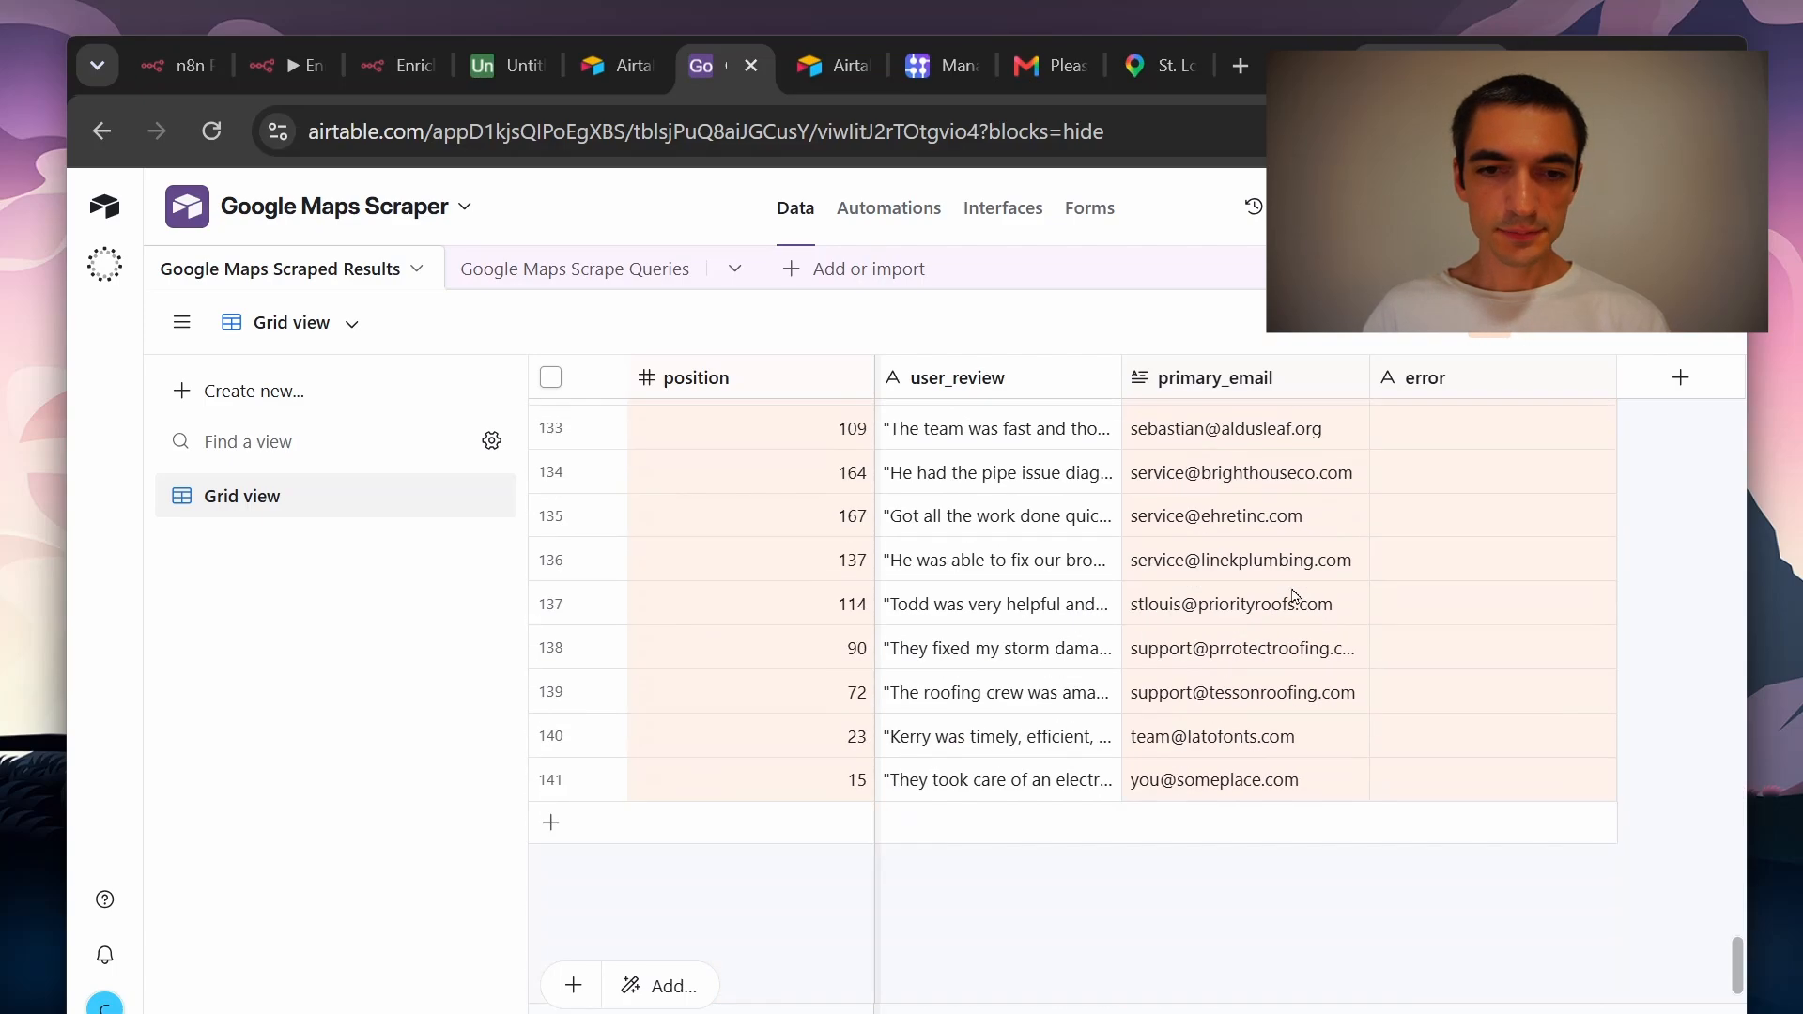